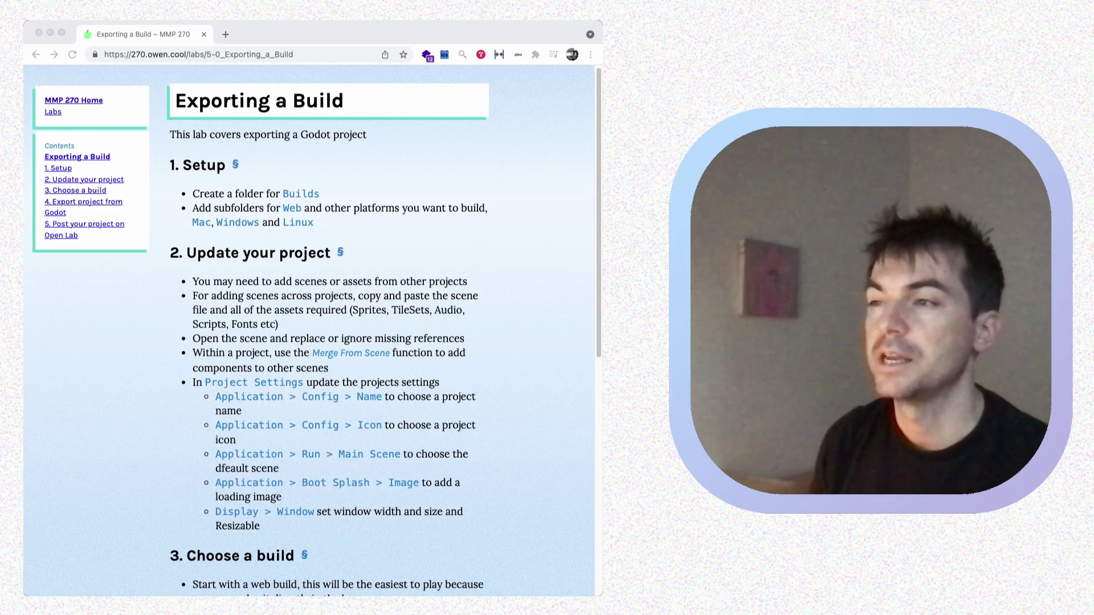
# Read through the Exporting a Build lab instructions on setup, project settings and exporting from Godot.
pyautogui.scroll(-2, 309, 330)
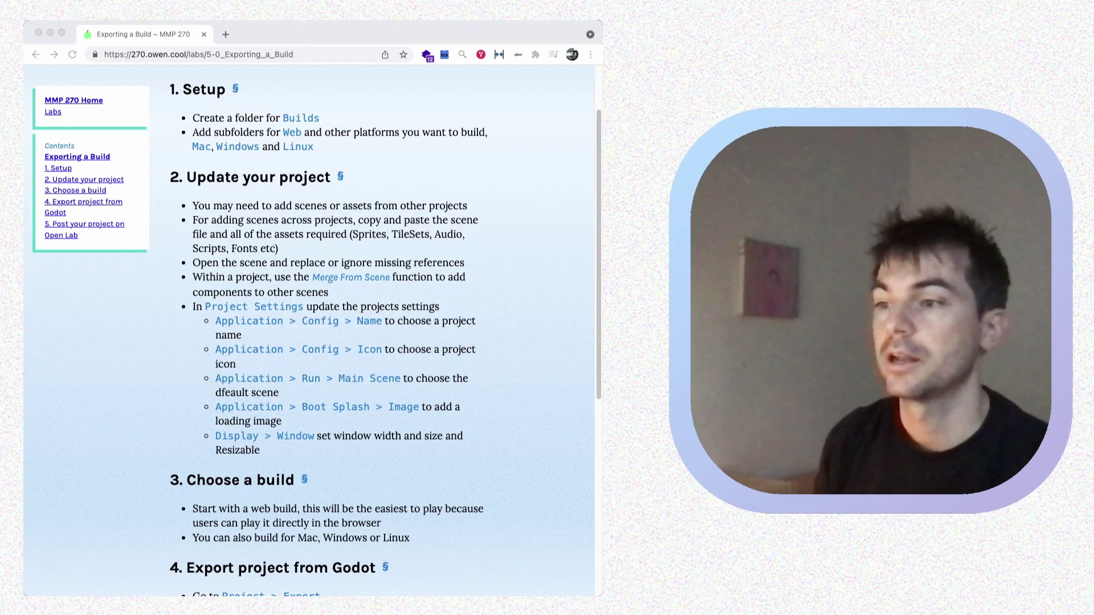
pyautogui.scroll(-4, 309, 330)
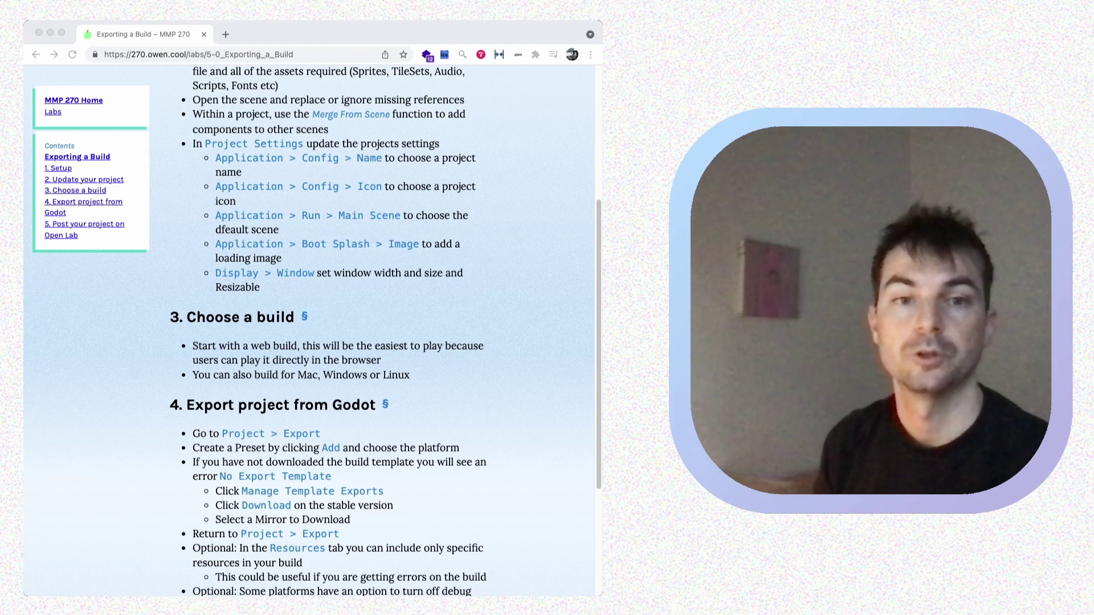
pyautogui.scroll(-3, 310, 331)
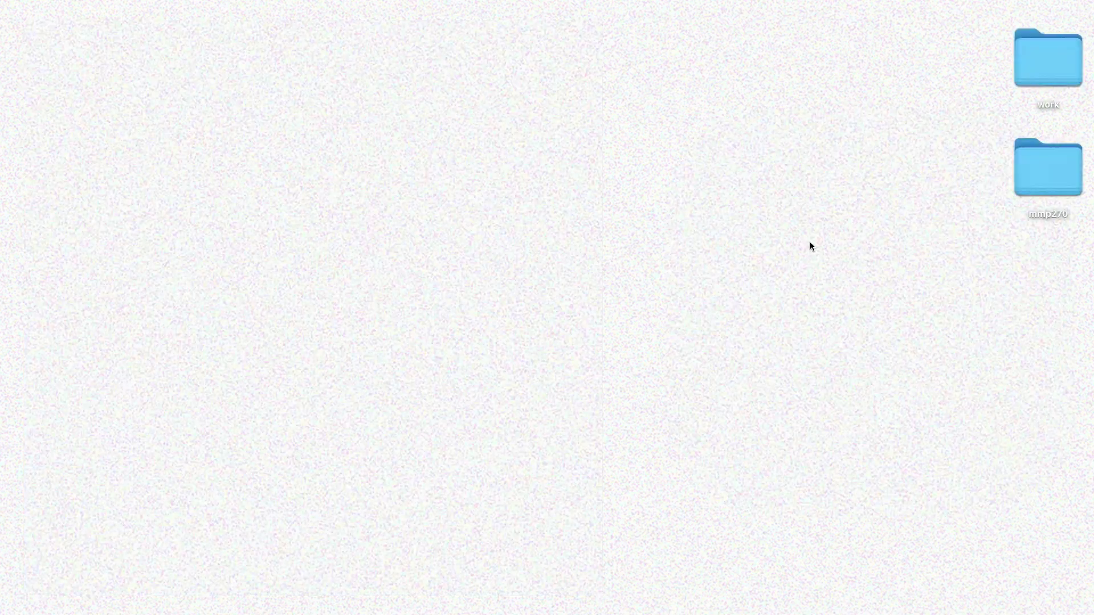
# Open the mmp270 folder on the desktop and display the contents of its Final folder.
pyautogui.doubleClick(1052, 174)
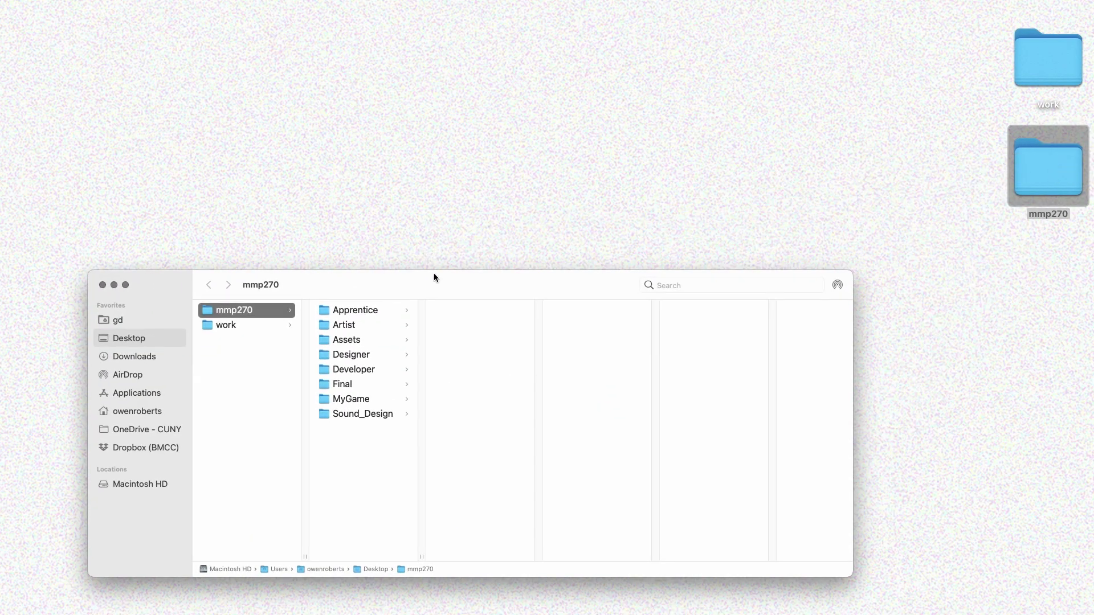
pyautogui.moveTo(434, 277); pyautogui.dragTo(418, 205)
pyautogui.click(341, 309)
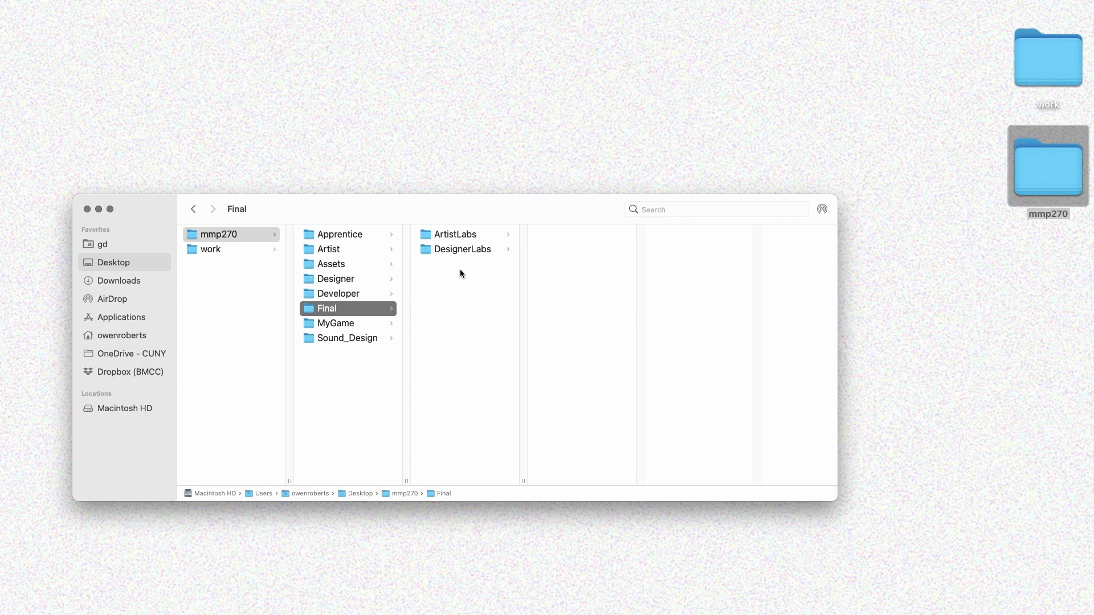
# Examine the contents of the ArtistLabs, DesignerLabs and MyGame project folders.
pyautogui.click(460, 241)
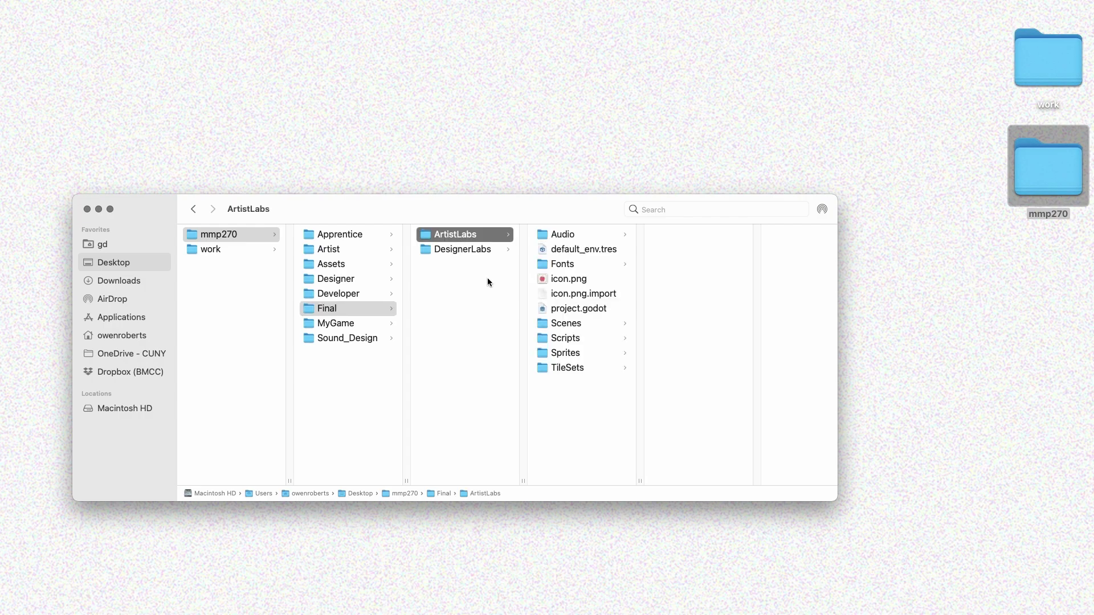
pyautogui.click(468, 251)
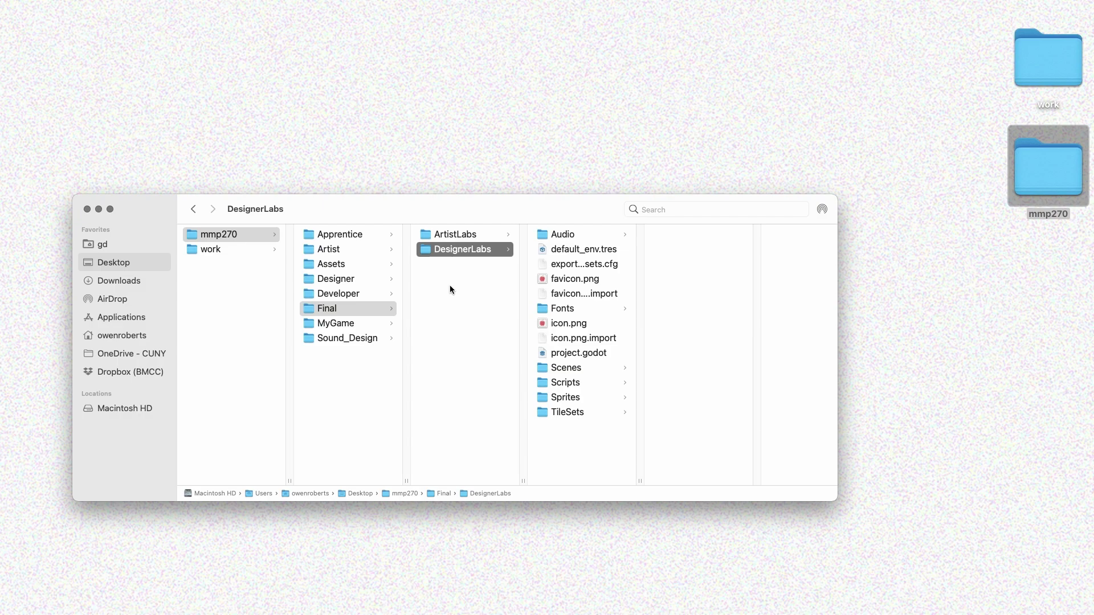
pyautogui.click(360, 326)
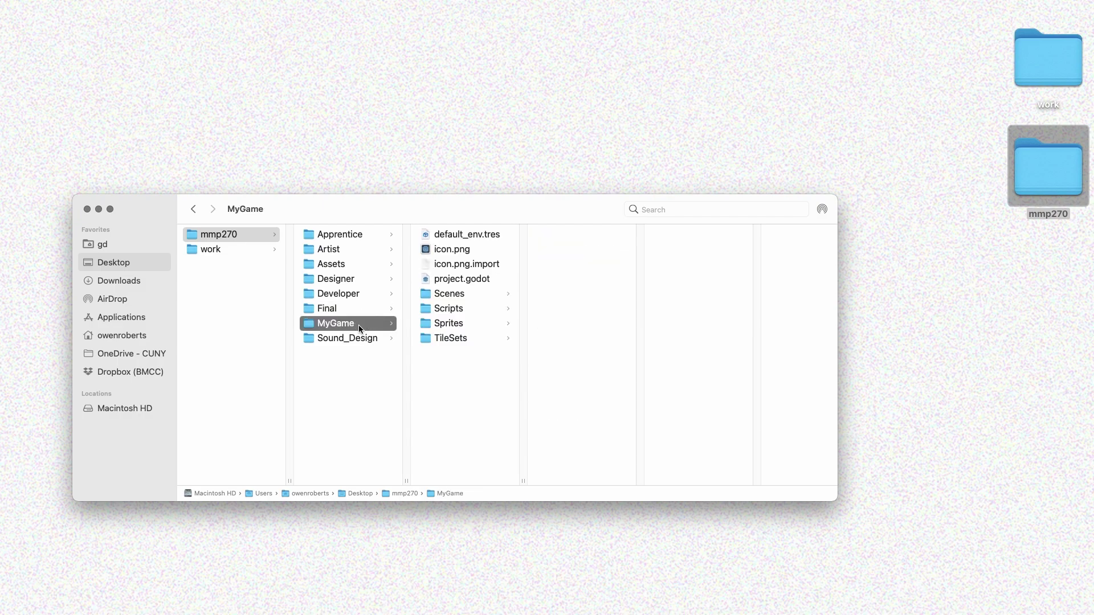
pyautogui.click(358, 312)
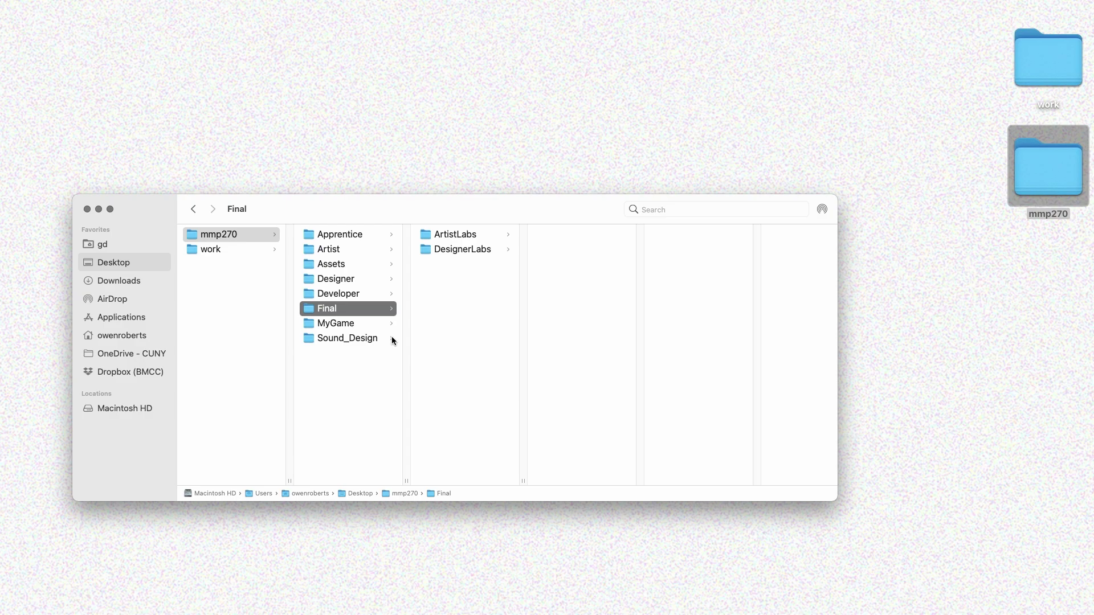
pyautogui.click(437, 233)
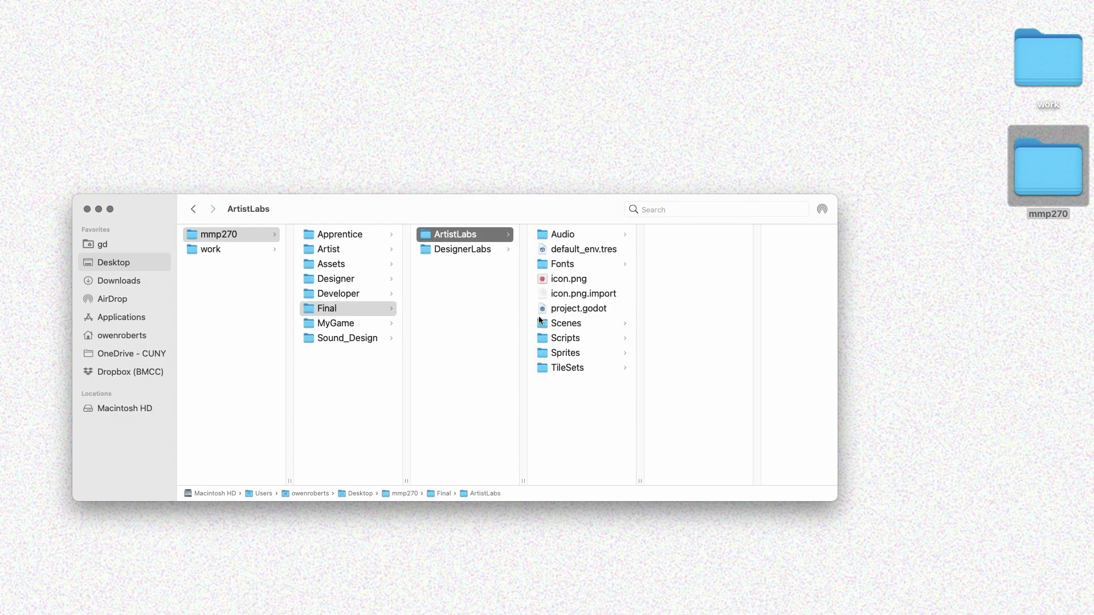
# Create a folder named Builds inside the DesignerLabs project folder.
pyautogui.click(467, 251)
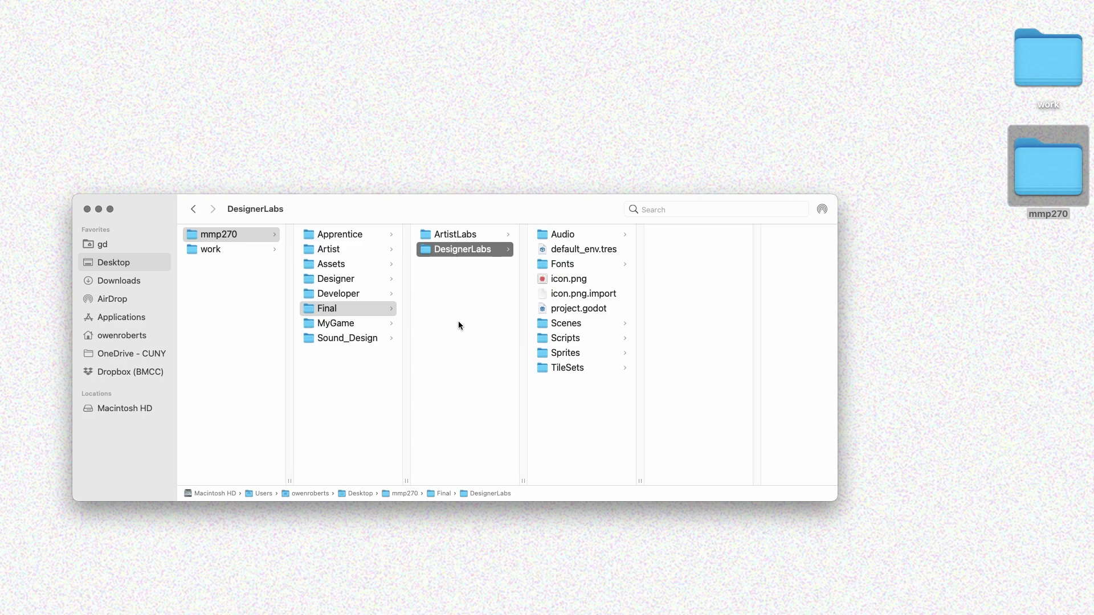
pyautogui.press('shift+super+n')
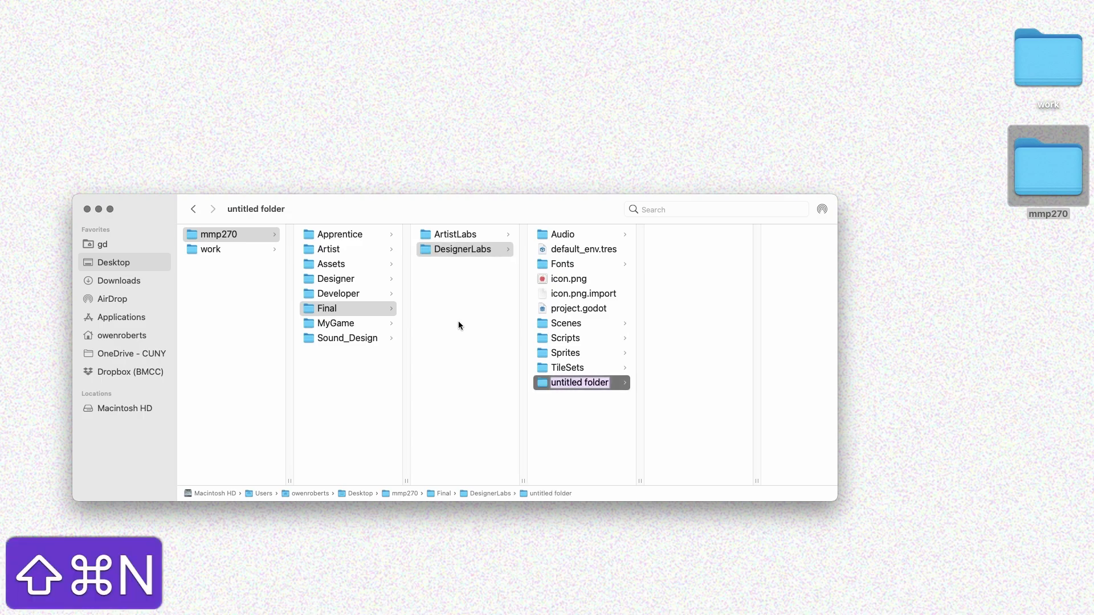
pyautogui.write('Builds')
pyautogui.press('Return')
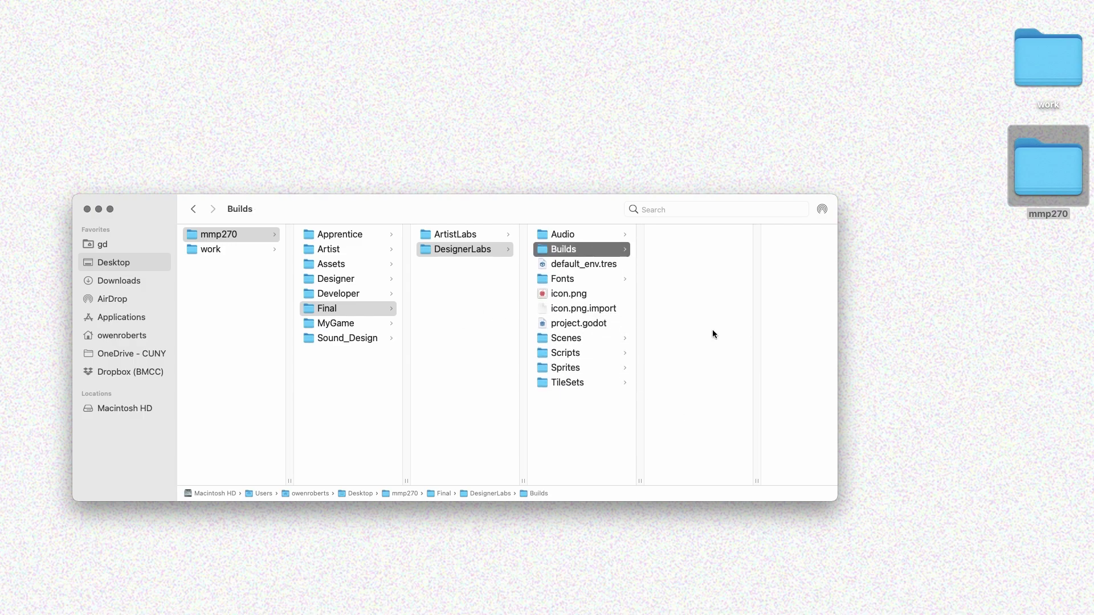
# Create two subfolders named Web and Mac inside the Builds folder.
pyautogui.press('shift+super+n')
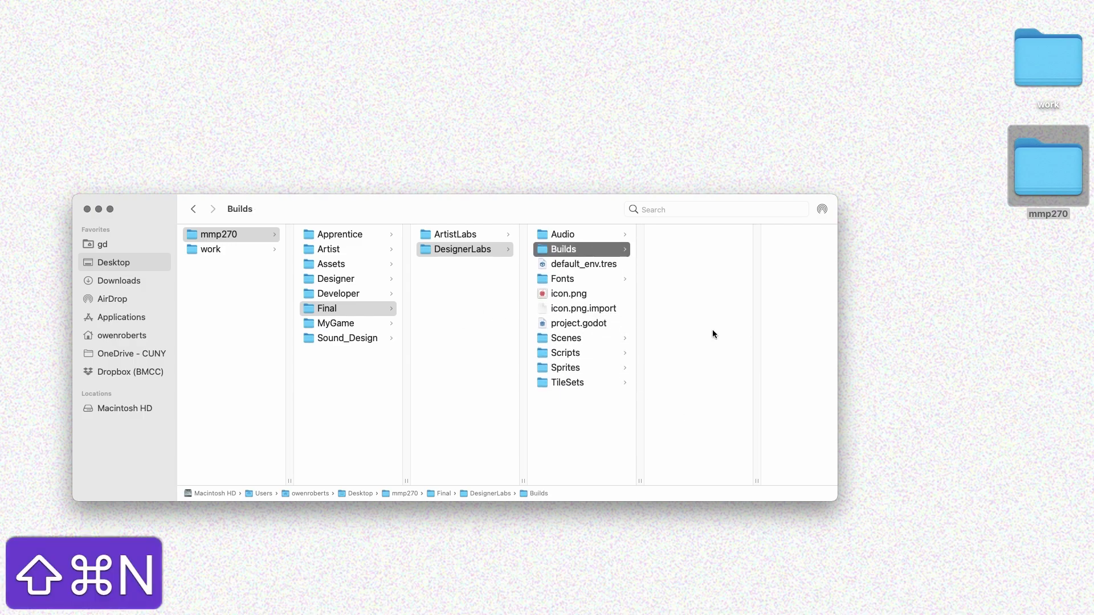
pyautogui.write('Web')
pyautogui.press('Return')
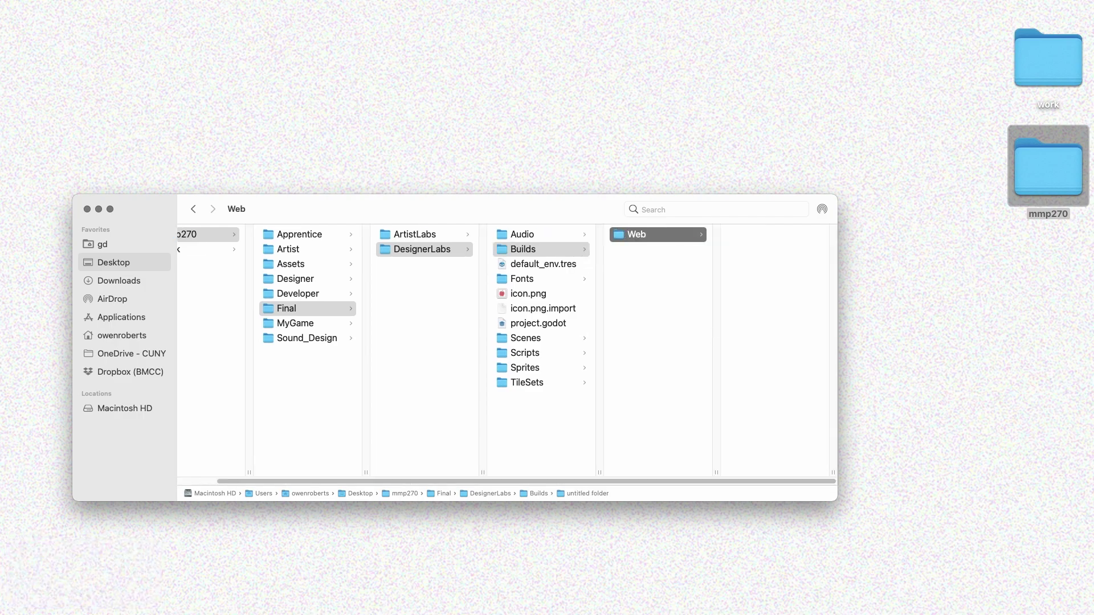
pyautogui.click(541, 249)
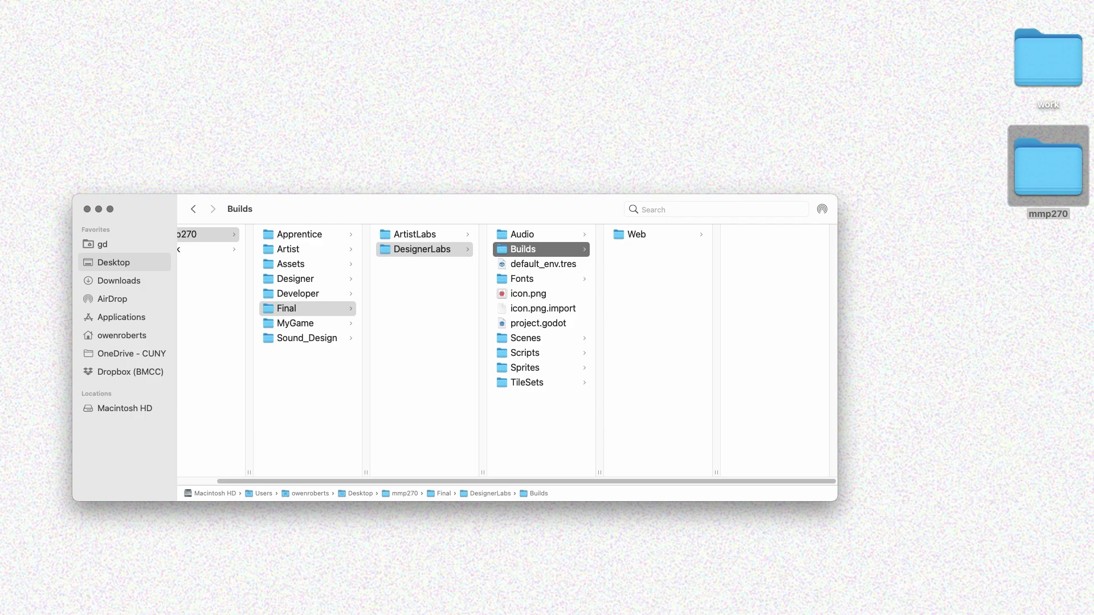
pyautogui.press('super+shift+n')
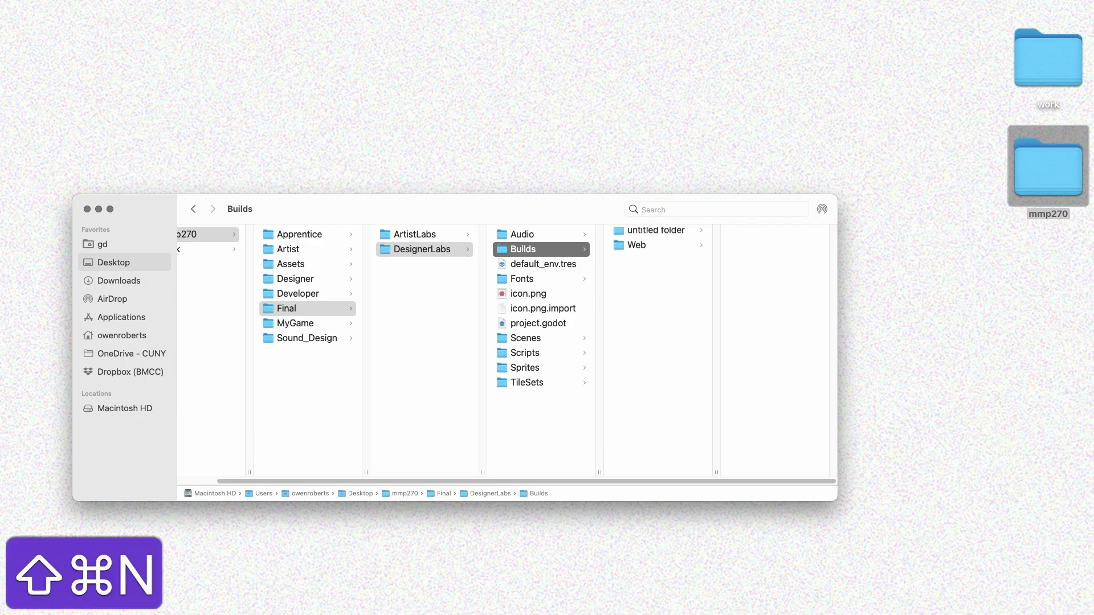
pyautogui.write('Mac')
pyautogui.press('Return')
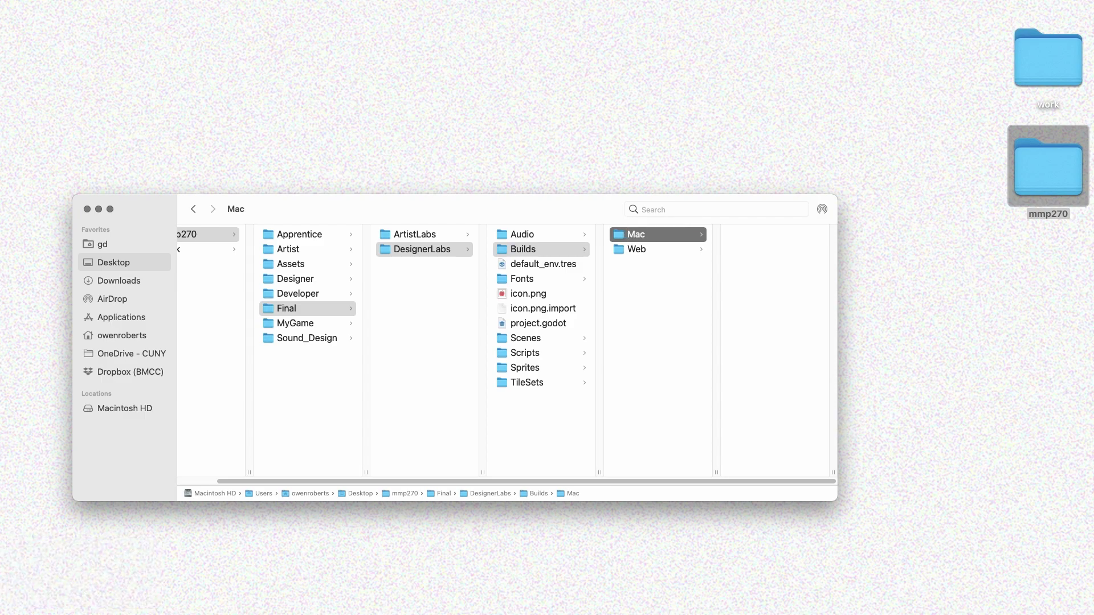
# Add a subfolder named Windows inside the Builds folder.
pyautogui.click(523, 249)
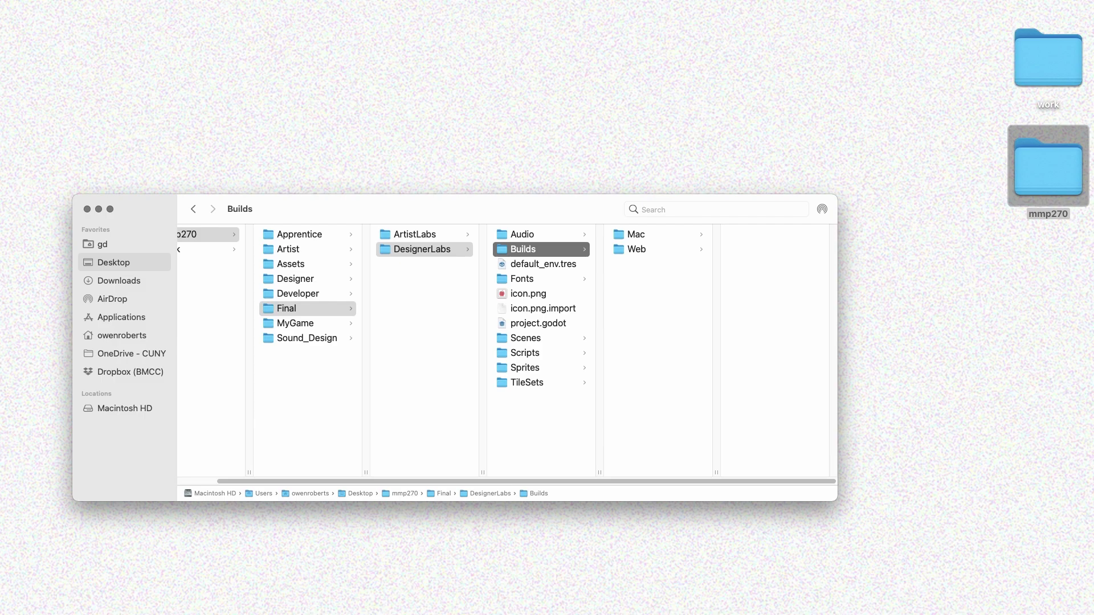
pyautogui.press('super+shift+n')
pyautogui.write('Windows')
pyautogui.press('Return')
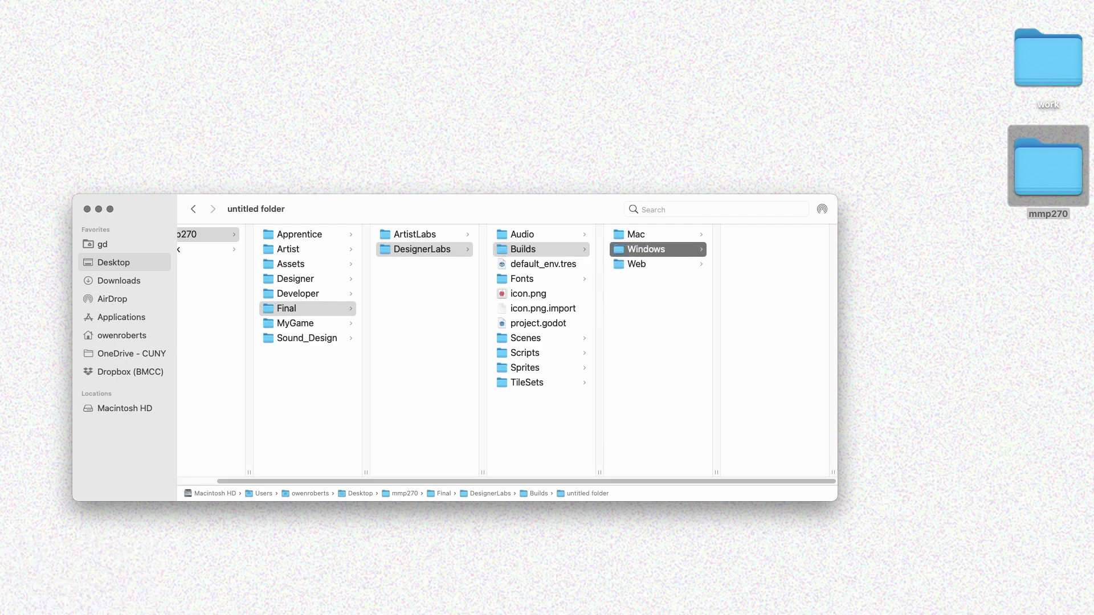
# Create a folder named Linux and place it directly in Builds, beside the Mac, Web and Windows folders.
pyautogui.press('super+shift+n')
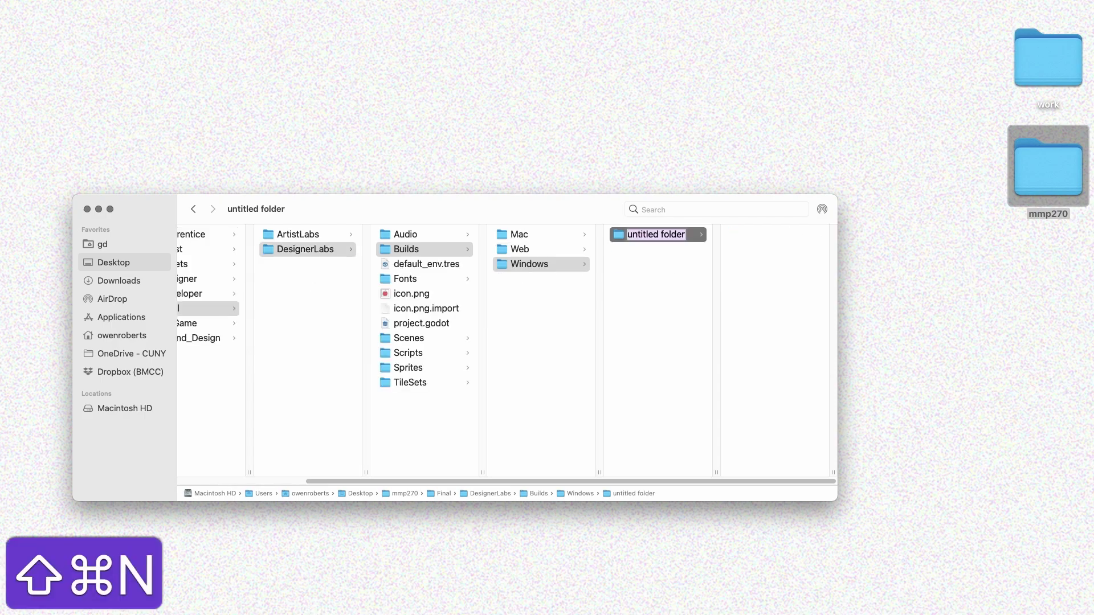
pyautogui.write('Linu')
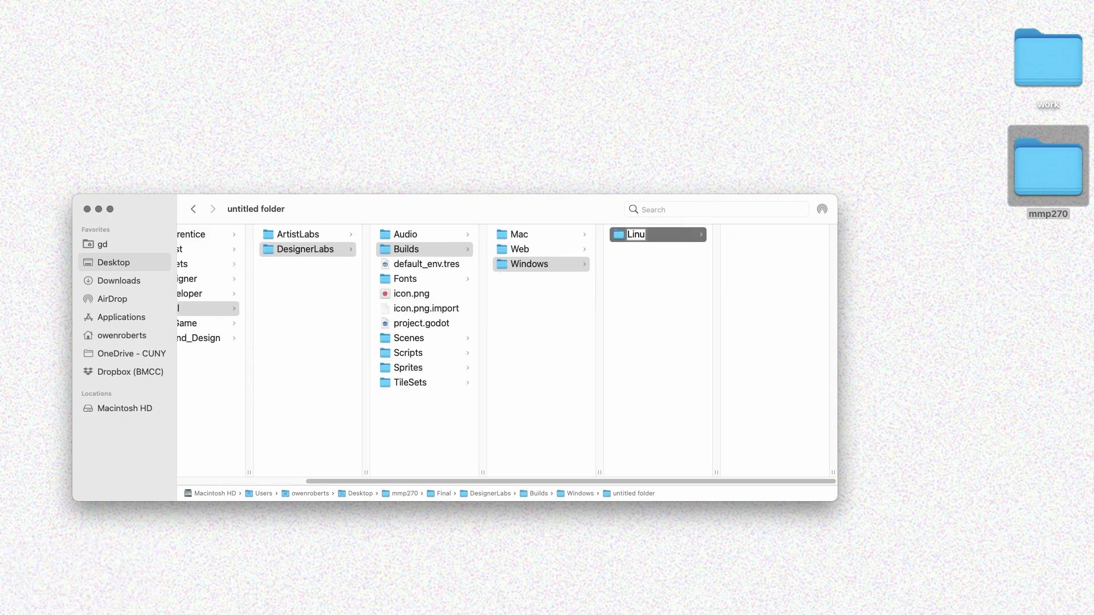
pyautogui.write('x')
pyautogui.press('Return')
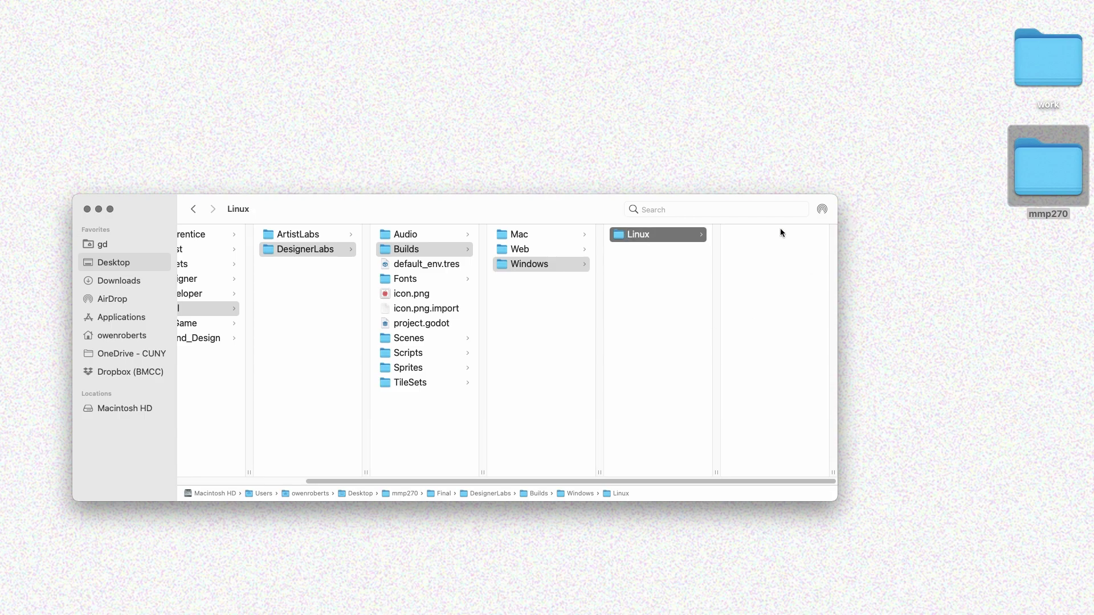
pyautogui.moveTo(639, 234); pyautogui.dragTo(539, 319)
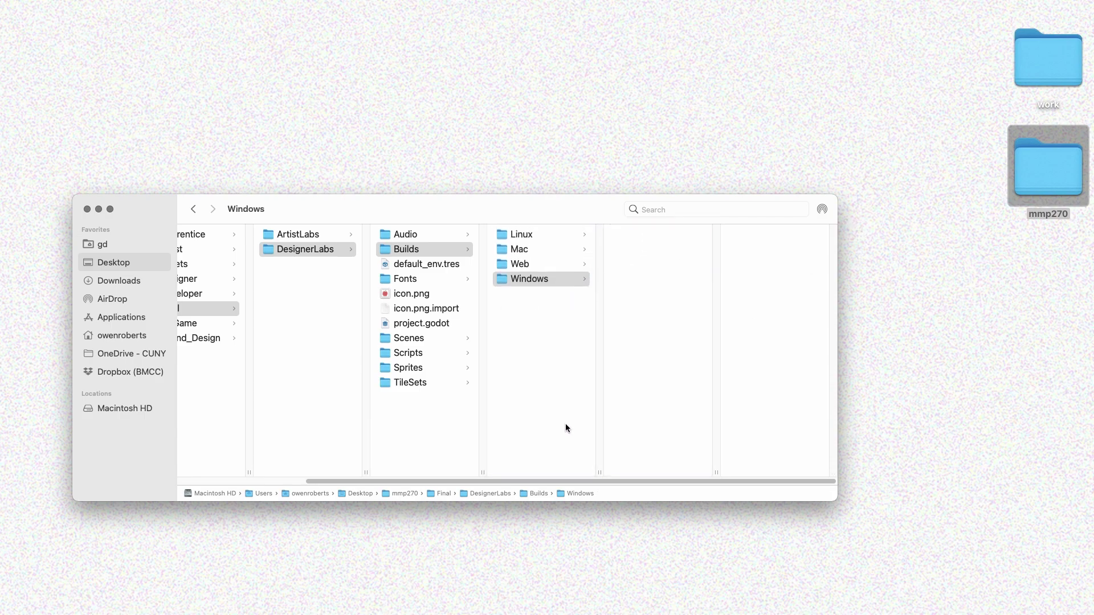
pyautogui.press('Left')
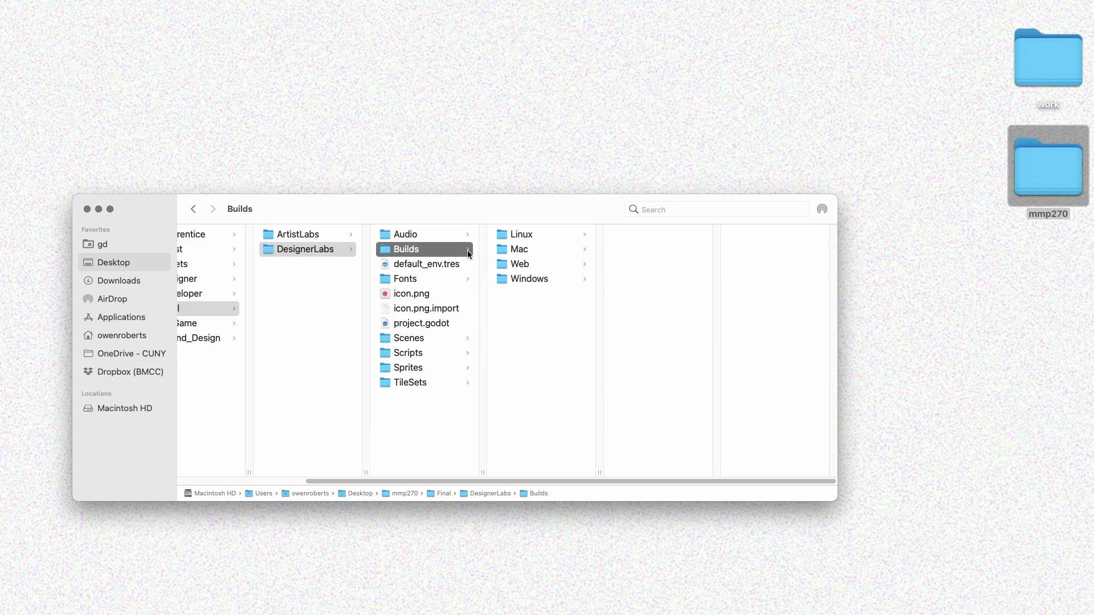
pyautogui.click(417, 249)
pyautogui.click(335, 255)
pyautogui.click(409, 251)
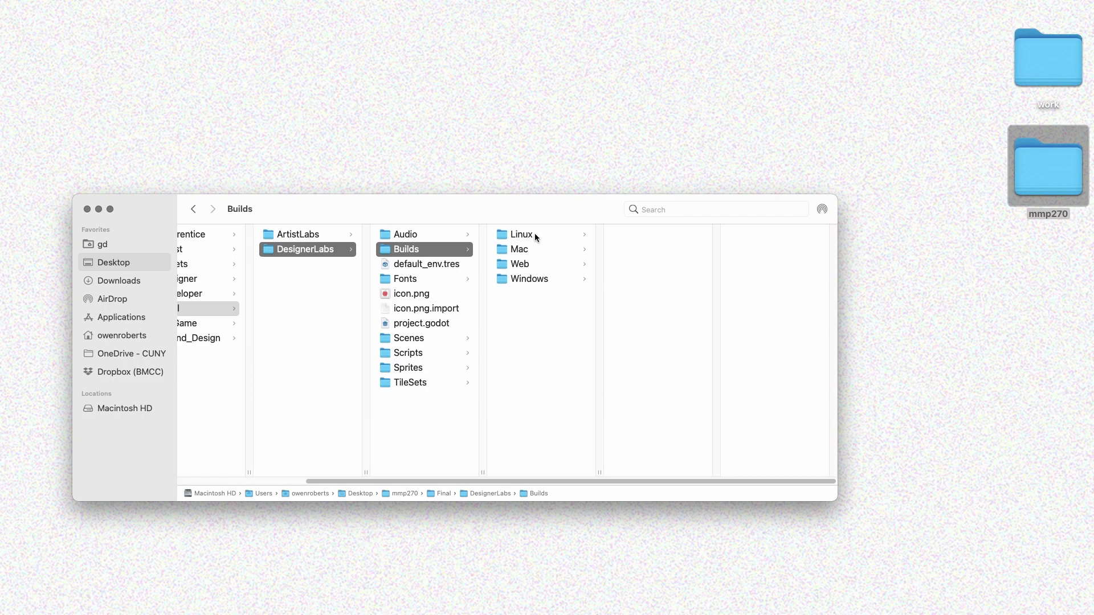
pyautogui.click(529, 278)
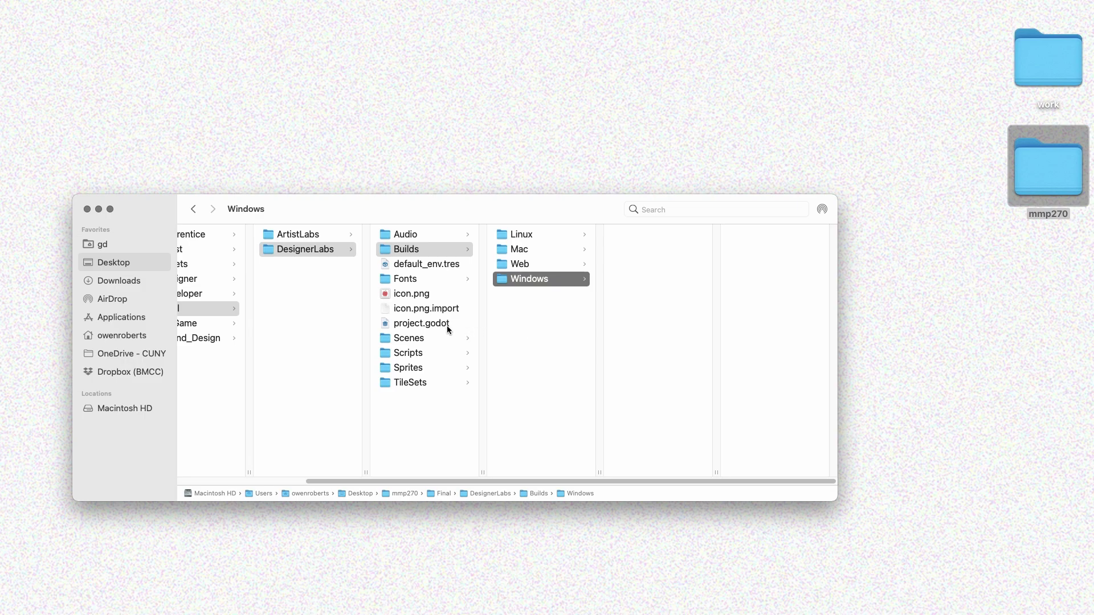
# Open the DesignerLabs project.godot file in Godot and open the Level1.tscn scene from the Scenes folder.
pyautogui.doubleClick(423, 324)
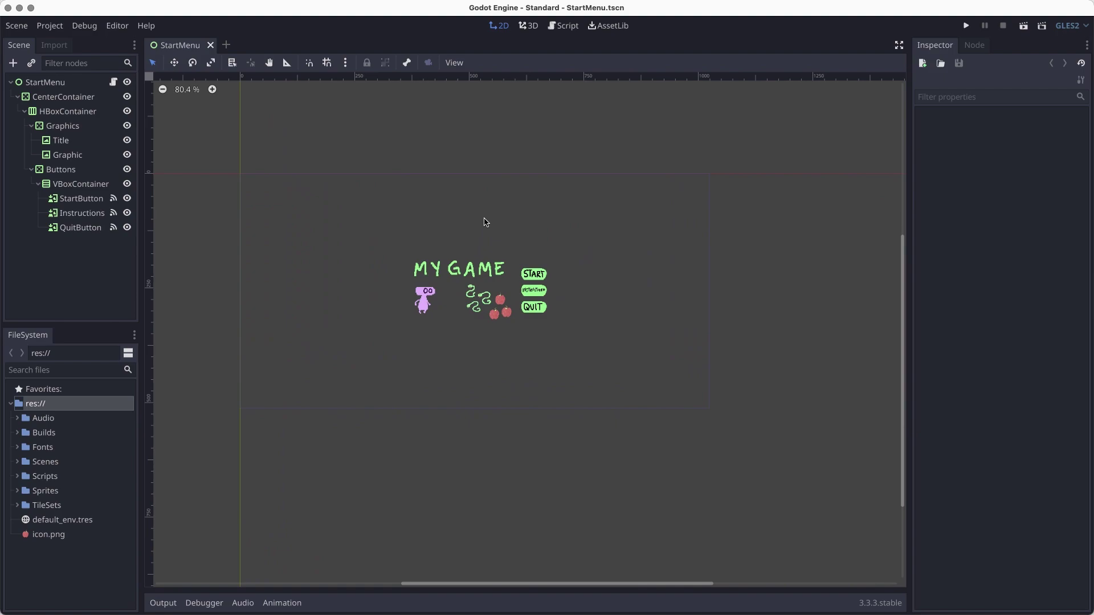
pyautogui.scroll(1, 485, 222)
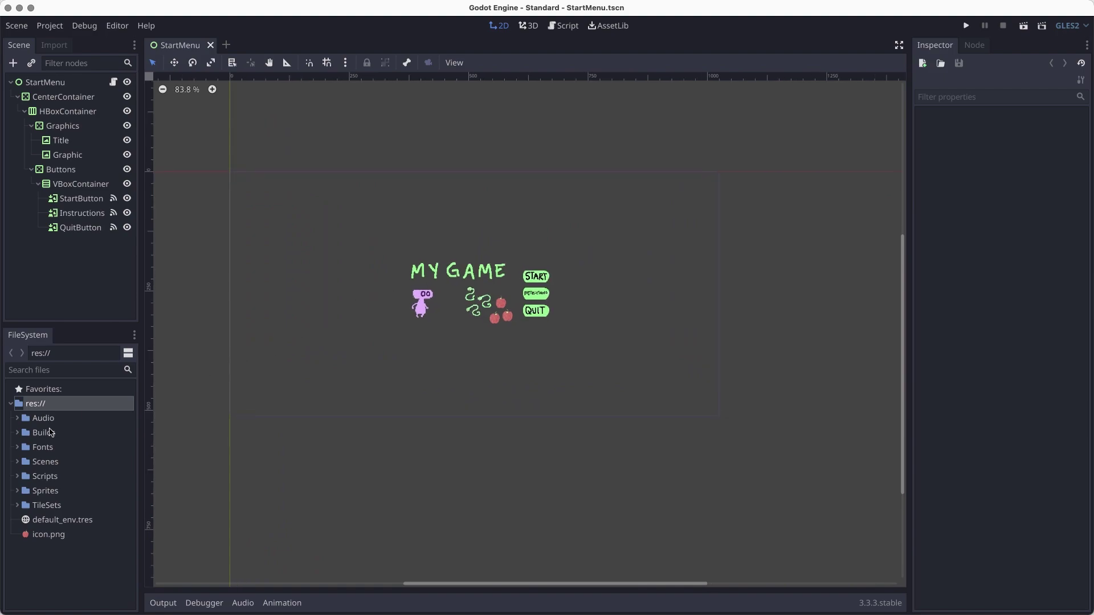
pyautogui.click(17, 461)
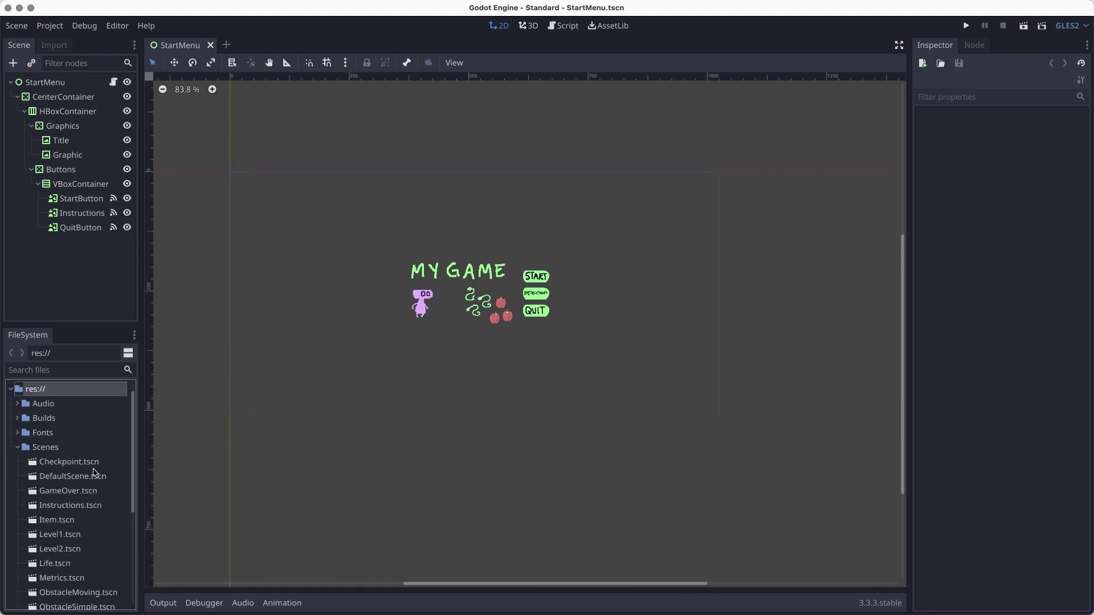
pyautogui.doubleClick(51, 534)
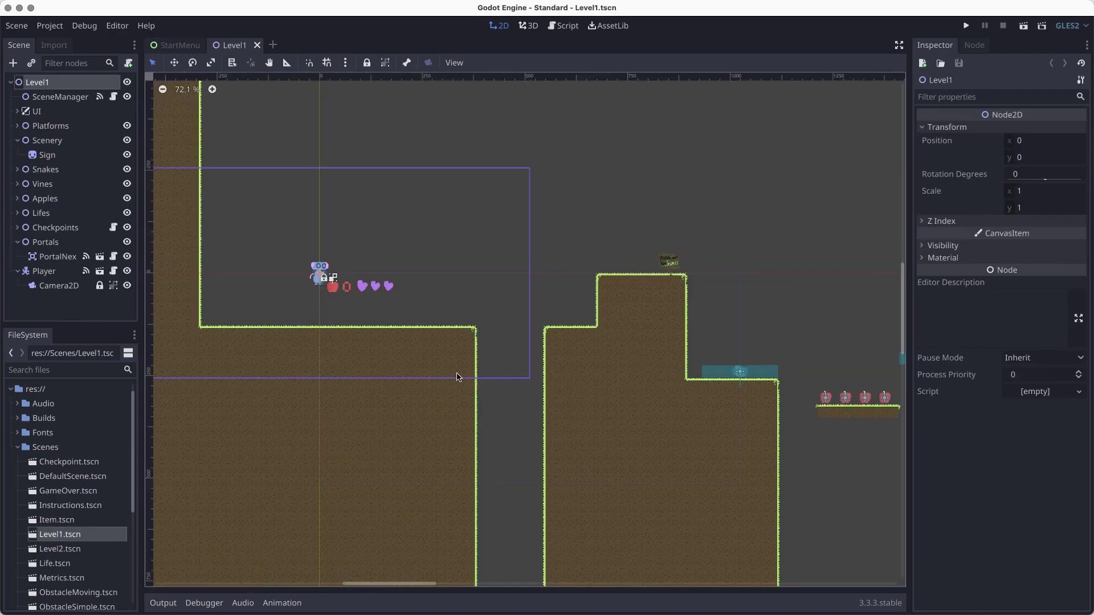
# Look over the Level1 layout and collapse the Portals, Player and Scenery groups in its node tree.
pyautogui.scroll(5, 459, 376)
pyautogui.scroll(-2, 505, 405)
pyautogui.scroll(-12, 493, 352)
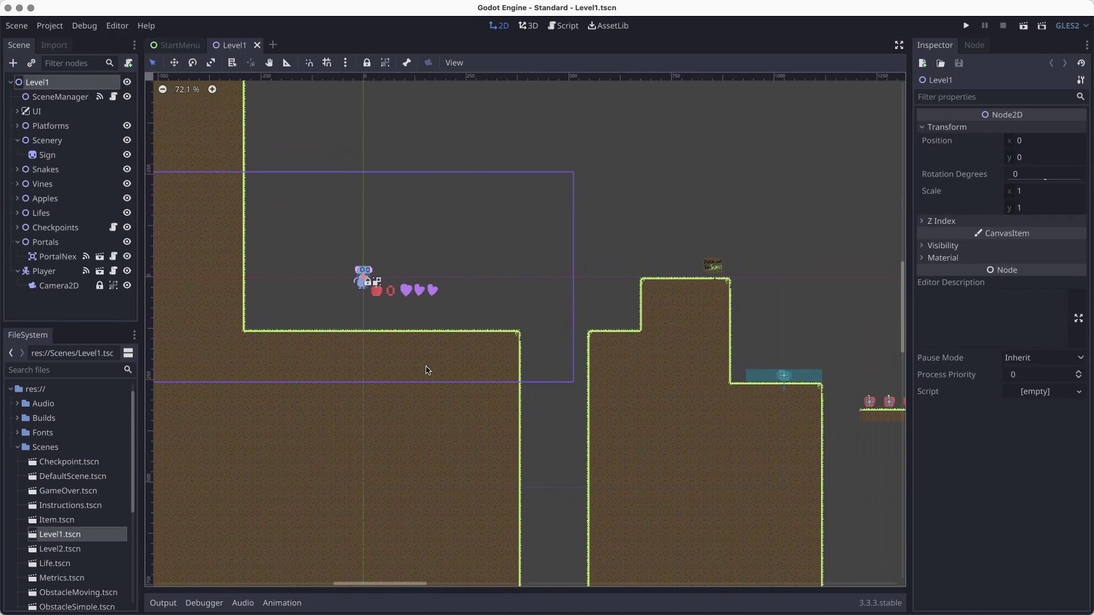
pyautogui.scroll(-10, 378, 439)
pyautogui.scroll(15, 528, 454)
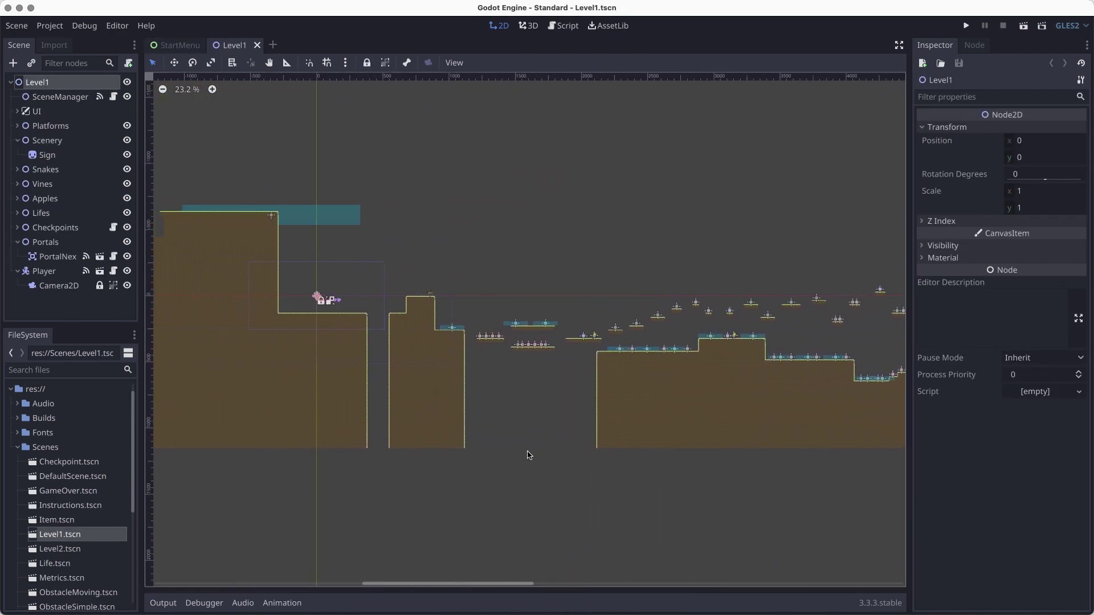
pyautogui.scroll(8, 401, 503)
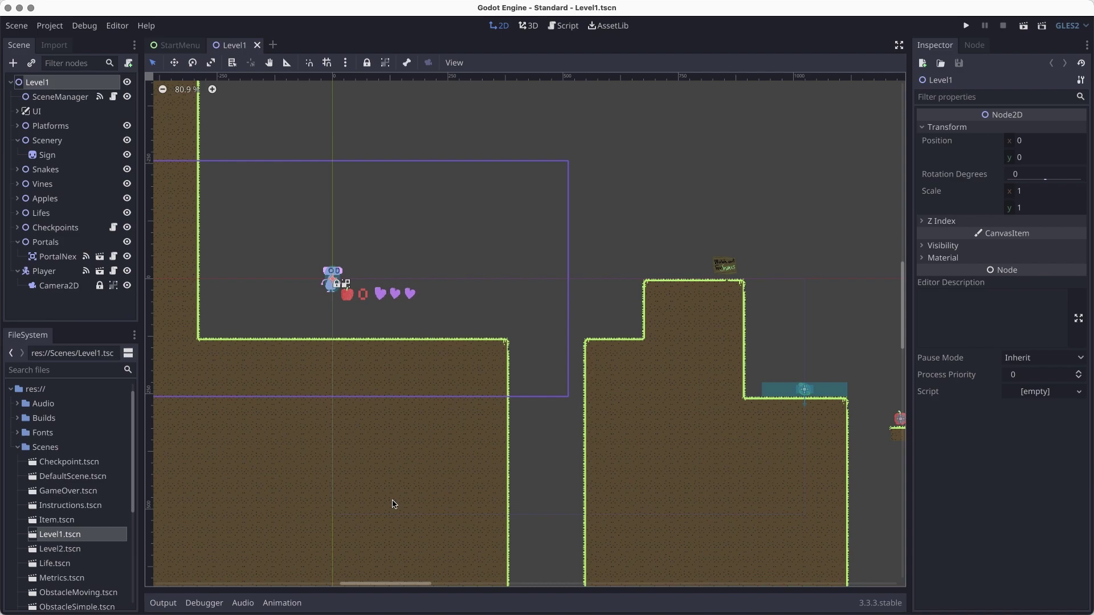
pyautogui.click(18, 242)
pyautogui.click(18, 256)
pyautogui.click(18, 140)
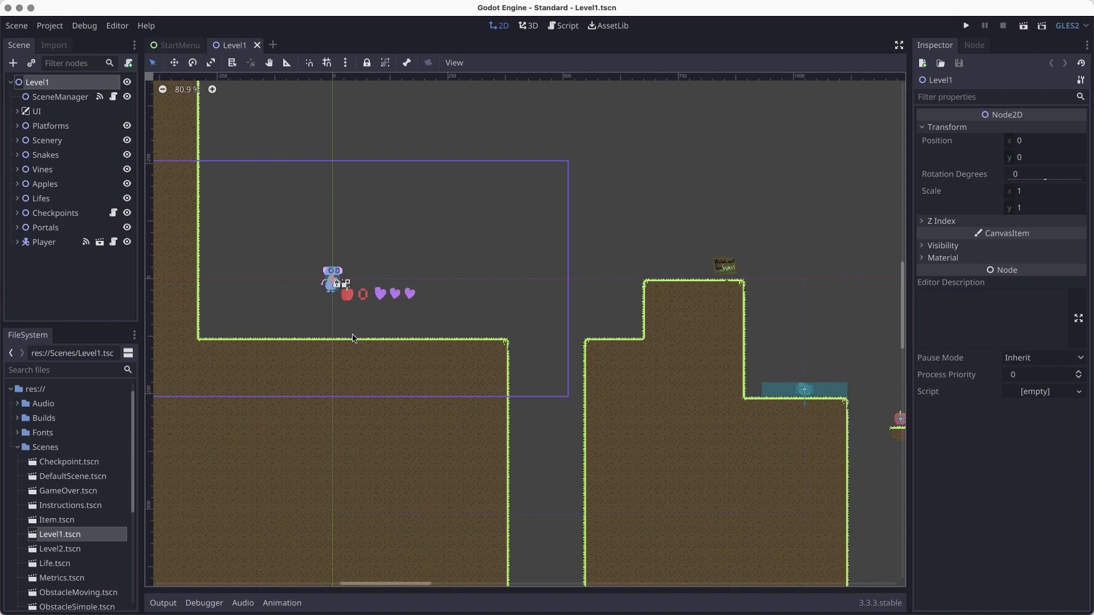
# Switch to Finder, open a second Finder window, and resize and place it above the DesignerLabs one.
pyautogui.press('super+Tab')
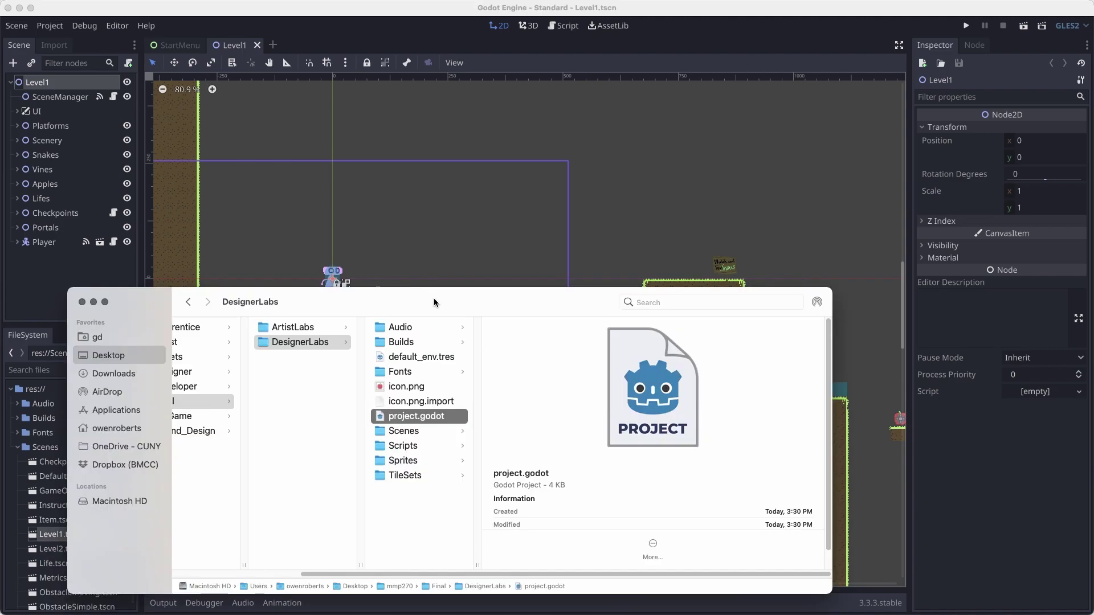
pyautogui.press('super+n')
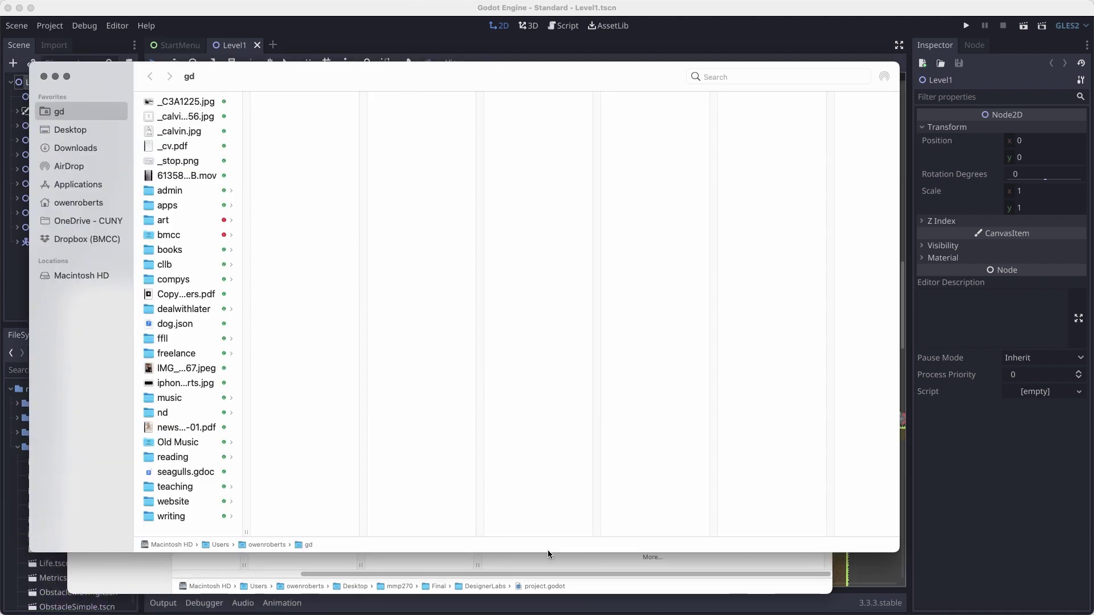
pyautogui.moveTo(548, 552); pyautogui.dragTo(507, 273)
pyautogui.moveTo(471, 74); pyautogui.dragTo(505, 33)
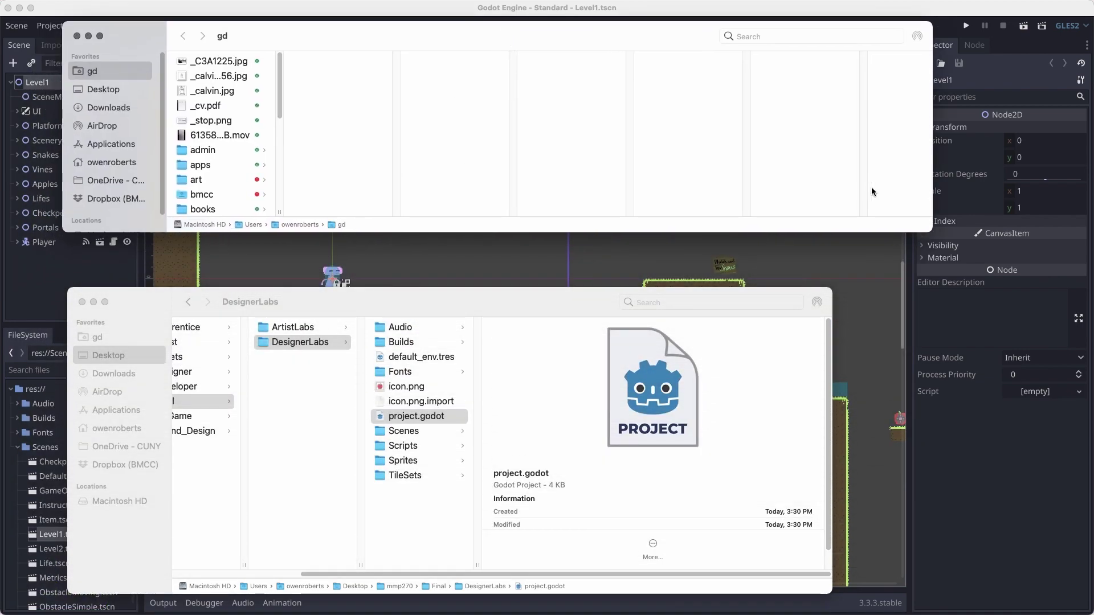
pyautogui.moveTo(932, 231); pyautogui.dragTo(810, 265)
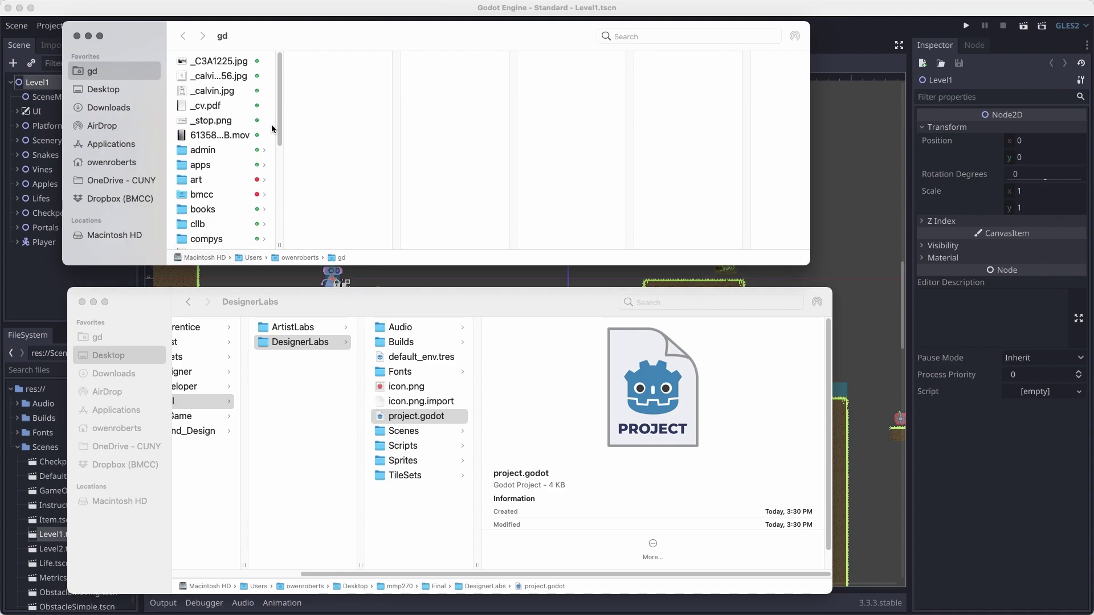
# Show the Scenes folder of ArtistLabs from Desktop/mmp270/Final in the new window and the DesignerLabs Scenes folder in the other.
pyautogui.click(100, 90)
pyautogui.click(231, 62)
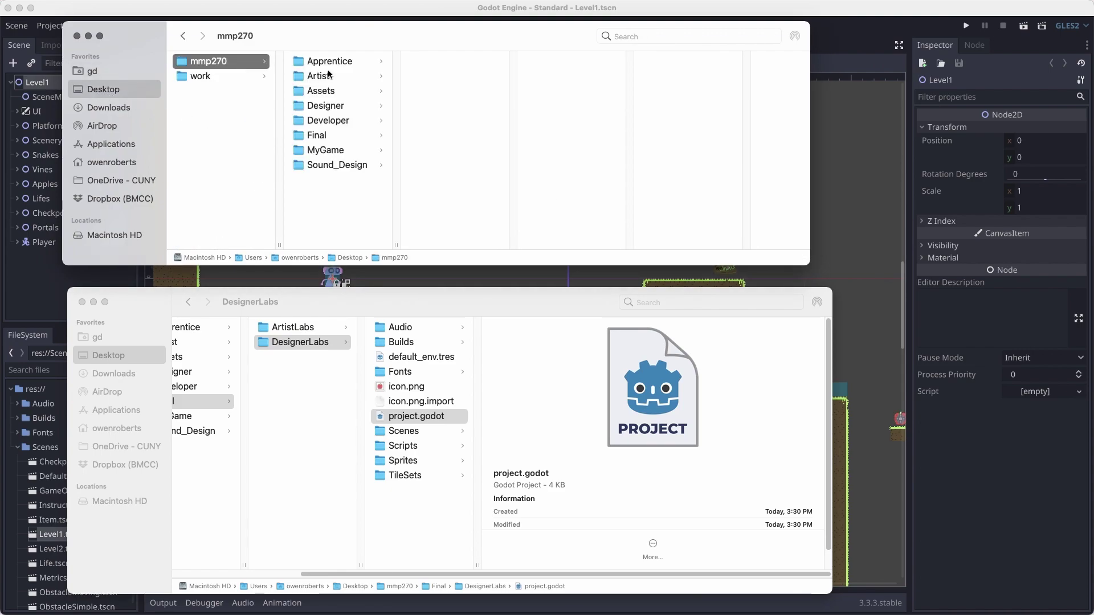
pyautogui.click(339, 135)
pyautogui.click(444, 60)
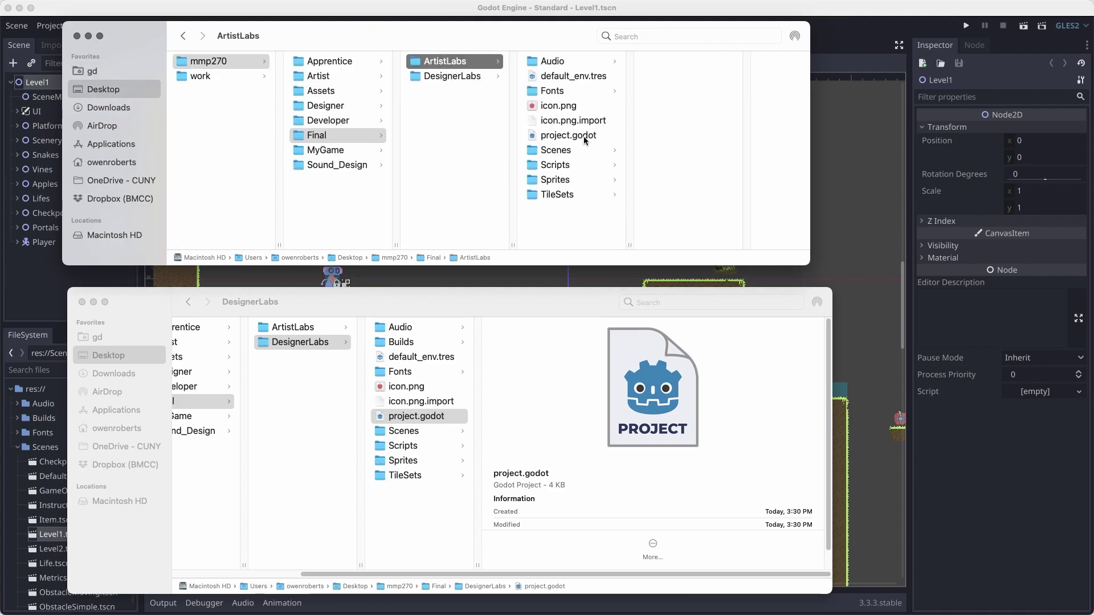
pyautogui.click(581, 154)
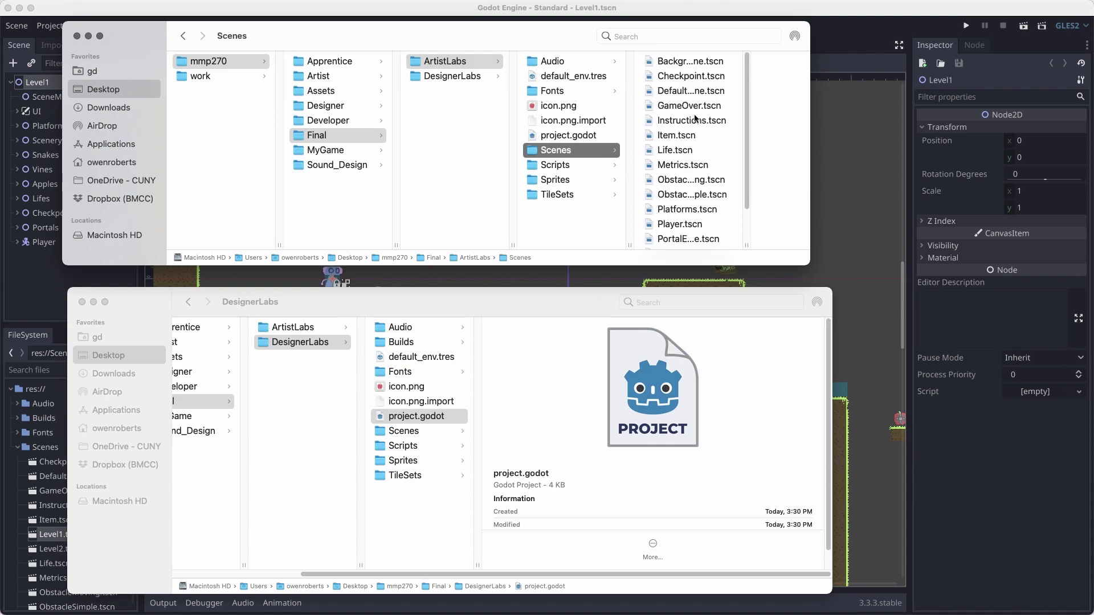
pyautogui.click(687, 94)
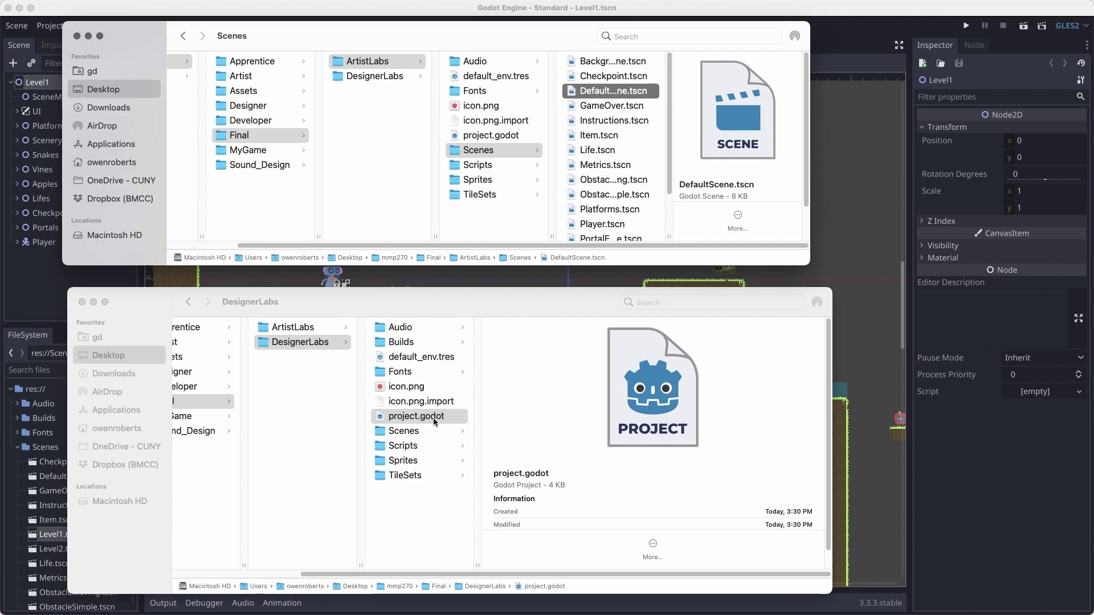
pyautogui.click(410, 431)
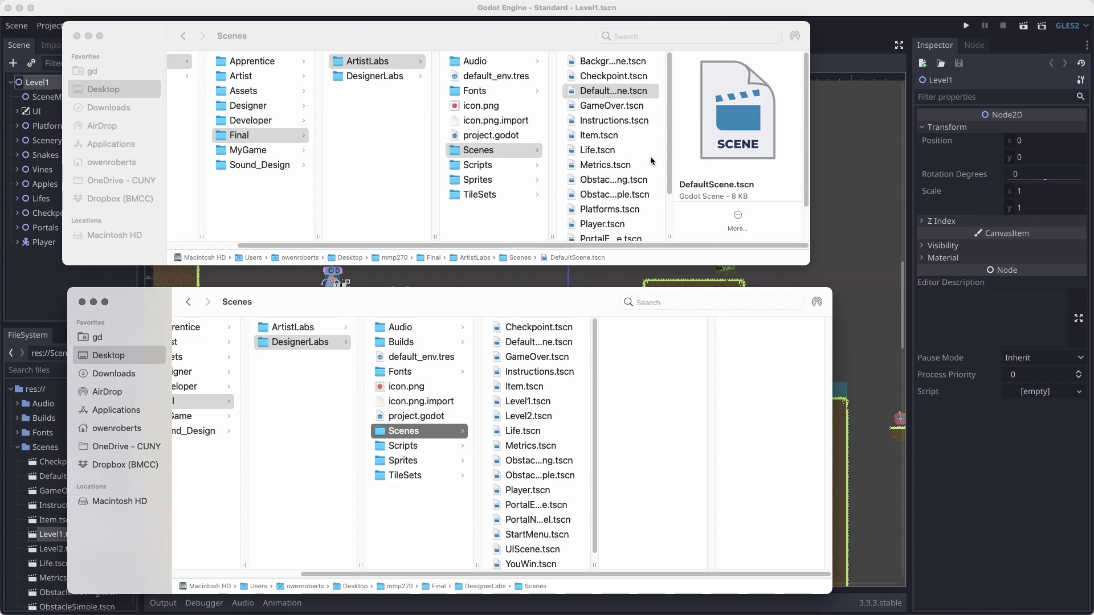
# Rename DefaultScene.tscn in the ArtistLabs Scenes folder as SceneryScene.tscn.
pyautogui.click(627, 92)
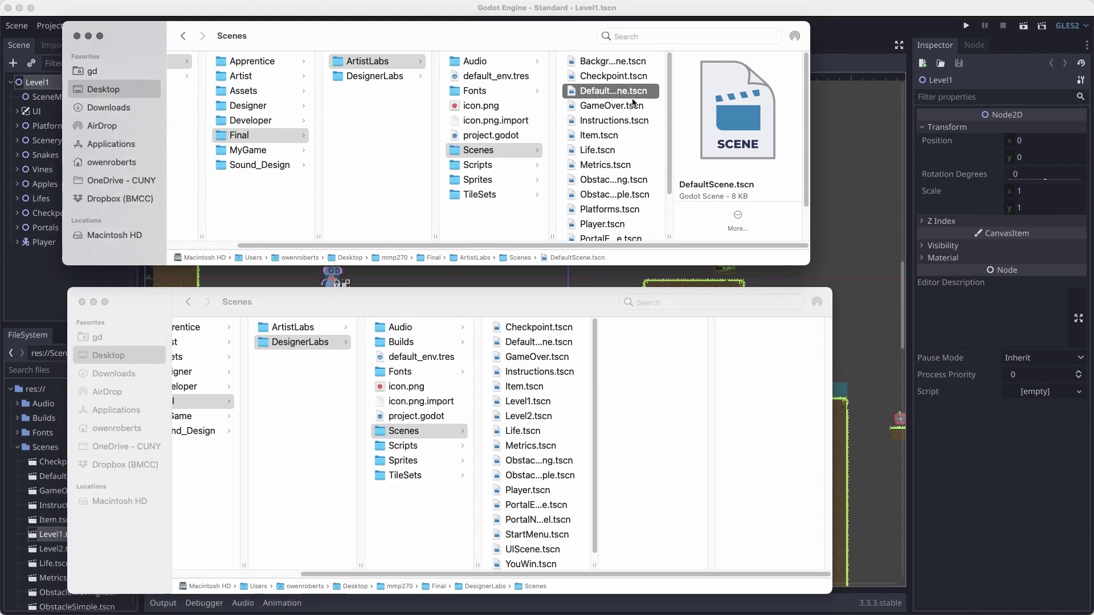
pyautogui.press('Return')
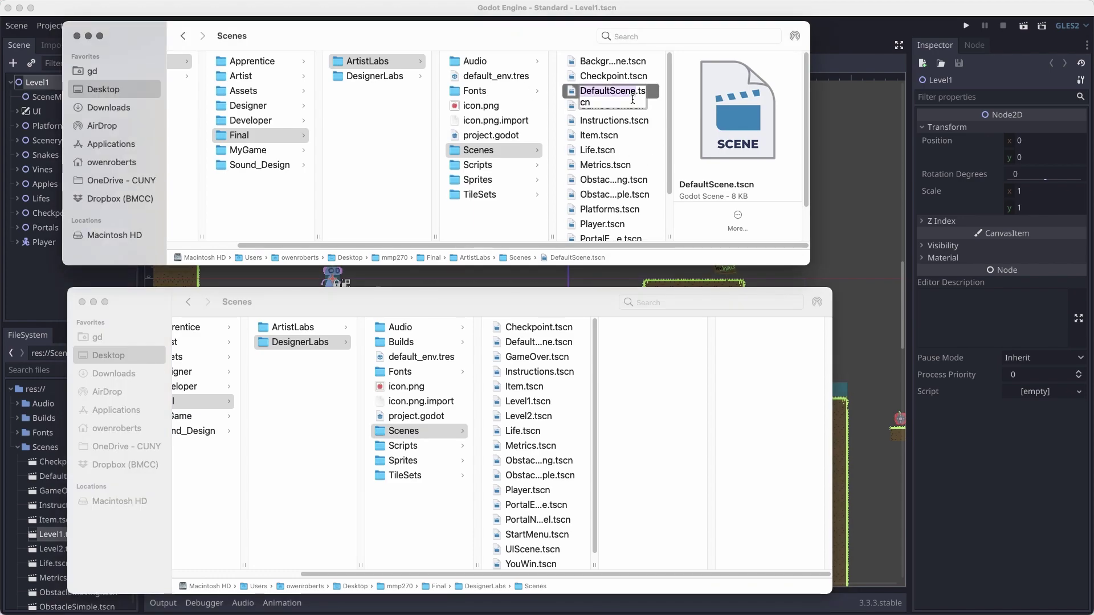
pyautogui.write('SceneryScene')
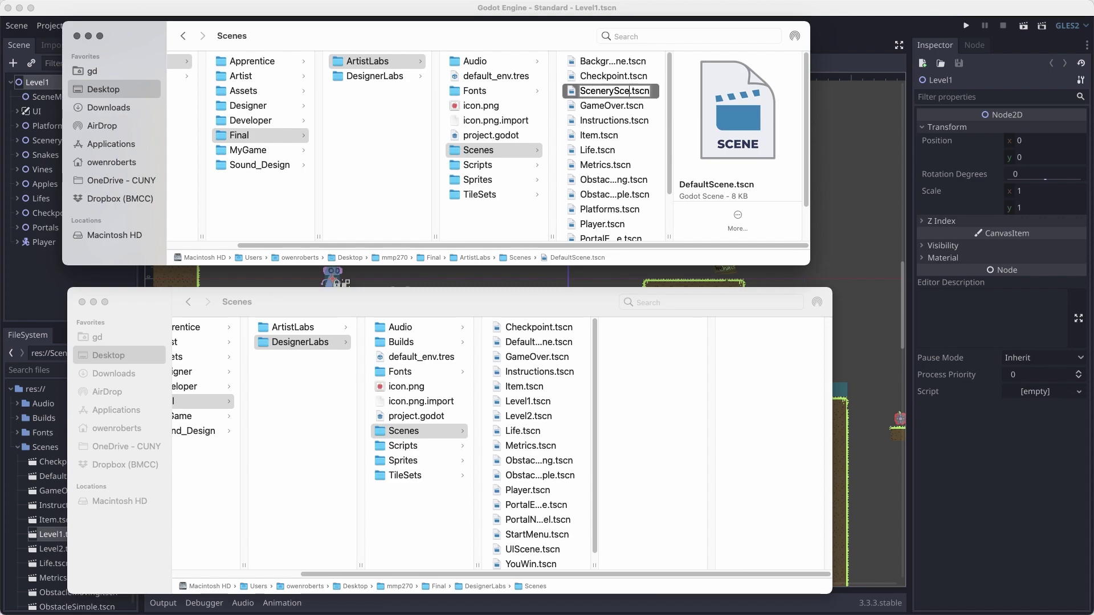
pyautogui.press('Return')
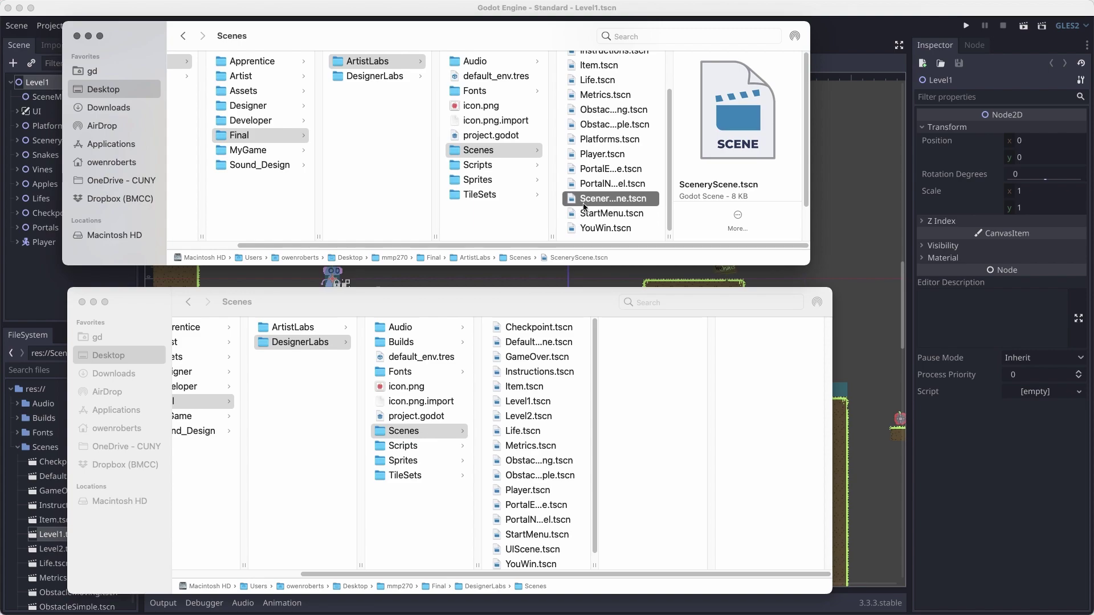
# Move SceneryScene.tscn from the ArtistLabs Scenes folder into the DesignerLabs Scenes folder.
pyautogui.moveTo(585, 199); pyautogui.dragTo(583, 384)
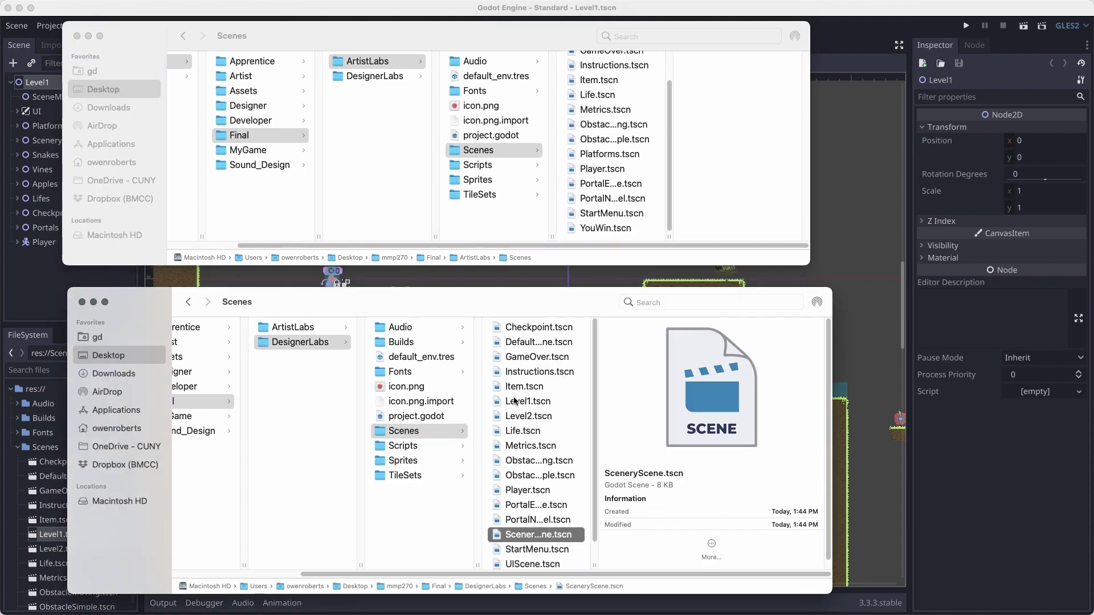
pyautogui.scroll(-2, 531, 422)
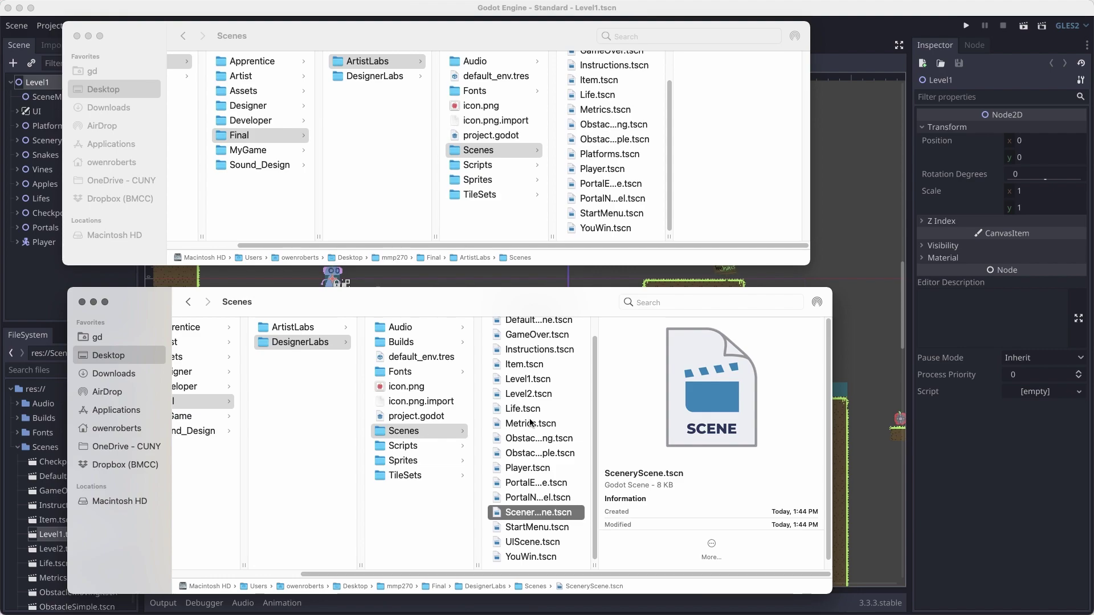
pyautogui.moveTo(408, 37); pyautogui.dragTo(423, 48)
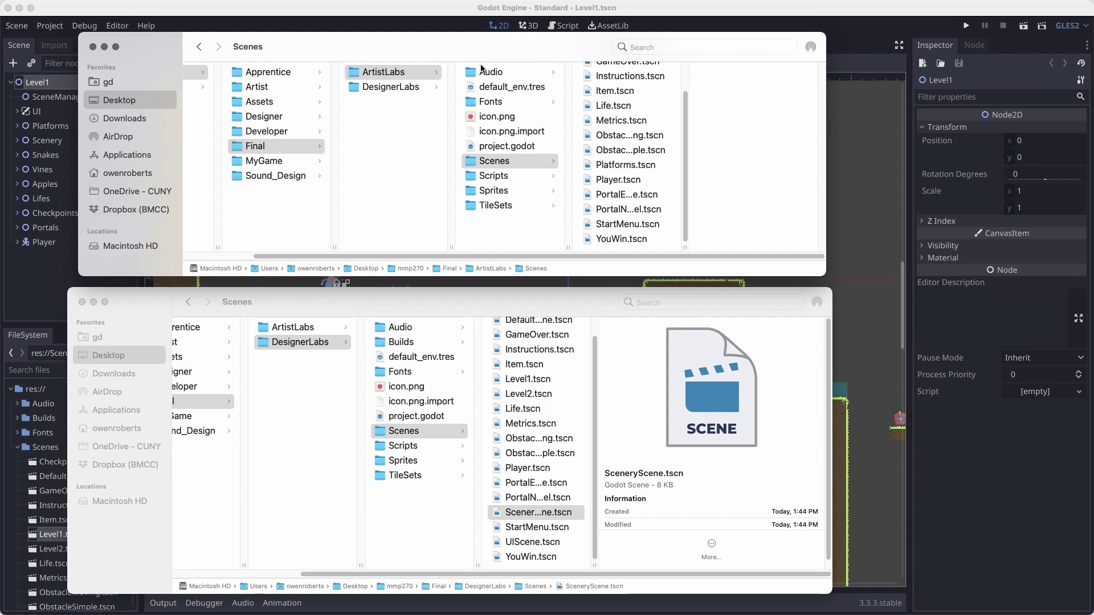
# Switch to Godot, try to open SceneryScene.tscn from the Scenes folder, and dismiss the loading dialog.
pyautogui.click(461, 29)
pyautogui.scroll(-3, 81, 464)
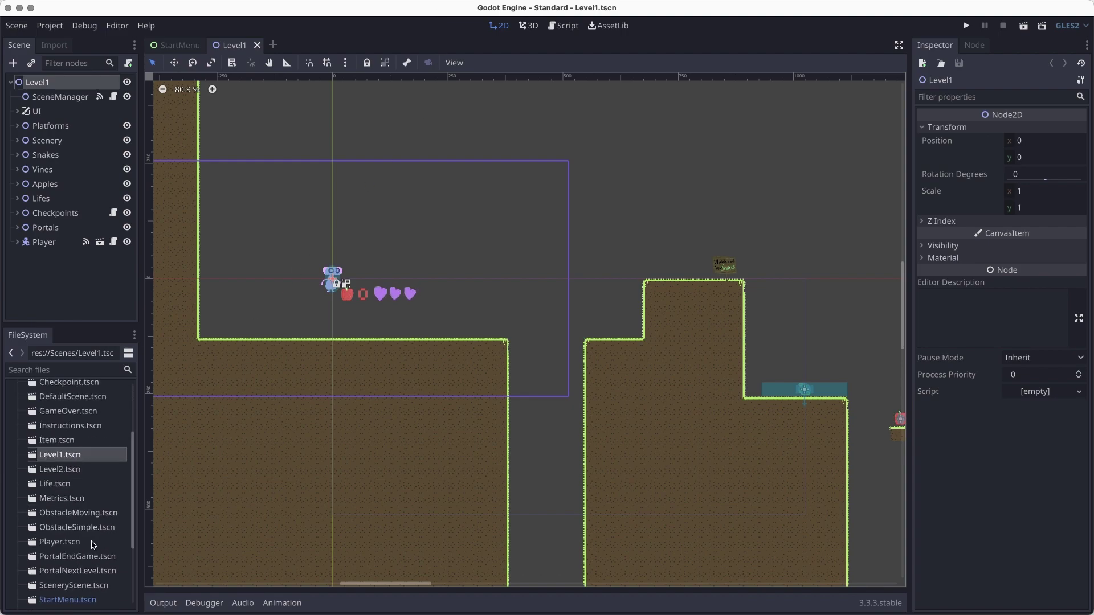
pyautogui.scroll(-2, 80, 541)
pyautogui.doubleClick(74, 558)
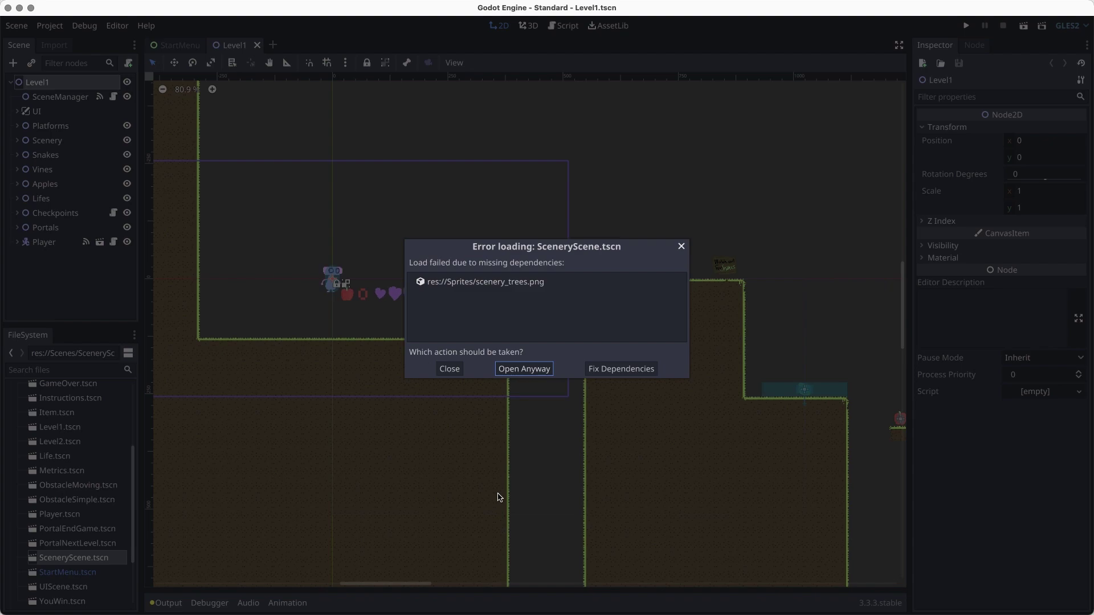
pyautogui.click(455, 371)
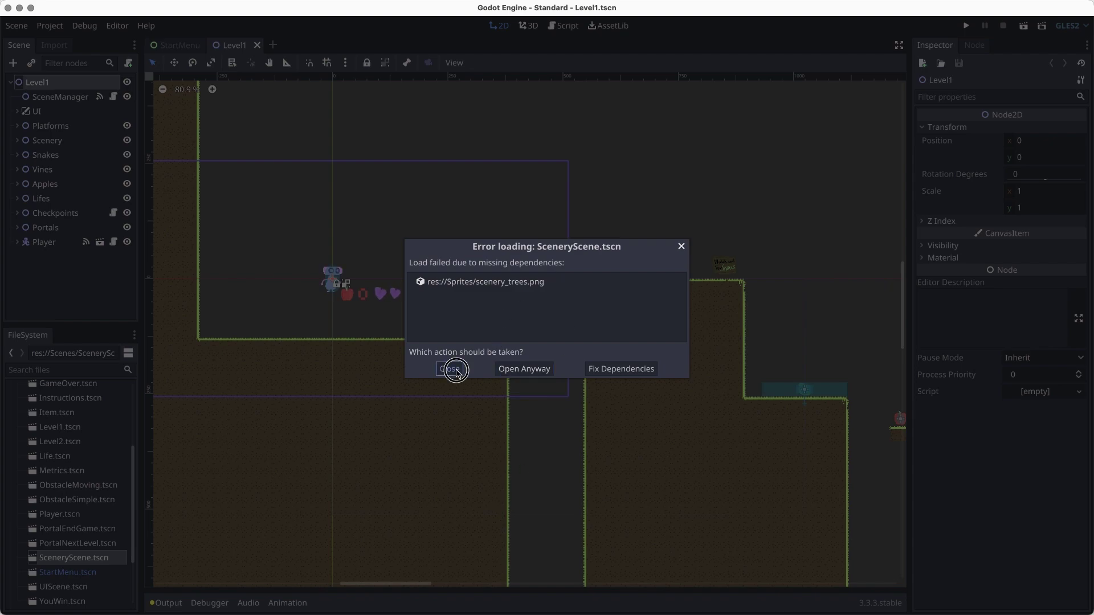
# In Finder, copy scenery_trees.png from the ArtistLabs Sprites folder into the DesignerLabs Sprites folder.
pyautogui.press('super+Tab')
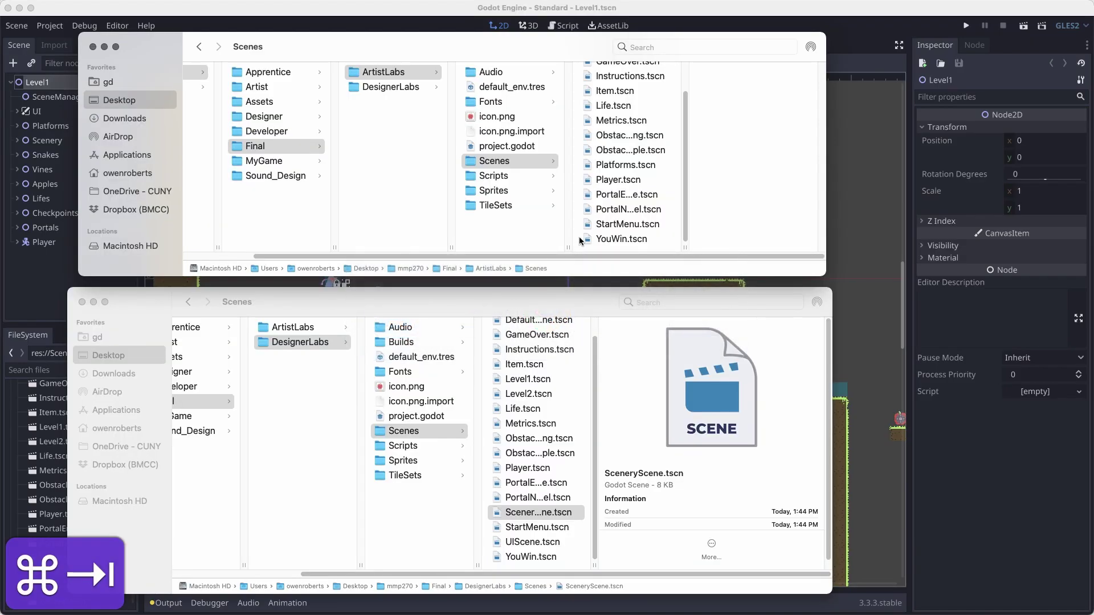
pyautogui.click(391, 72)
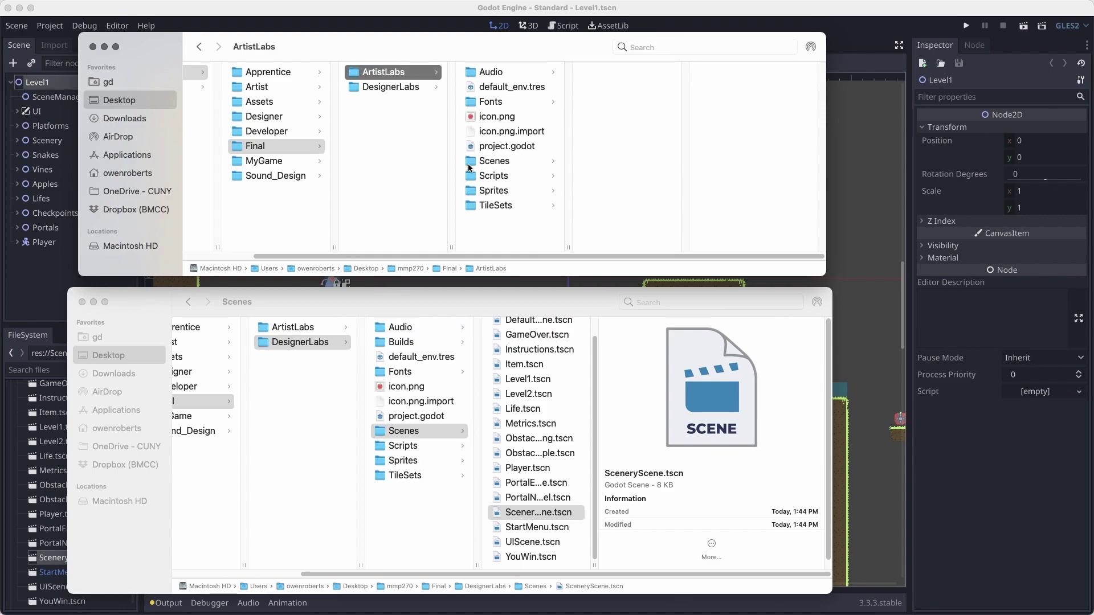
pyautogui.click(495, 194)
pyautogui.scroll(-5, 627, 148)
pyautogui.click(626, 108)
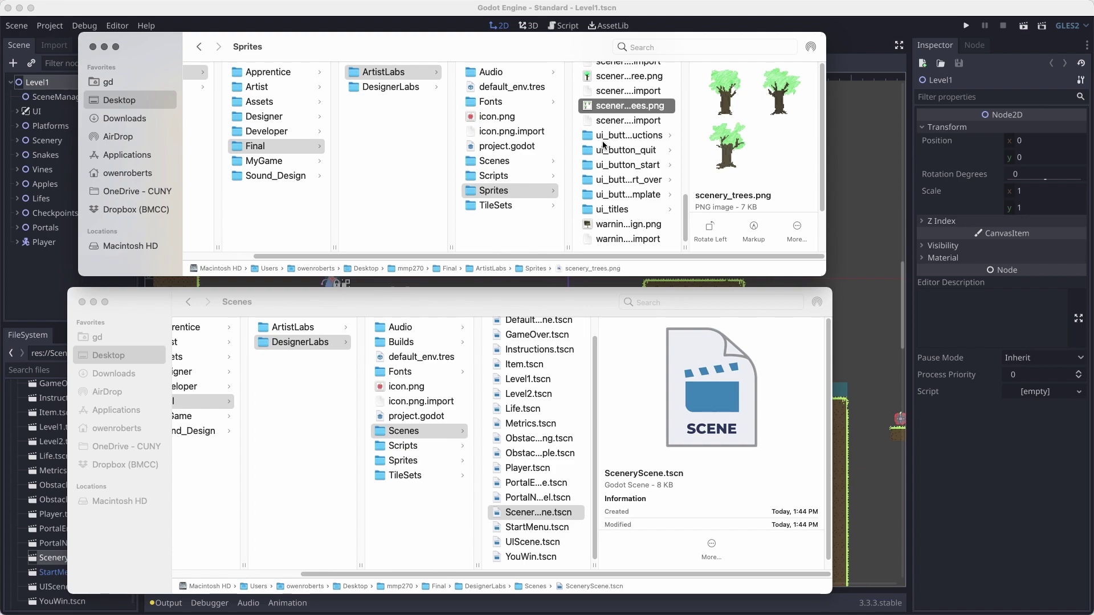
pyautogui.press('super+c')
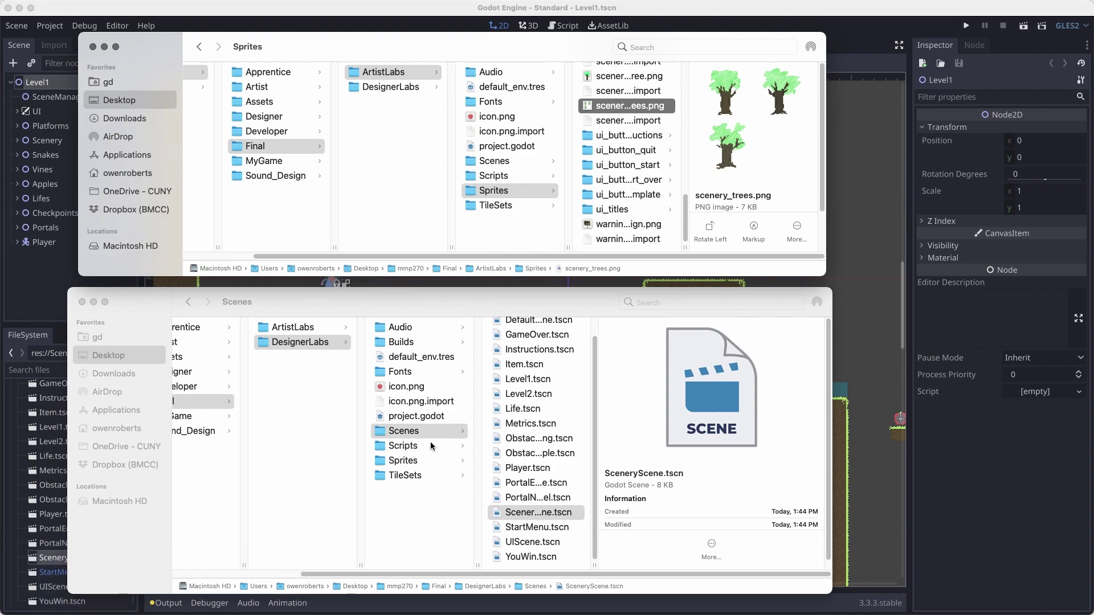
pyautogui.press('super+grave')
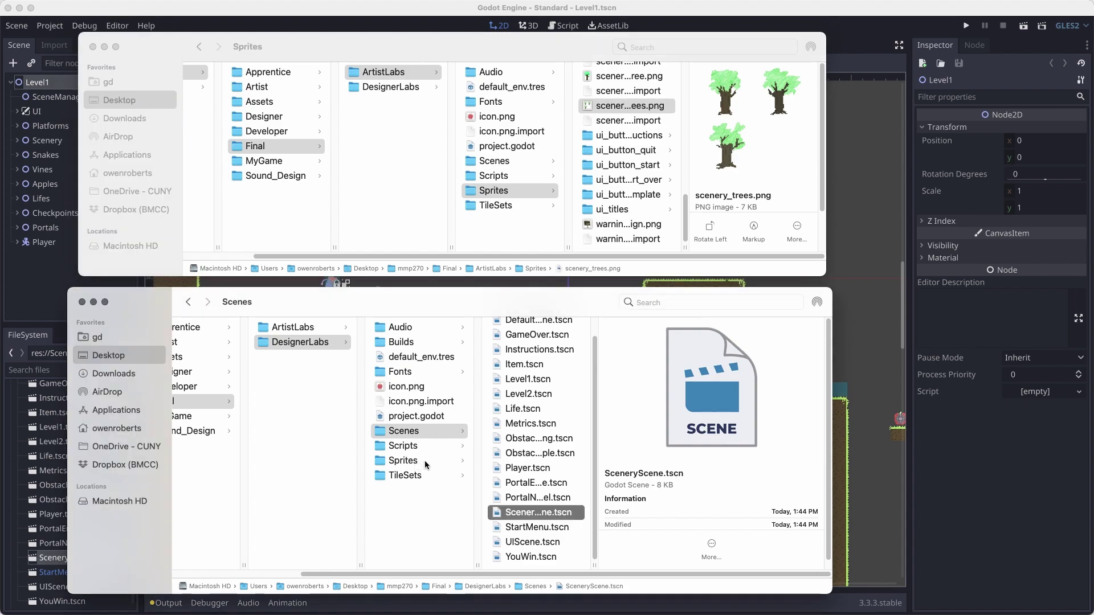
pyautogui.click(426, 461)
pyautogui.press('super+v')
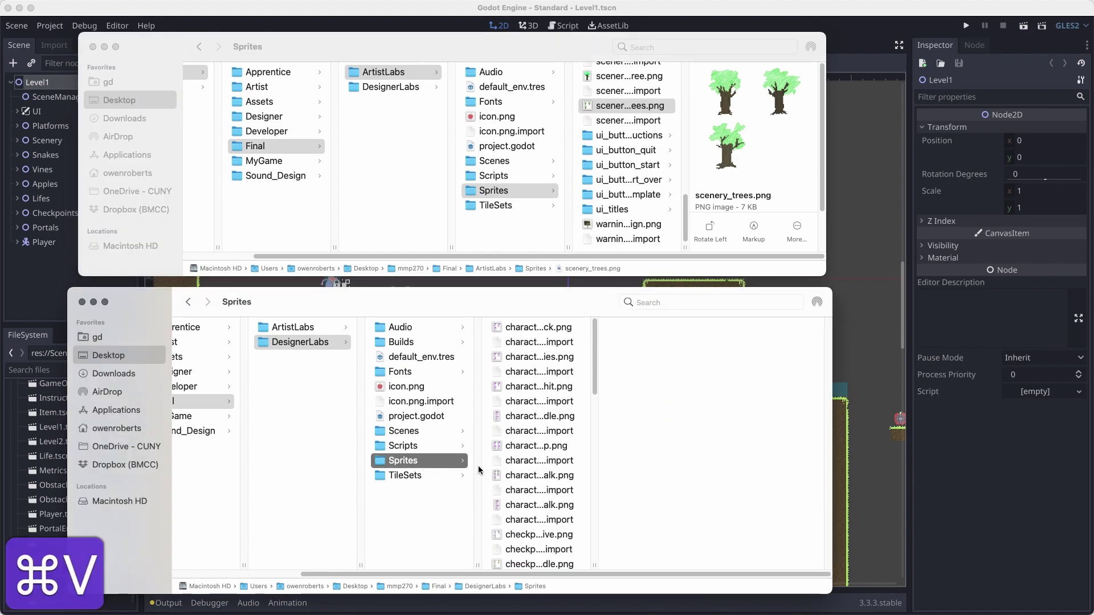
pyautogui.press('super+v')
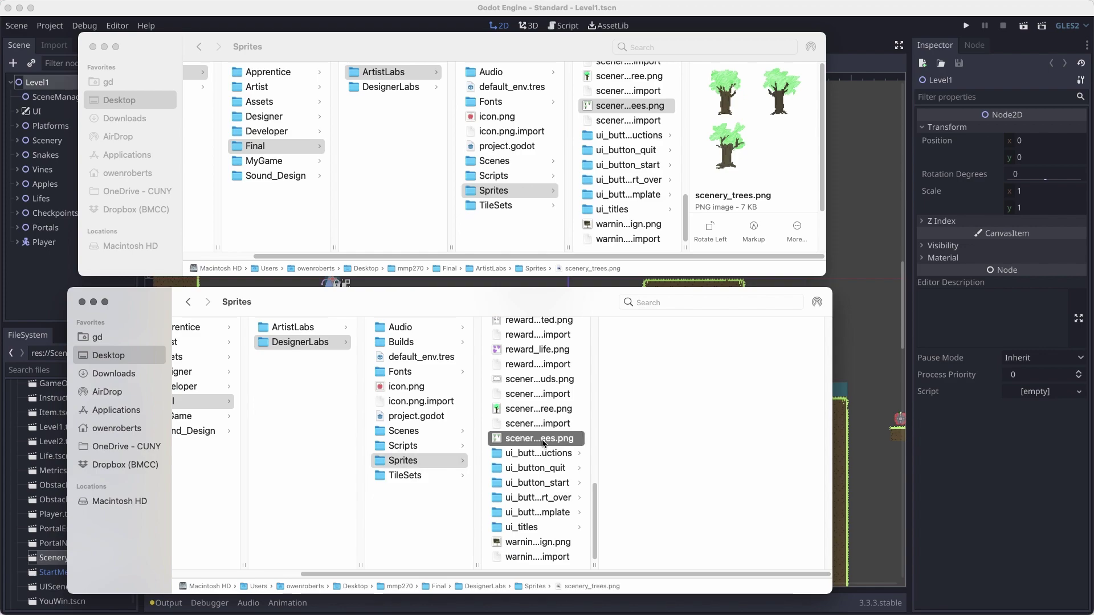
# Return to Godot, open SceneryScene.tscn to check that it loads, and close the scene again.
pyautogui.press('super+Tab')
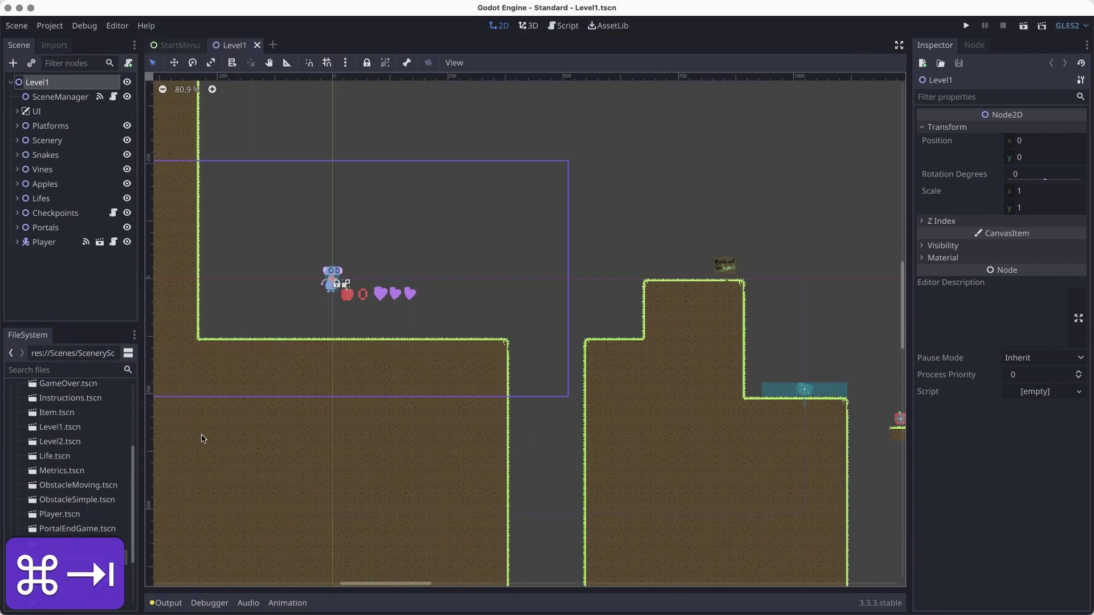
pyautogui.doubleClick(73, 558)
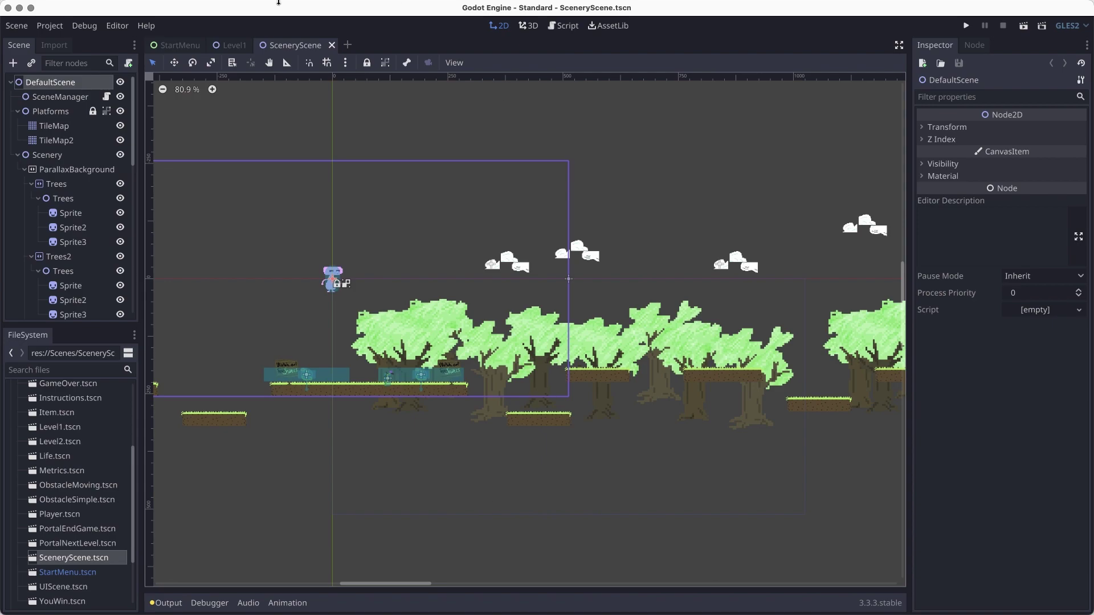
pyautogui.click(332, 45)
# In Finder, rename scenery_trees.png in the DesignerLabs Sprites folder as scenery_trees_2.png.
pyautogui.press('super+Tab')
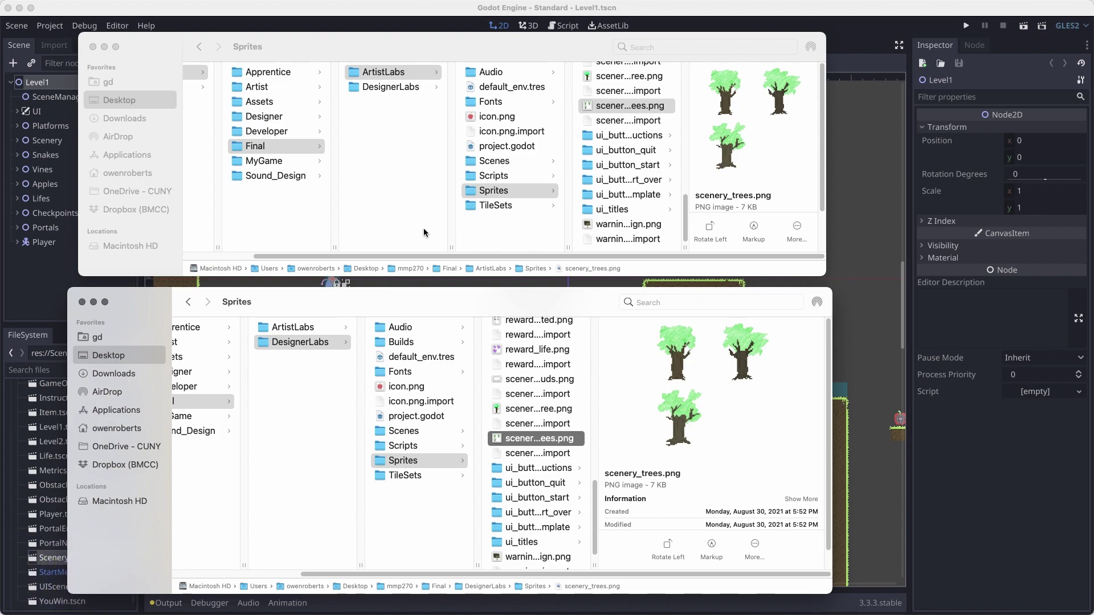
pyautogui.press('Return')
pyautogui.press('Right')
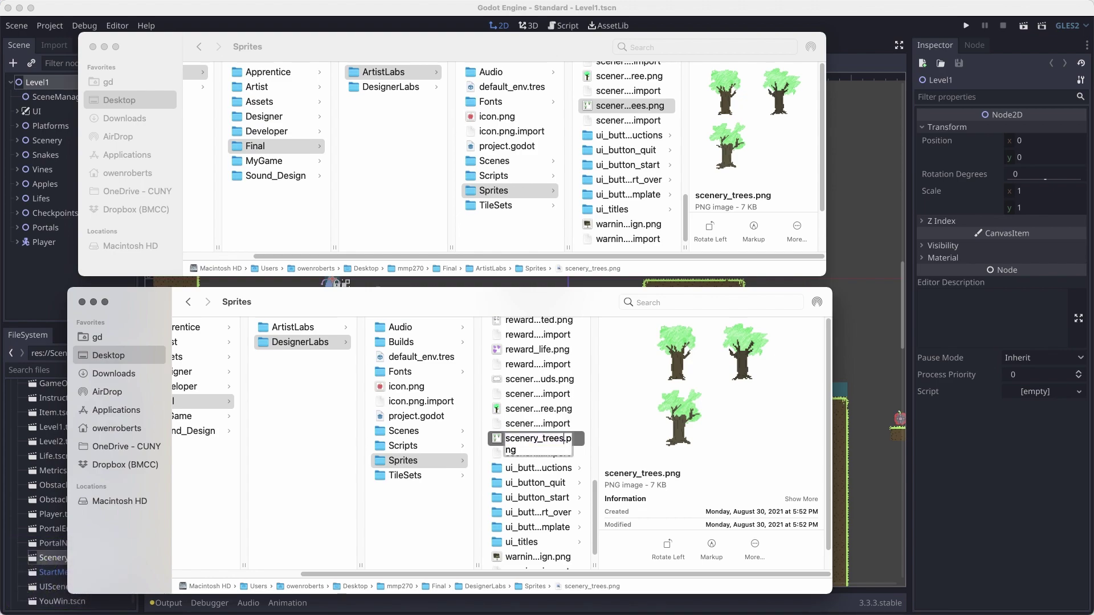
pyautogui.write('_')
pyautogui.write('2')
pyautogui.press('Return')
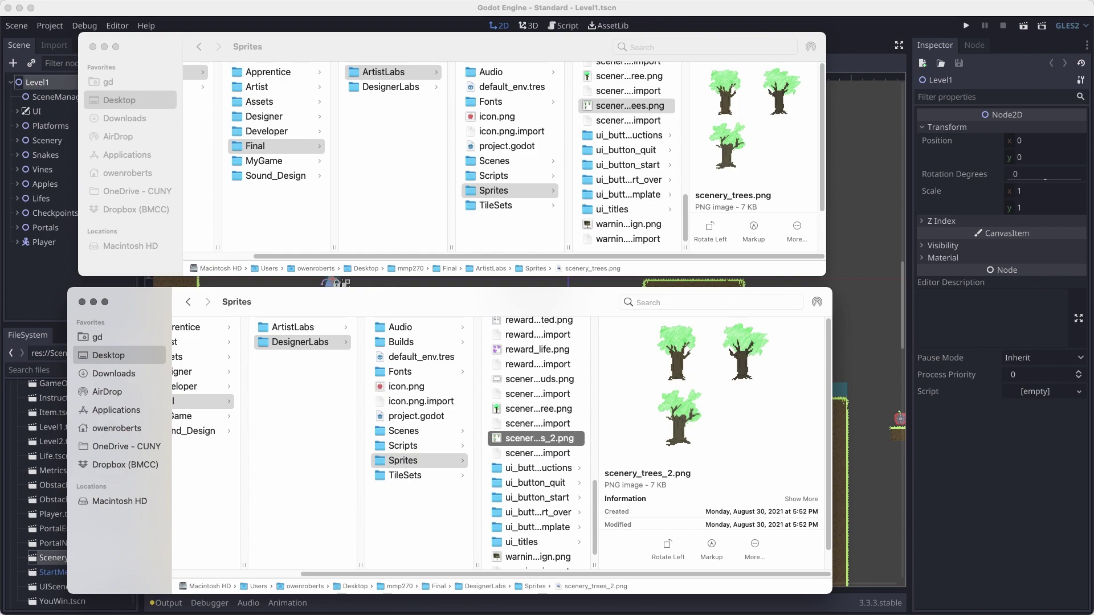
# Switch to Godot and fix SceneryScene.tscn's broken scenery_trees.png dependency by pointing it to res://Sprites/scenery_trees_2.png.
pyautogui.press('super+Tab')
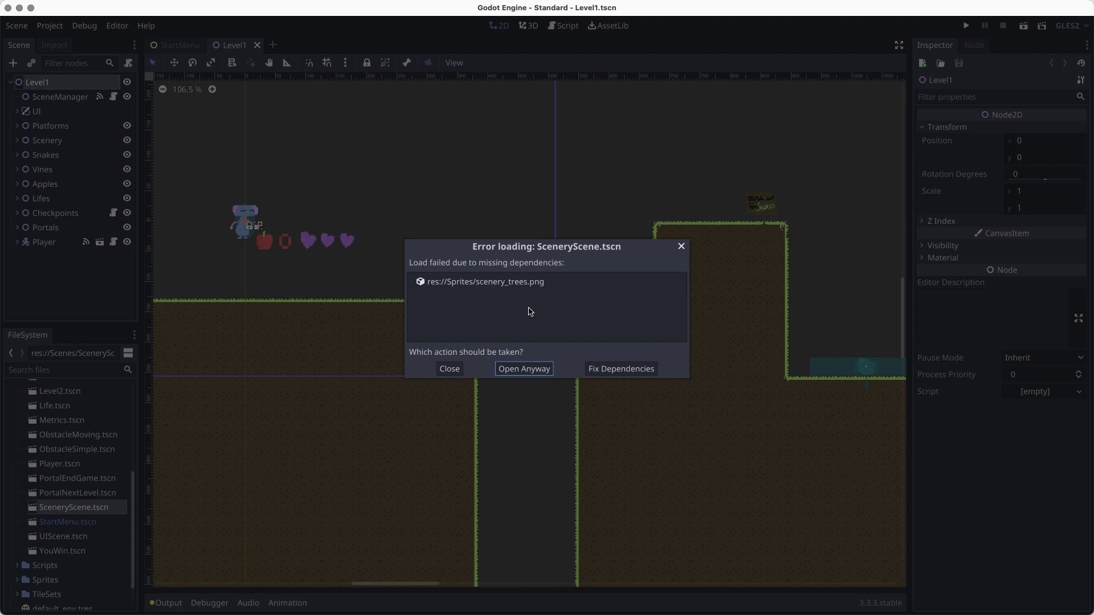
pyautogui.click(606, 370)
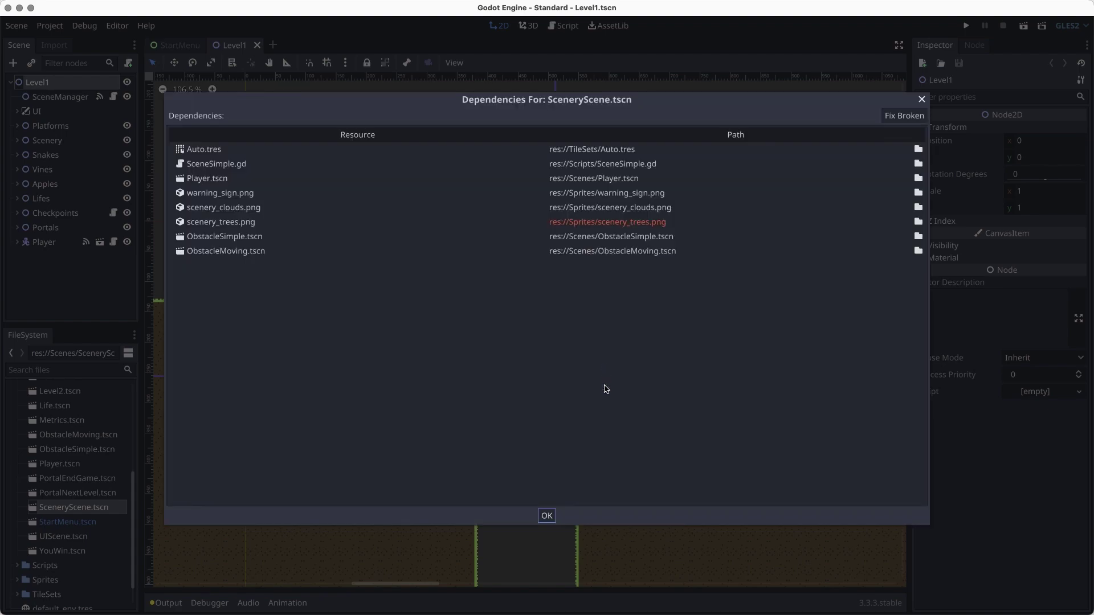
pyautogui.click(288, 222)
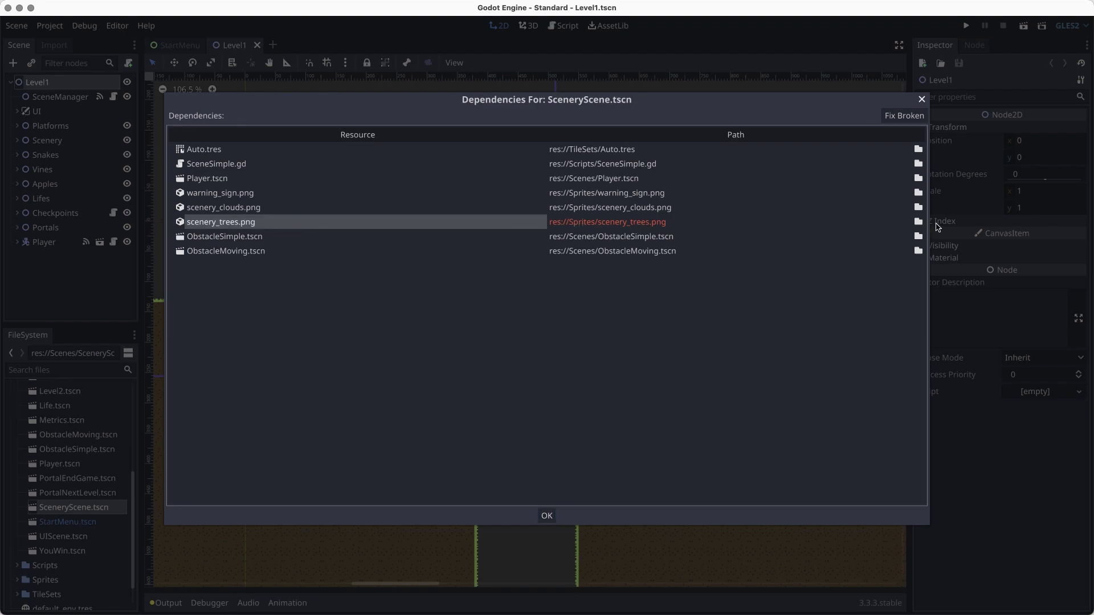
pyautogui.click(919, 222)
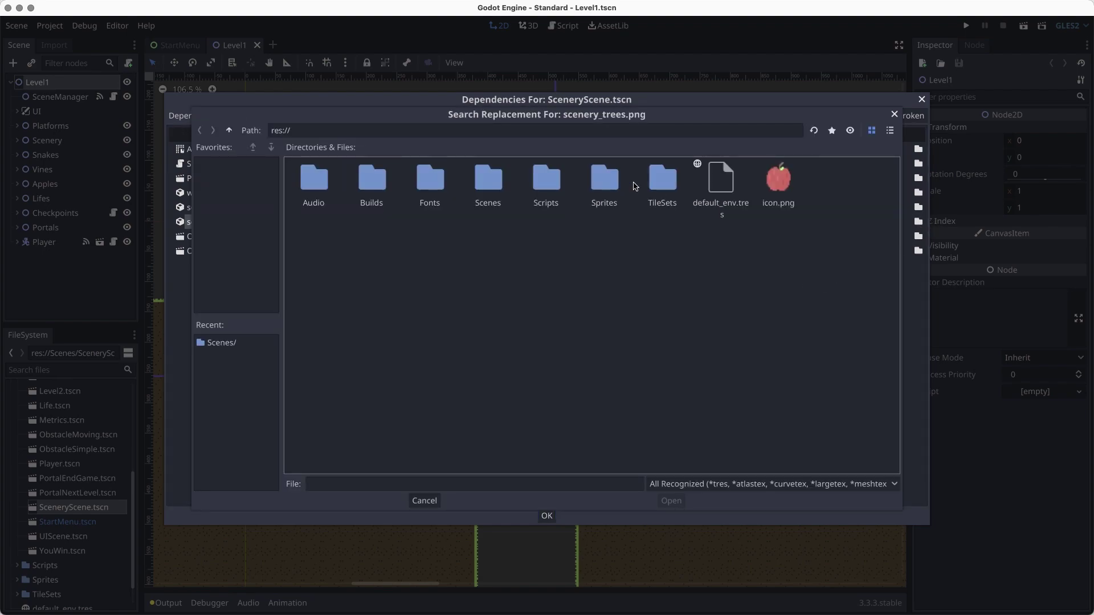
pyautogui.doubleClick(604, 180)
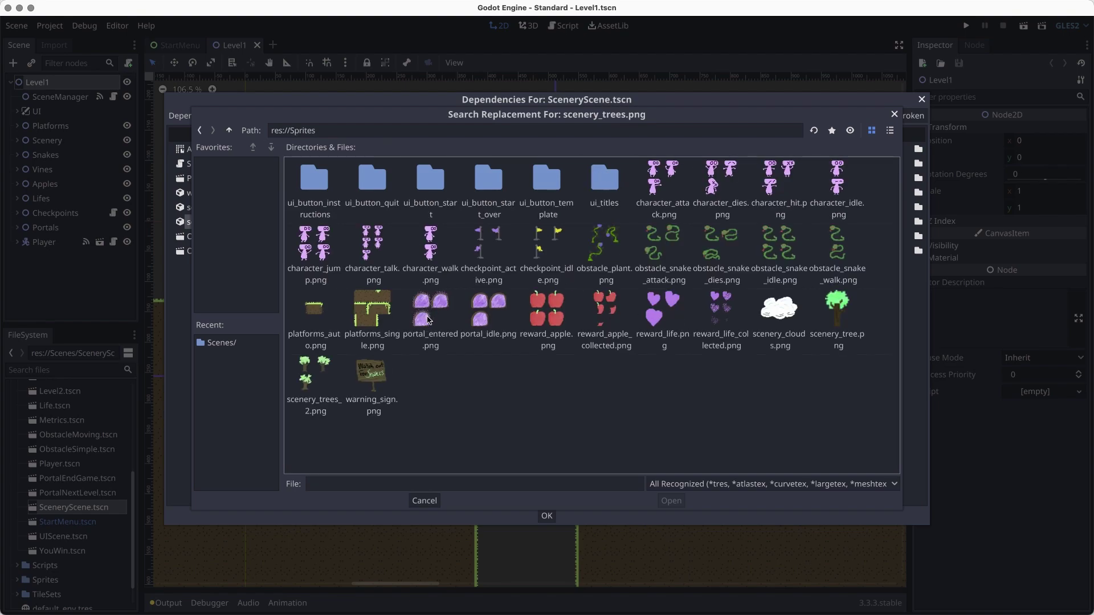
pyautogui.click(303, 384)
pyautogui.click(669, 501)
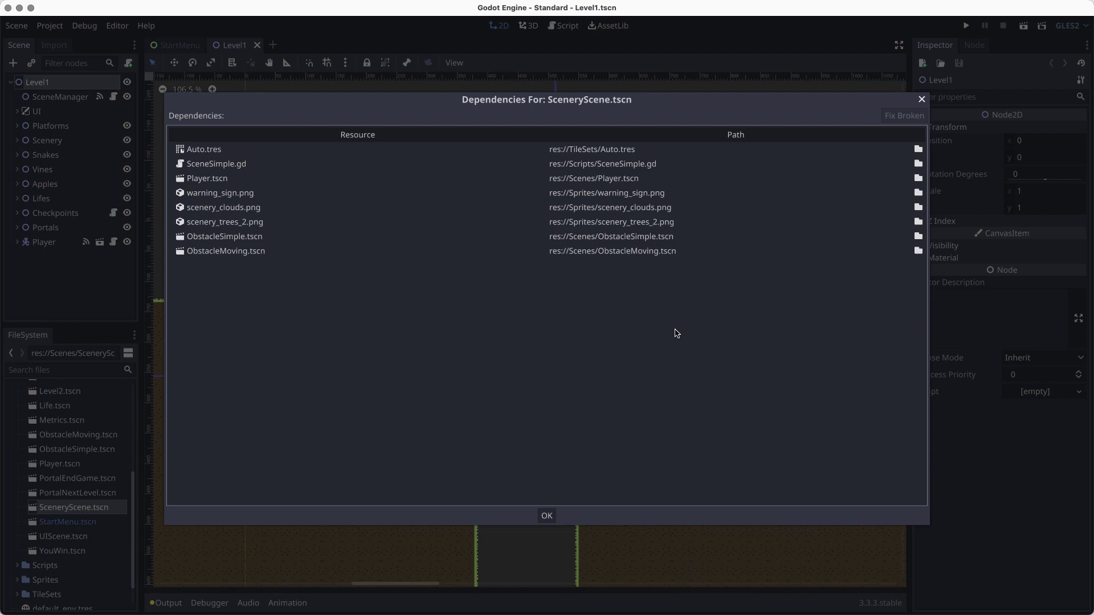
pyautogui.click(547, 516)
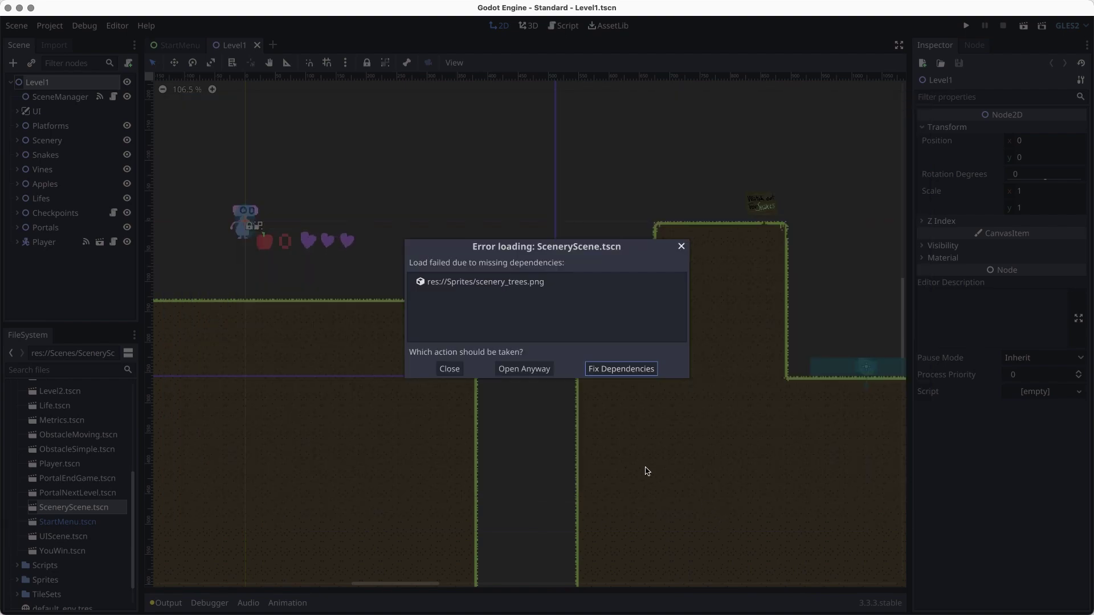
# Open SceneryScene.tscn with the repaired dependency and inspect the first cloud sprite's texture and animation frames.
pyautogui.click(525, 369)
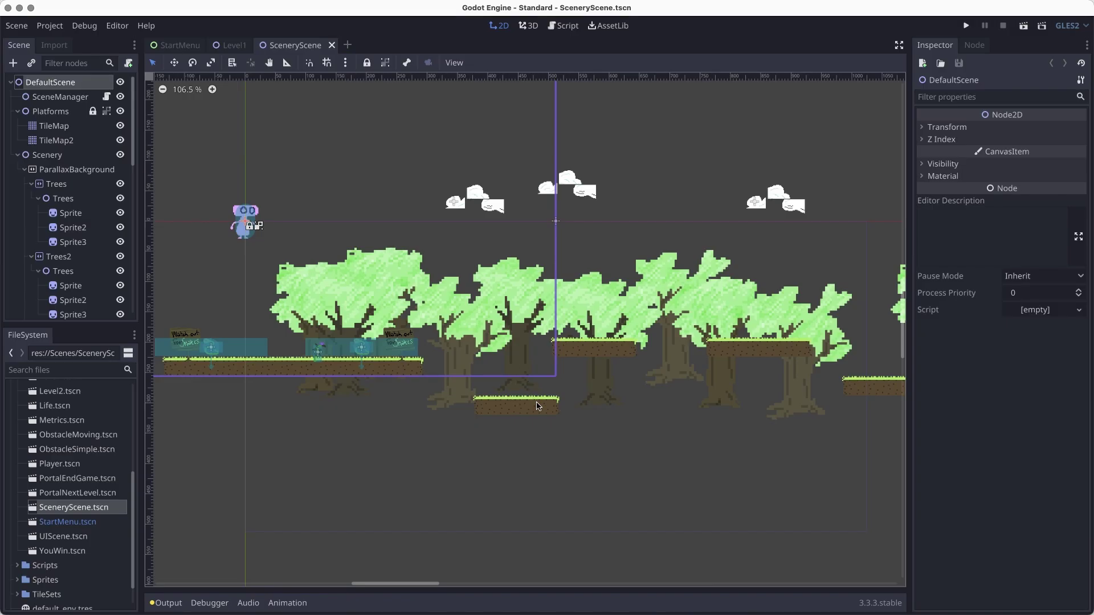
pyautogui.scroll(-1, 483, 337)
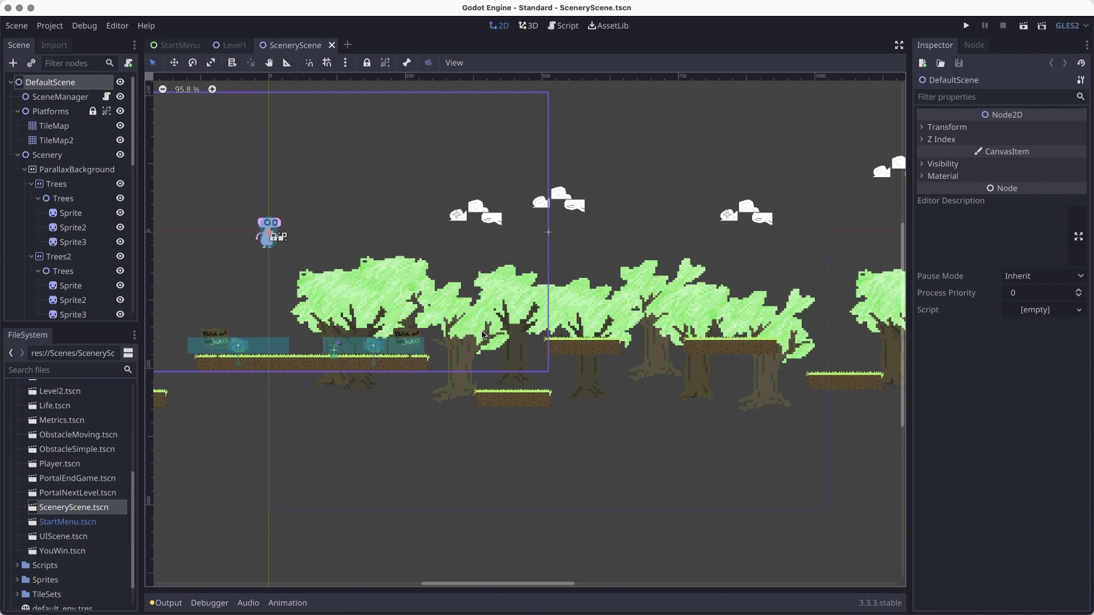
pyautogui.scroll(12, 500, 261)
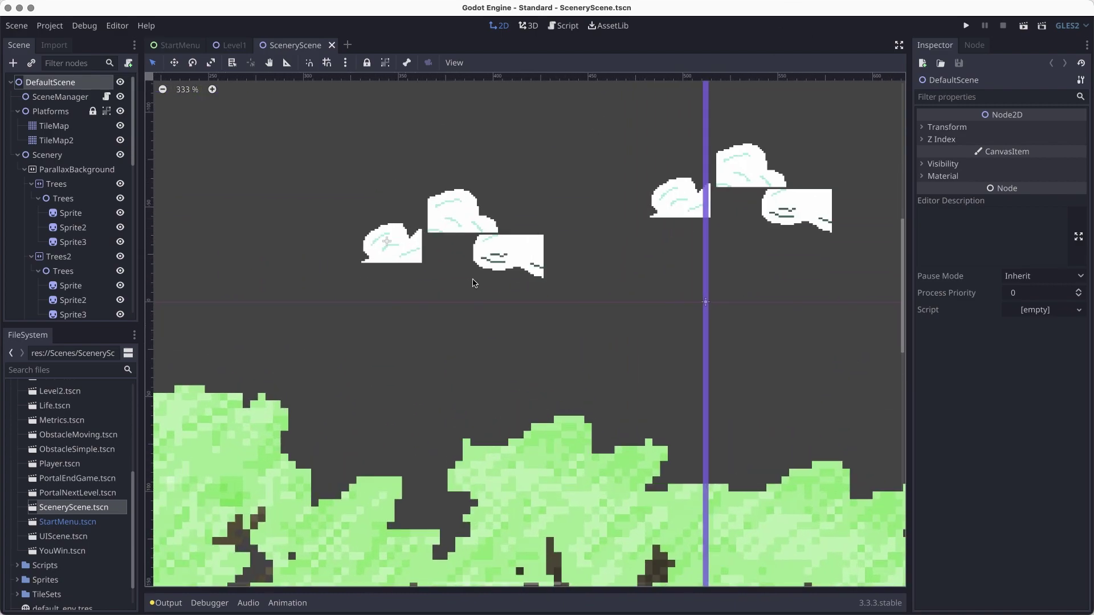
pyautogui.click(375, 249)
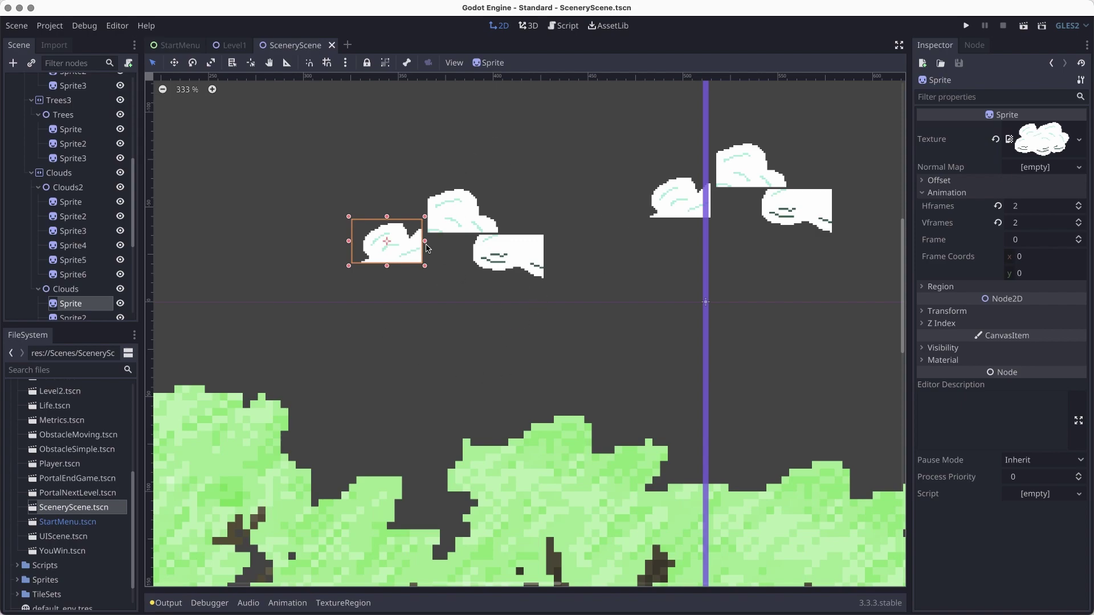
# In Finder, copy scenery_clouds.png from the ArtistLabs Sprites folder into the DesignerLabs Sprites folder, replacing the existing file.
pyautogui.press('super+Tab')
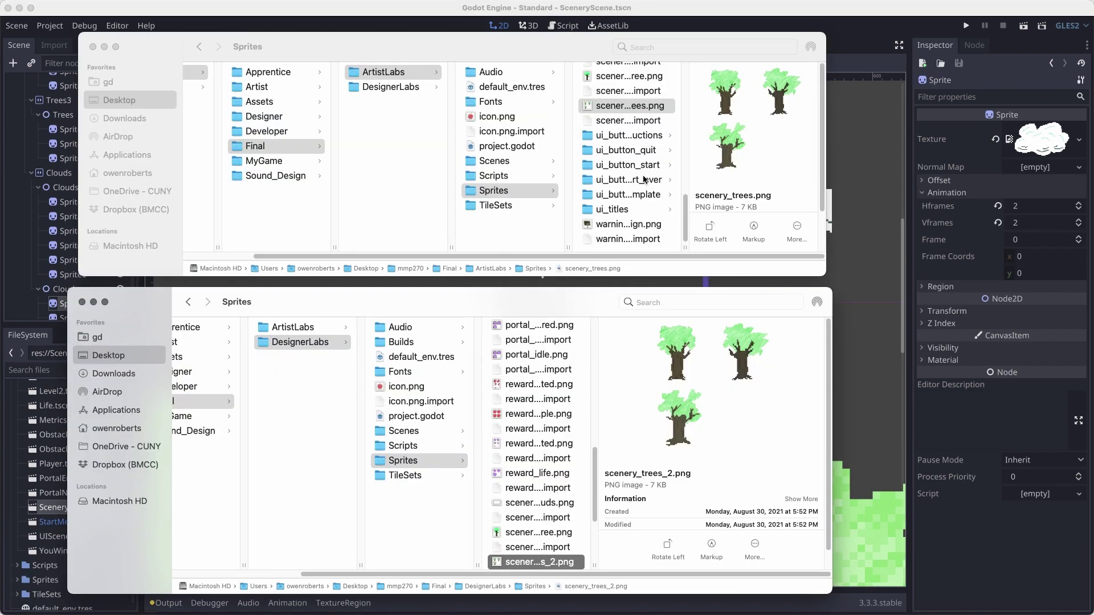
pyautogui.scroll(10, 644, 179)
pyautogui.scroll(-5, 627, 158)
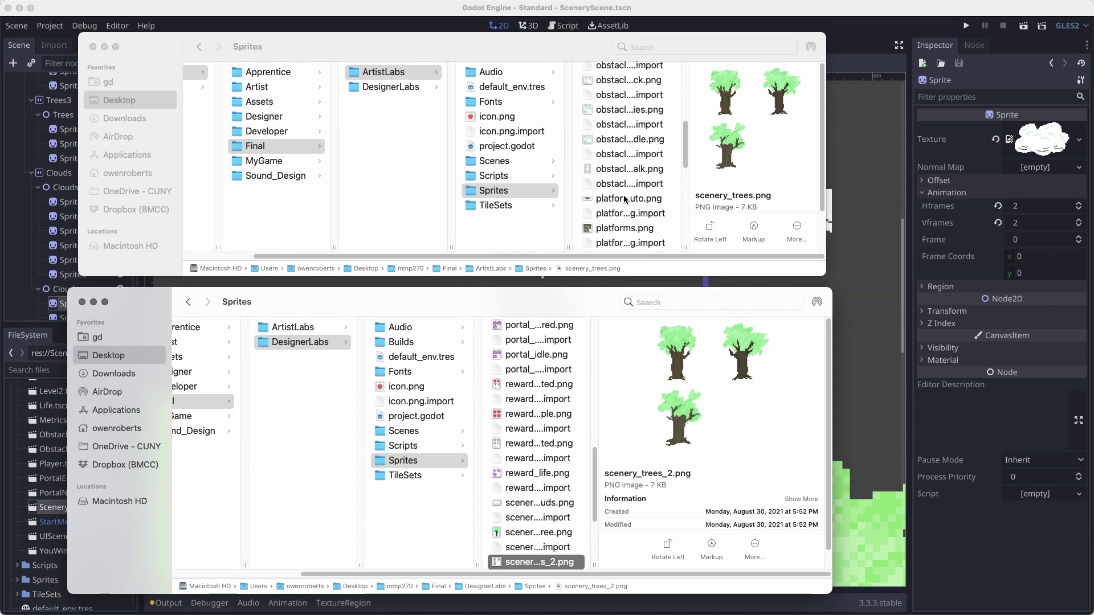
pyautogui.scroll(8, 624, 171)
pyautogui.scroll(-6, 629, 223)
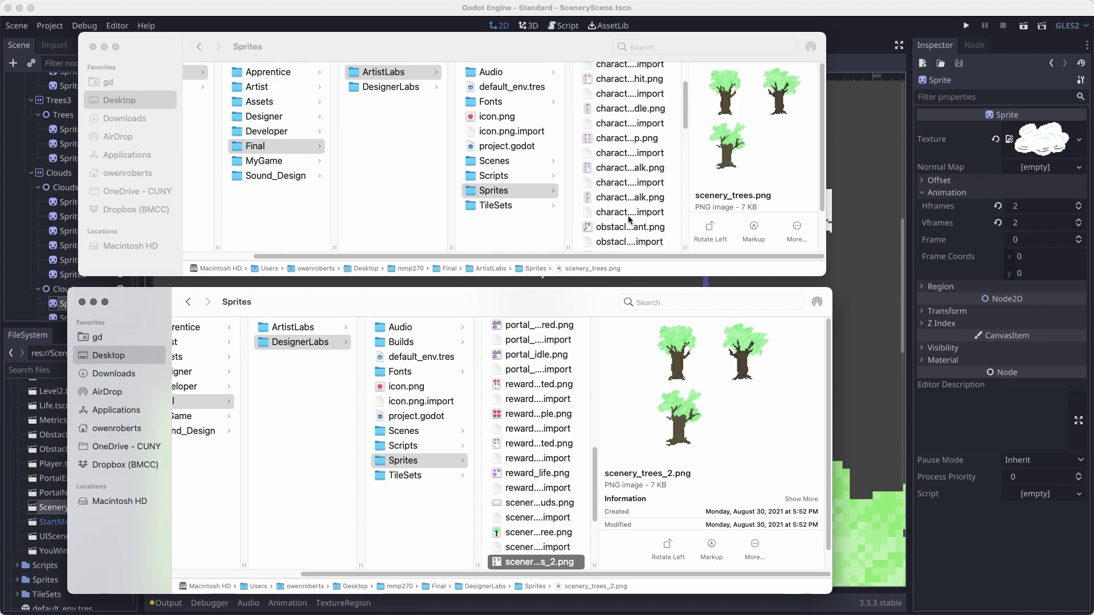
pyautogui.scroll(-6, 628, 220)
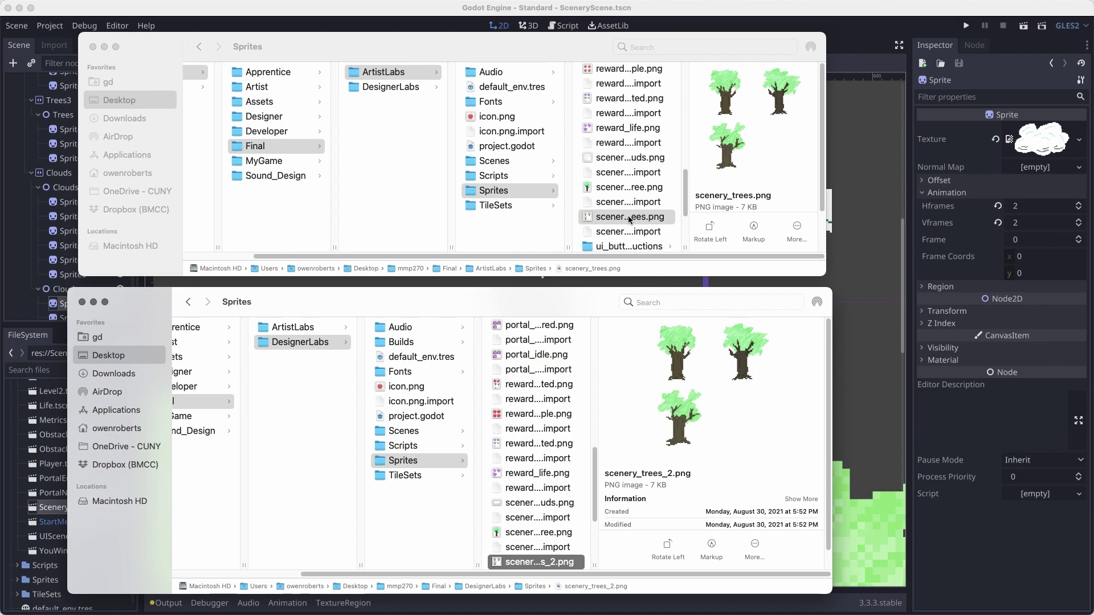
pyautogui.click(623, 136)
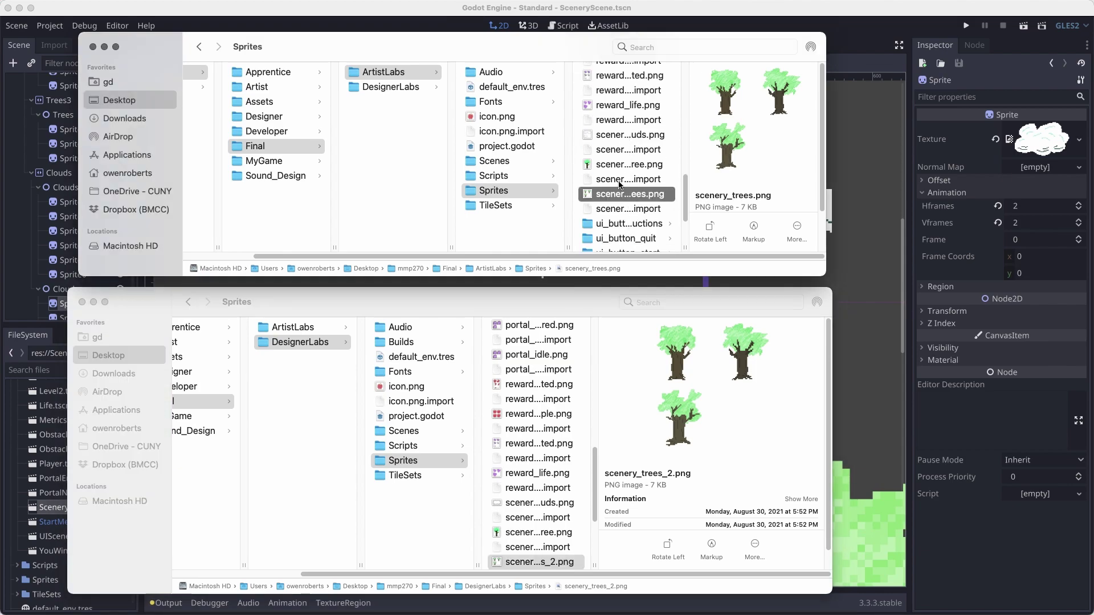
pyautogui.click(625, 136)
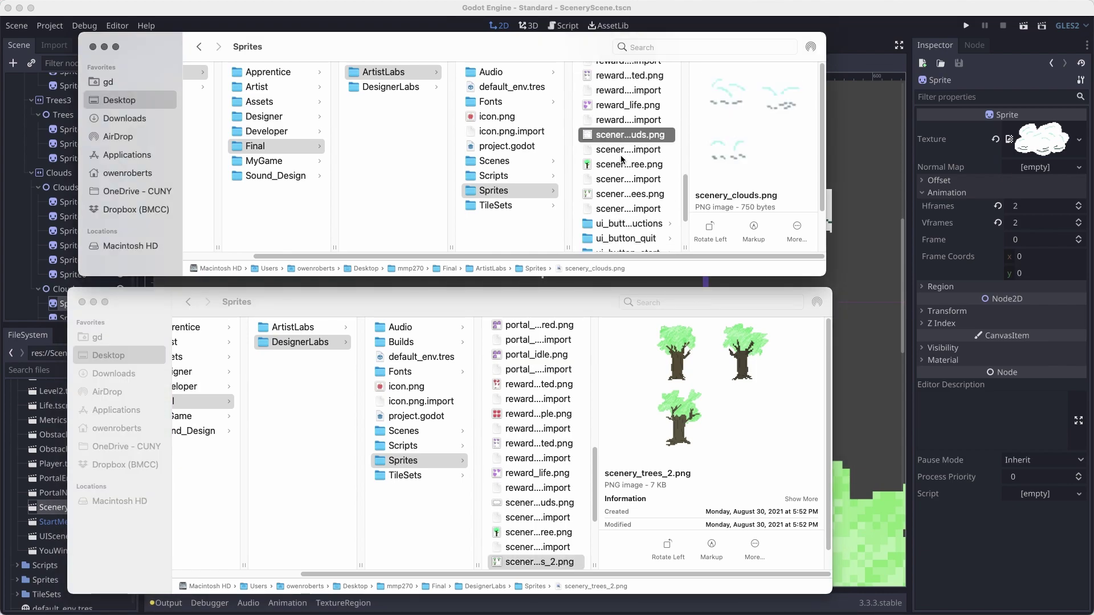
pyautogui.press('super+c')
pyautogui.click(437, 462)
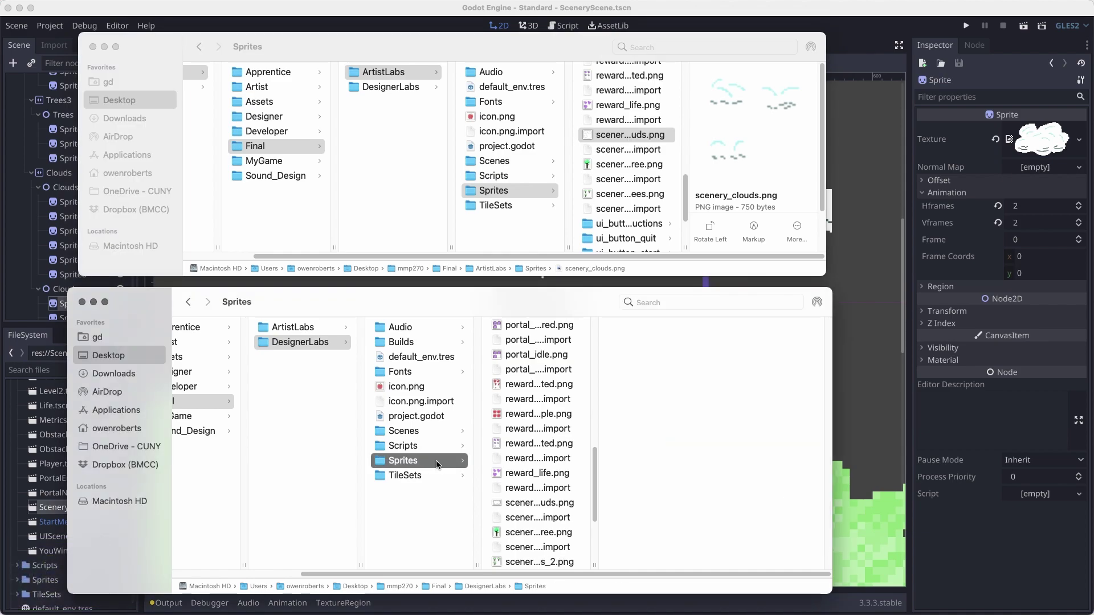
pyautogui.press('super+v')
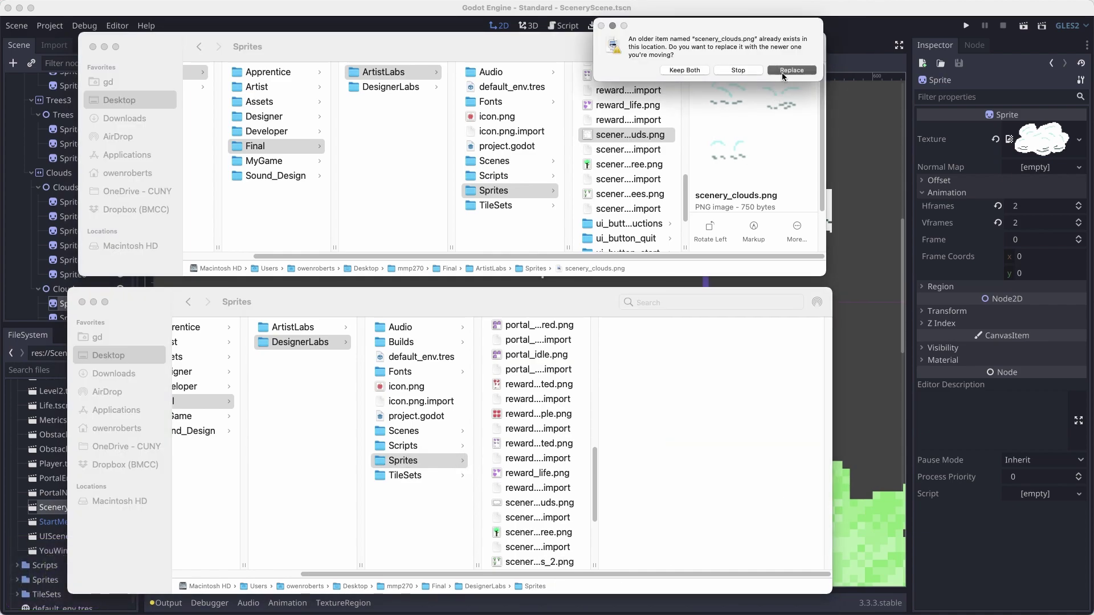
pyautogui.click(782, 70)
# Return to Godot and check how the replaced cloud sprites look in SceneryScene.
pyautogui.press('super+Tab')
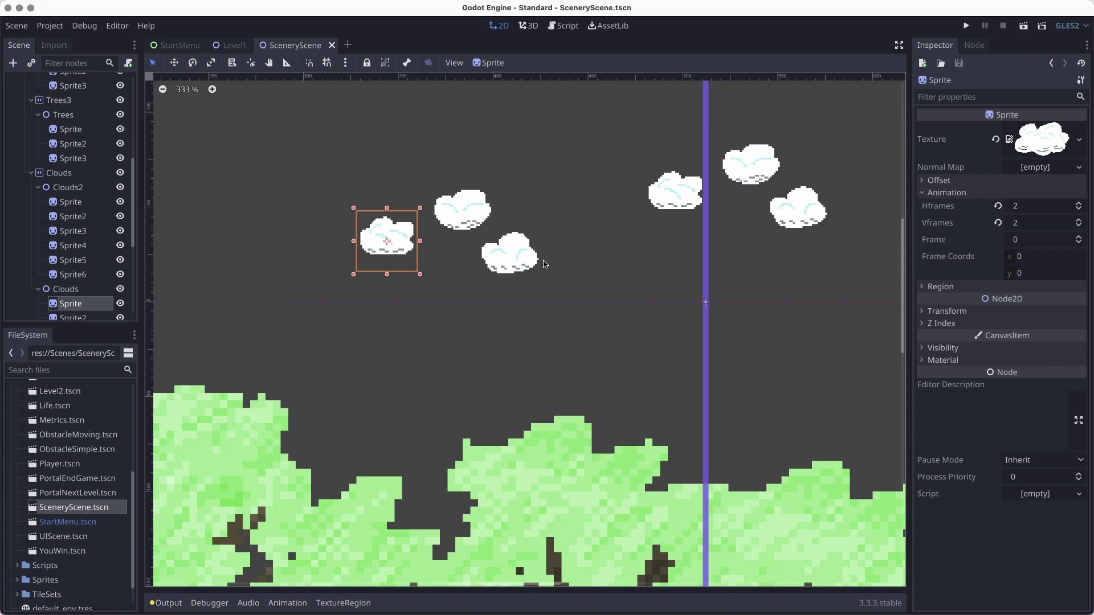
pyautogui.scroll(-10, 545, 264)
pyautogui.scroll(5, 100, 466)
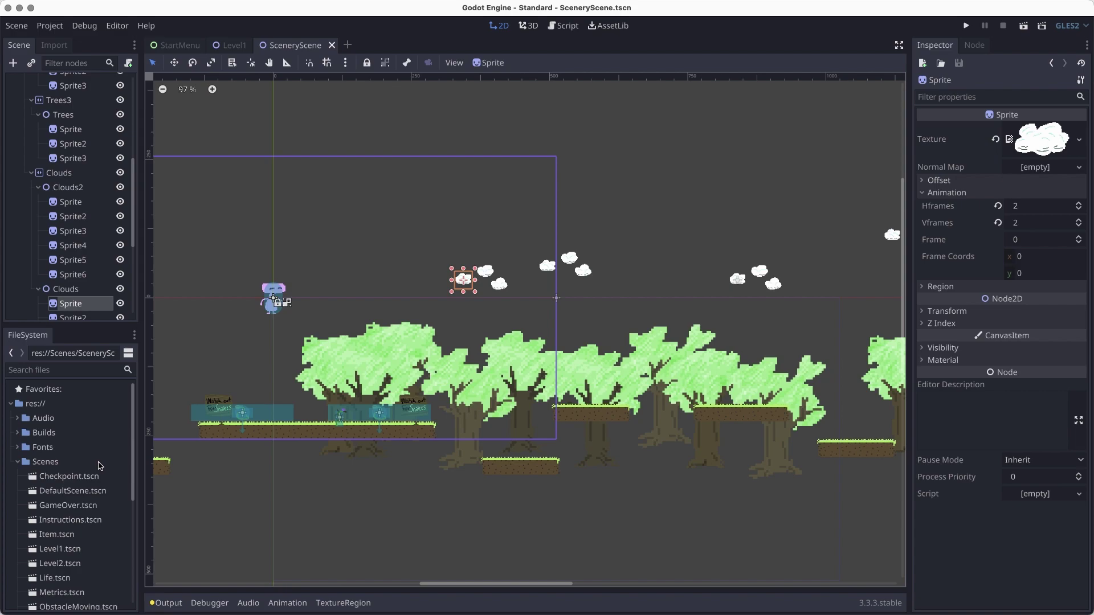
# Start a Merge From Scene on the Level1 root node, with Scenes/SceneryScene.tscn as the source scene.
pyautogui.click(231, 45)
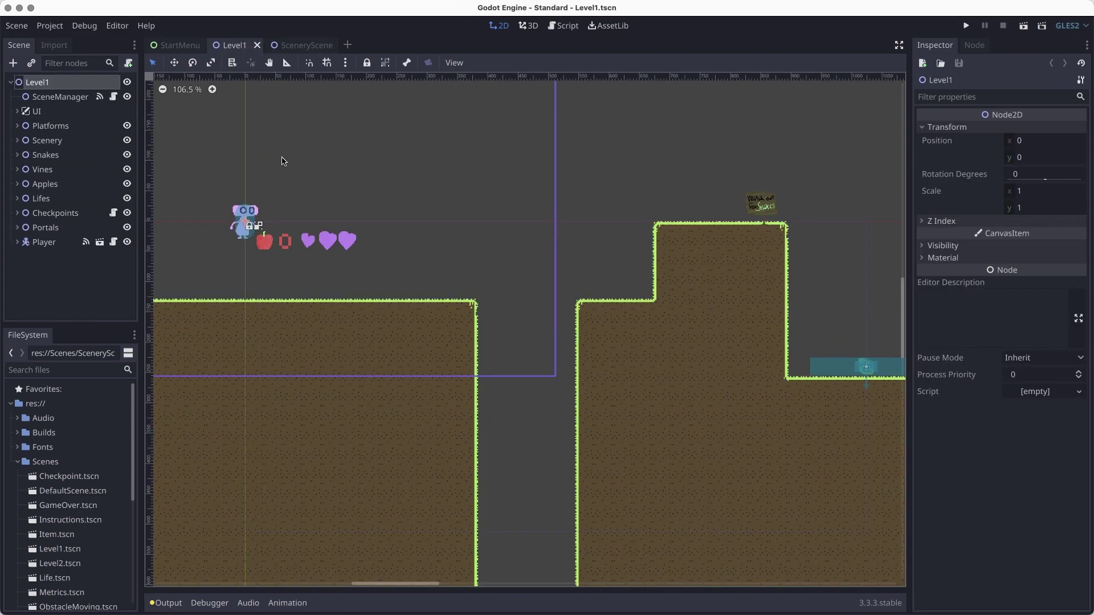
pyautogui.scroll(-2, 513, 359)
pyautogui.scroll(2, 552, 325)
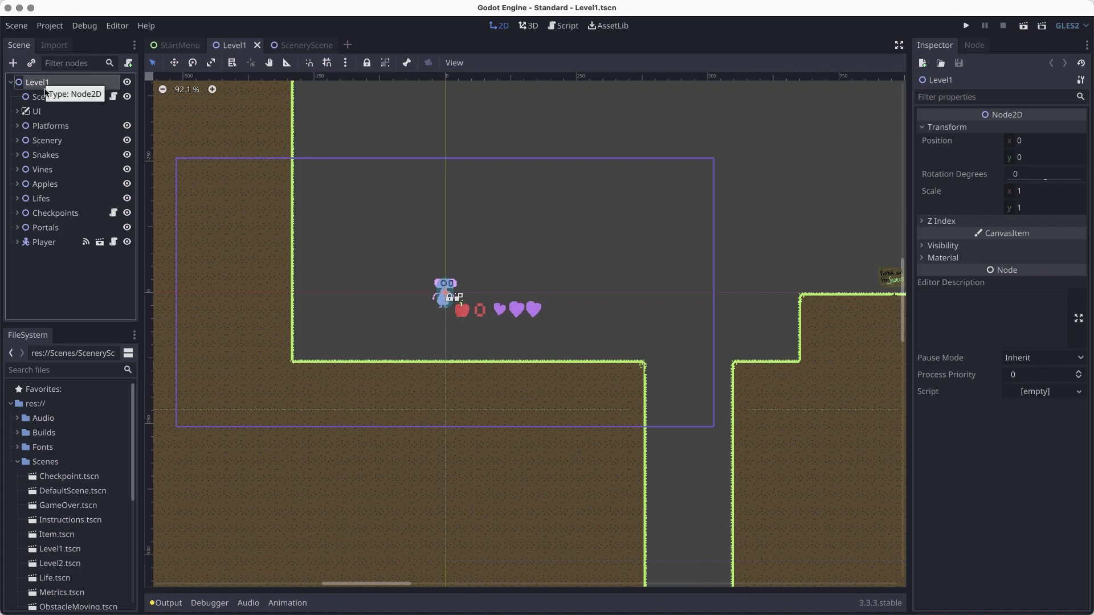
pyautogui.rightClick(40, 82)
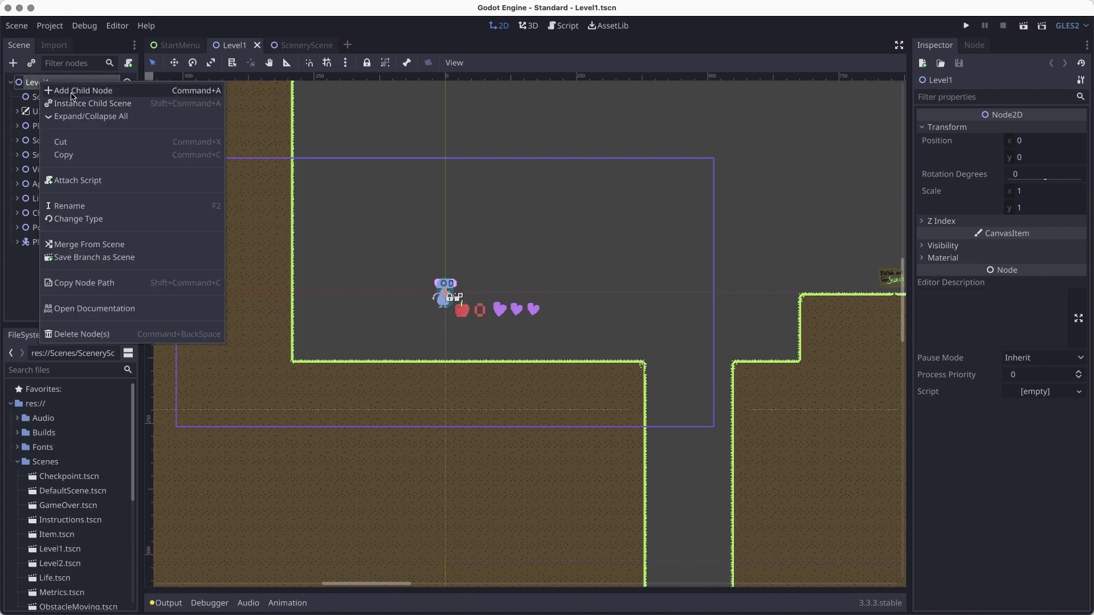
pyautogui.click(92, 245)
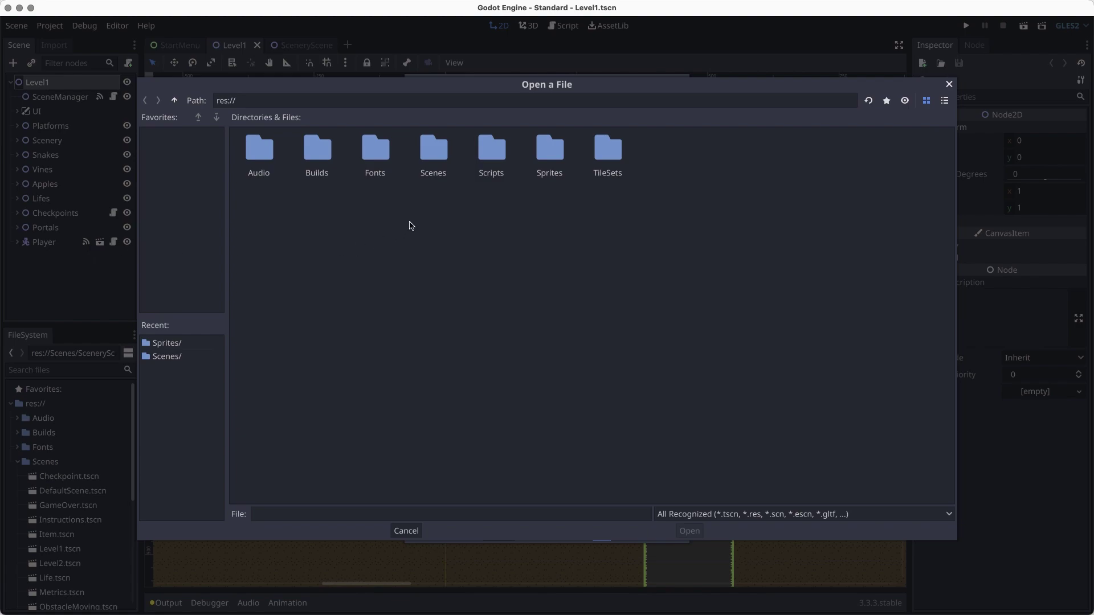
pyautogui.doubleClick(433, 150)
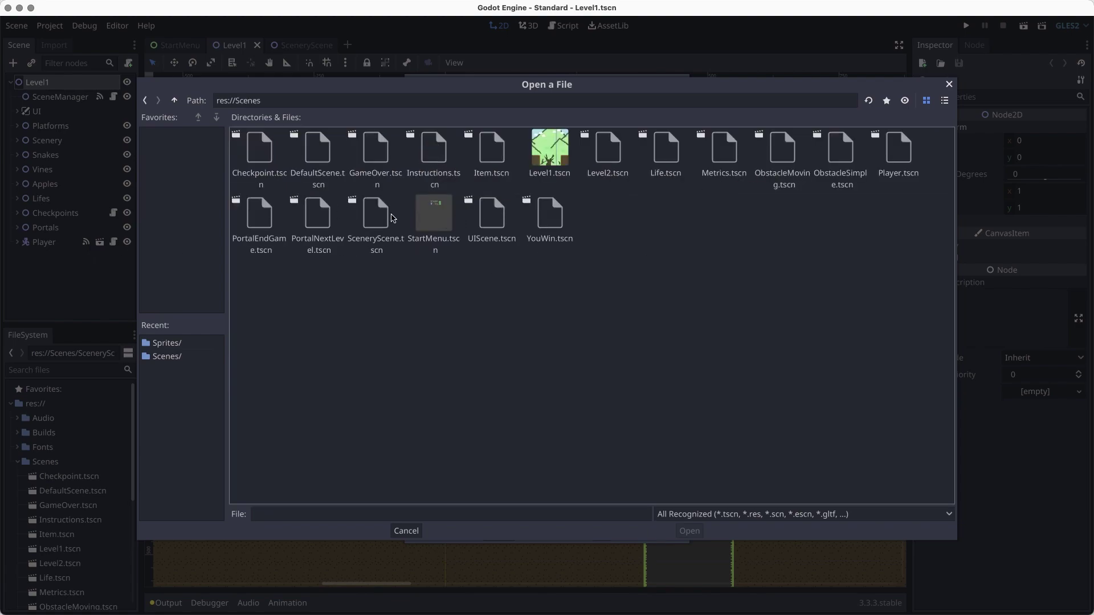
pyautogui.click(387, 216)
pyautogui.click(691, 530)
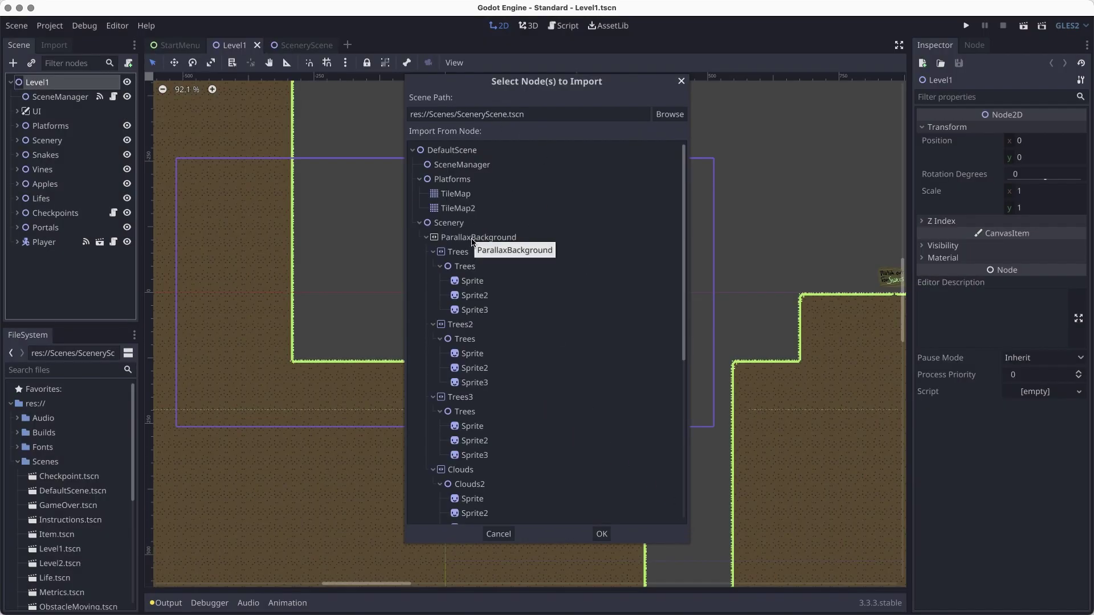
# Collapse the source scene's node branches and import its whole Scenery node into Level1.
pyautogui.click(420, 224)
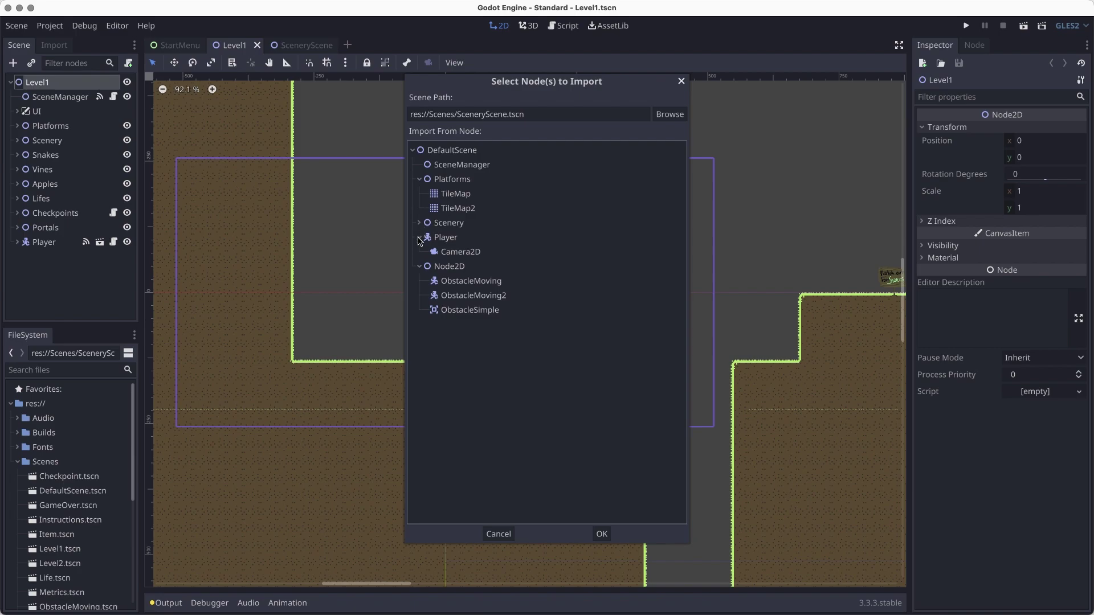
pyautogui.click(419, 237)
pyautogui.click(420, 180)
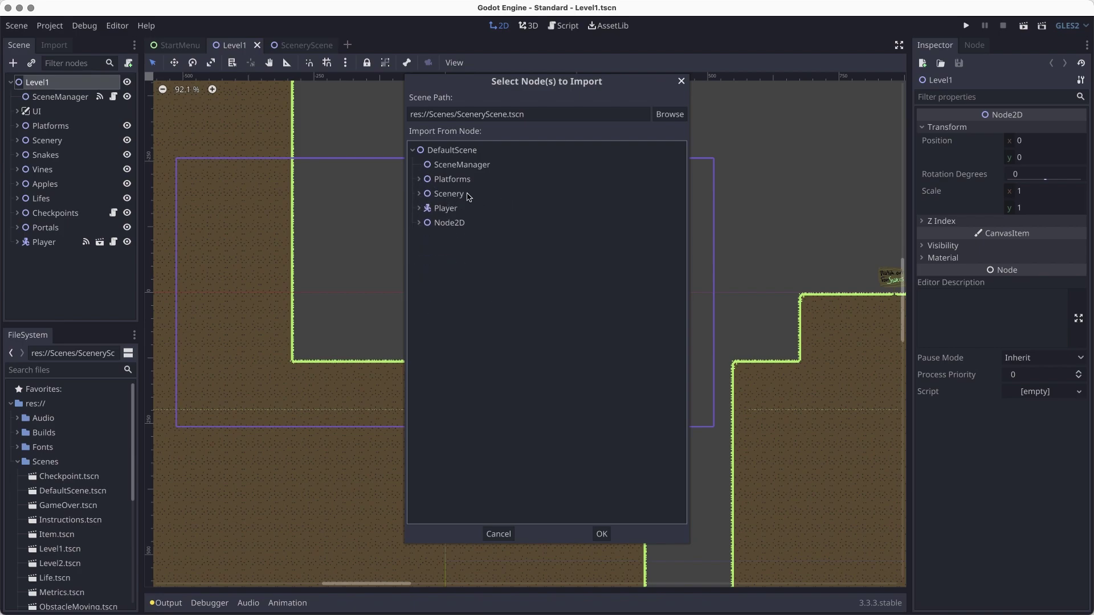
pyautogui.click(468, 196)
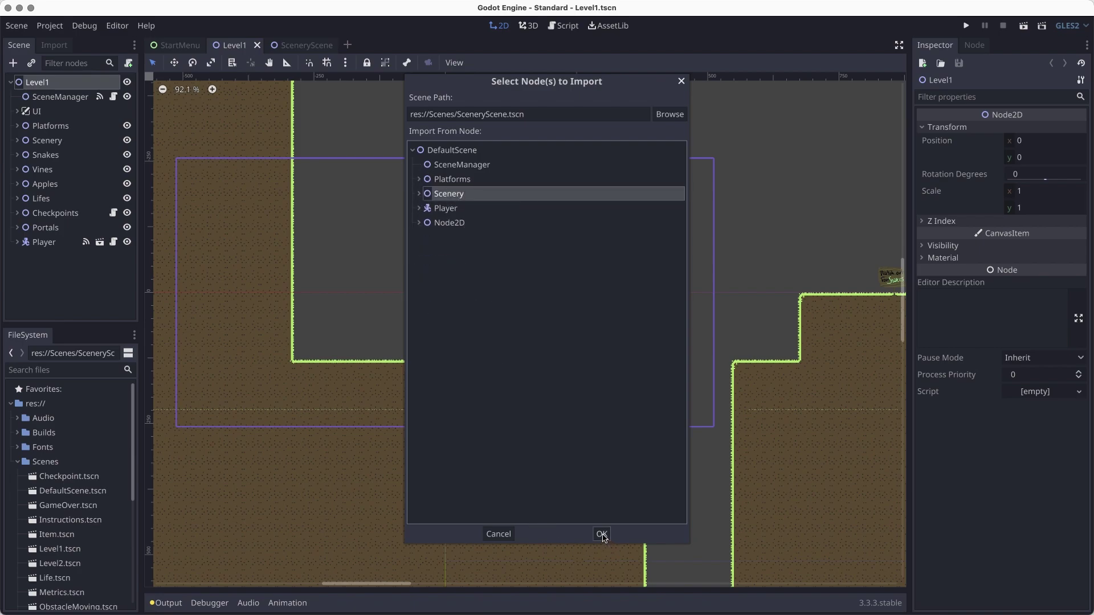
pyautogui.click(601, 534)
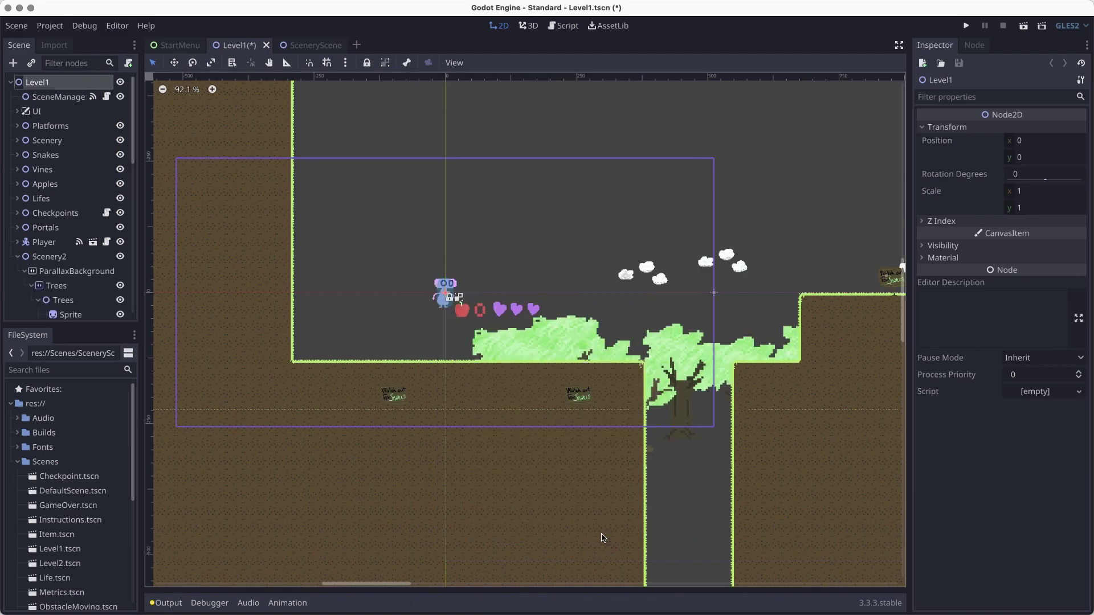
# Examine the merged scenery in the level and expand the original Scenery node to compare its children.
pyautogui.click(43, 259)
pyautogui.scroll(-3, 546, 375)
pyautogui.hscroll(5, 546, 375)
pyautogui.hscroll(-4, 546, 375)
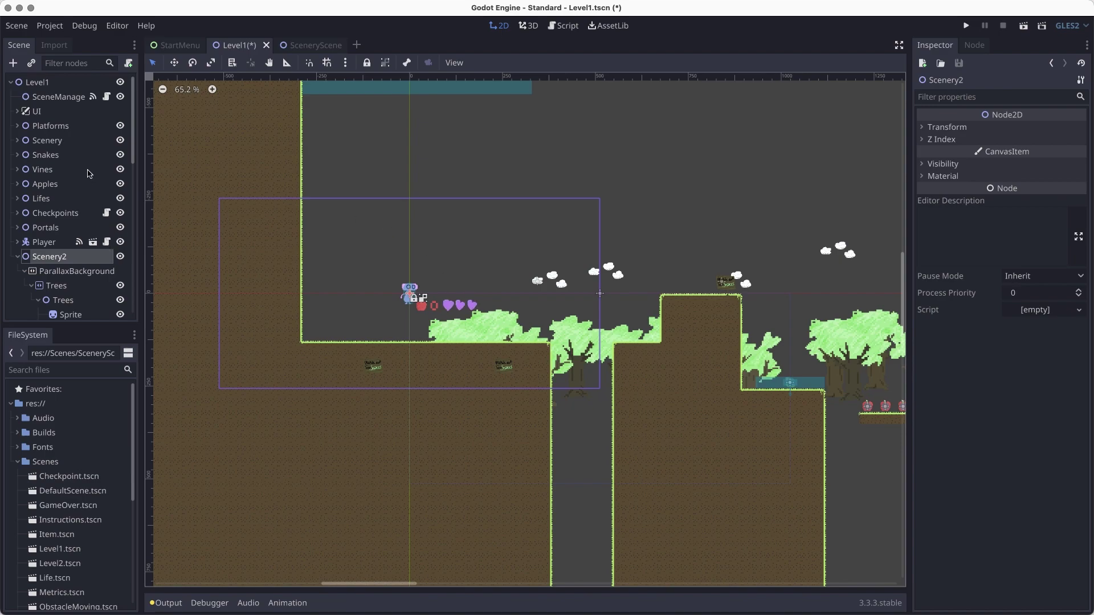
pyautogui.click(55, 256)
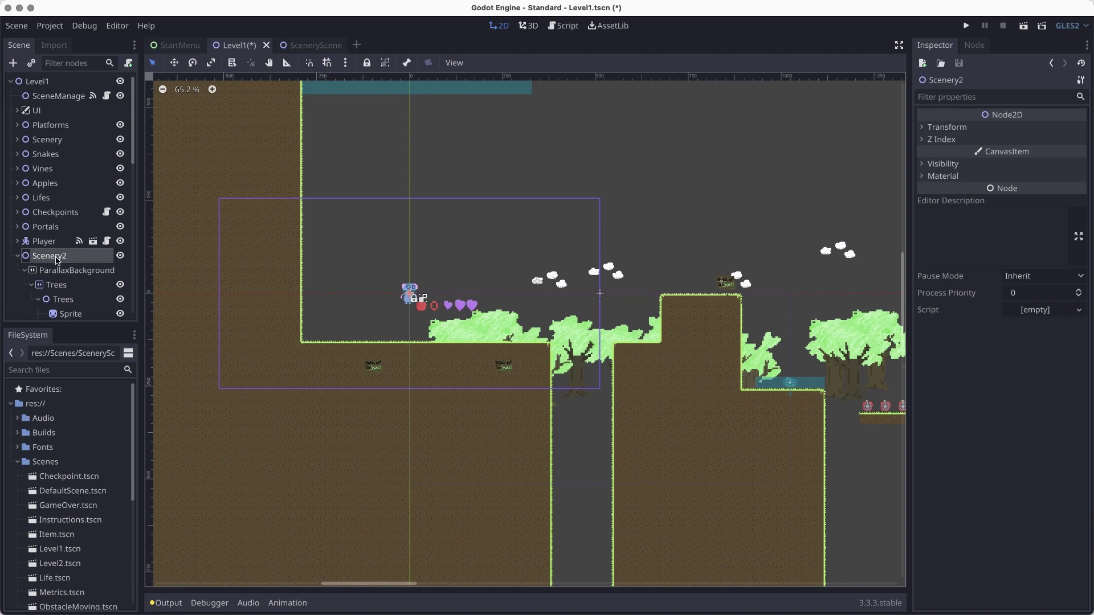
pyautogui.click(54, 140)
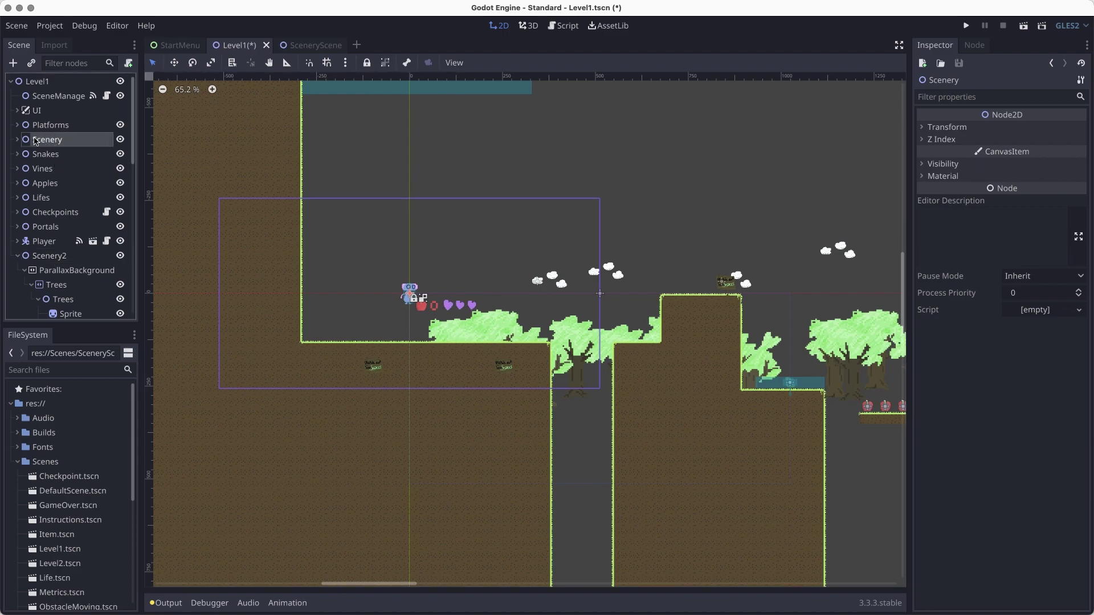
pyautogui.click(18, 140)
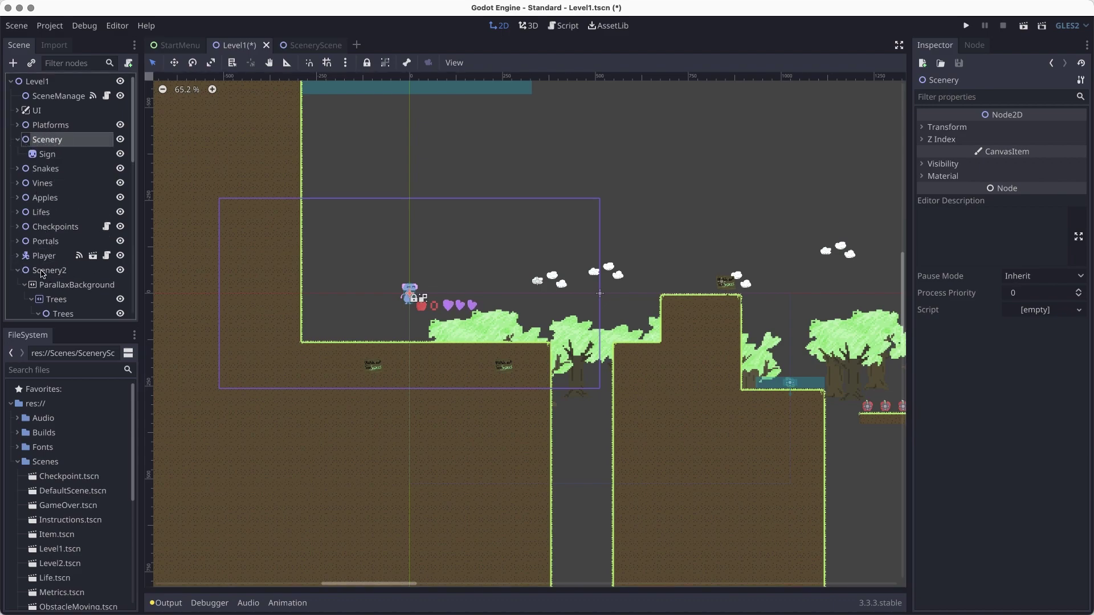
# Place Scenery2 directly below Scenery in the scene tree and reparent the Sign sprite from Scenery to Scenery2.
pyautogui.moveTo(49, 270); pyautogui.dragTo(46, 165)
pyautogui.click(47, 155)
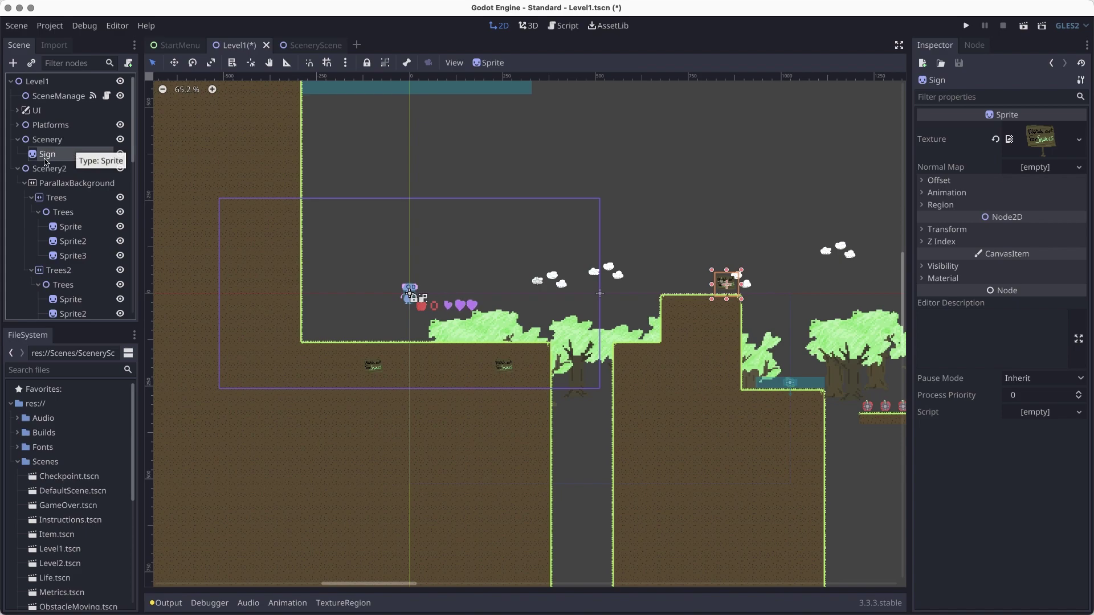
pyautogui.click(50, 157)
pyautogui.moveTo(50, 157); pyautogui.dragTo(55, 169)
# Delete the original Scenery node from Level1.
pyautogui.click(55, 145)
pyautogui.rightClick(55, 145)
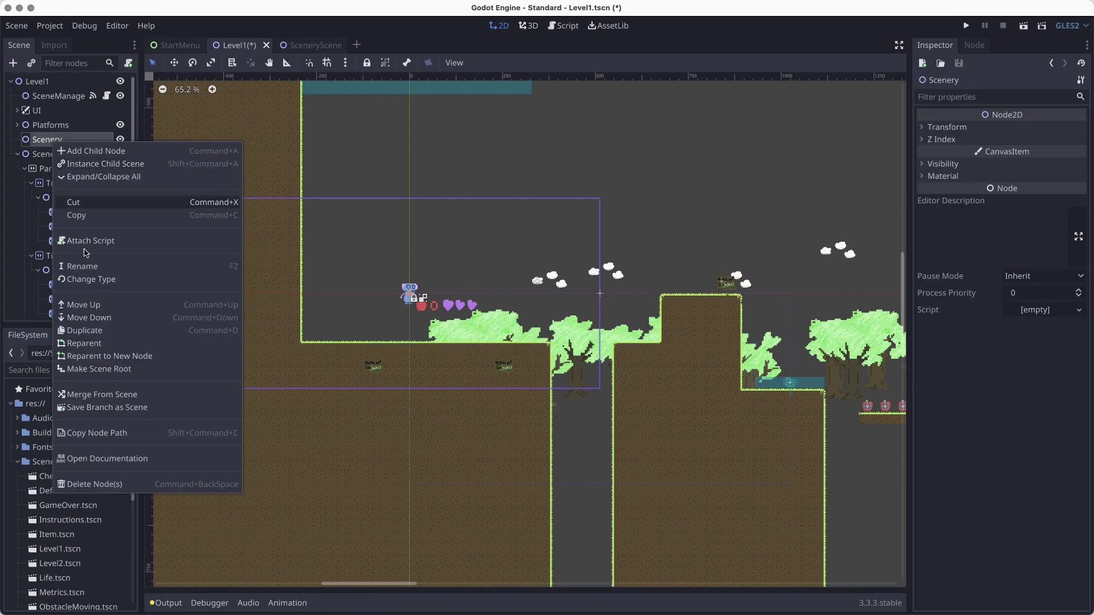
pyautogui.click(88, 485)
pyautogui.click(572, 325)
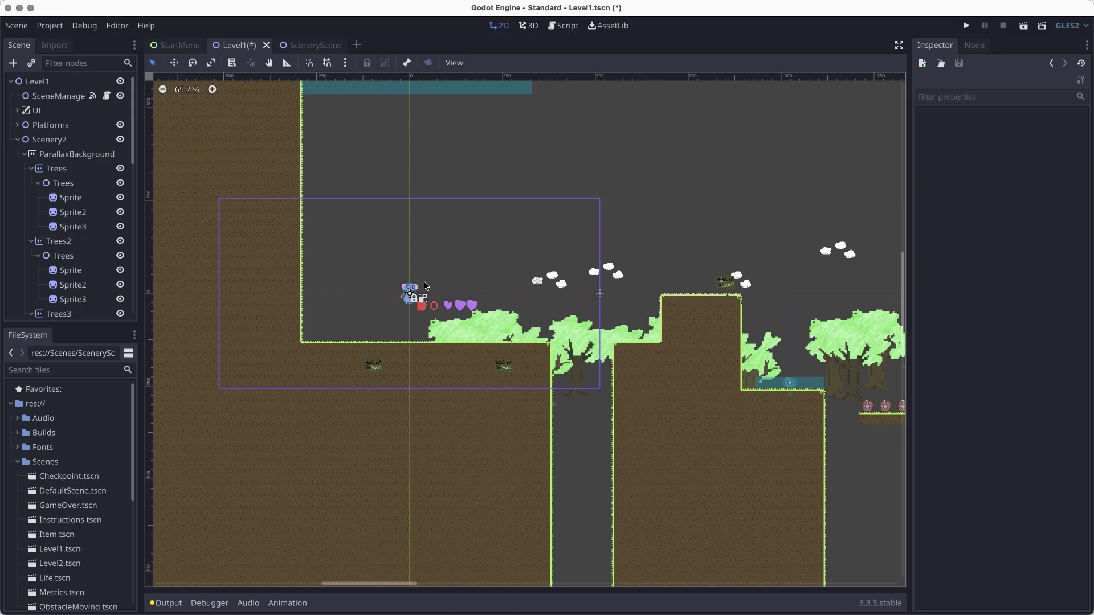
# Rename the merged Scenery2 node as Scenery.
pyautogui.click(58, 141)
pyautogui.click(58, 140)
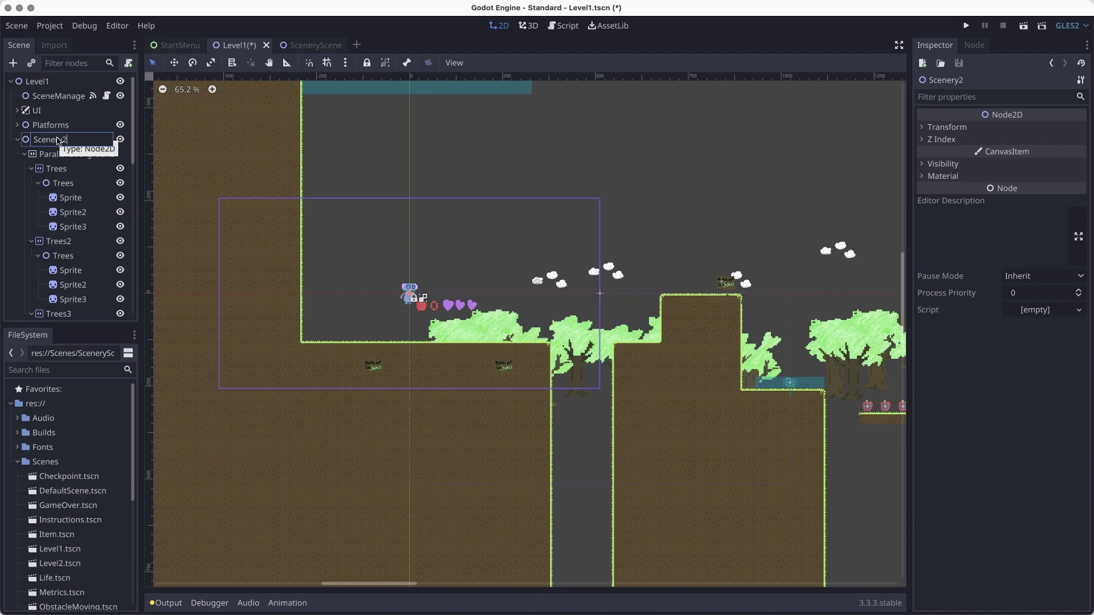
pyautogui.press('BackSpace')
pyautogui.press('Return')
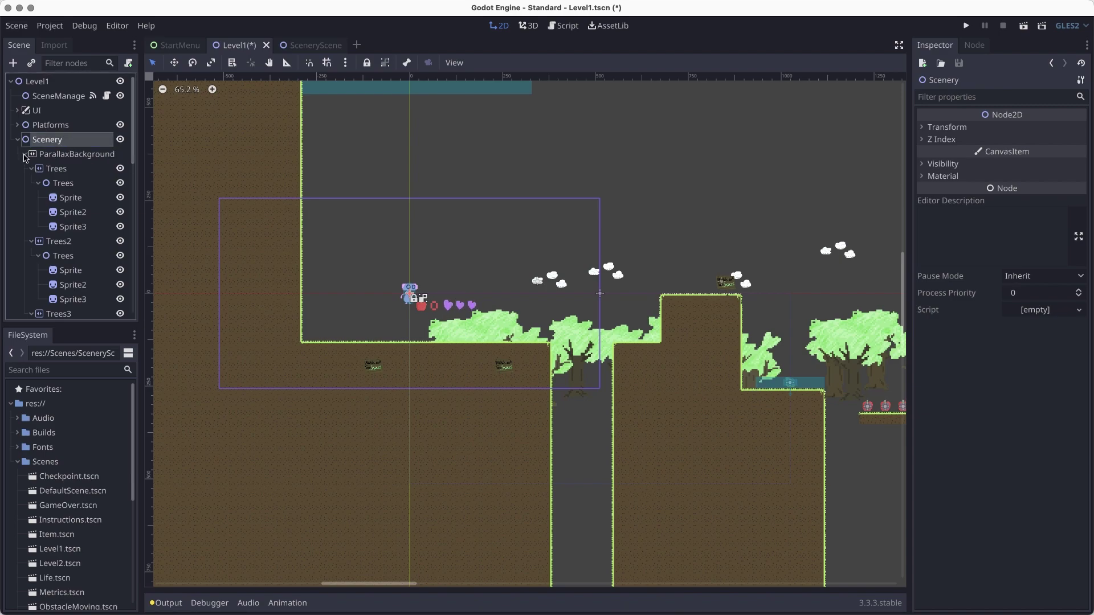
# Collapse Scenery's ParallaxBackground, inspect the warning signs in the level and delete the WarningSign sprite.
pyautogui.click(24, 154)
pyautogui.scroll(10, 402, 362)
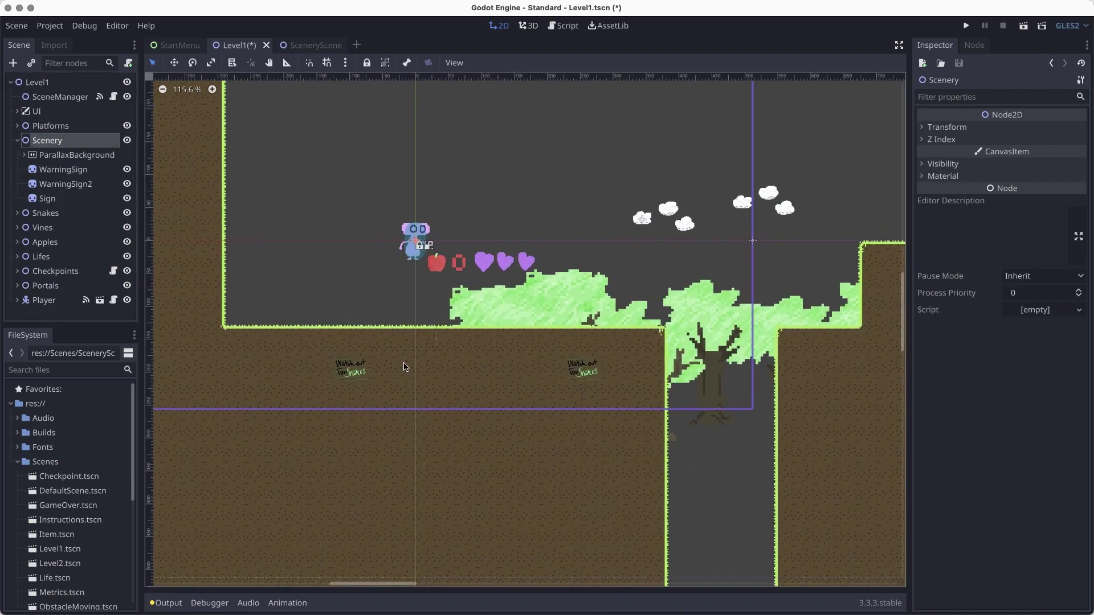
pyautogui.hscroll(10, 812, 361)
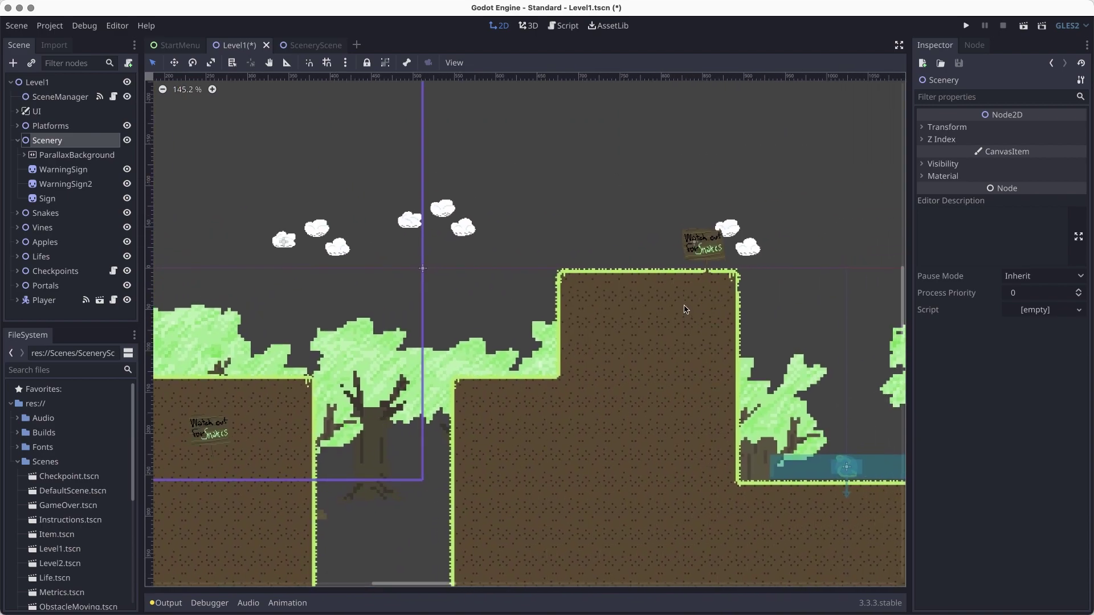
pyautogui.hscroll(-10, 685, 309)
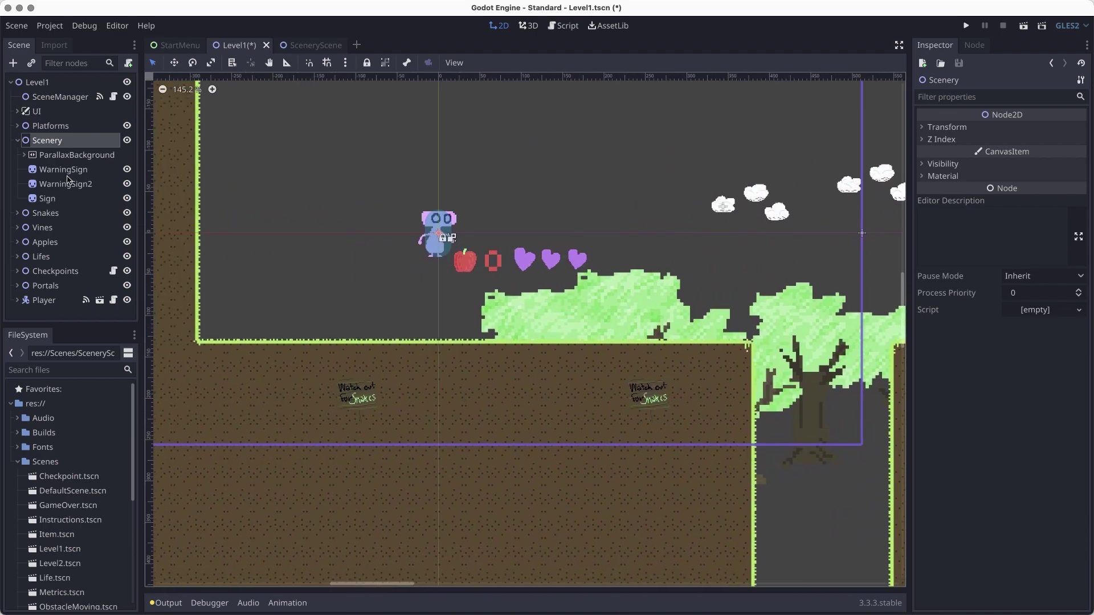
pyautogui.click(66, 169)
pyautogui.rightClick(64, 174)
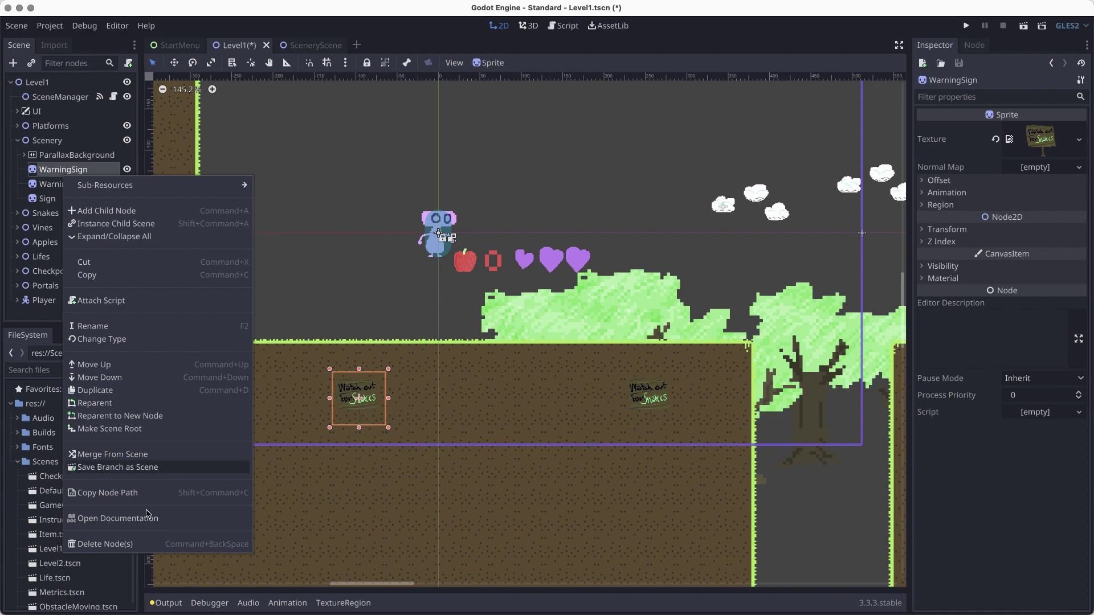
pyautogui.click(114, 543)
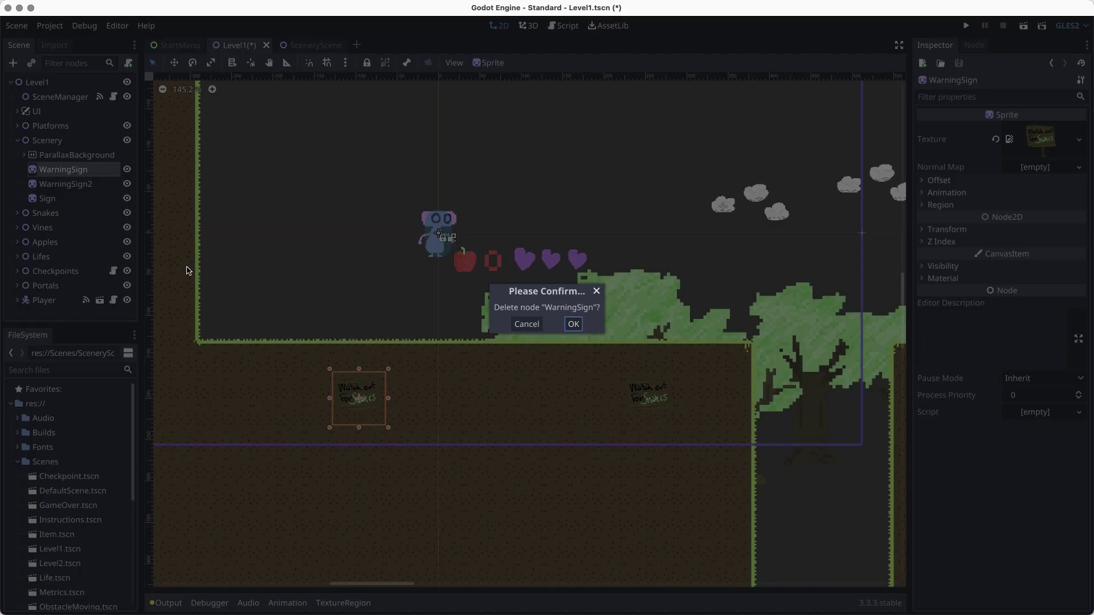
pyautogui.click(572, 324)
# Delete the WarningSign2 sprite from Scenery and save the Level1 scene.
pyautogui.click(65, 169)
pyautogui.rightClick(77, 172)
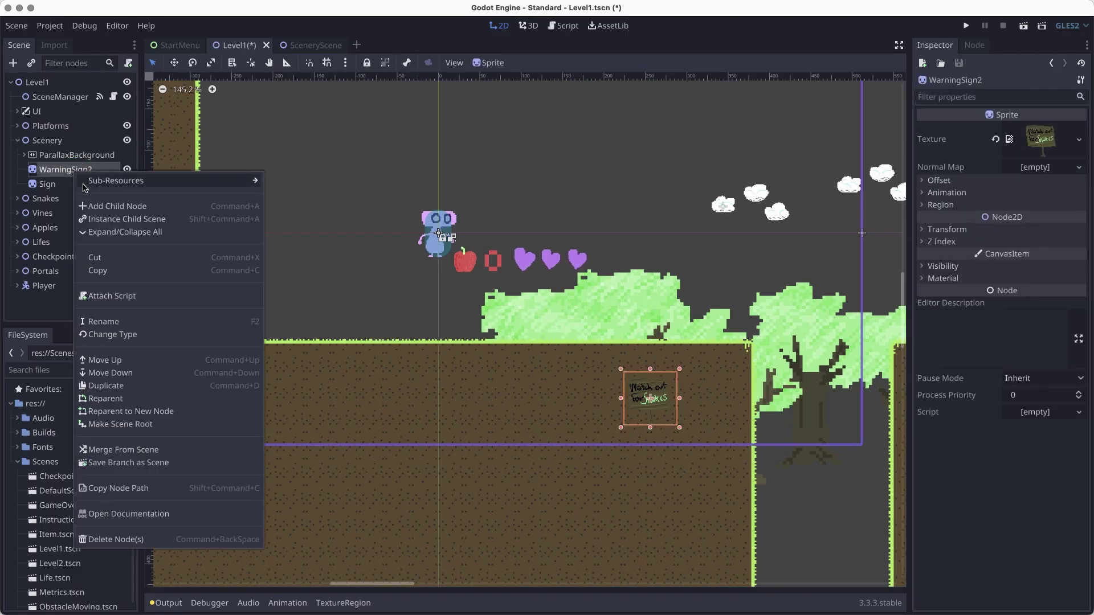
pyautogui.click(117, 539)
pyautogui.click(572, 324)
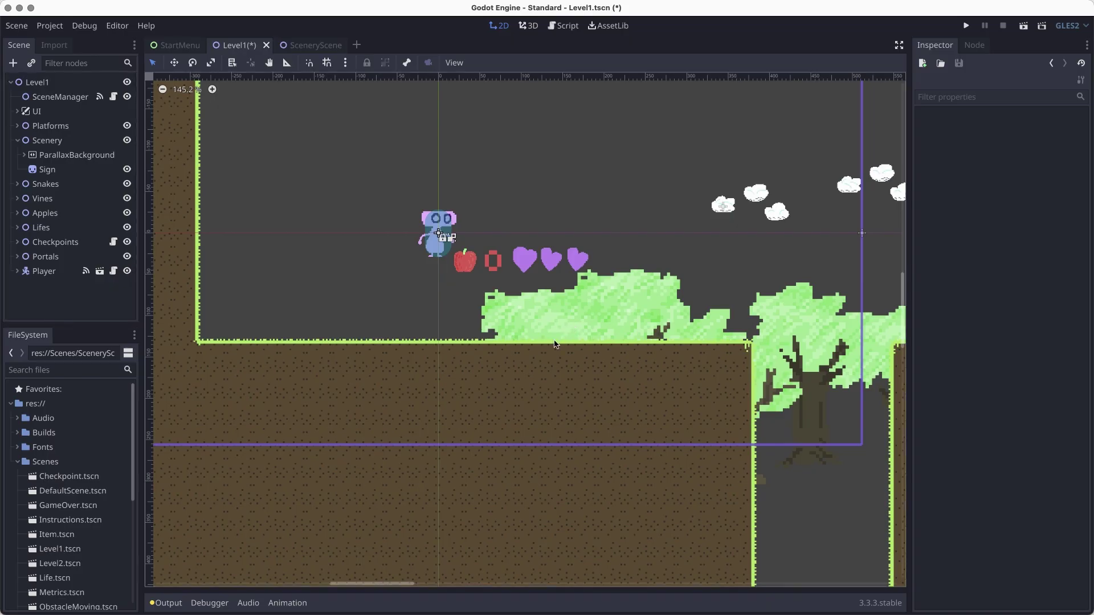
pyautogui.scroll(-5, 556, 344)
pyautogui.hotkey('ctrl', 's')
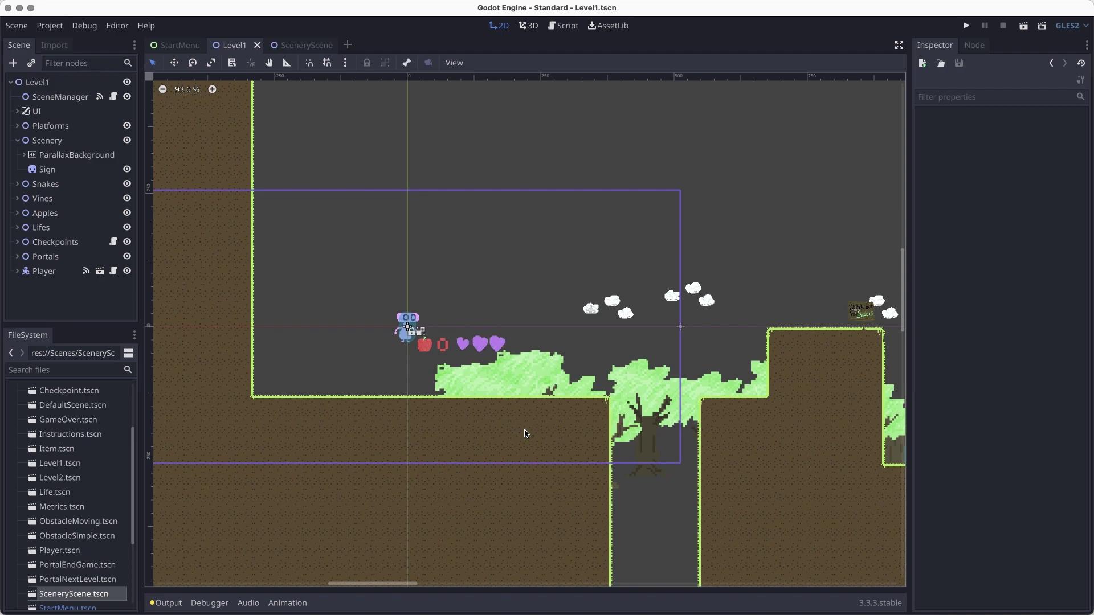
# Switch to Finder and copy BackgroundScene.tscn from the ArtistLabs Scenes folder into the DesignerLabs Scenes folder.
pyautogui.press('super+Tab')
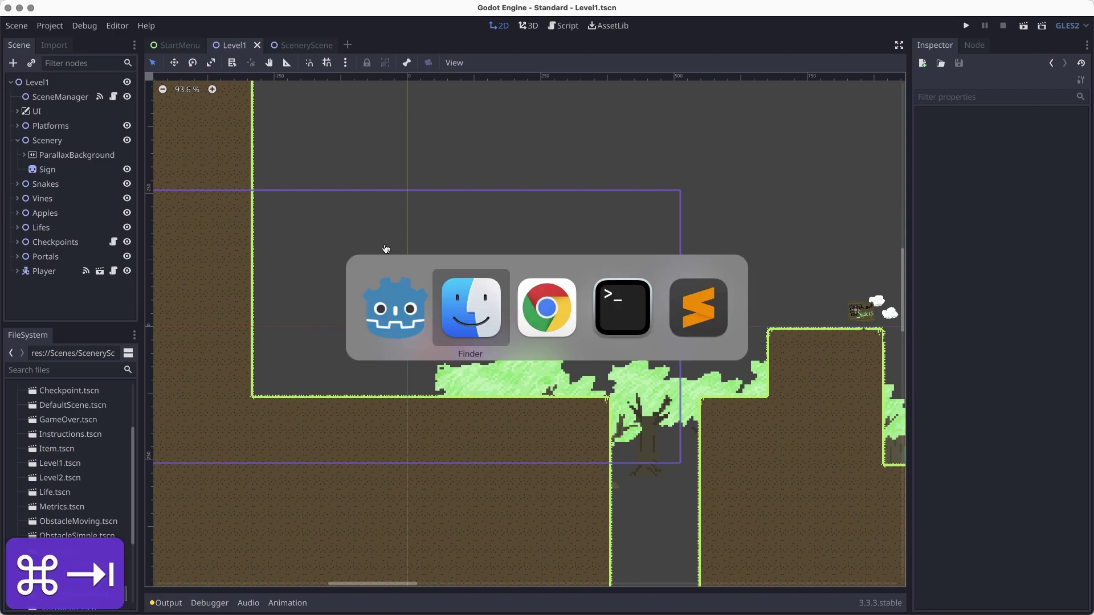
pyautogui.click(467, 285)
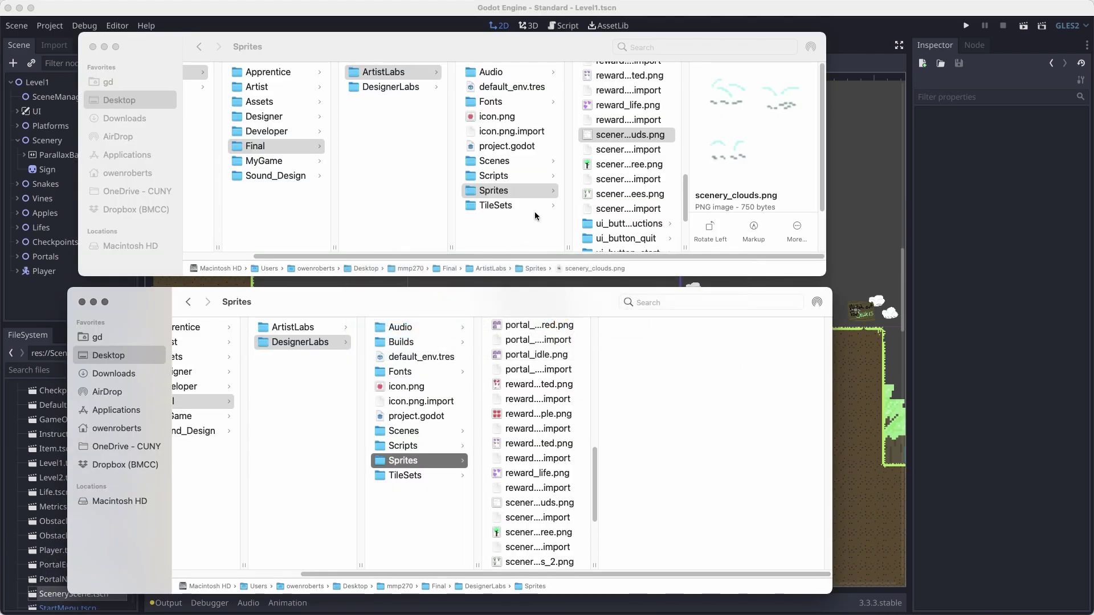
pyautogui.click(405, 78)
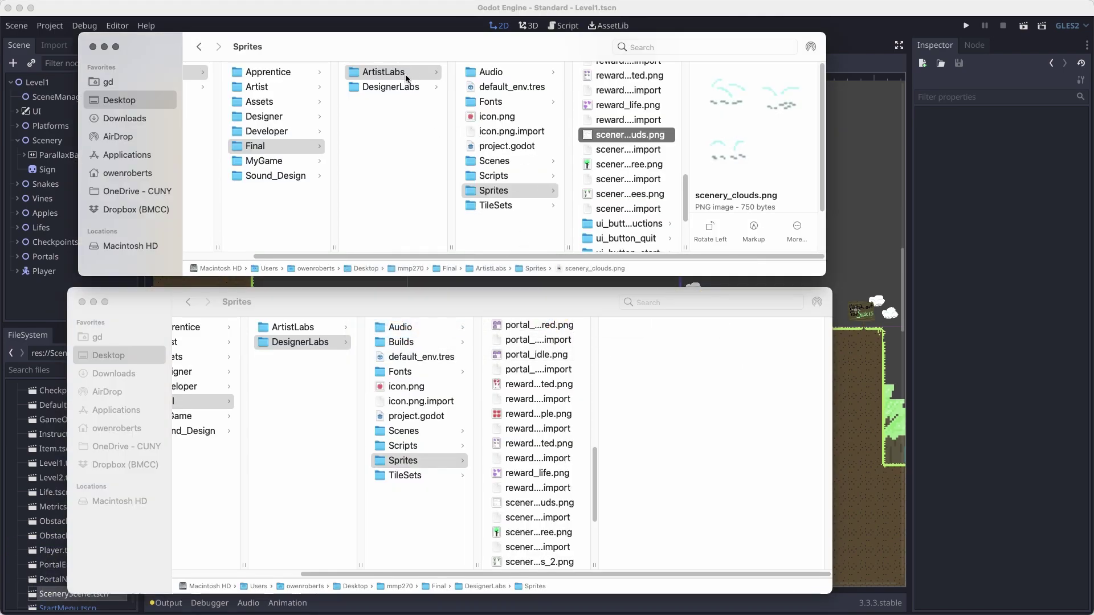
pyautogui.click(494, 161)
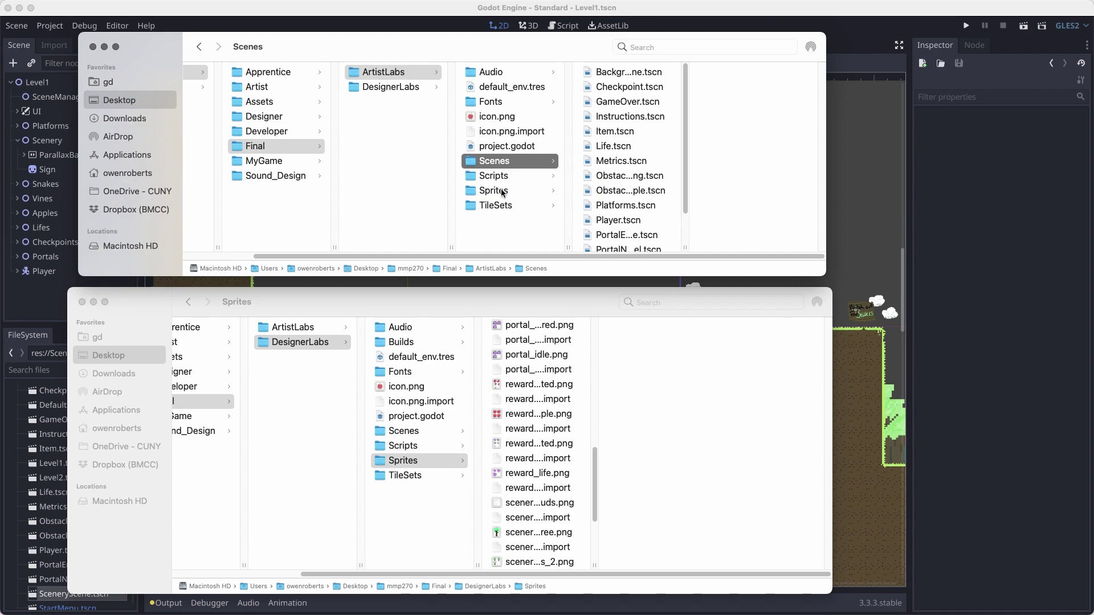
pyautogui.click(493, 176)
pyautogui.click(493, 161)
pyautogui.click(637, 73)
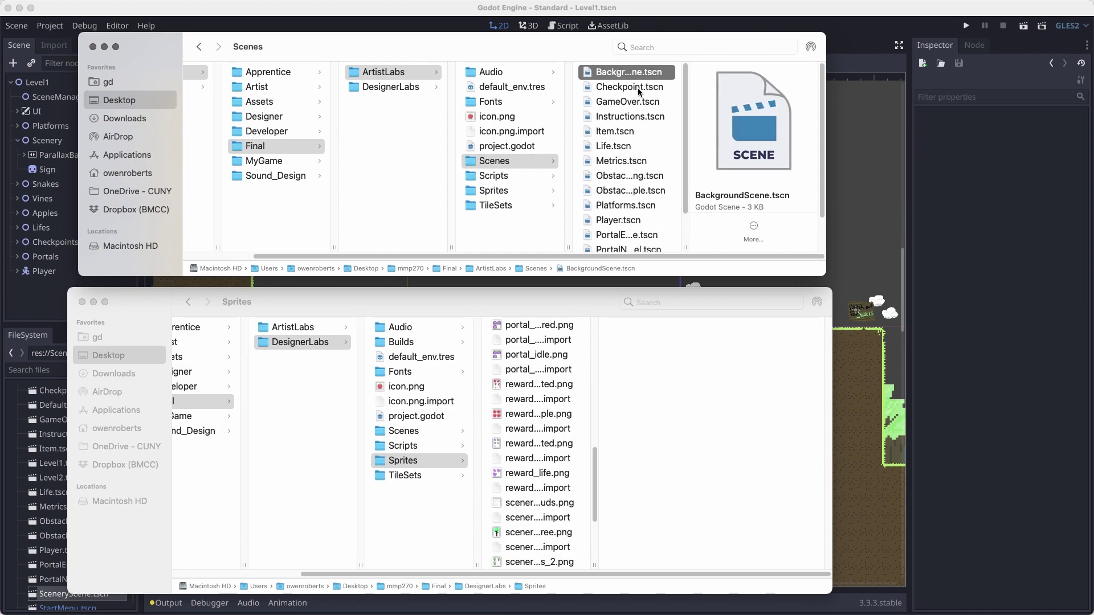
pyautogui.press('super+c')
pyautogui.click(416, 434)
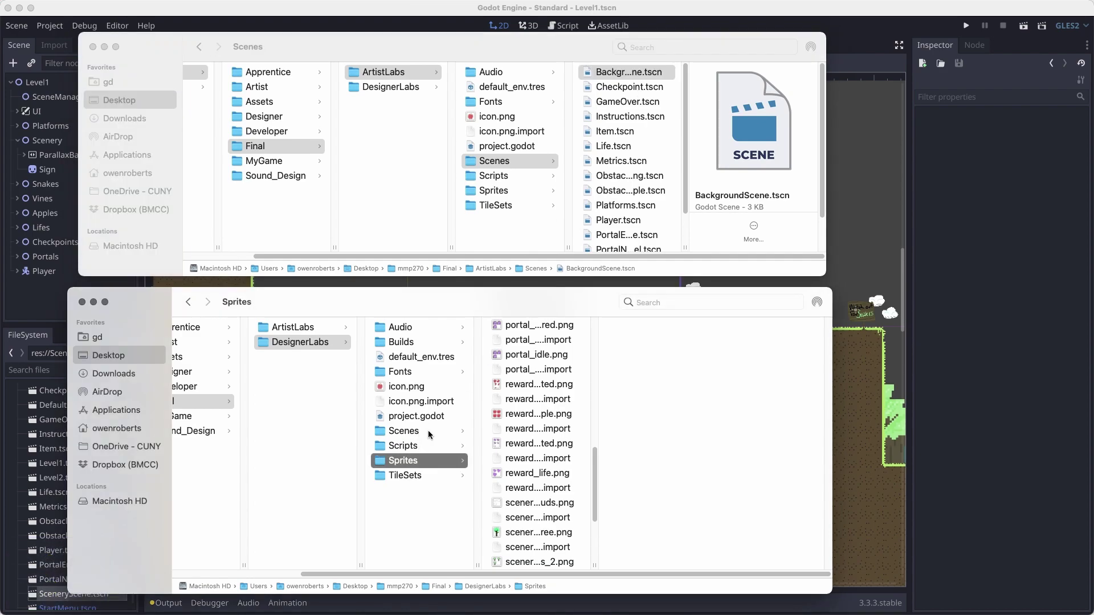
pyautogui.click(427, 435)
pyautogui.press('super+v')
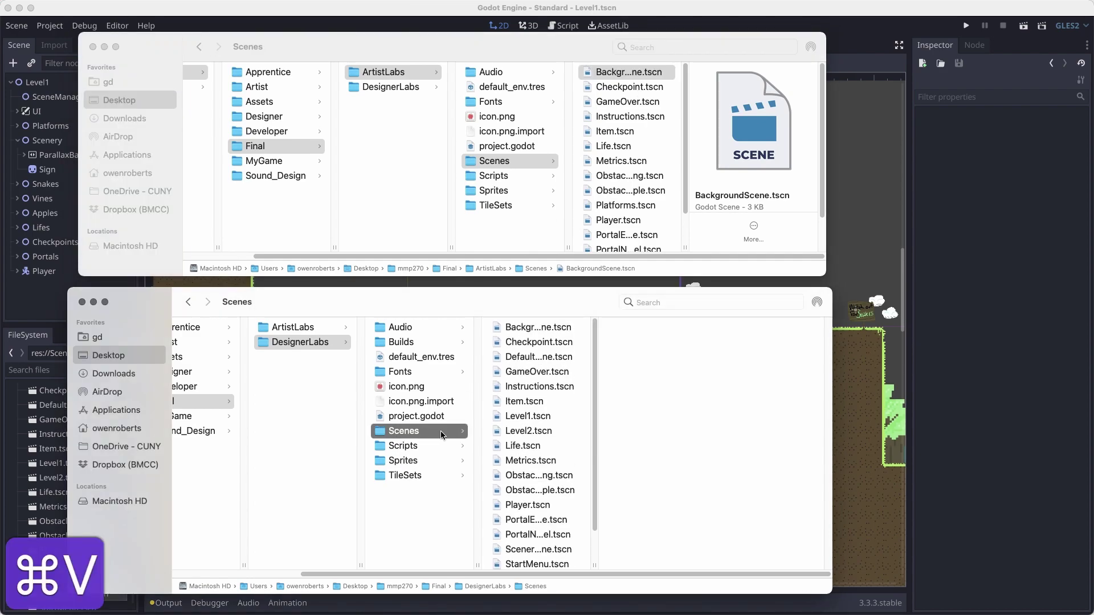
# Copy background.png from the ArtistLabs Sprites folder into the DesignerLabs Sprites folder.
pyautogui.click(518, 193)
pyautogui.click(518, 193)
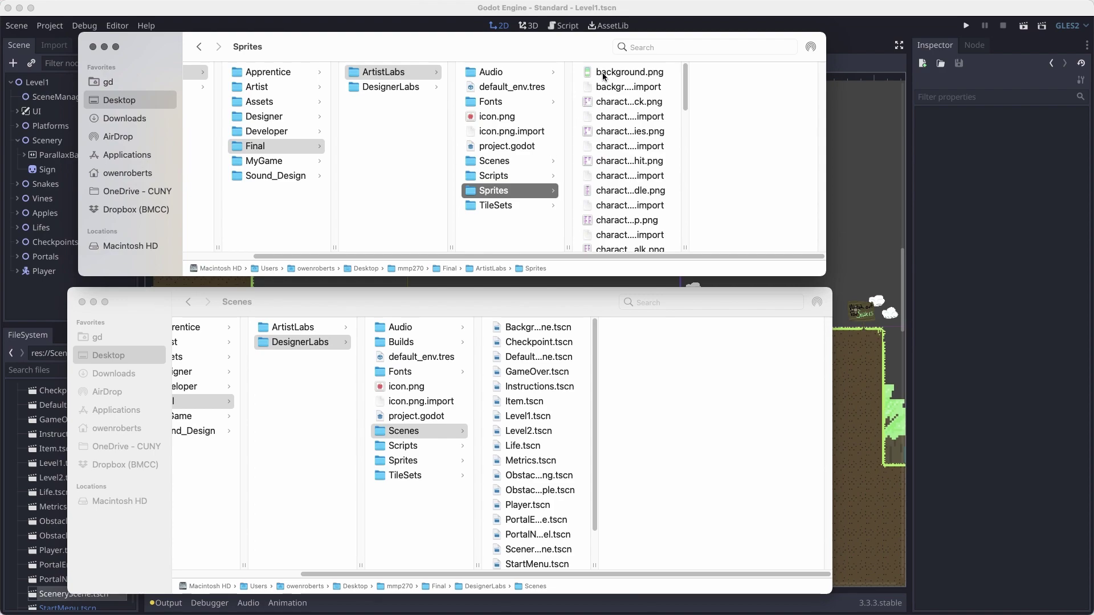
pyautogui.click(605, 76)
pyautogui.press('super+c')
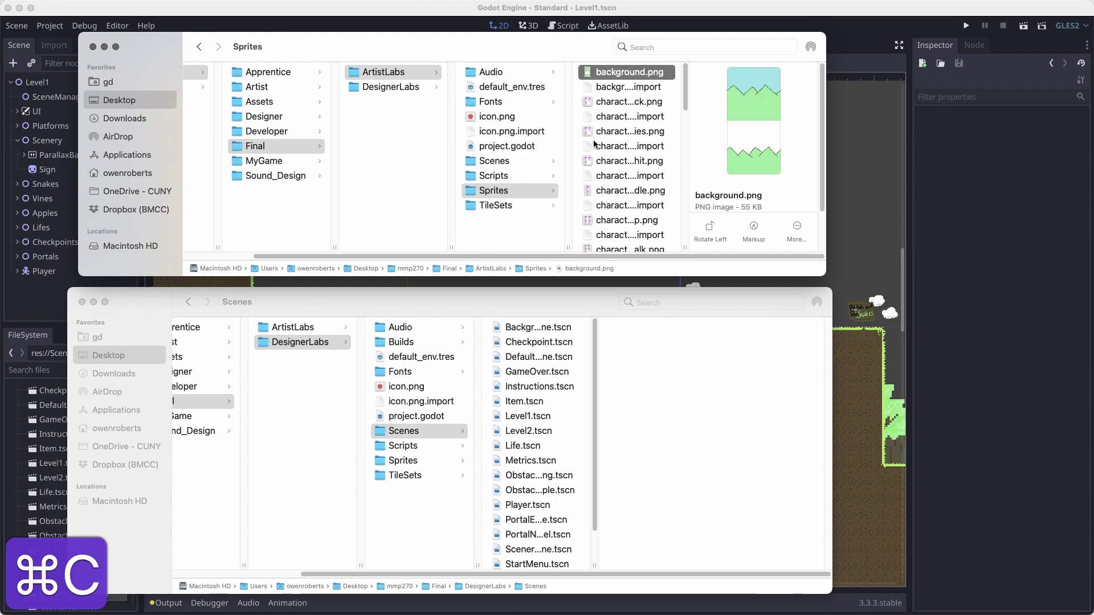
pyautogui.click(436, 460)
pyautogui.click(436, 460)
pyautogui.press('super+v')
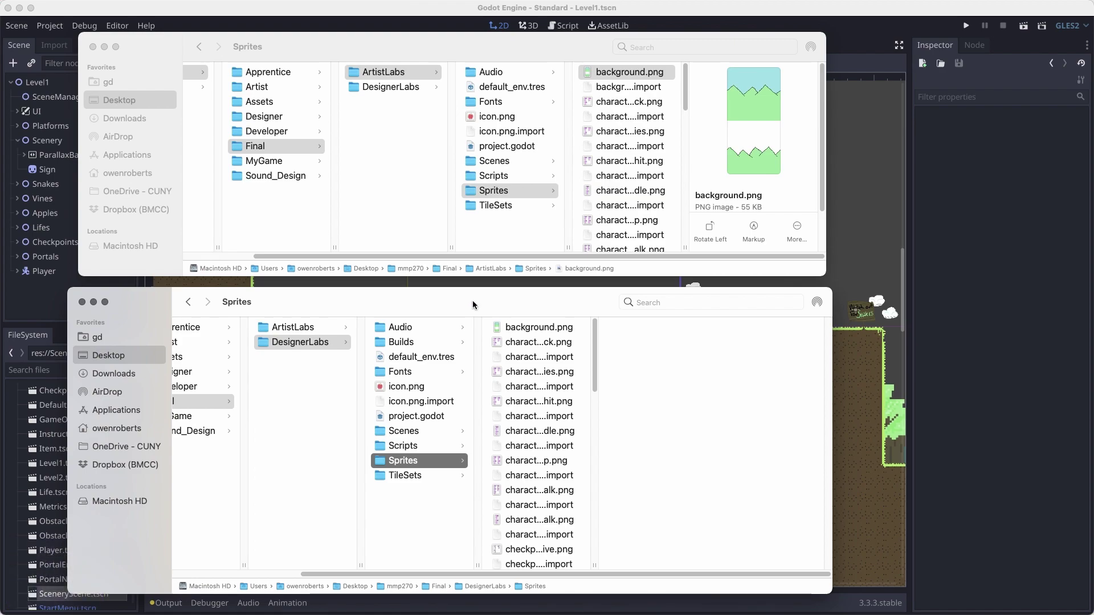
# Return to Godot and merge the ParallaxBackground node from Scenes/BackgroundScene.tscn into the Level1 root node.
pyautogui.press('super+Tab')
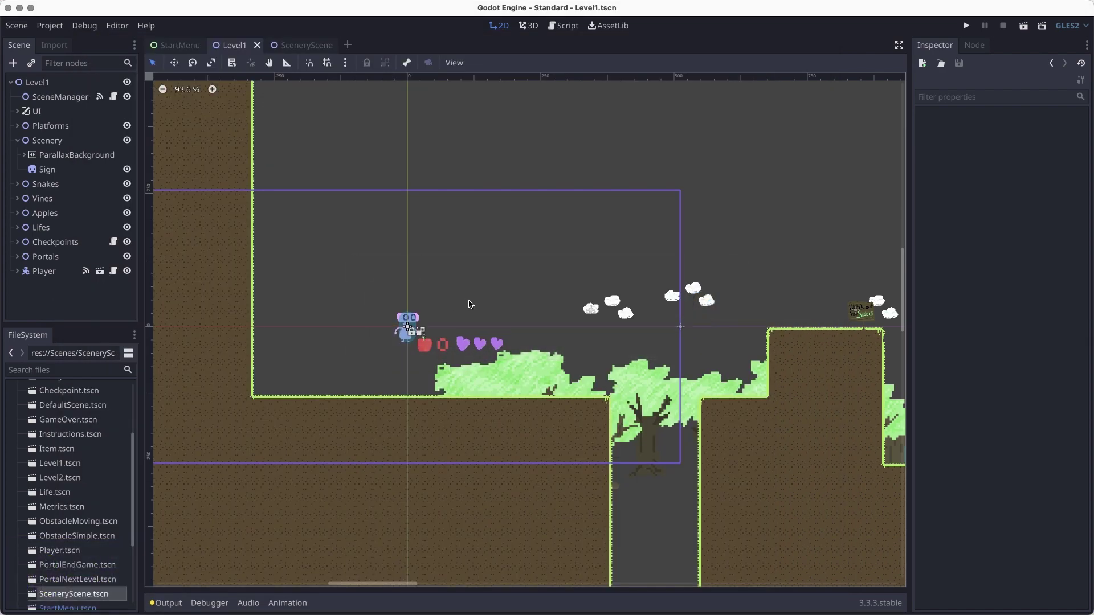
pyautogui.click(45, 85)
pyautogui.rightClick(38, 85)
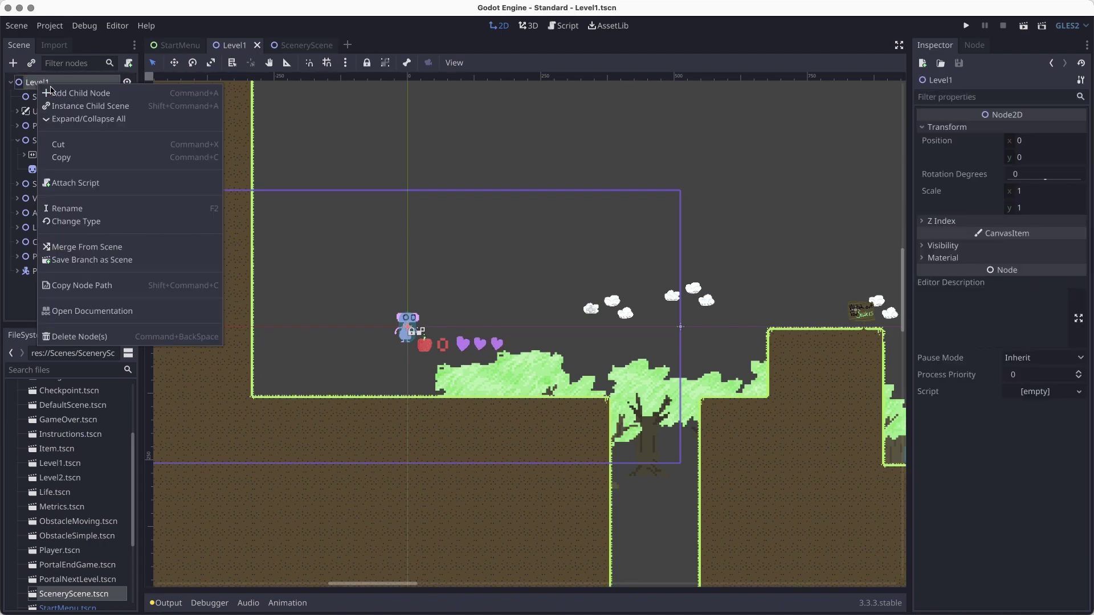
pyautogui.click(65, 246)
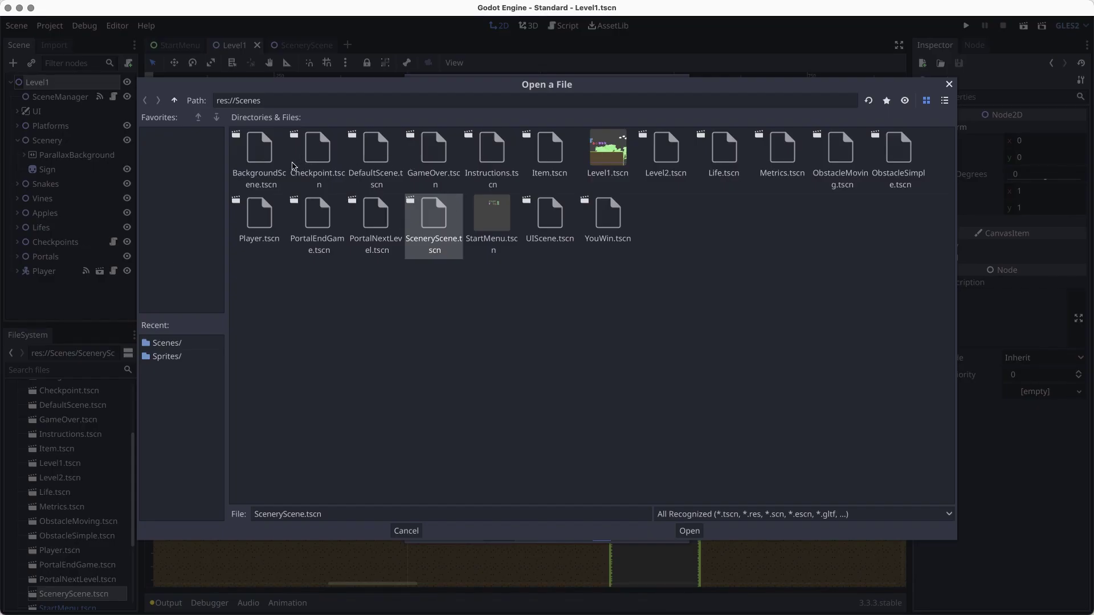
pyautogui.click(262, 155)
pyautogui.click(691, 530)
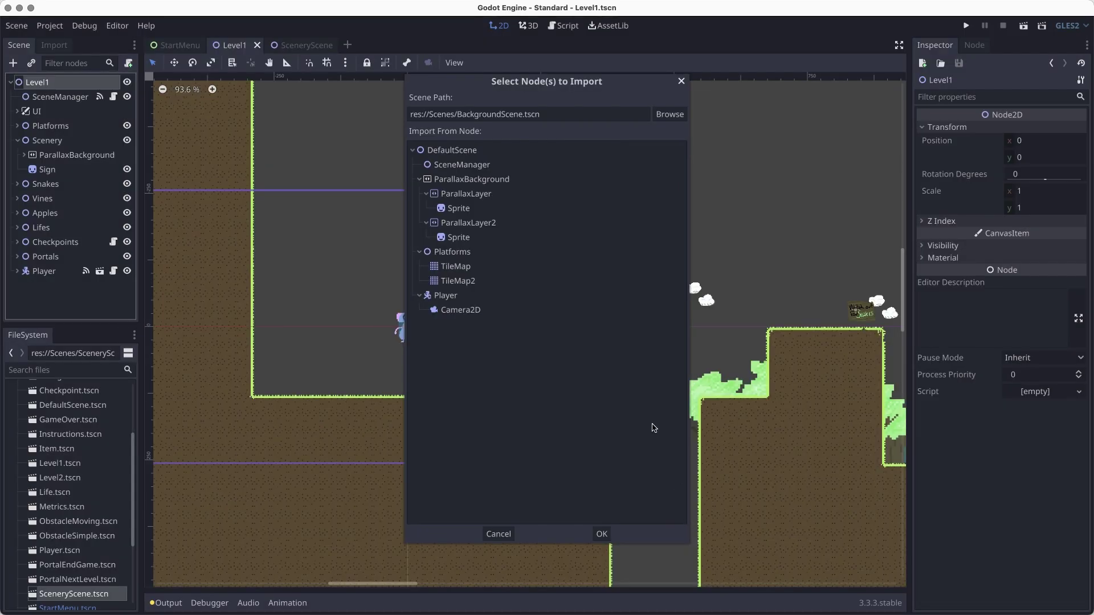
pyautogui.click(441, 181)
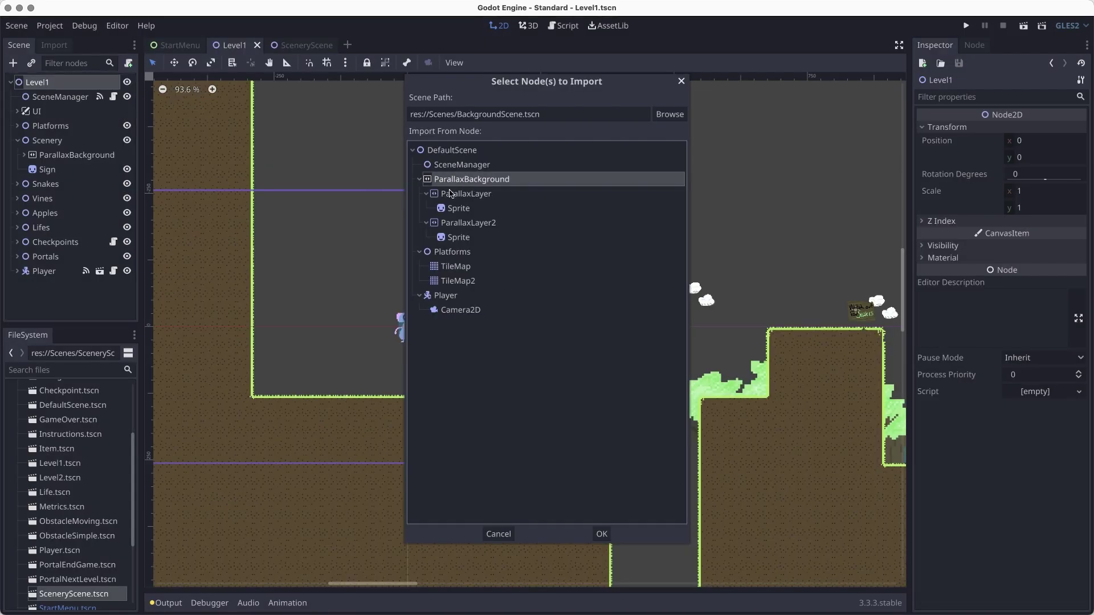
pyautogui.click(602, 534)
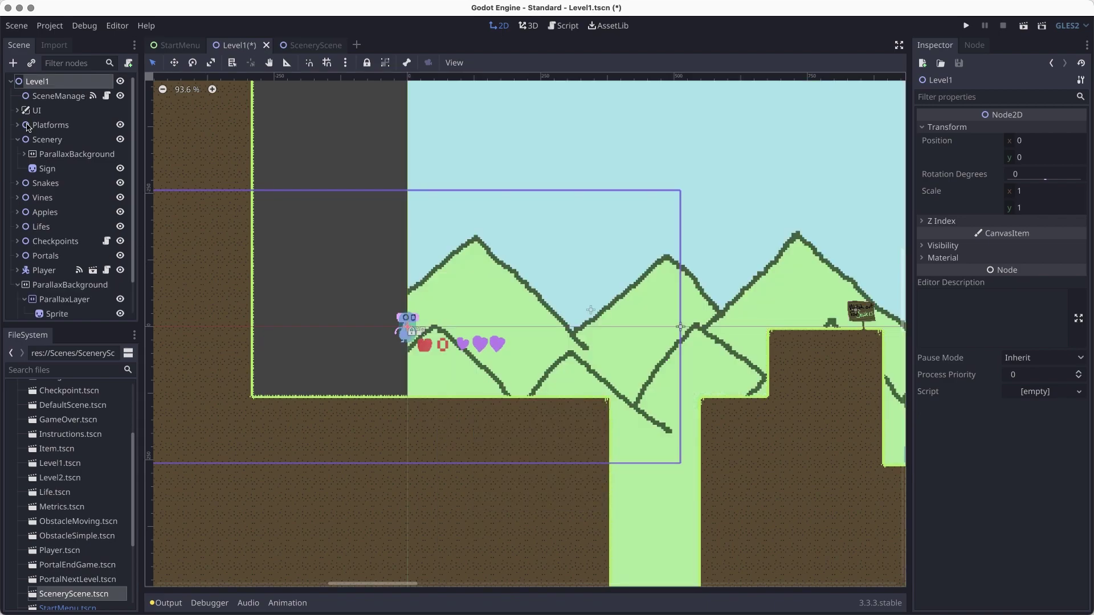
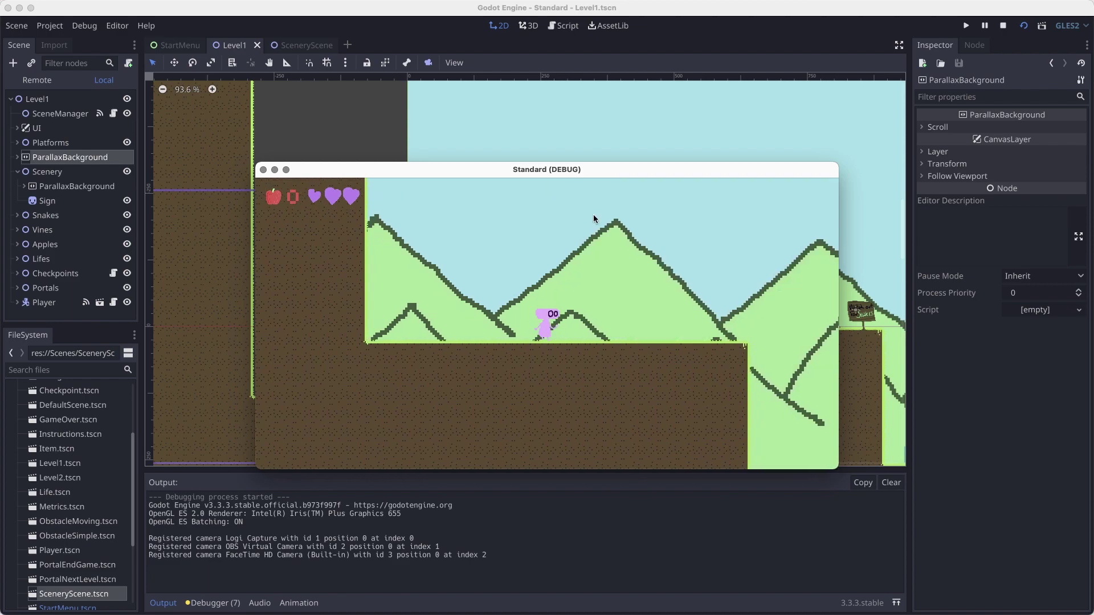
# Walk the player to the right in the running game to check the parallax background, and close the game window.
pyautogui.press('Right')
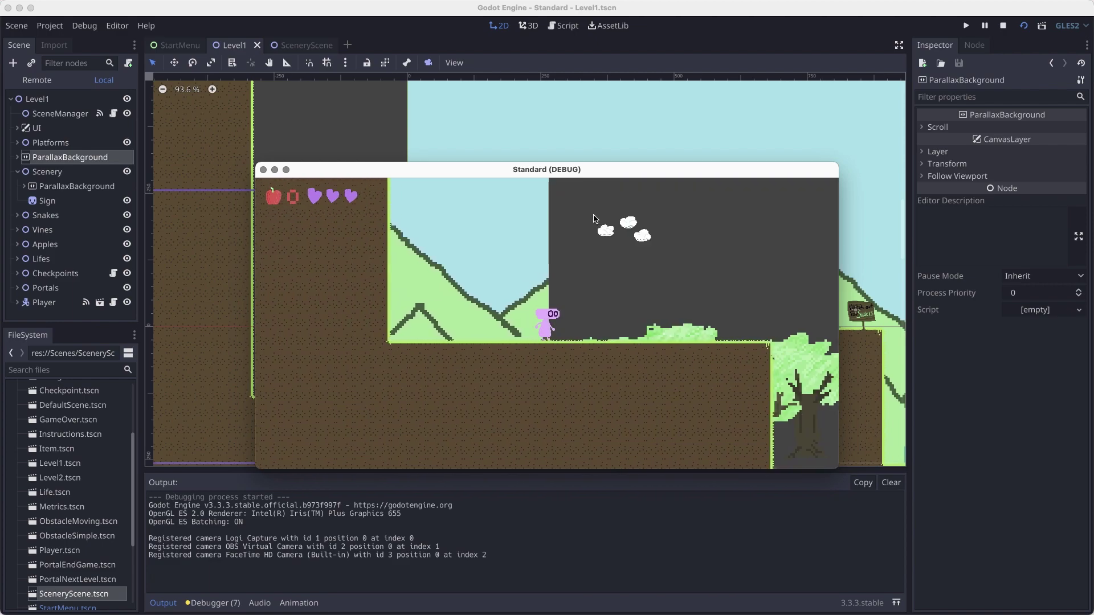
pyautogui.press('Right')
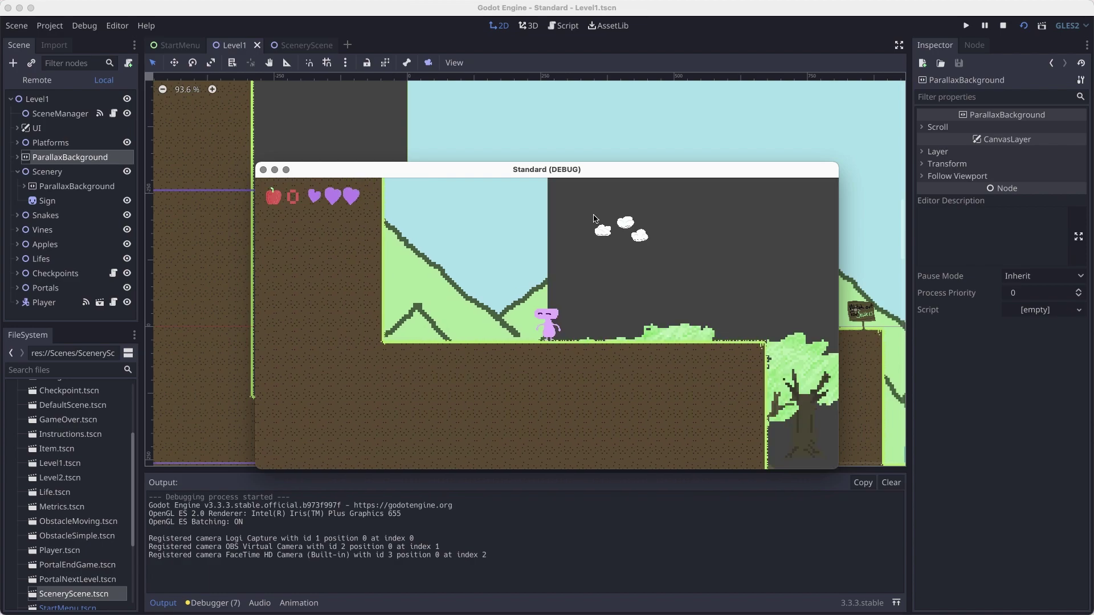
pyautogui.click(262, 170)
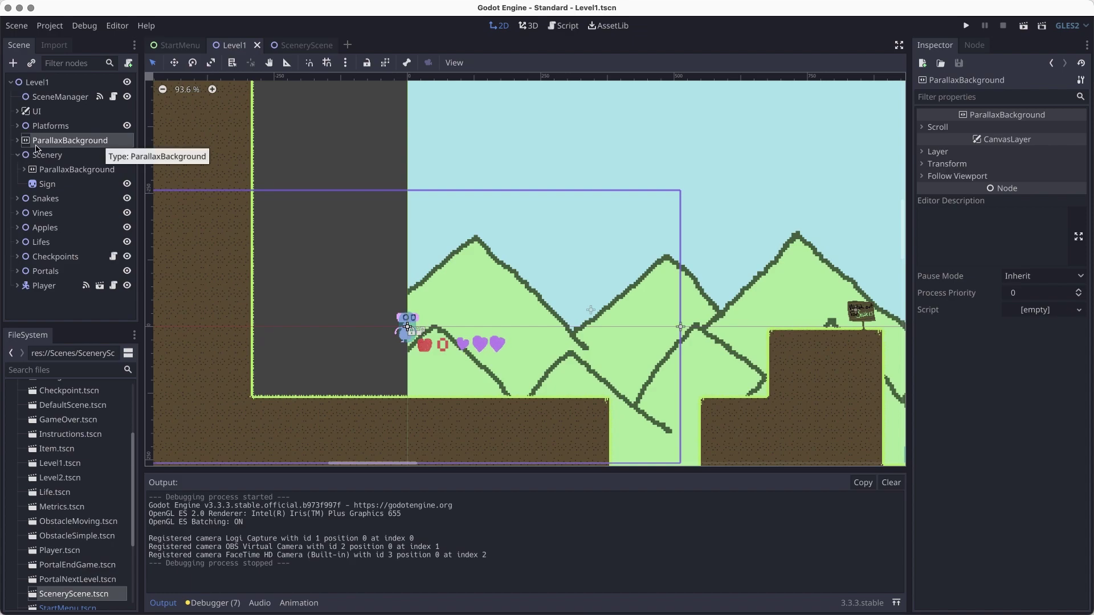
# Examine the layers under the Level1 root's ParallaxBackground and under the ParallaxBackground inside Scenery, collapsing their child branches.
pyautogui.click(18, 140)
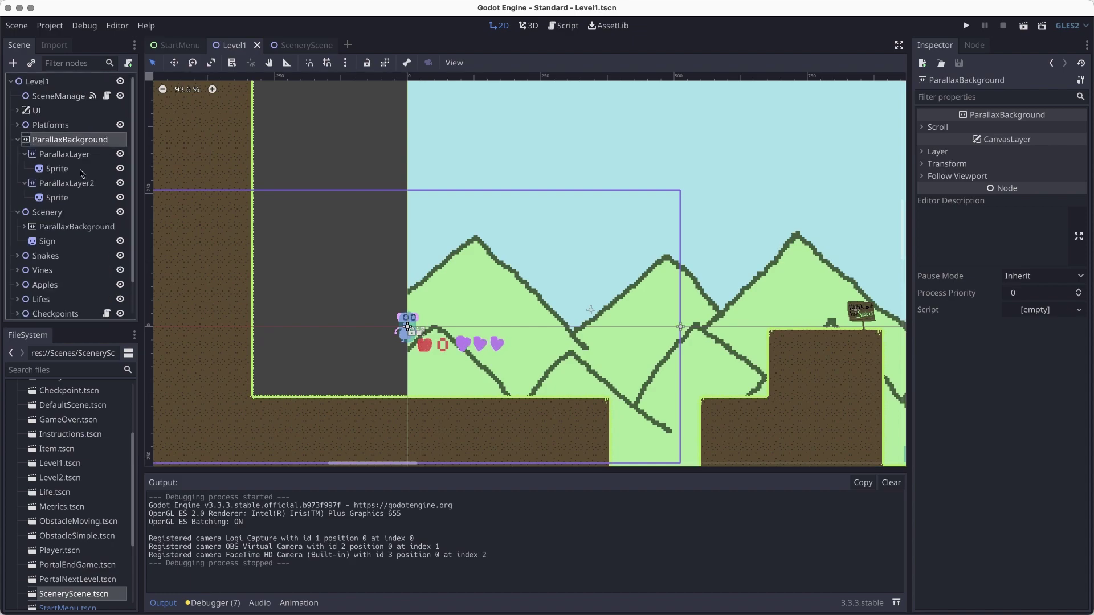
pyautogui.click(24, 155)
pyautogui.click(24, 169)
pyautogui.click(24, 197)
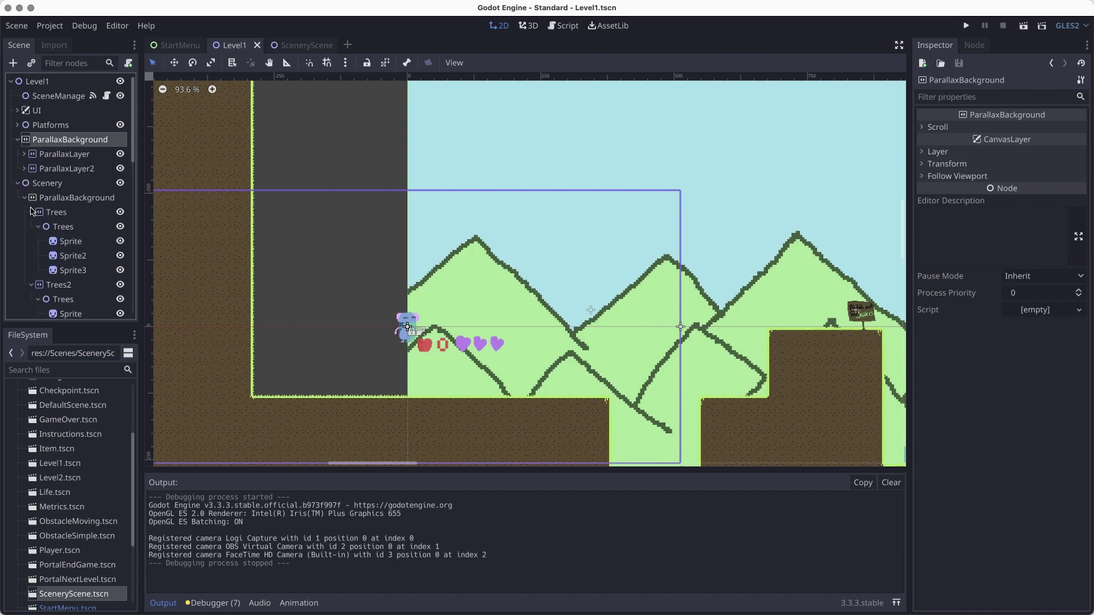
pyautogui.click(32, 212)
pyautogui.click(31, 227)
pyautogui.click(32, 241)
pyautogui.click(32, 256)
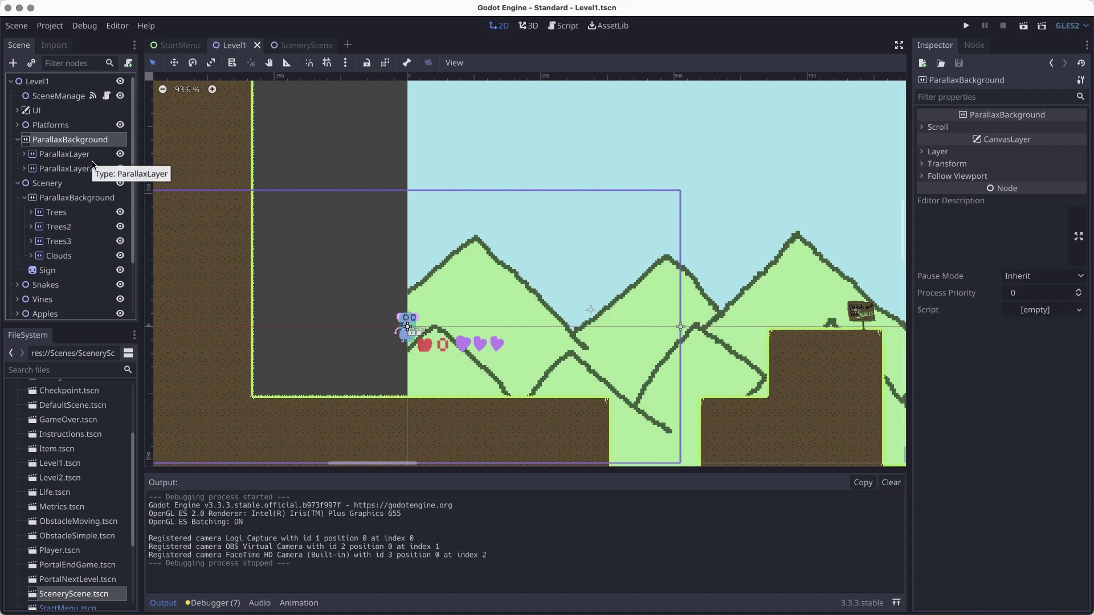
# Set the canvas layer of the ParallaxBackground directly under Level1 to -101 and save the scene.
pyautogui.click(64, 154)
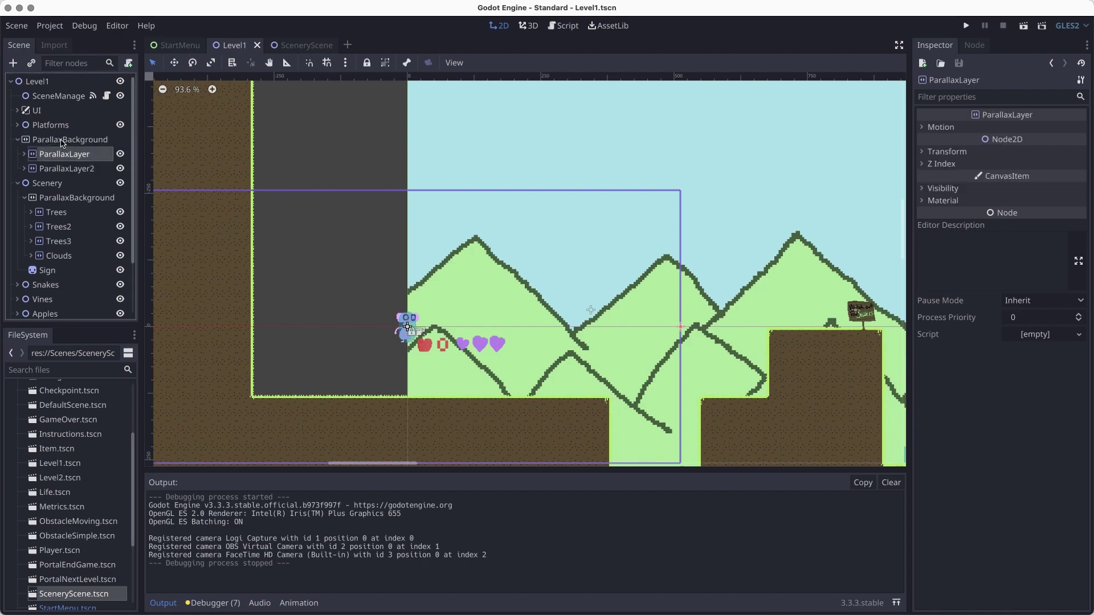
pyautogui.click(64, 140)
pyautogui.click(938, 152)
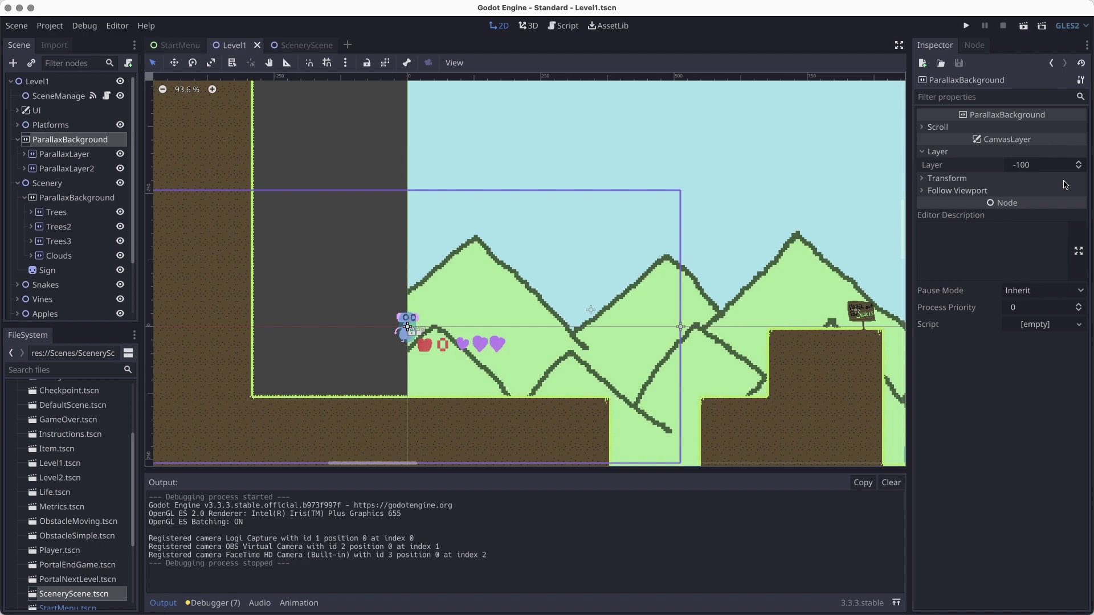
pyautogui.click(1079, 167)
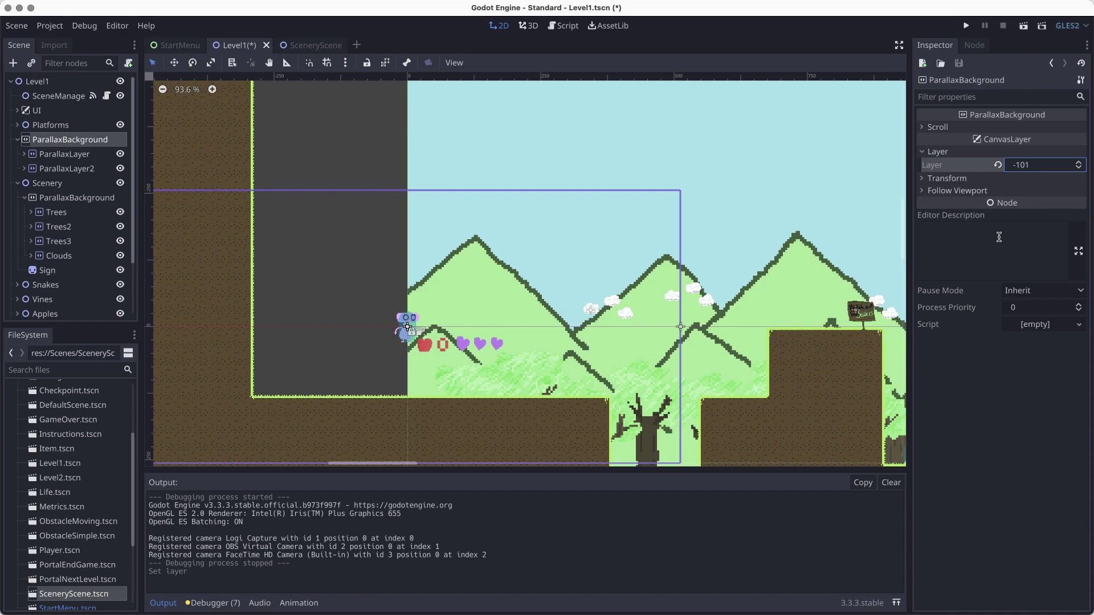
pyautogui.press('super+s')
# Run the game and move the player back and forth with jumps to check the background against the scenery, and close the game window.
pyautogui.press('super+r')
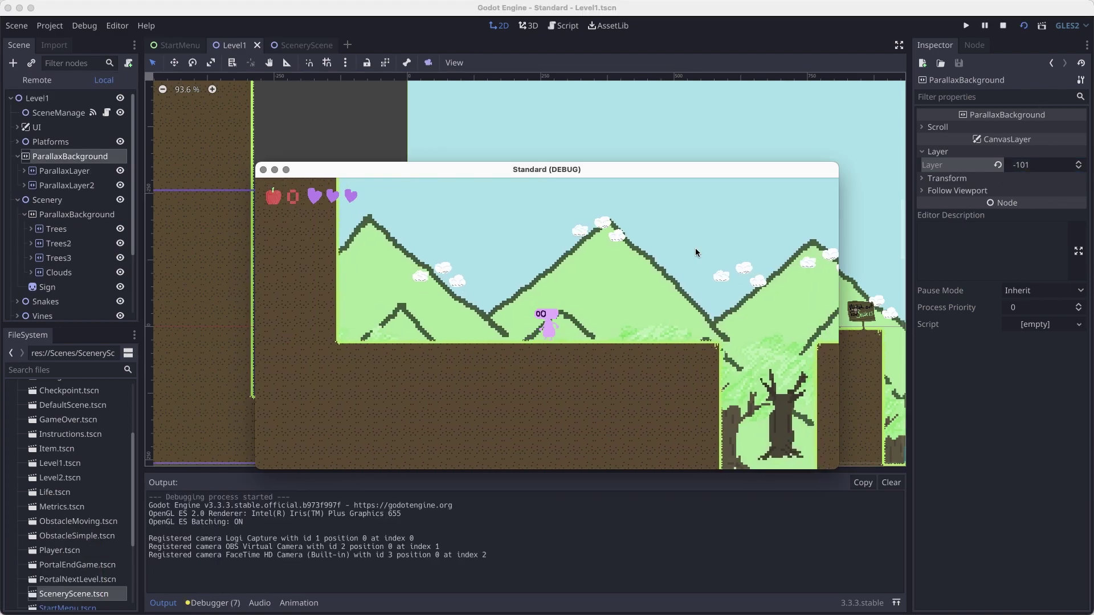
pyautogui.press('Right')
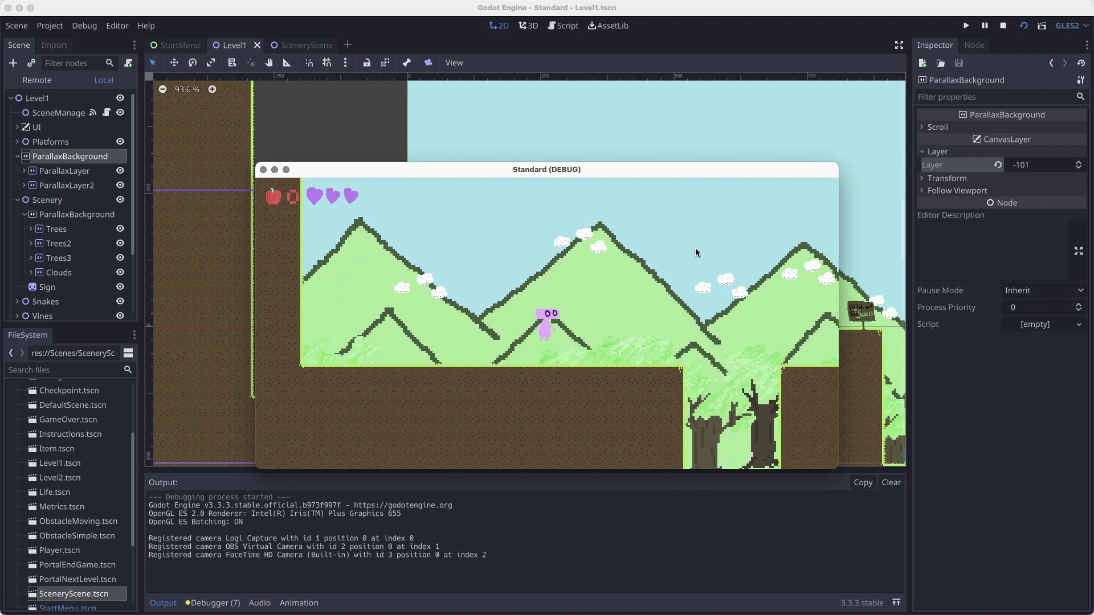
pyautogui.press('Left')
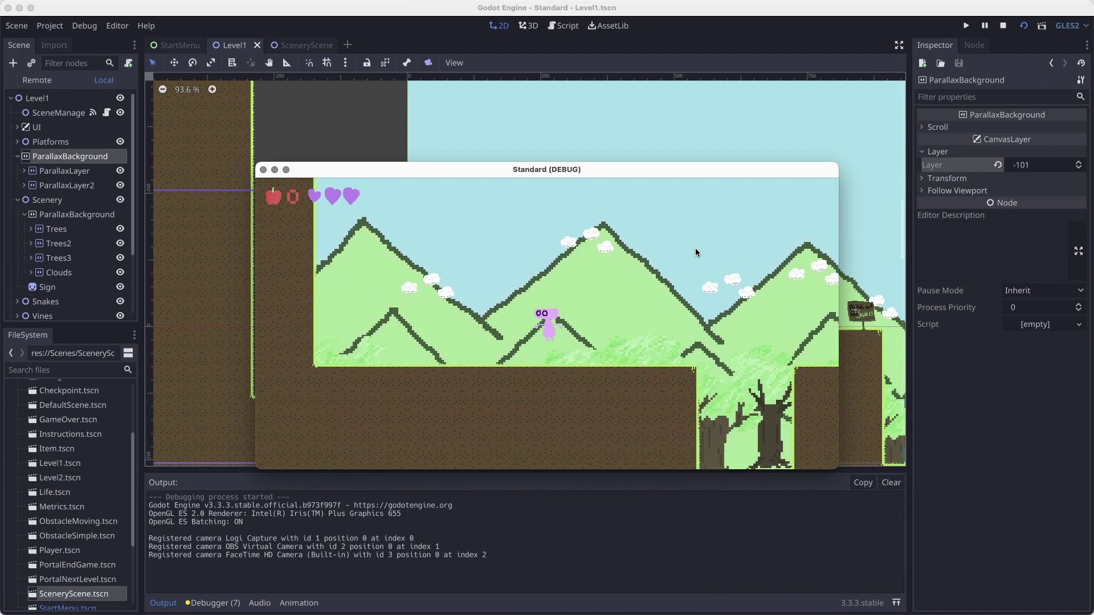
pyautogui.press('Right')
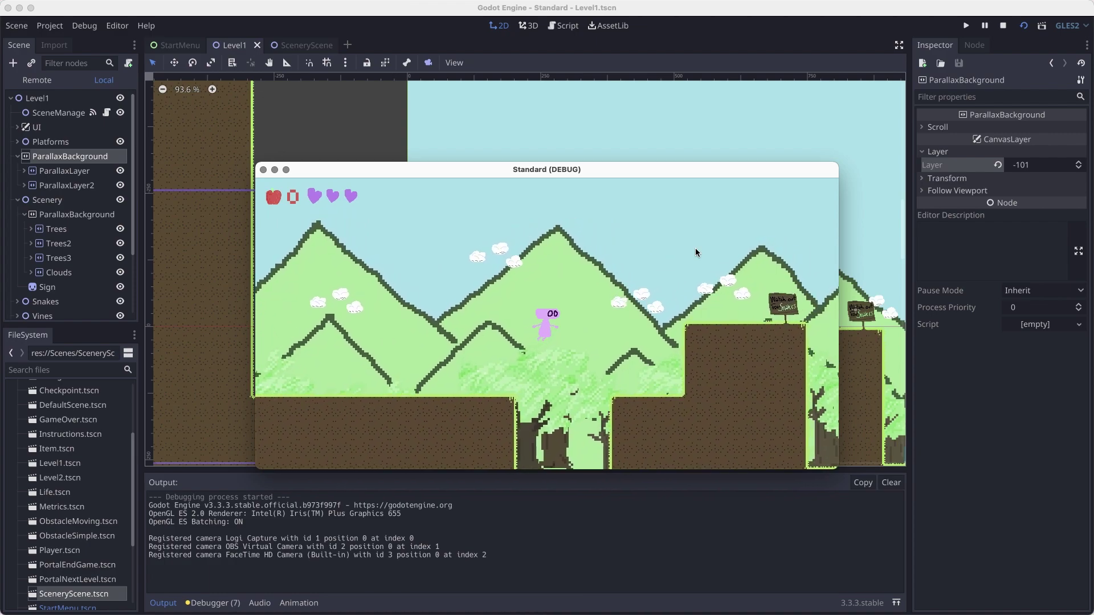
pyautogui.press('Right')
pyautogui.press('Up')
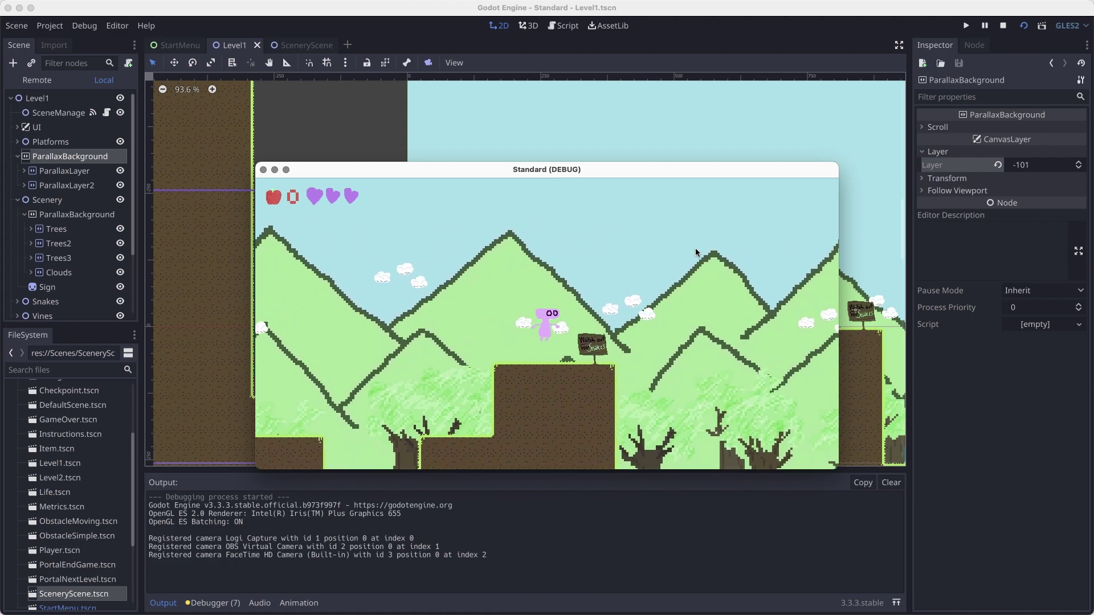
pyautogui.press('Left')
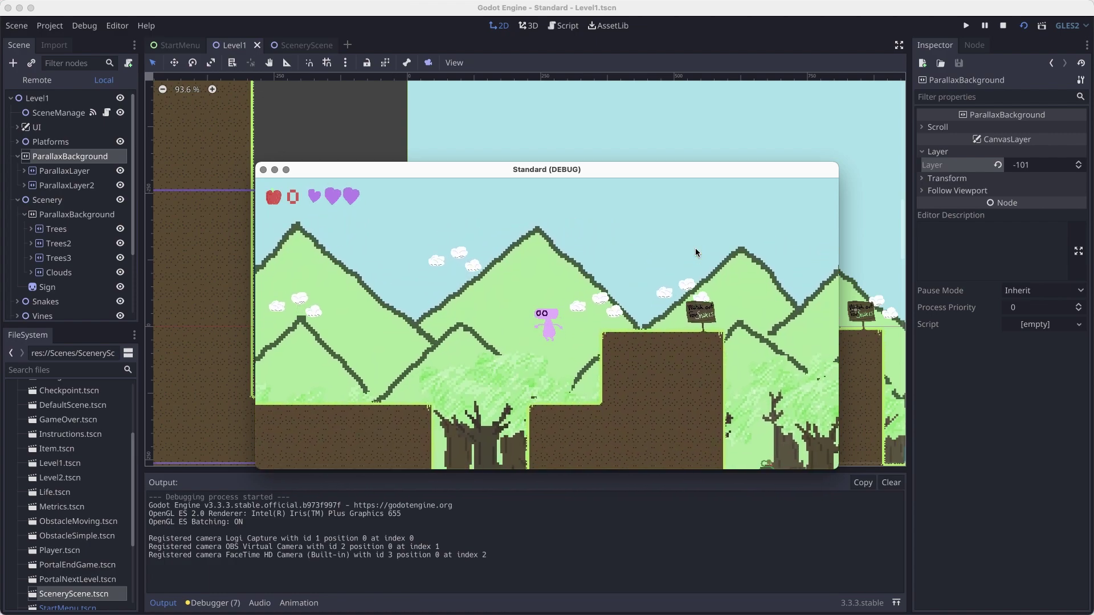
pyautogui.press('Left')
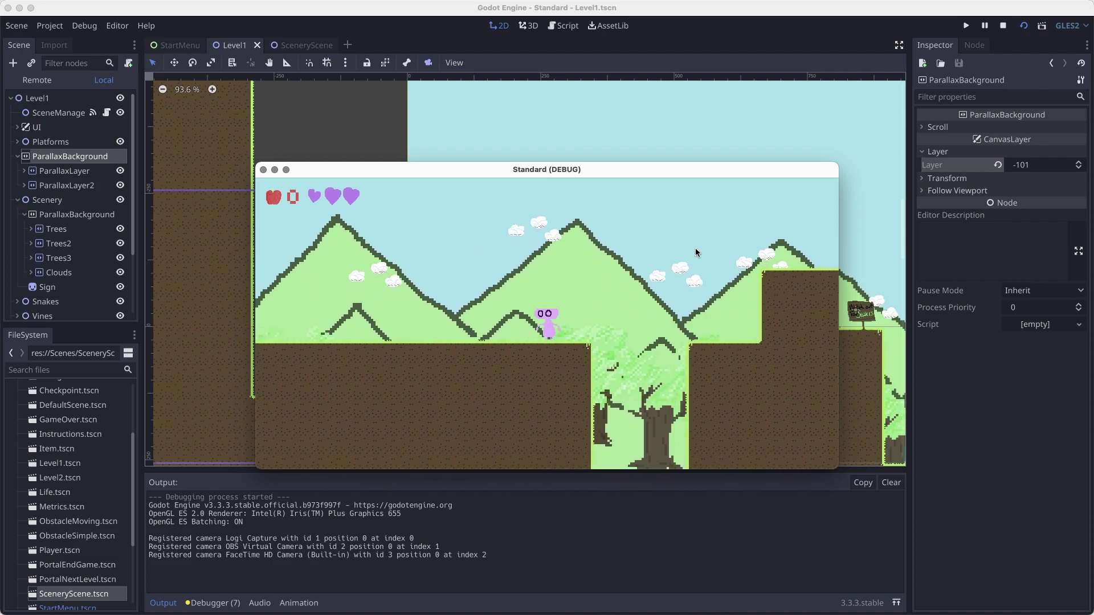
pyautogui.click(263, 170)
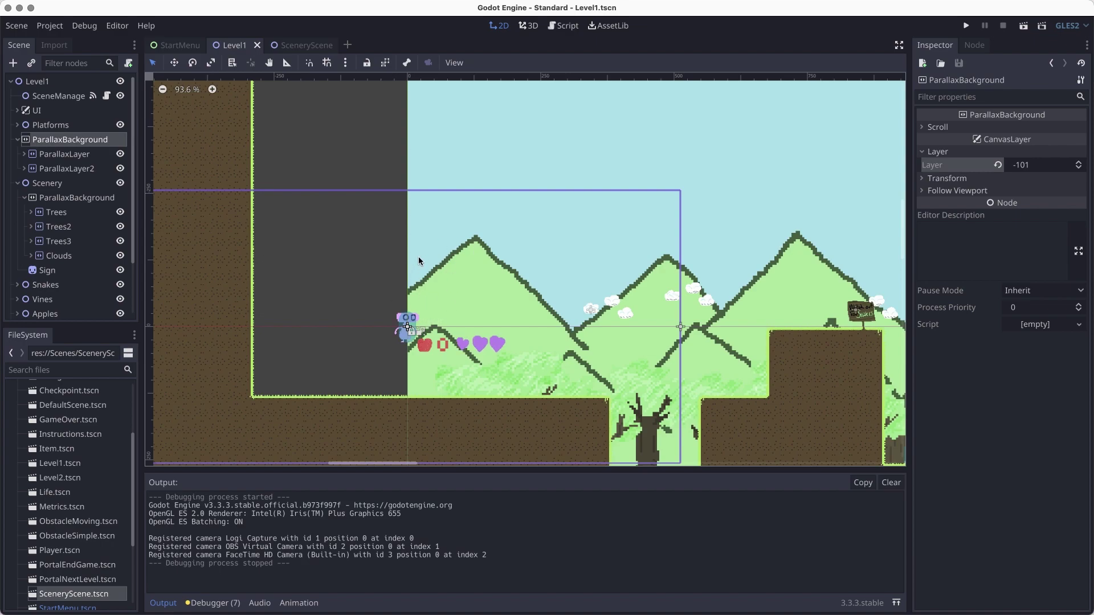
# Inspect the Player's Camera2D limits and transform, reset the Player's position to its default of 0, 0, and save Level1.
pyautogui.click(17, 139)
pyautogui.click(44, 256)
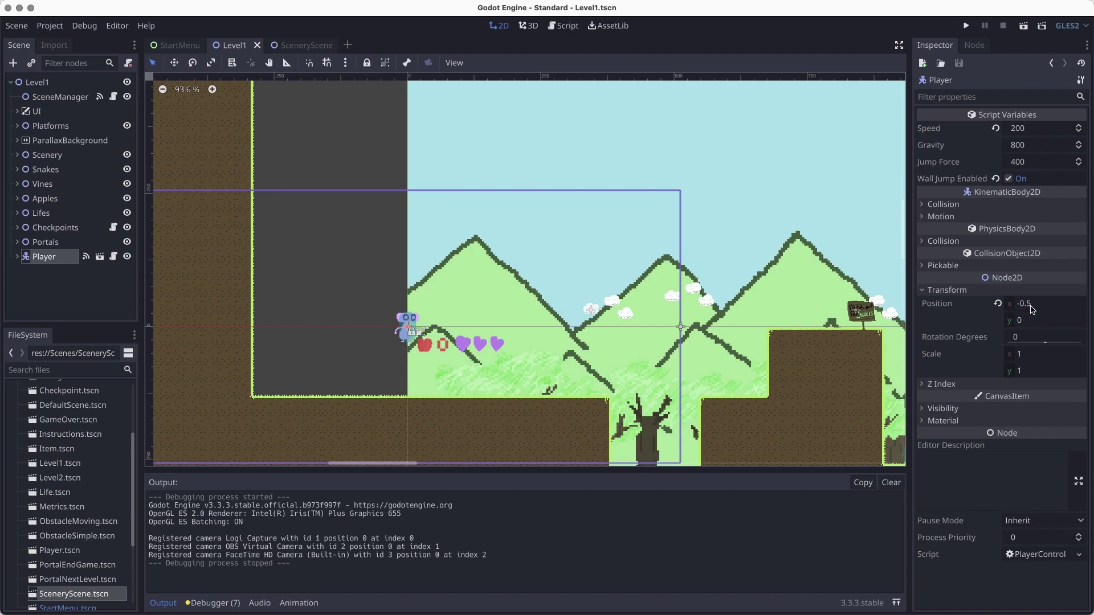
pyautogui.click(17, 256)
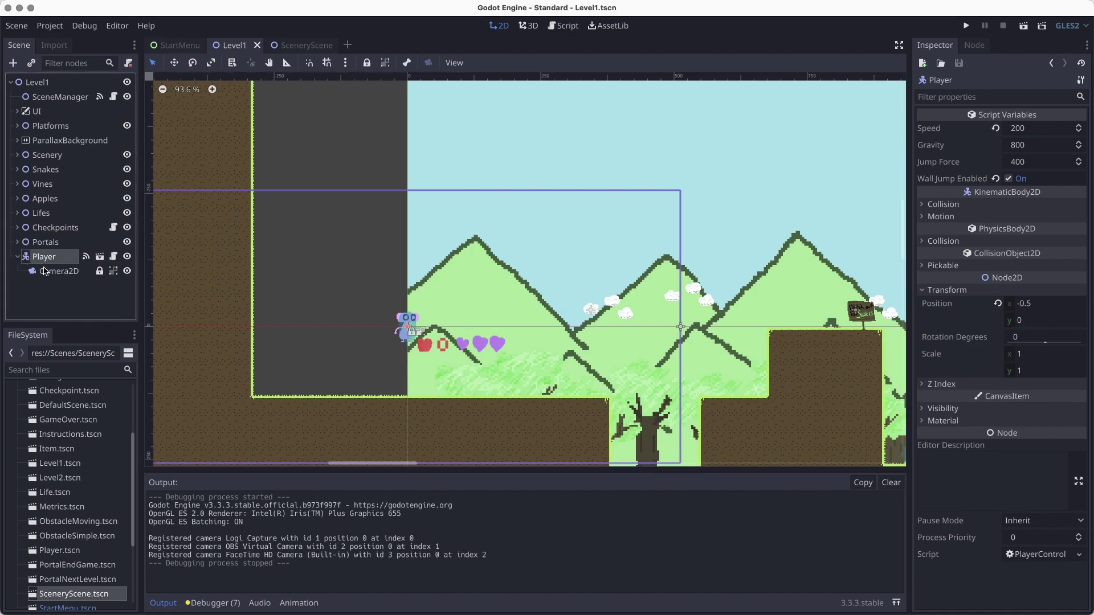
pyautogui.click(44, 271)
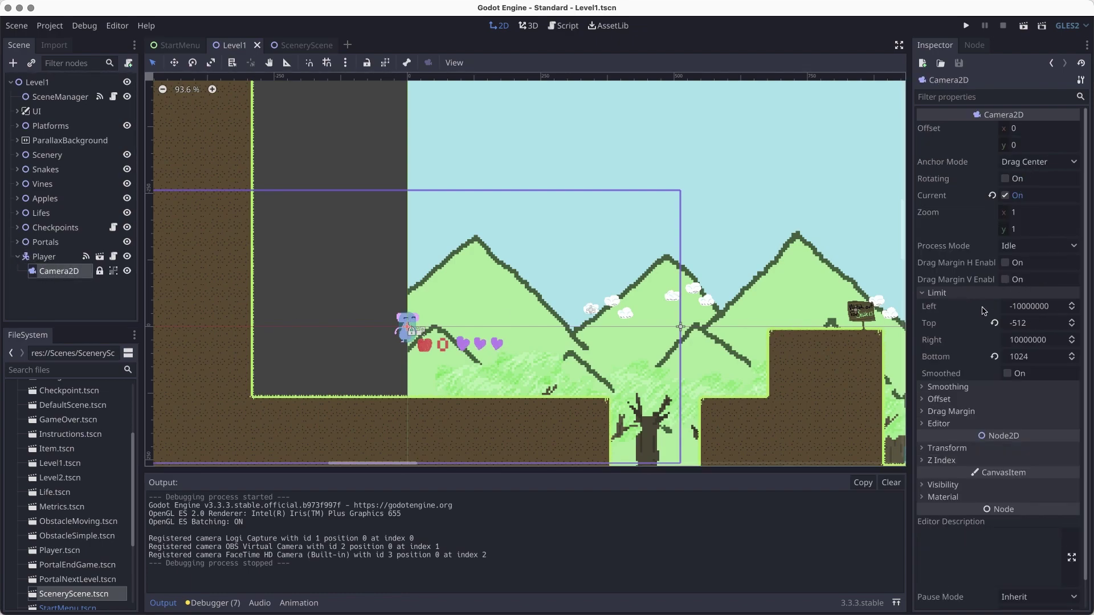
pyautogui.click(969, 448)
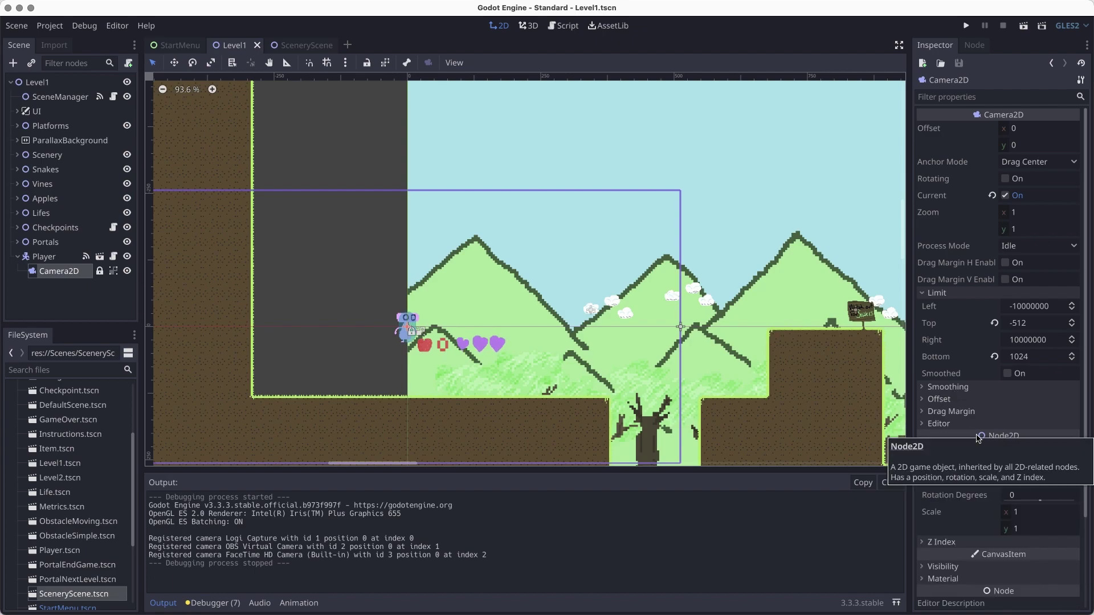
pyautogui.click(46, 258)
pyautogui.click(997, 303)
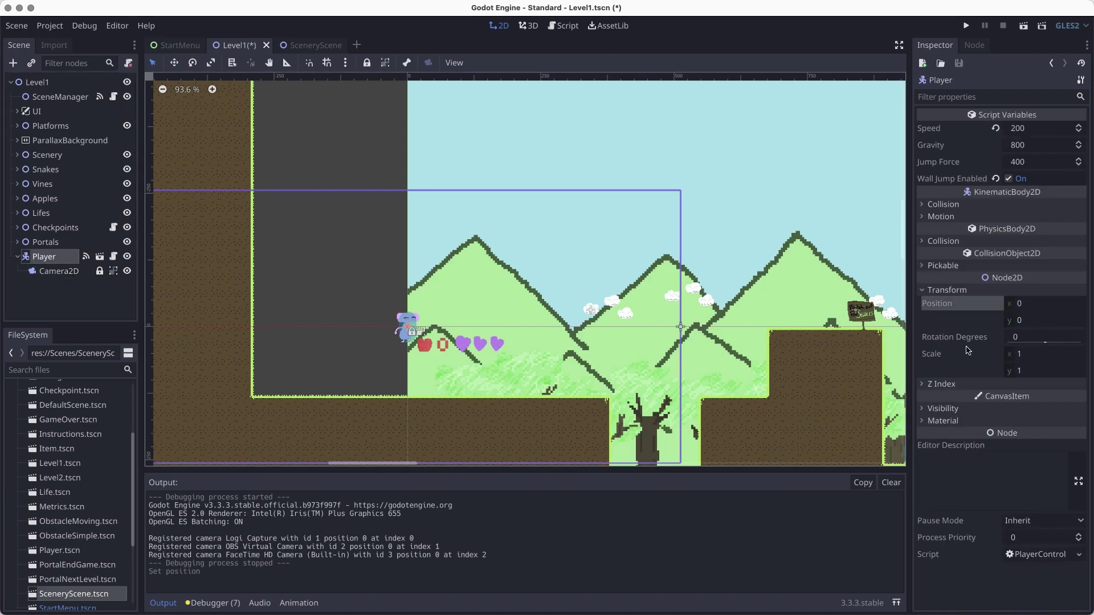
pyautogui.press('super+s')
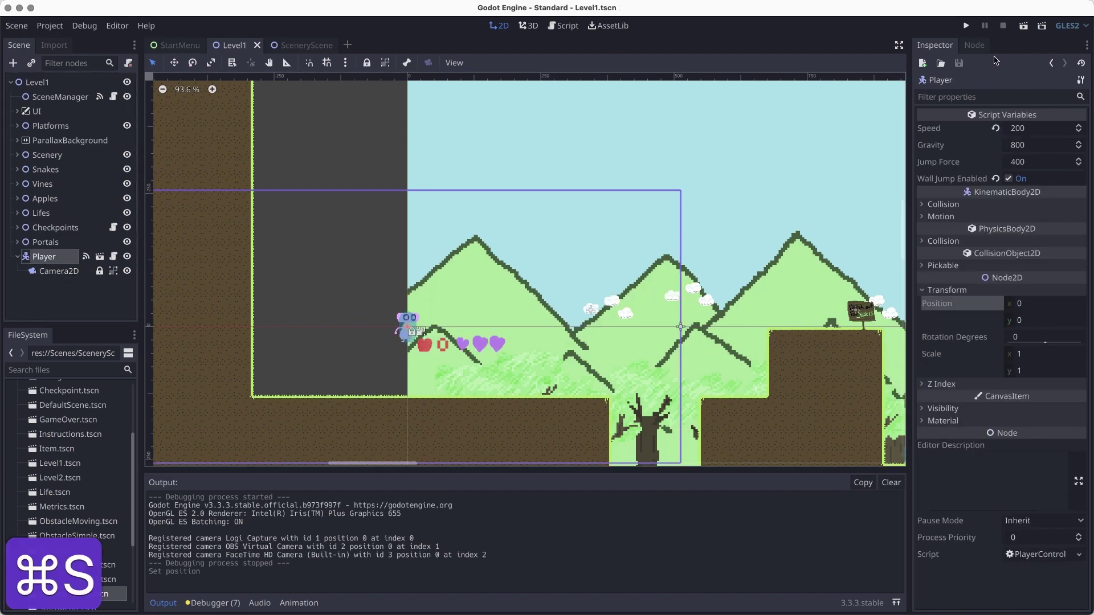
# Run the Level1 scene, test moving the player right and jumping through the scenery, and close the game window.
pyautogui.click(1023, 25)
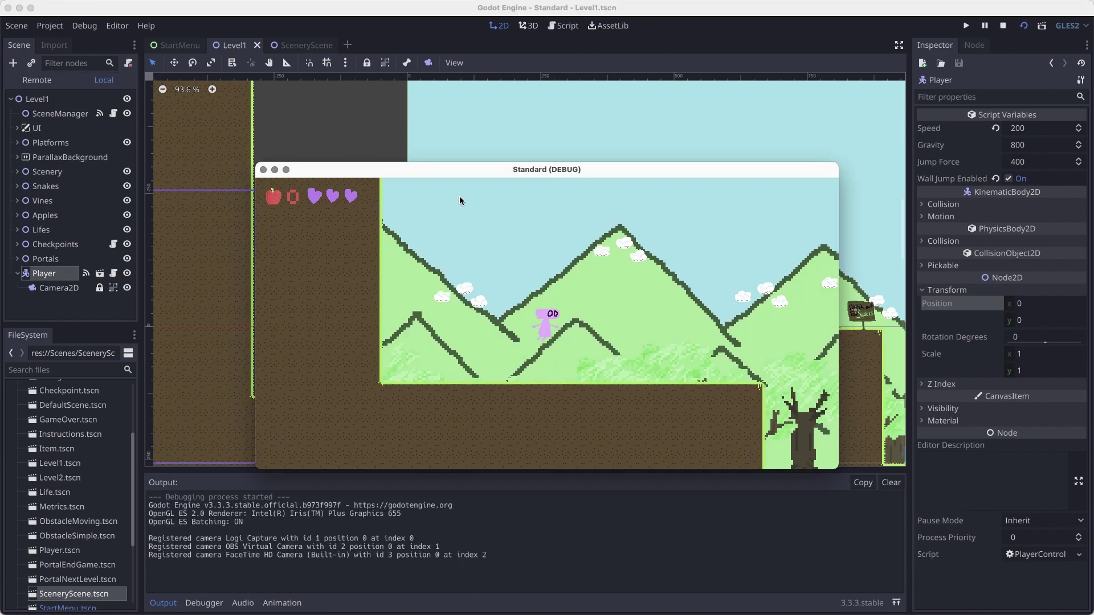
pyautogui.press('Right')
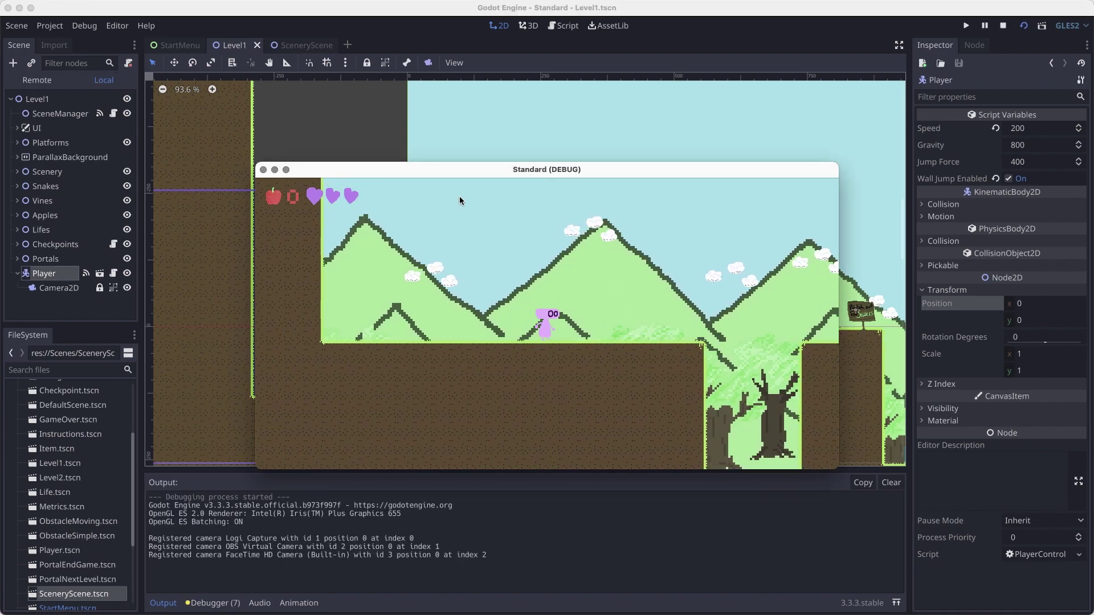
pyautogui.press('space')
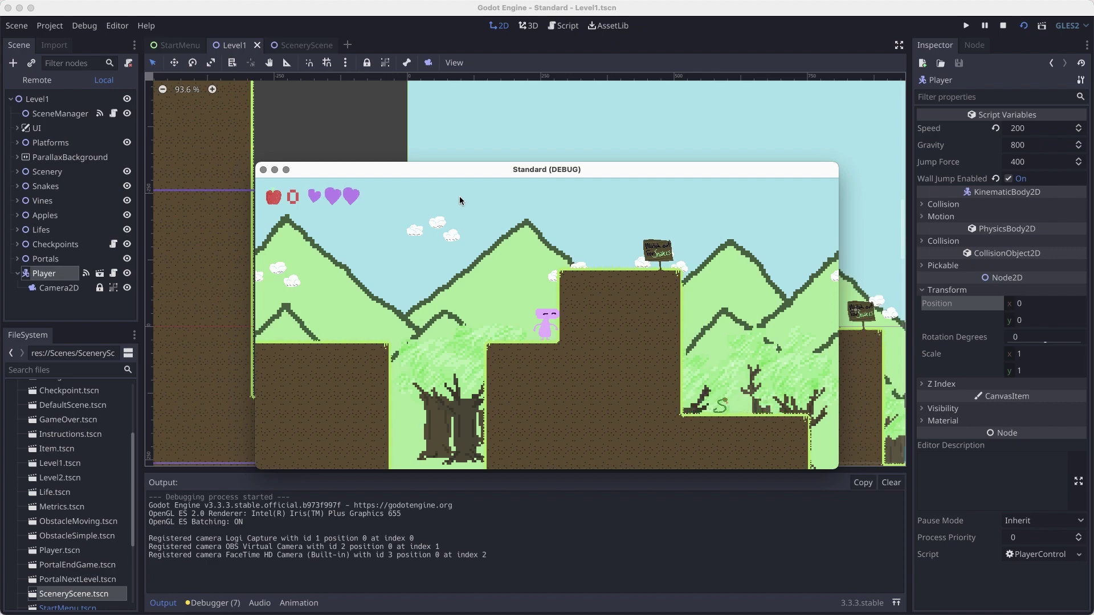
pyautogui.click(263, 170)
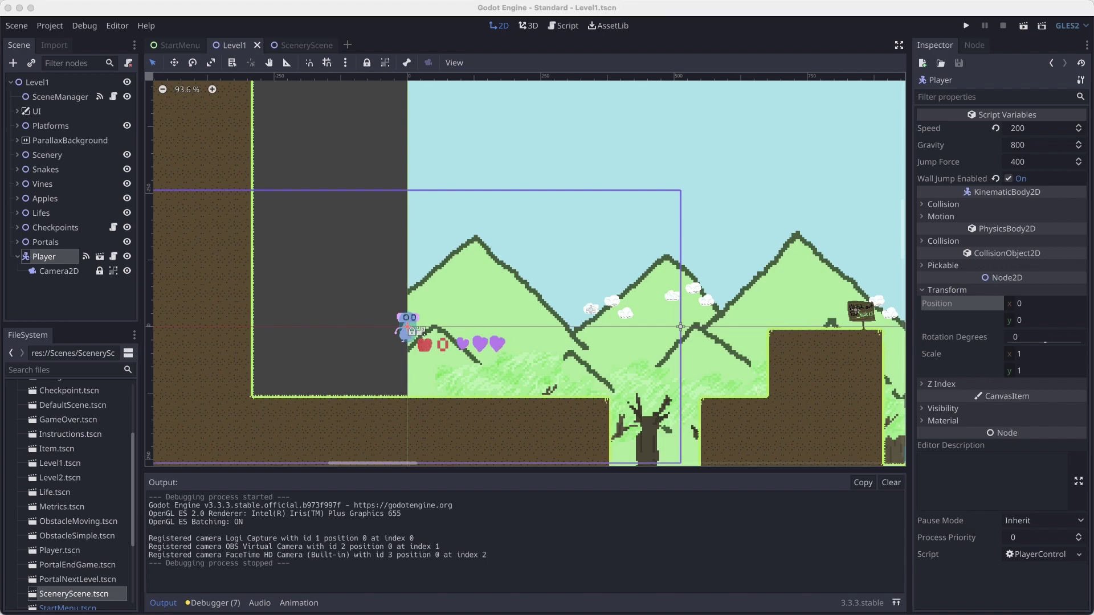
# Collapse the project's Scenes folder, set the application name in the project settings to "My Game", and save.
pyautogui.scroll(4, 88, 462)
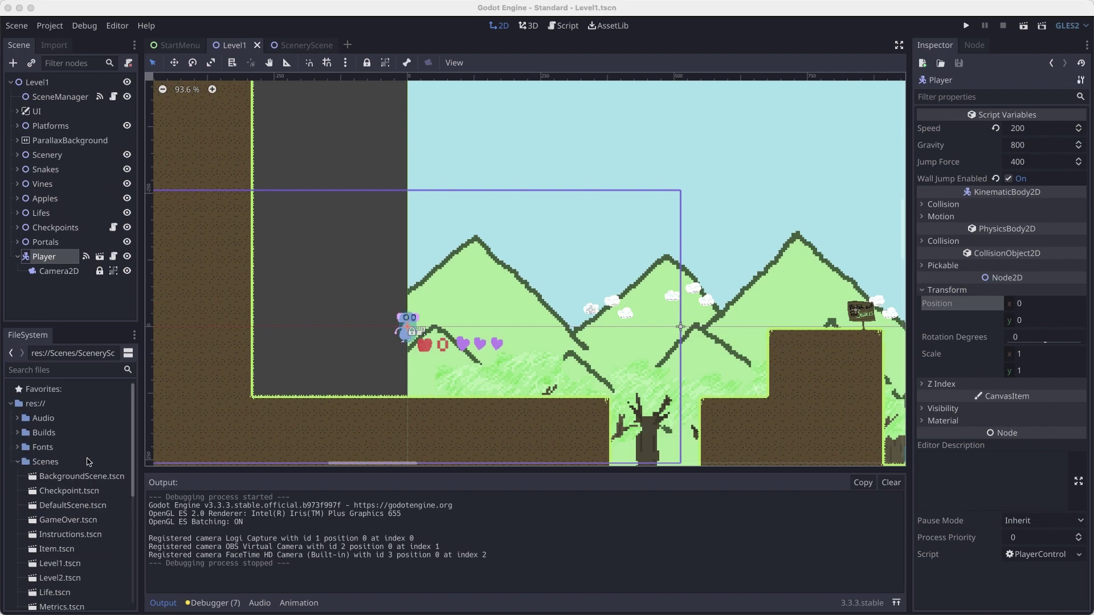
pyautogui.click(21, 461)
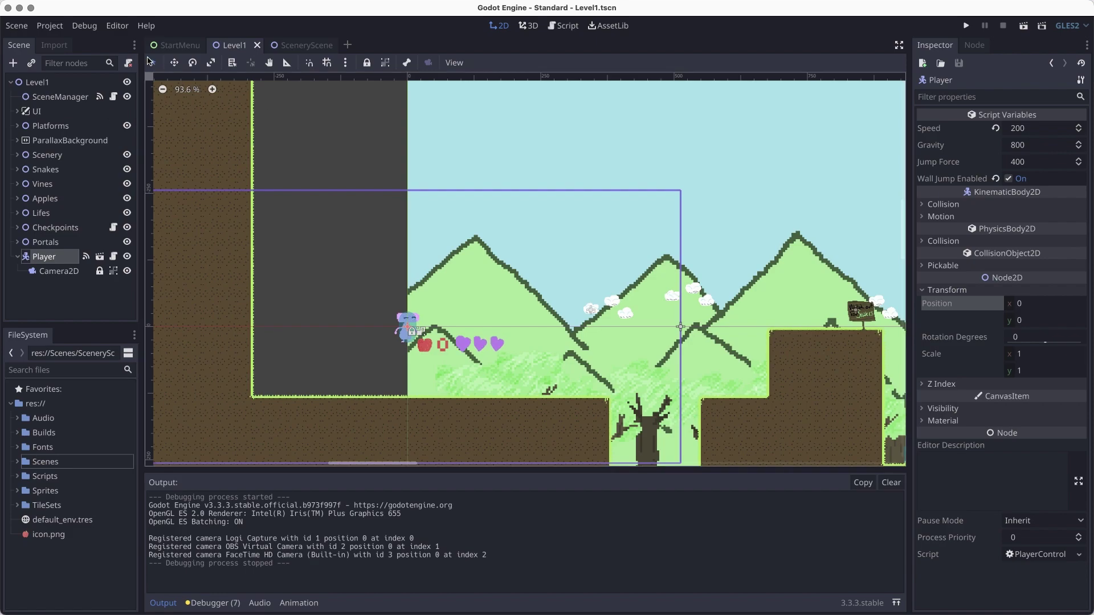
pyautogui.click(49, 26)
pyautogui.click(57, 39)
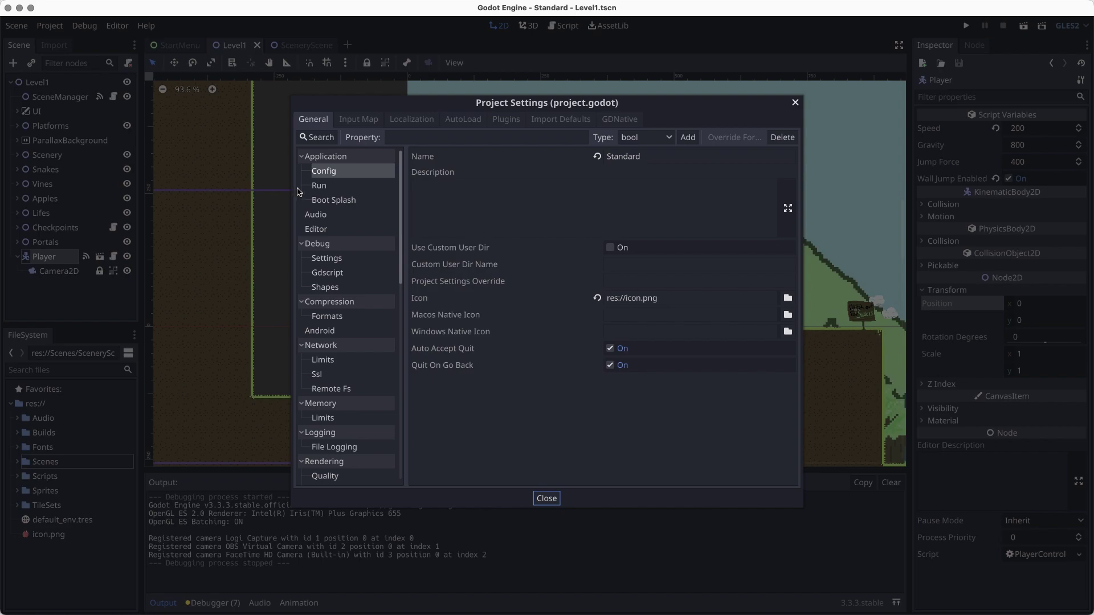
pyautogui.scroll(-3, 364, 165)
pyautogui.scroll(3, 361, 171)
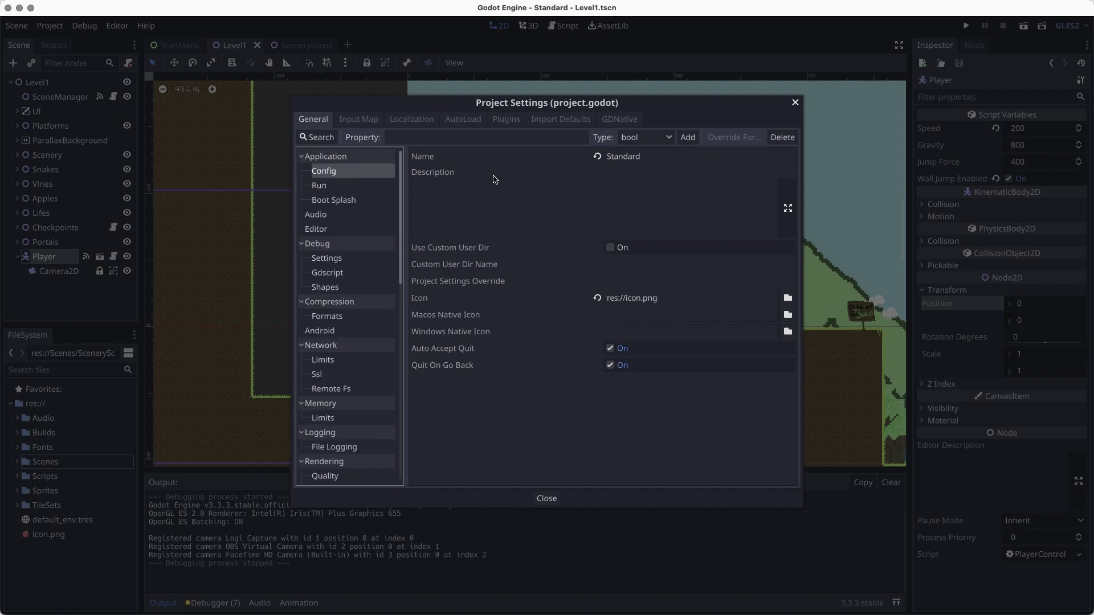
pyautogui.moveTo(493, 177)
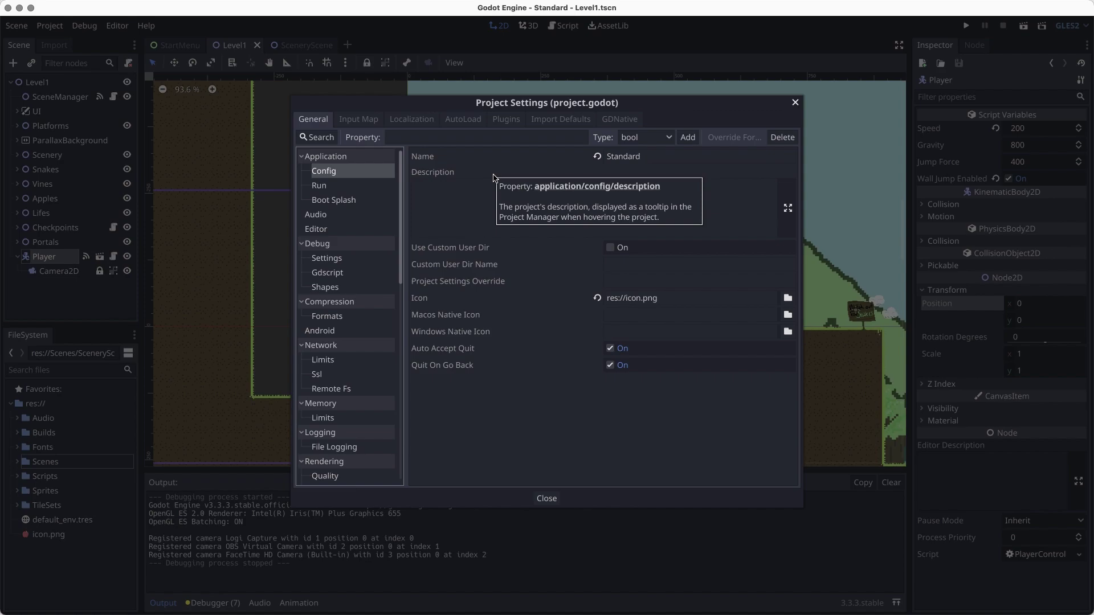
pyautogui.doubleClick(710, 159)
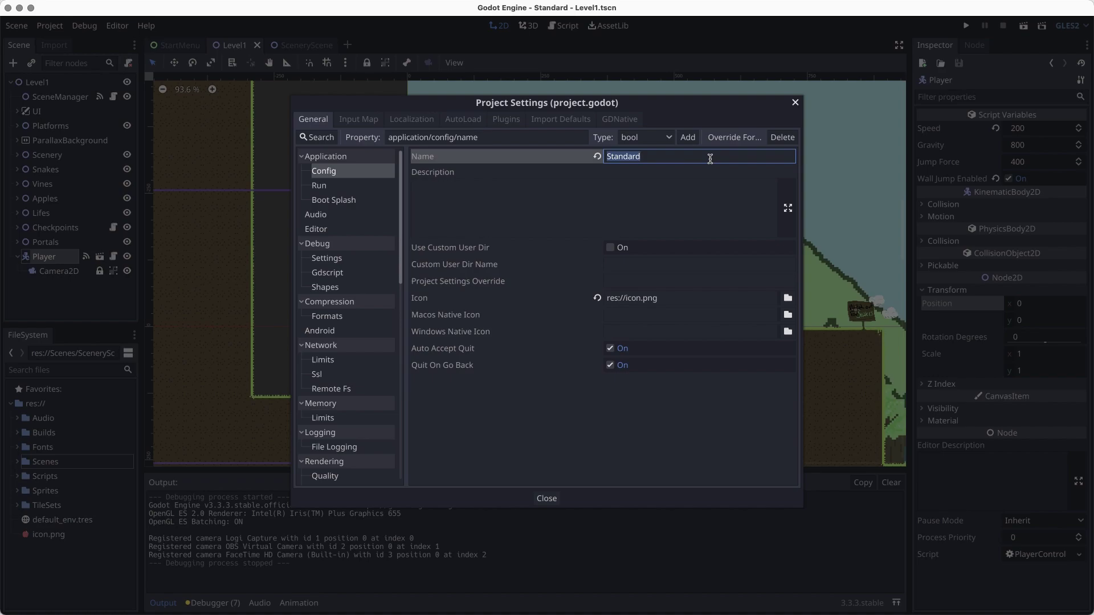
pyautogui.write('My Game')
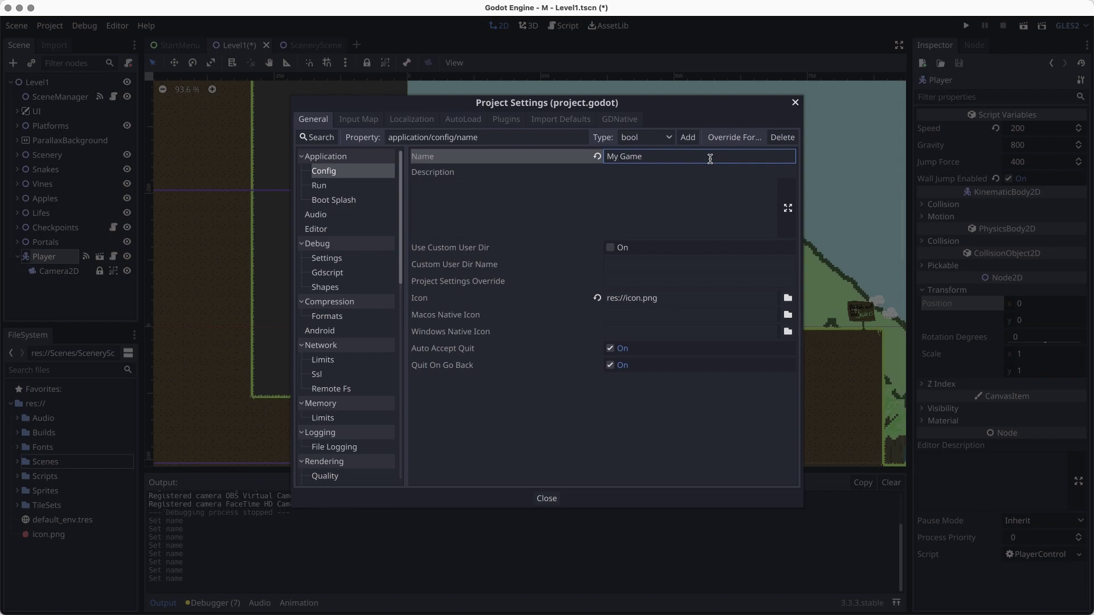
pyautogui.press('super+s')
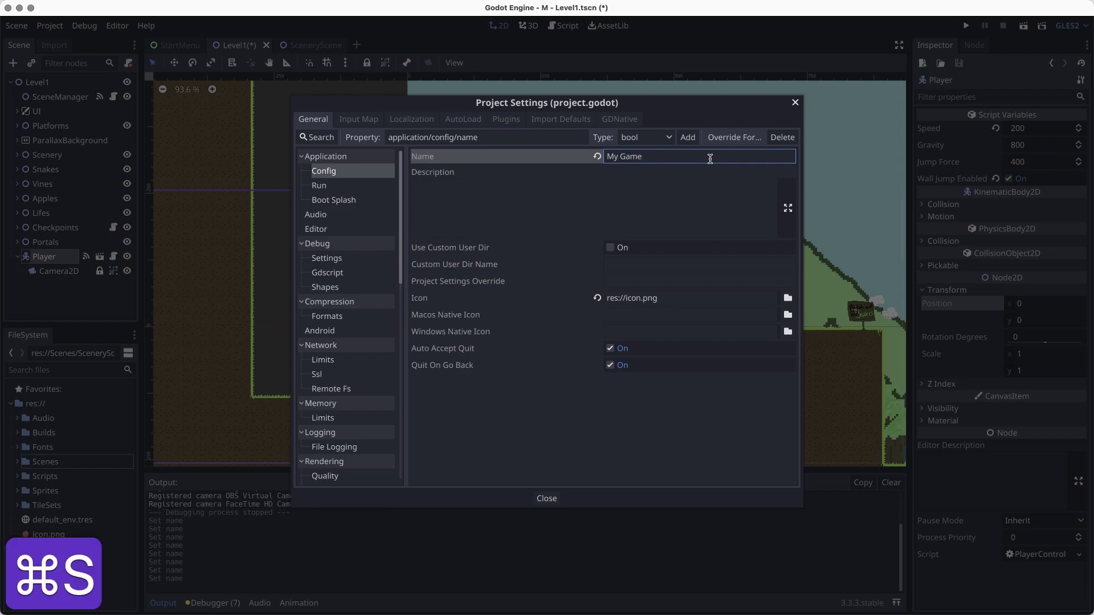
# Check the project's description and icon path settings, preview character_attack.png from the DesignerLabs Sprites folder in Finder, and return to Godot.
pyautogui.click(550, 205)
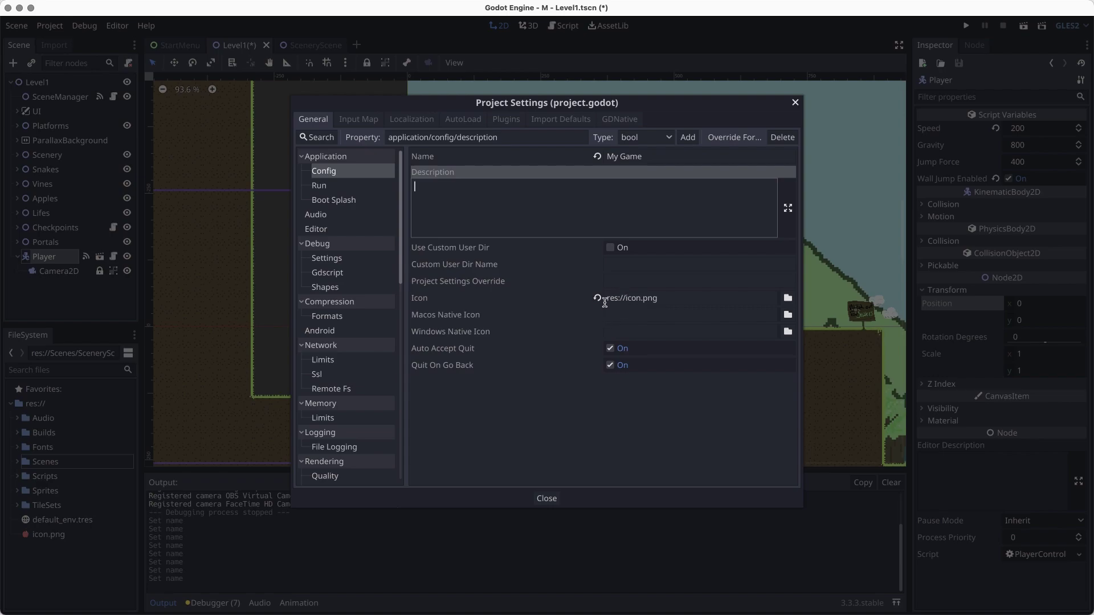
pyautogui.moveTo(605, 299); pyautogui.dragTo(672, 295)
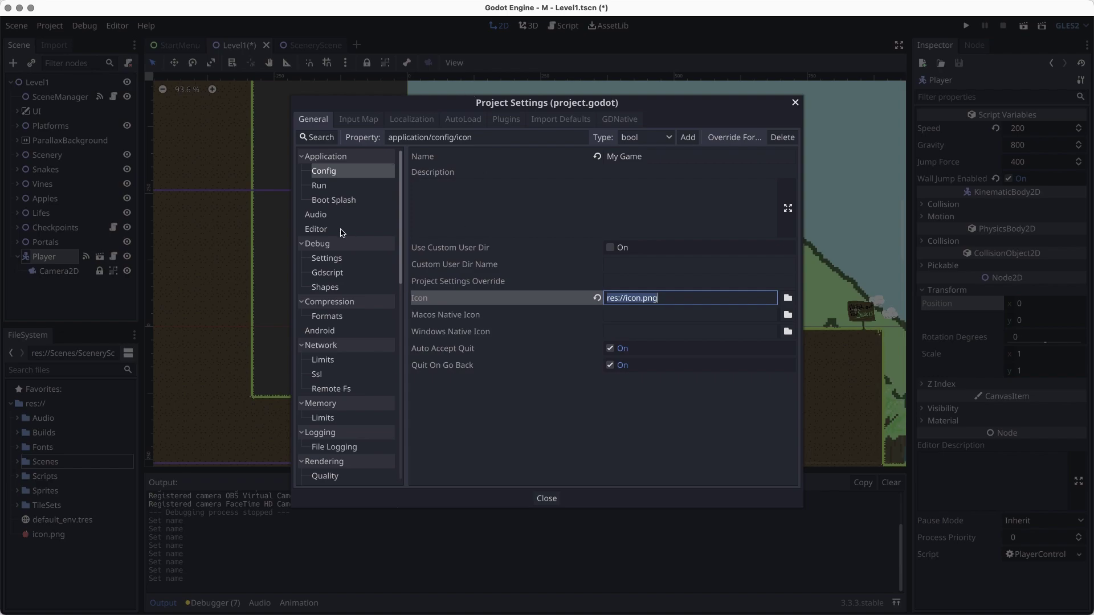
pyautogui.press('super+Tab')
pyautogui.press('super+Tab')
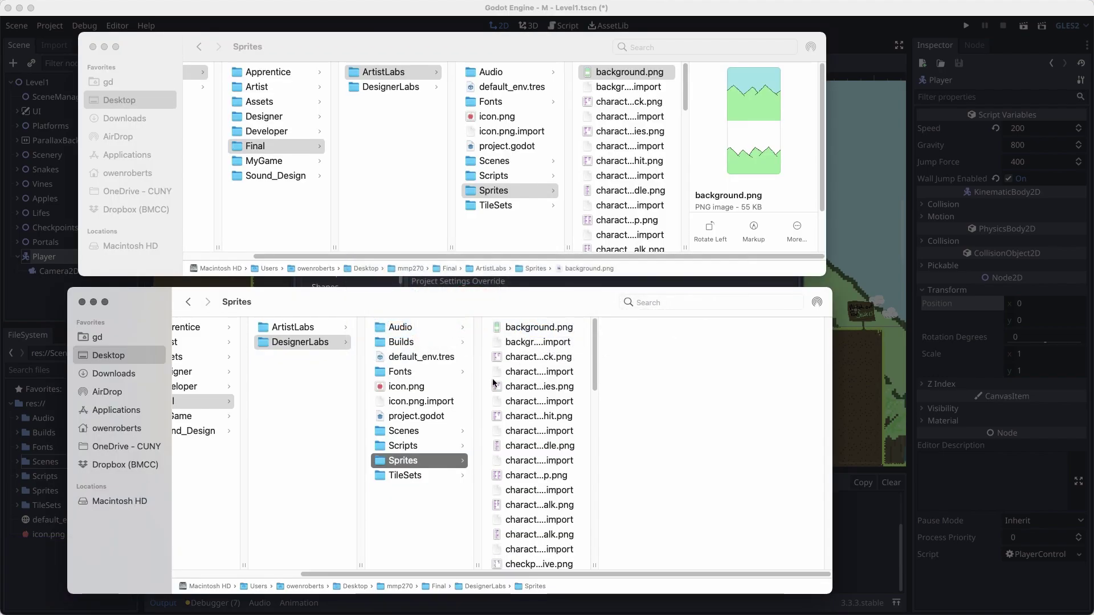
pyautogui.click(417, 446)
pyautogui.press('Down')
pyautogui.click(523, 361)
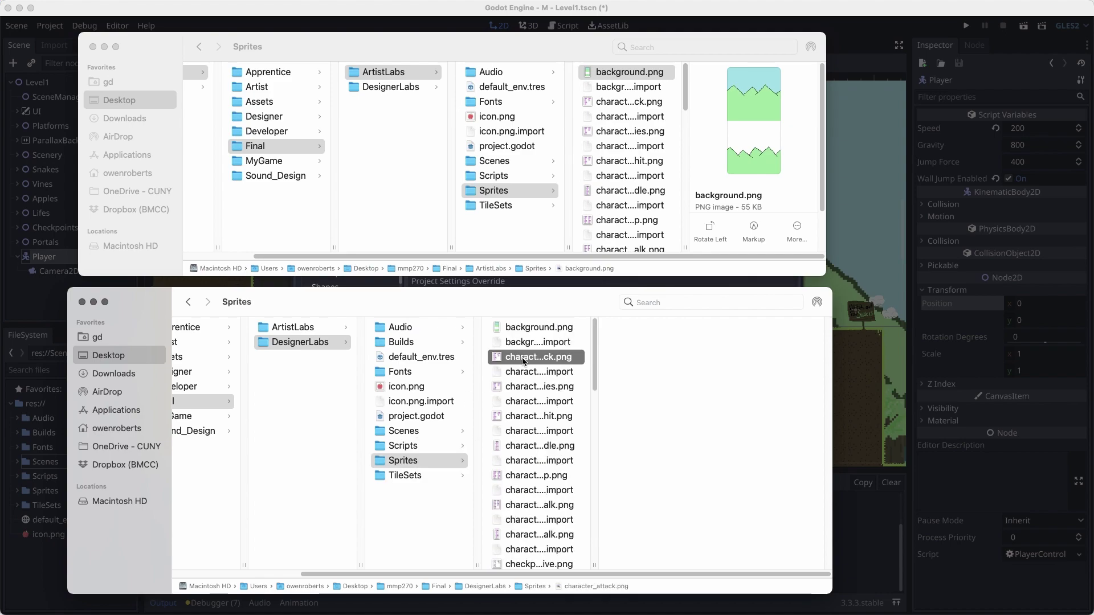
pyautogui.press('space')
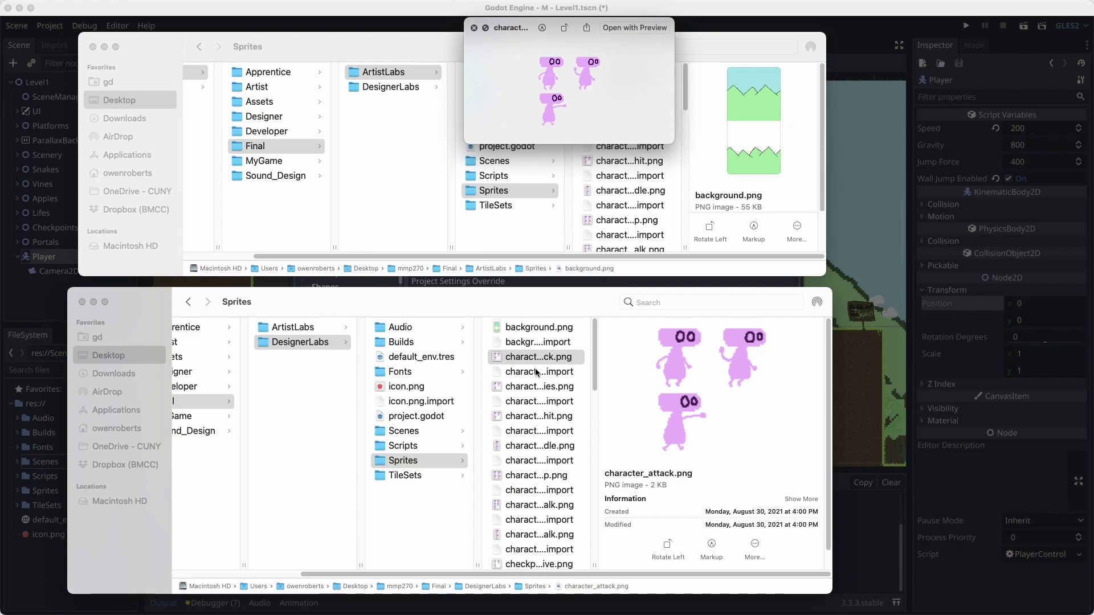
pyautogui.press('space')
pyautogui.press('super+Tab')
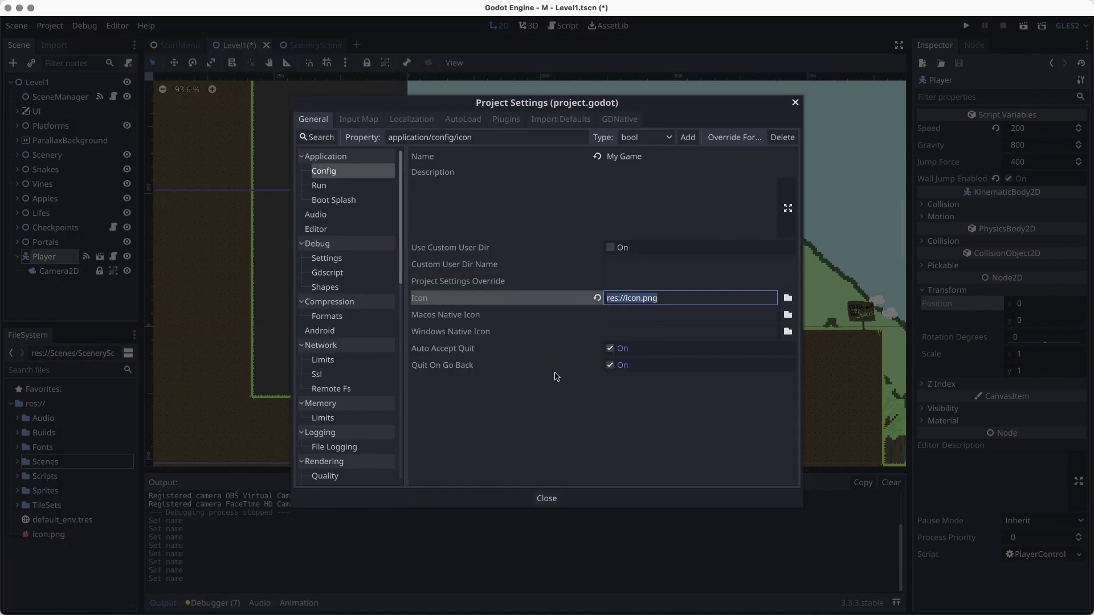
# Launch the Piskel sprite editor.
pyautogui.press('super+space')
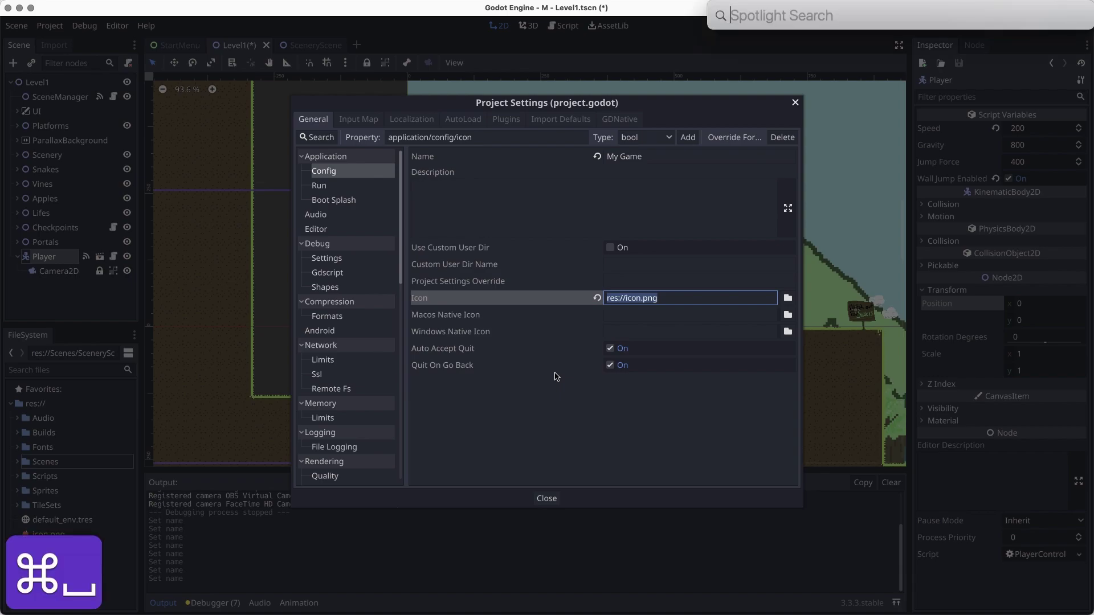
pyautogui.write('pixel')
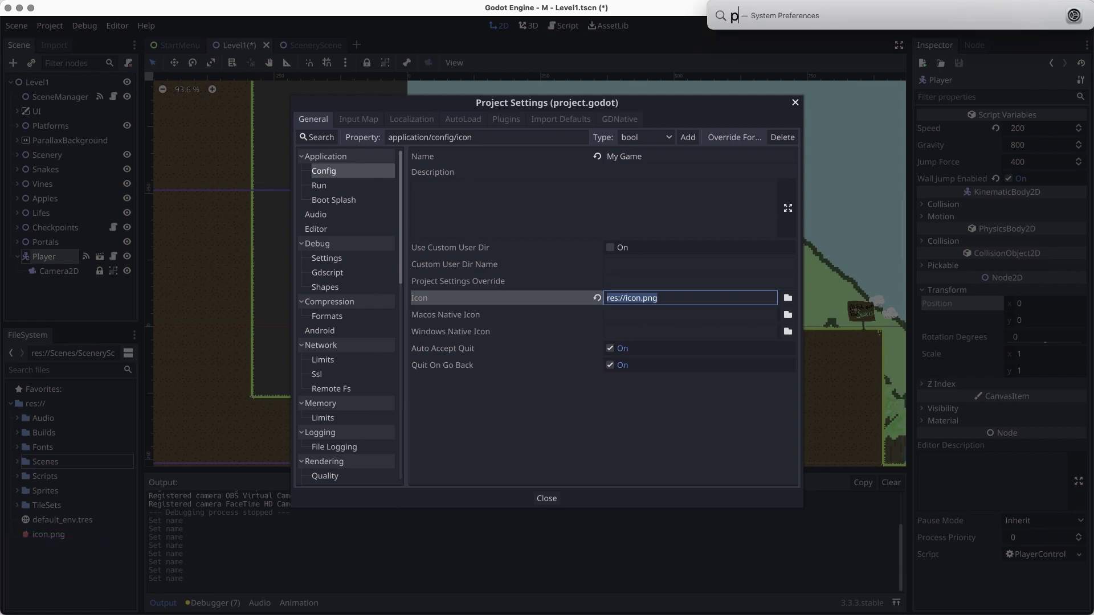
pyautogui.press('Return')
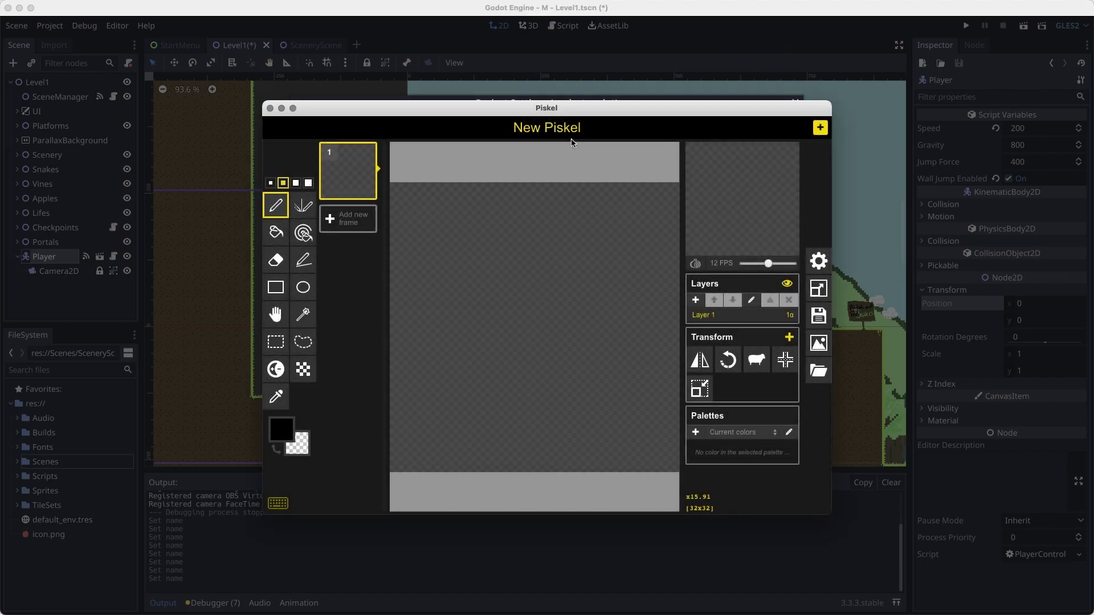
# Choose character_idle.png from Desktop/mmp270/Final/DesignerLabs/Sprites as the picture to import.
pyautogui.click(818, 371)
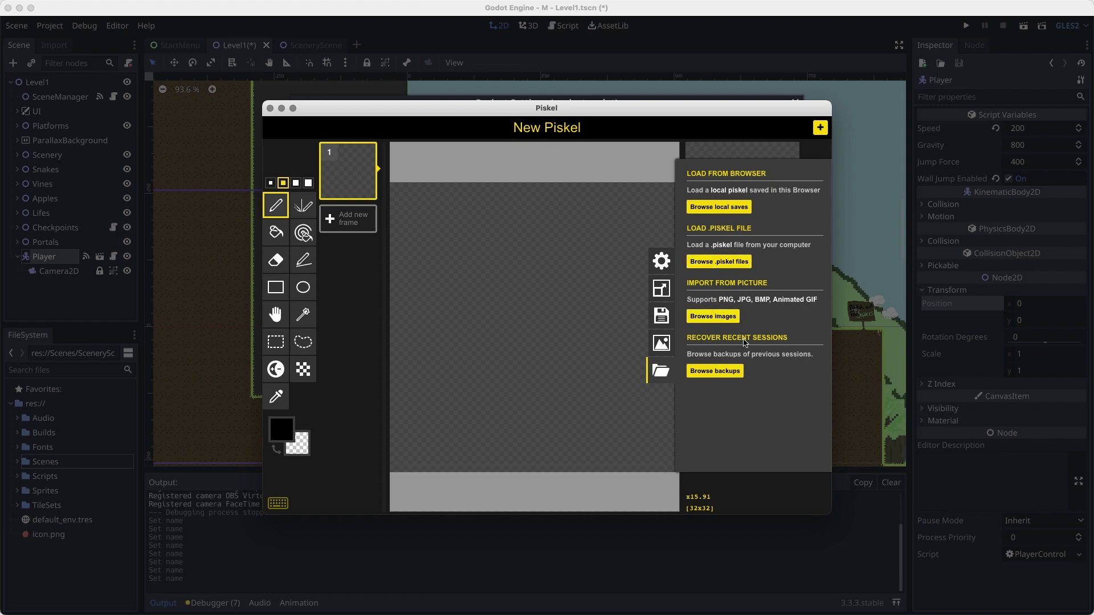
pyautogui.click(718, 317)
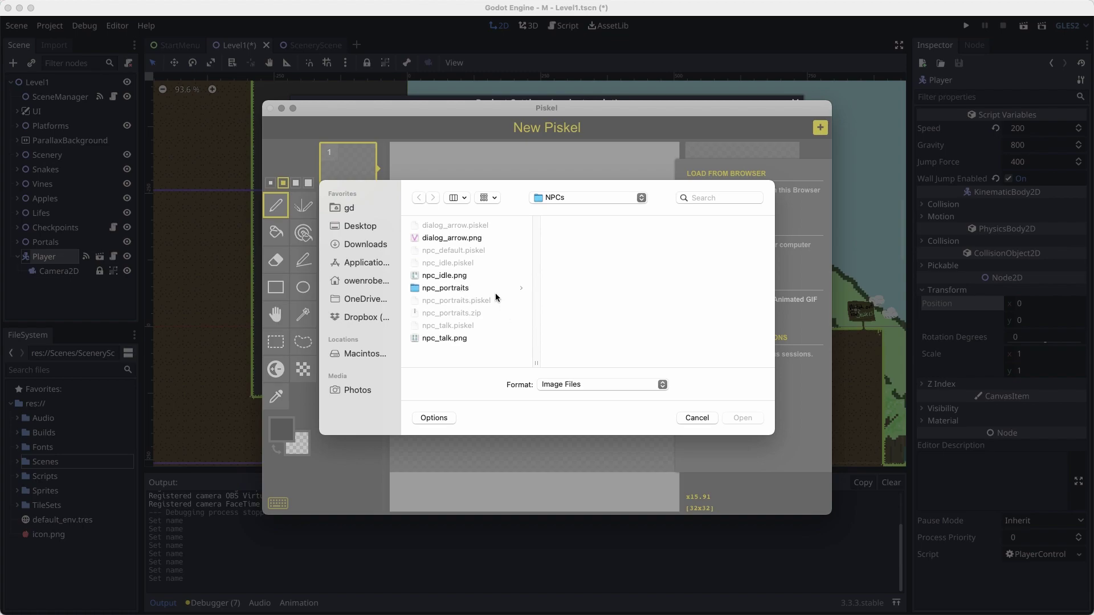
pyautogui.click(358, 224)
pyautogui.click(470, 228)
pyautogui.click(582, 288)
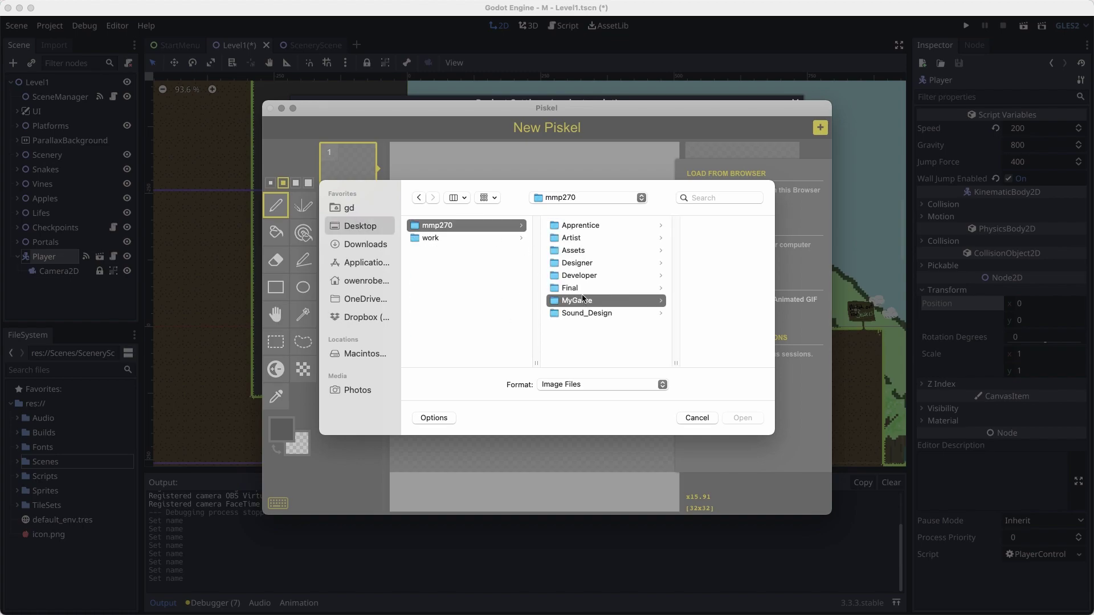
pyautogui.click(679, 239)
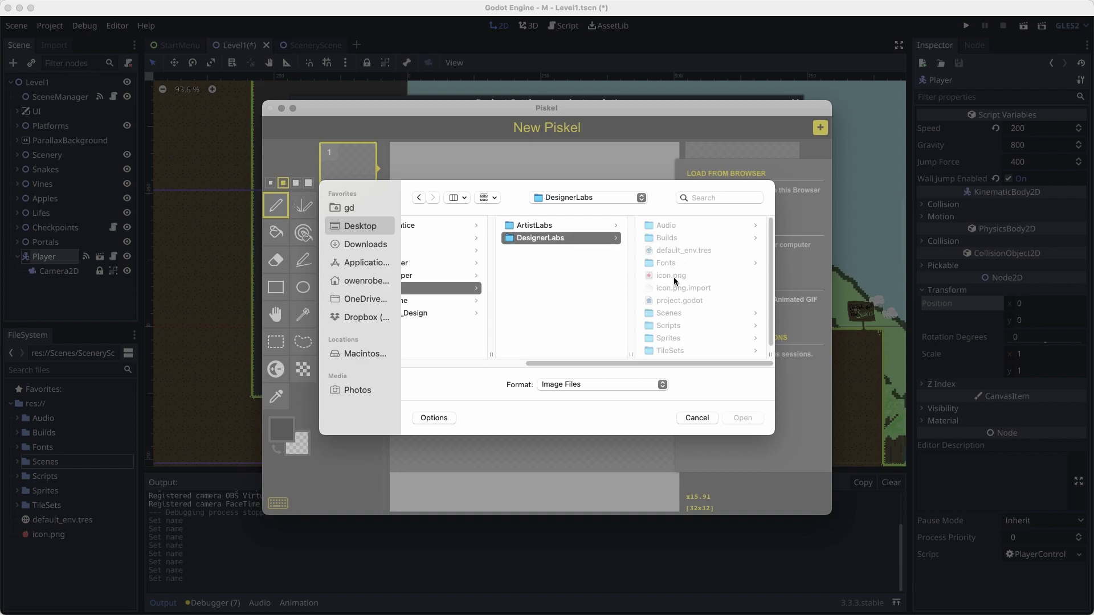
pyautogui.click(676, 339)
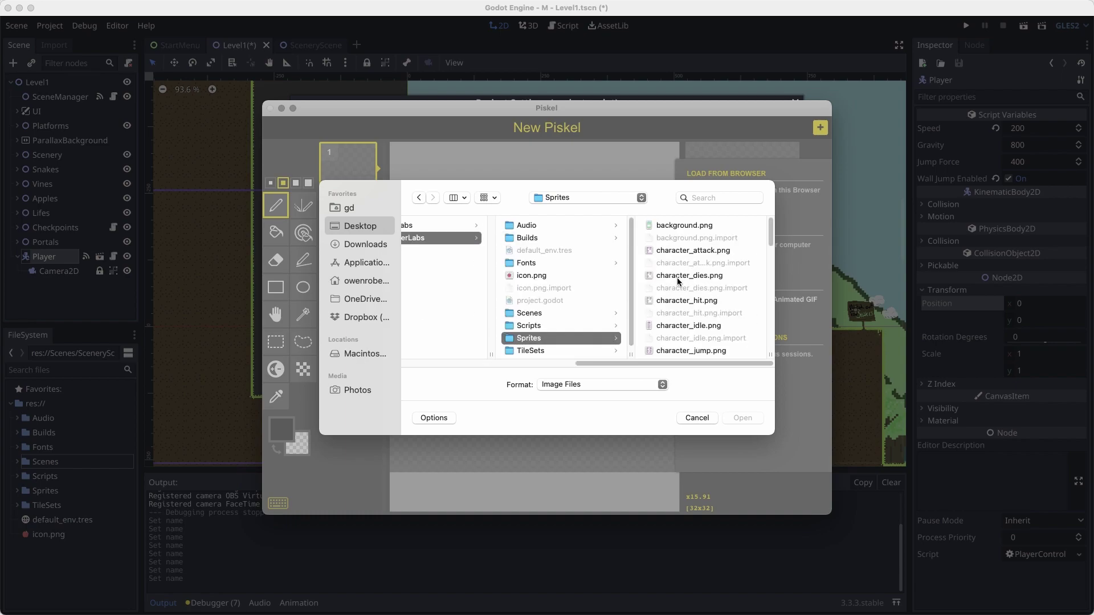
pyautogui.click(684, 325)
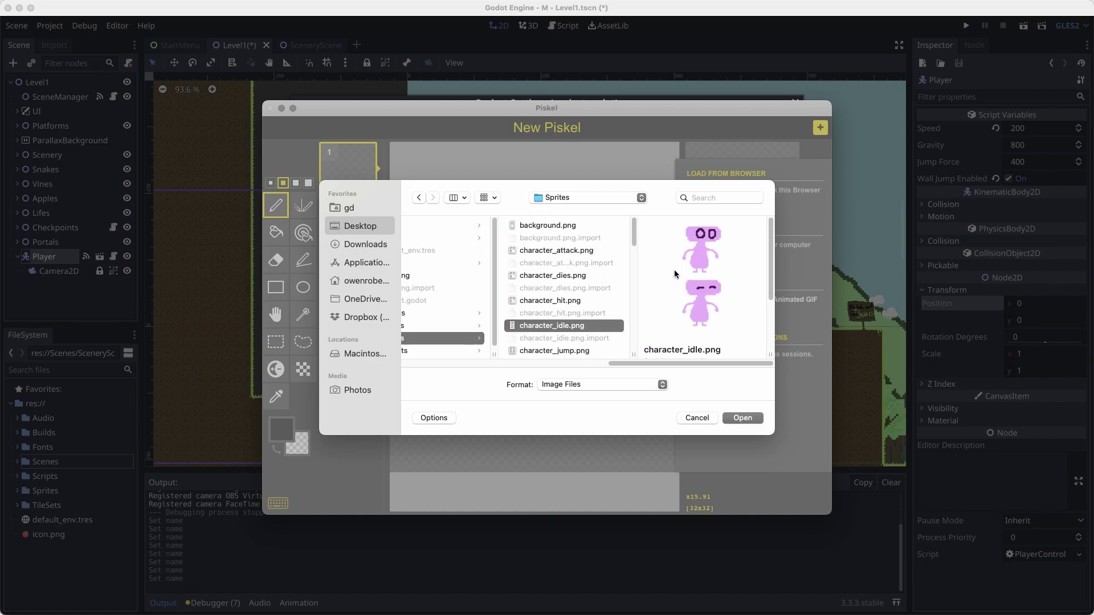
pyautogui.click(743, 419)
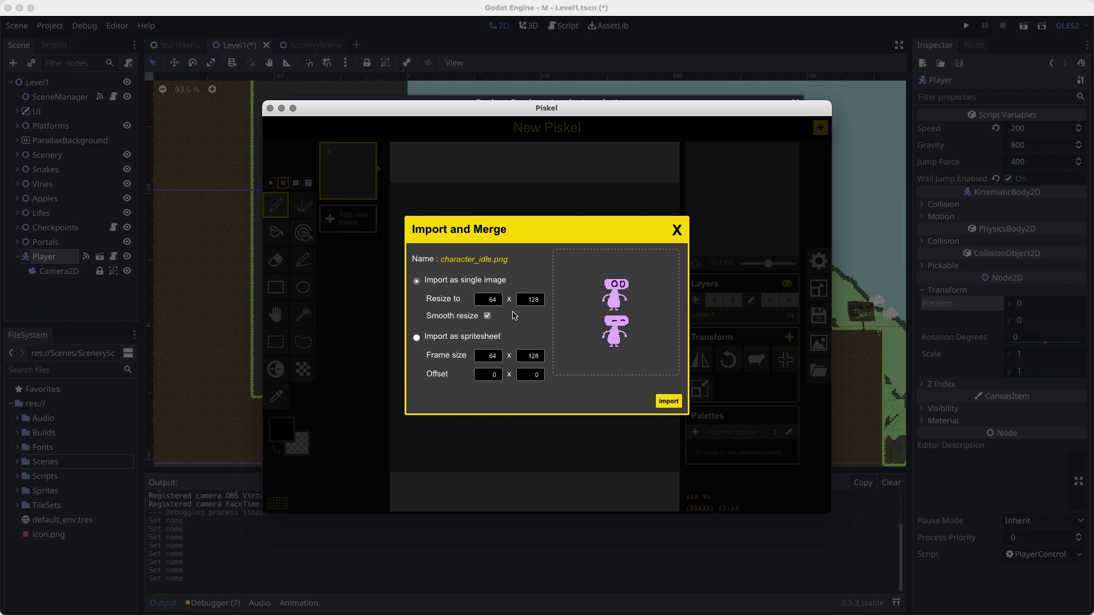
# Import character_idle.png as a spritesheet with a 64 x 64 frame size, replacing the current animation, and delete the second frame.
pyautogui.click(451, 339)
pyautogui.doubleClick(525, 356)
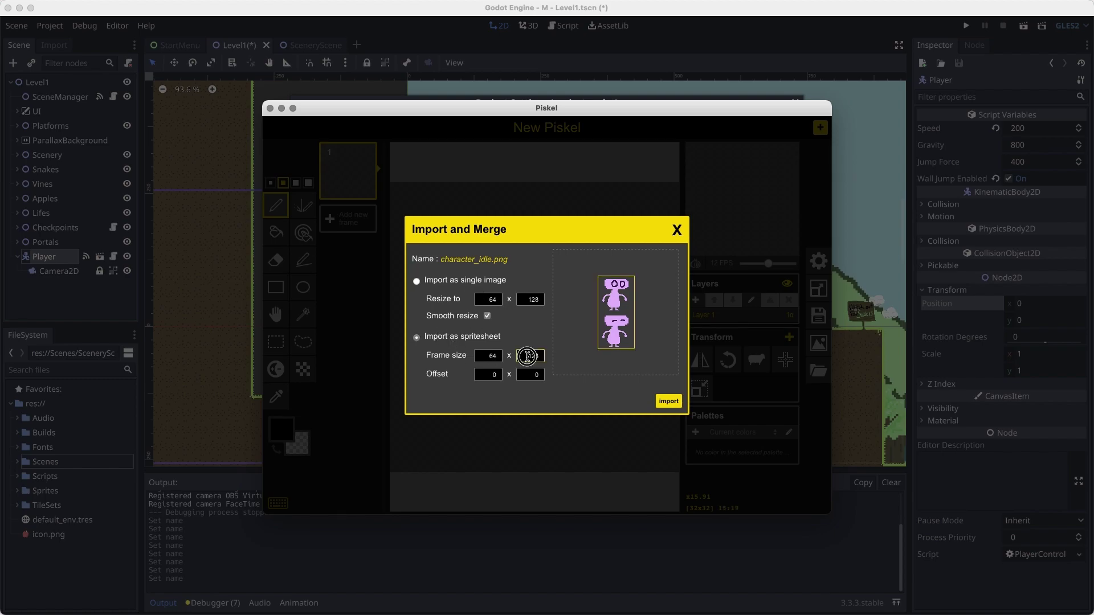
pyautogui.write('64')
pyautogui.click(668, 401)
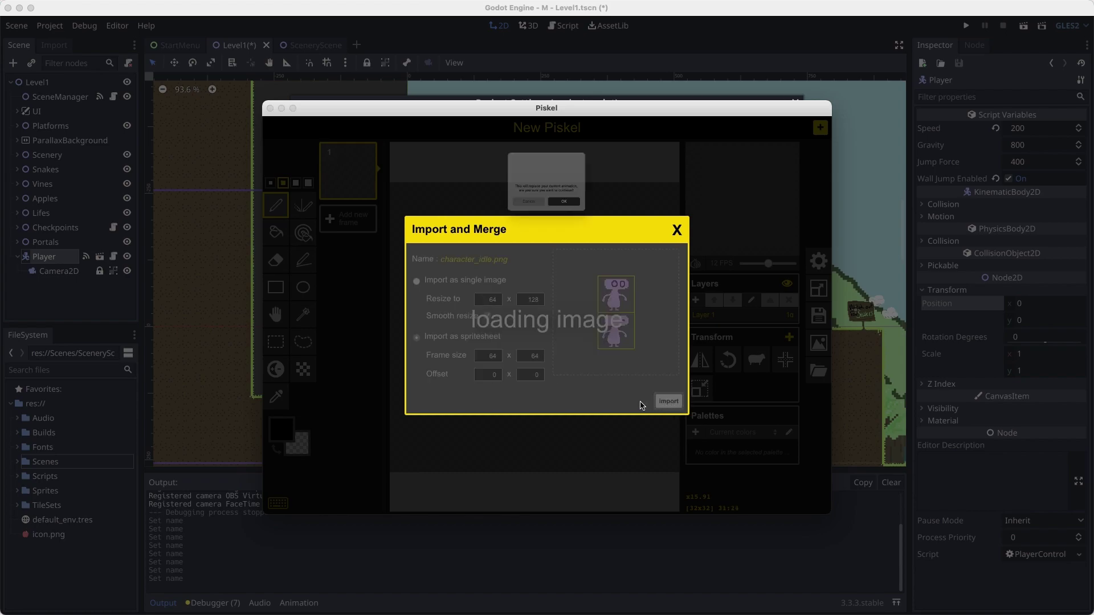
pyautogui.click(580, 219)
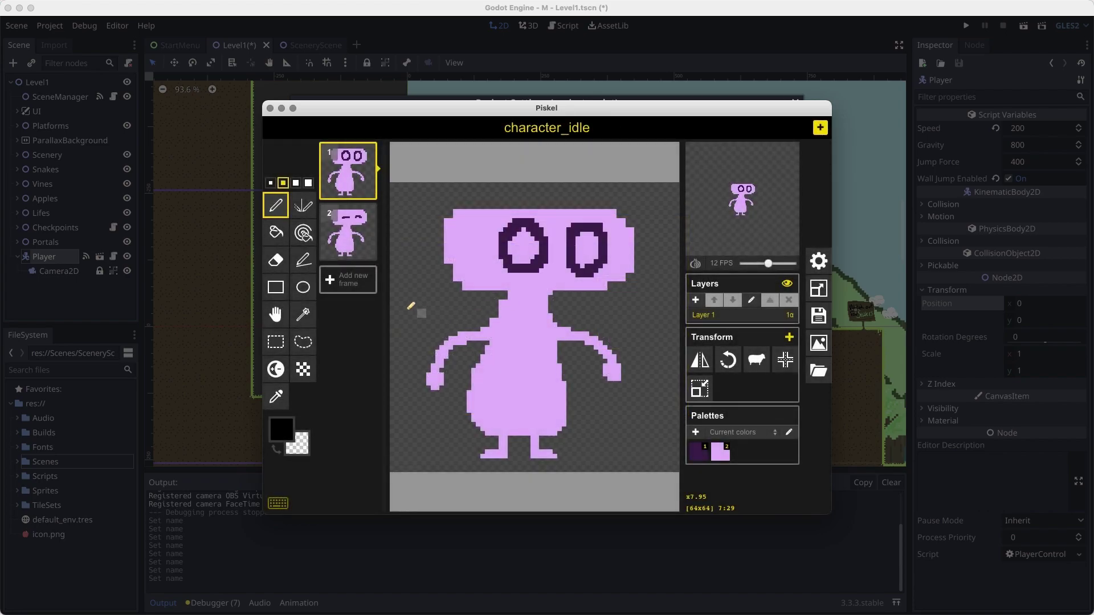
pyautogui.click(367, 214)
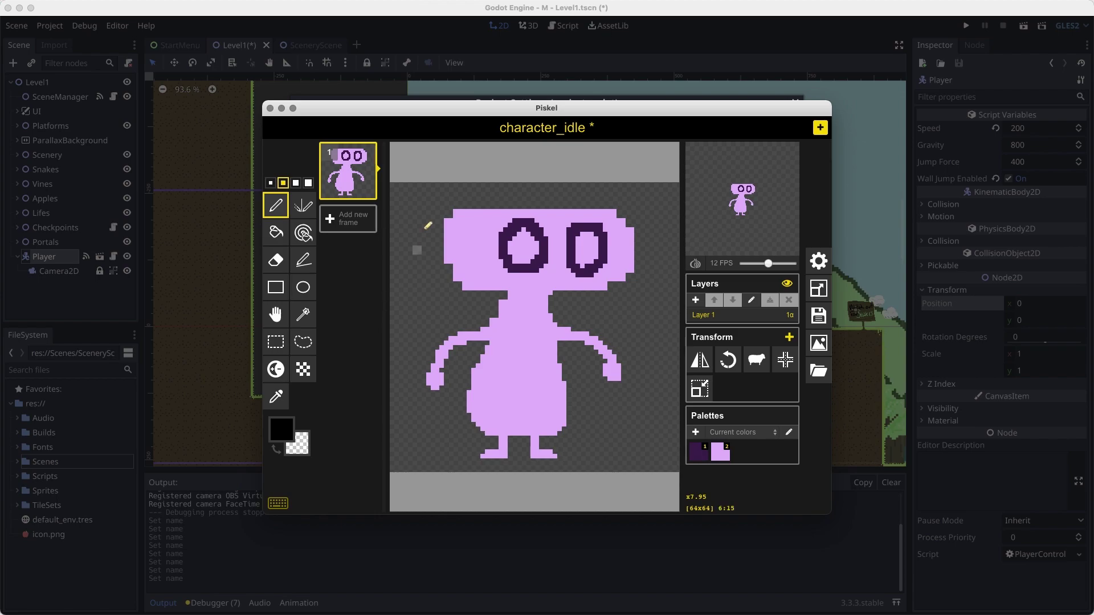
# Export the sprite as a PNG named icon.png into mmp270/Final/DesignerLabs, replacing the existing file, and quit Piskel without saving the sprite.
pyautogui.click(819, 343)
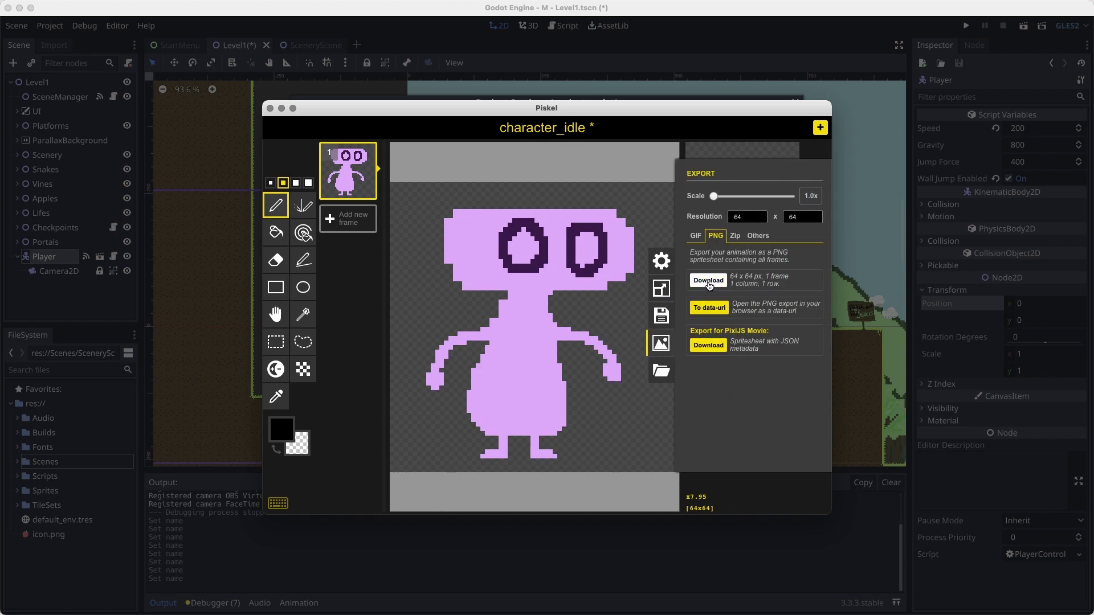
pyautogui.click(709, 286)
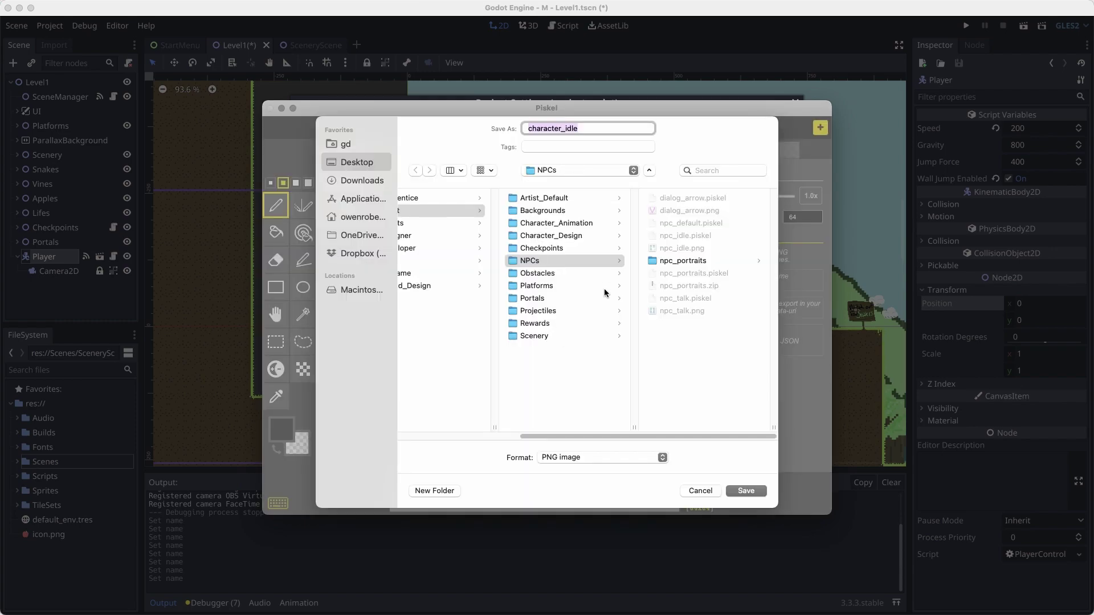
pyautogui.click(354, 160)
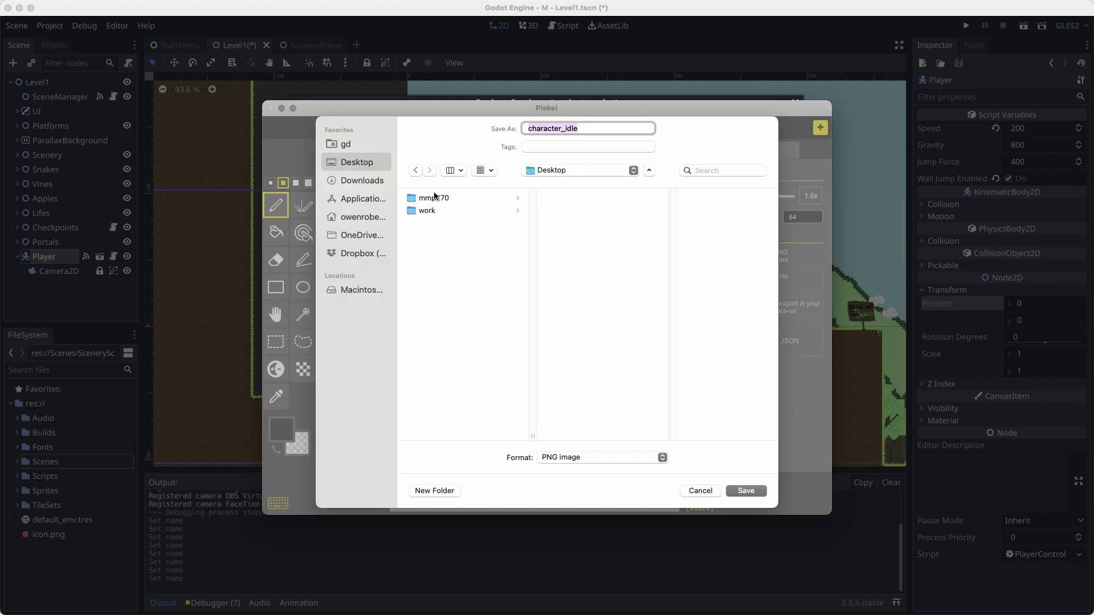
pyautogui.click(436, 197)
pyautogui.click(573, 273)
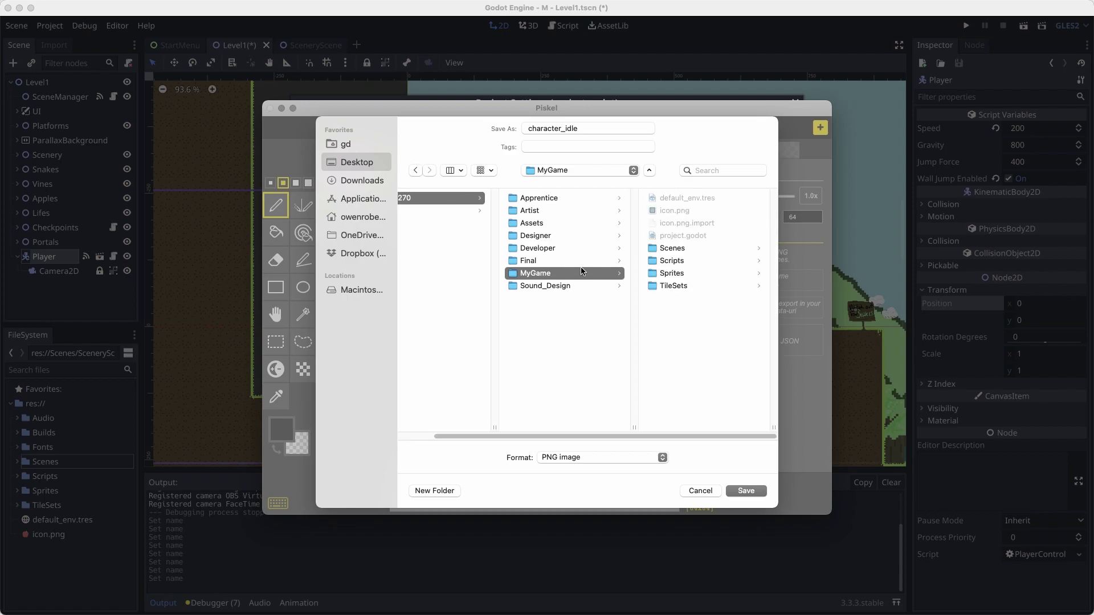
pyautogui.click(567, 261)
pyautogui.click(692, 210)
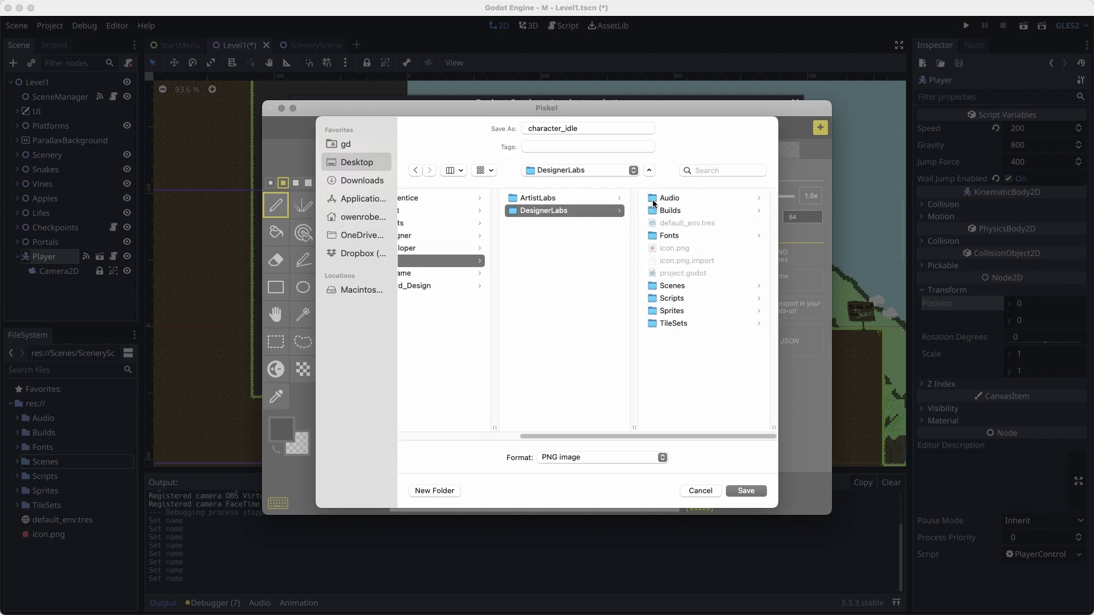
pyautogui.click(605, 128)
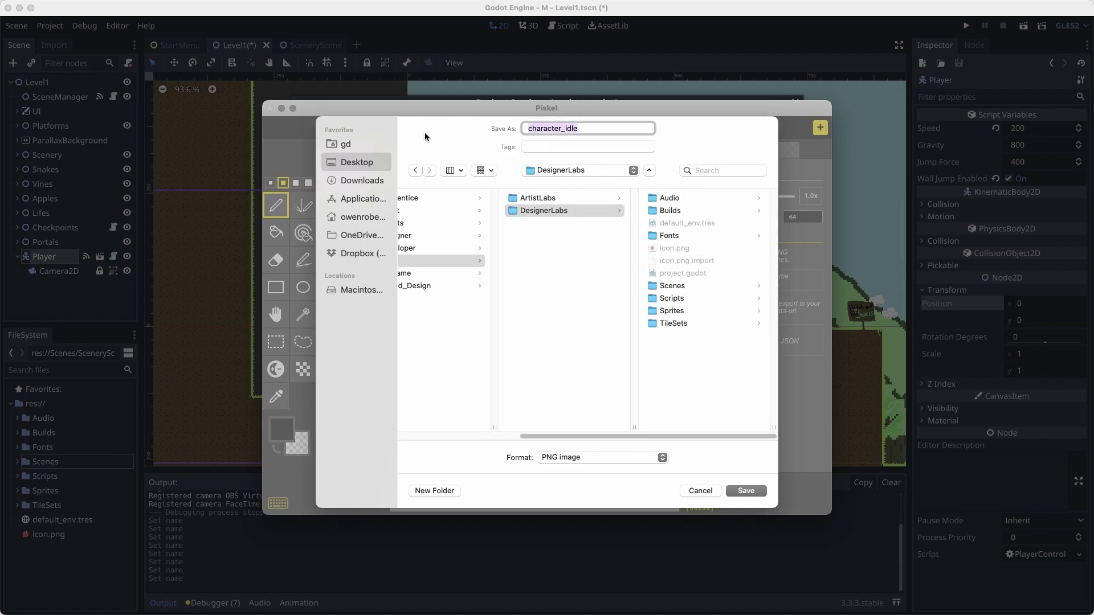
pyautogui.write('icon.png')
pyautogui.press('Return')
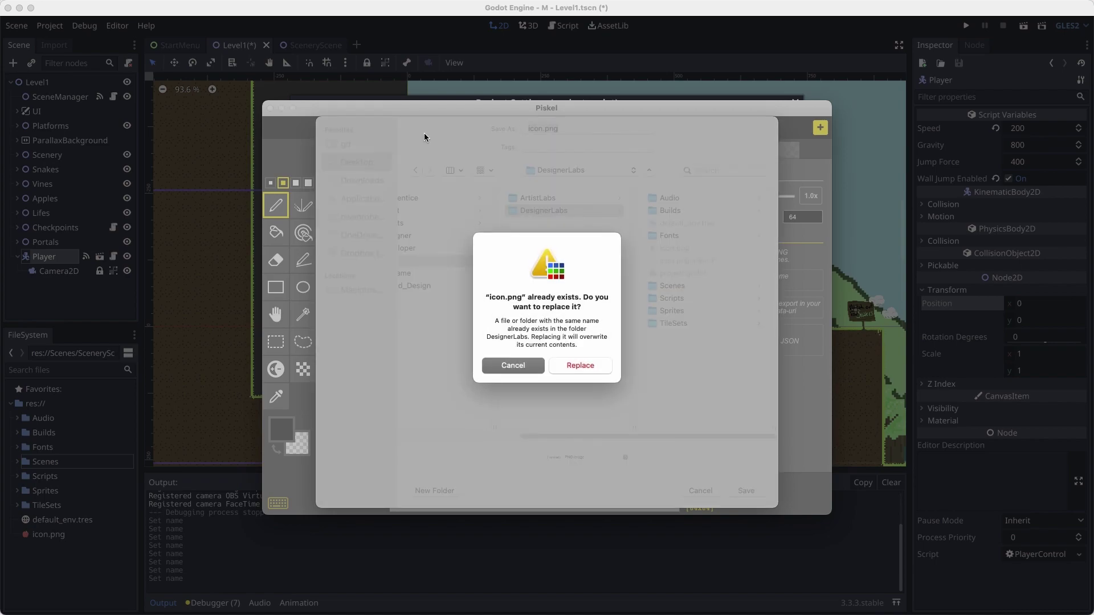
pyautogui.click(576, 366)
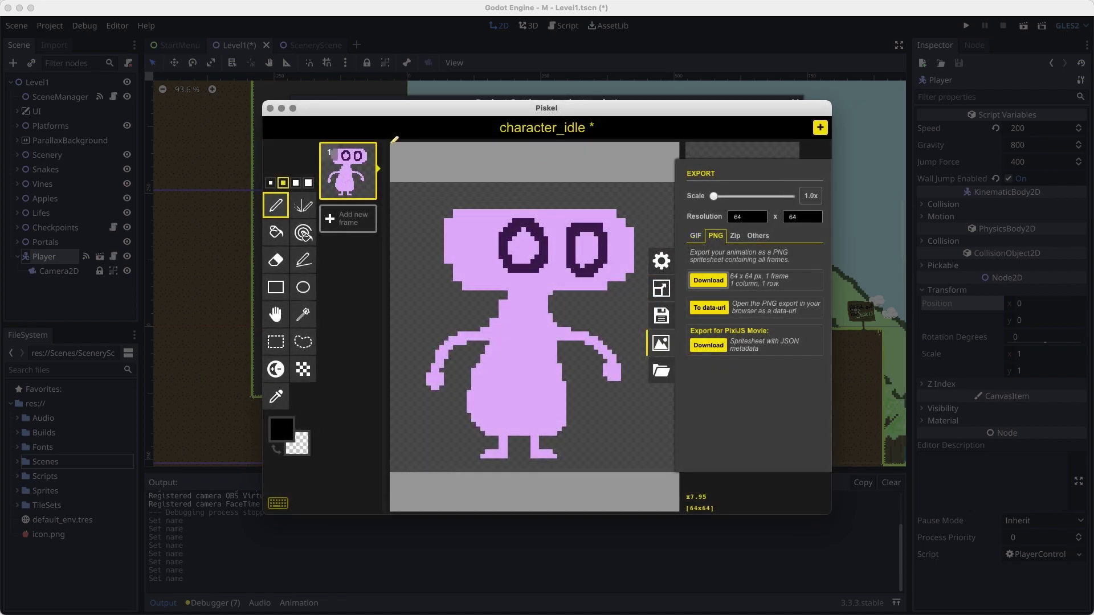
pyautogui.click(271, 109)
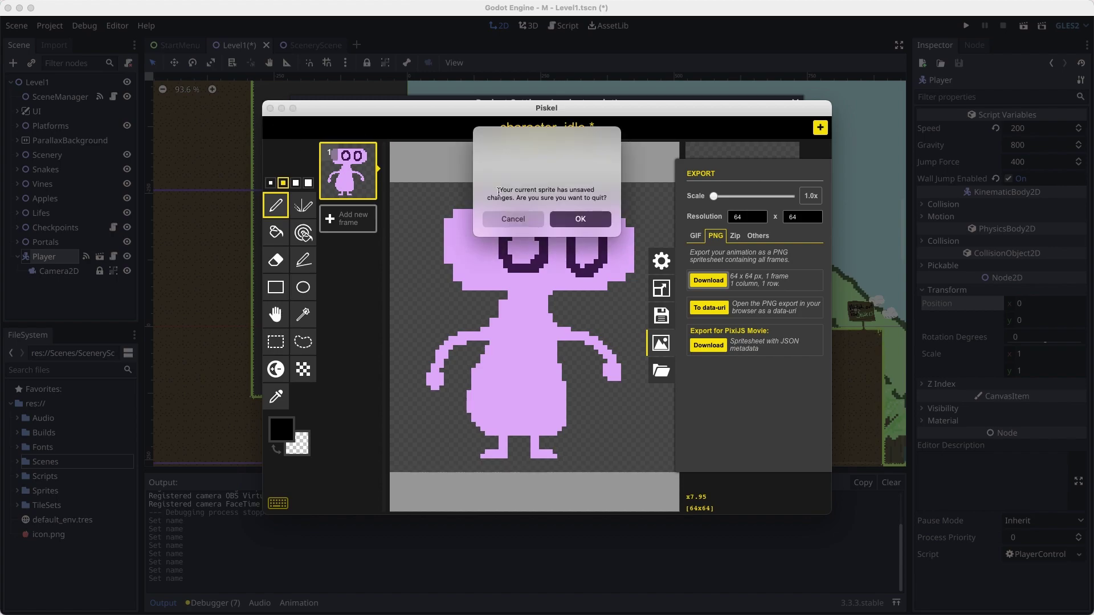
pyautogui.click(598, 217)
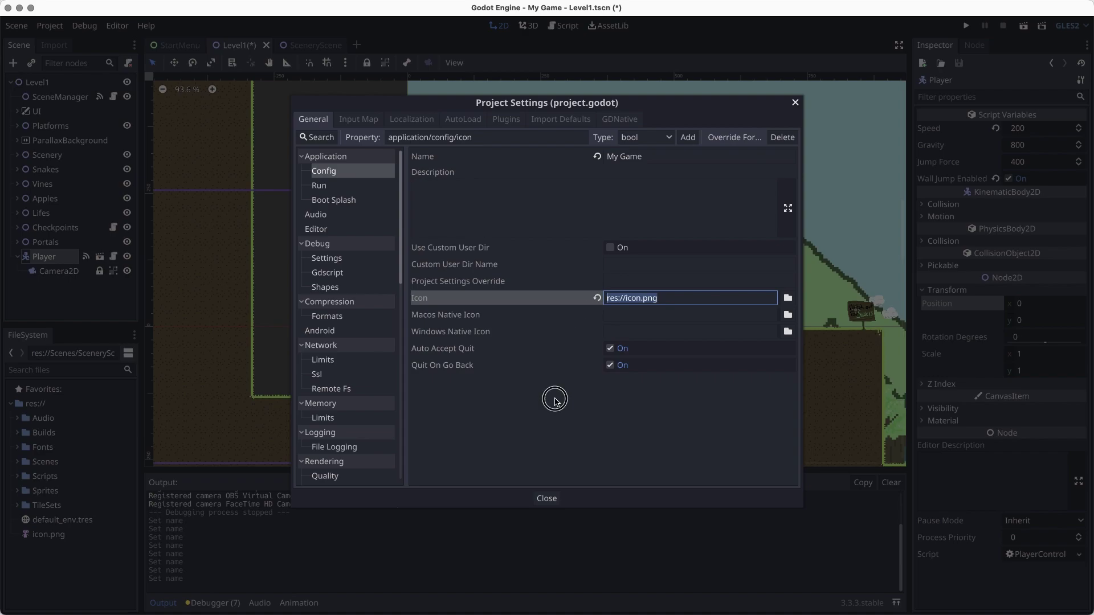
# Choose StartMenu.tscn from the Scenes folder as the project's main scene in the Run settings.
pyautogui.click(328, 188)
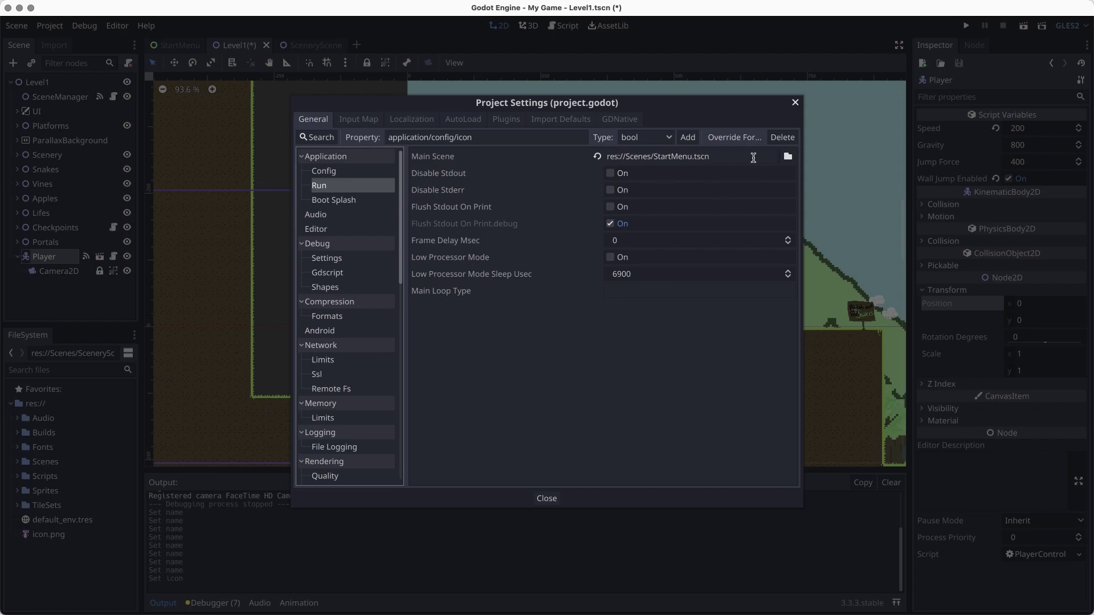
pyautogui.click(784, 162)
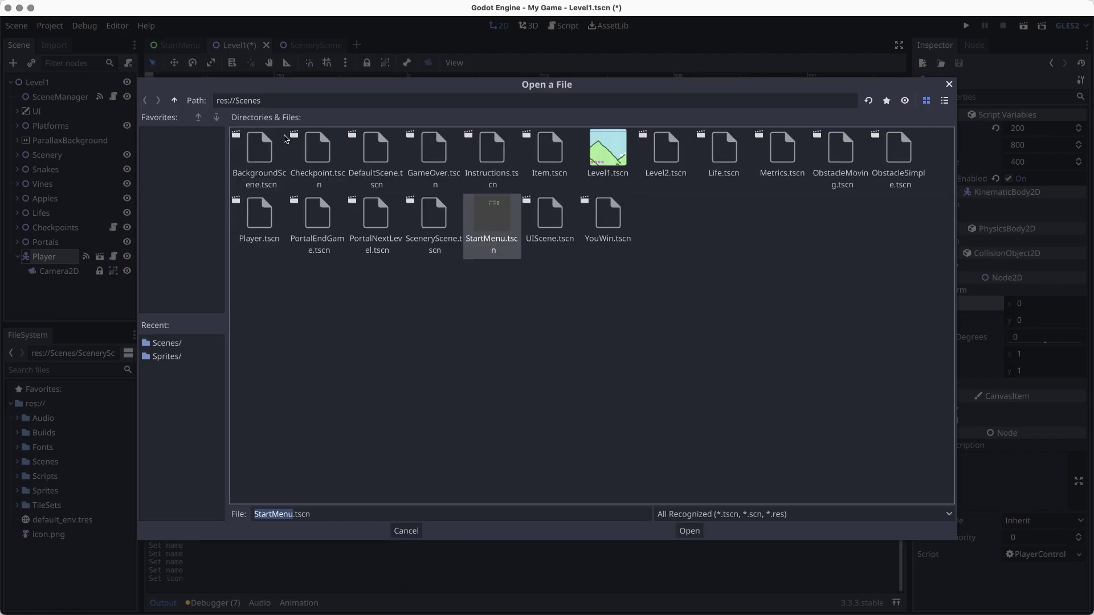
pyautogui.click(175, 100)
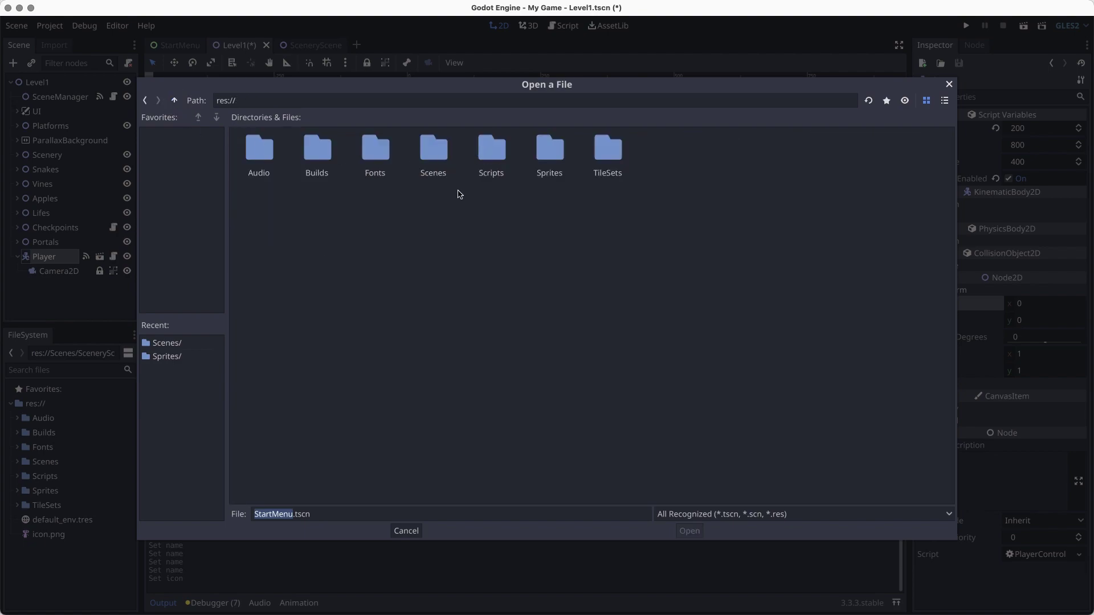
pyautogui.doubleClick(433, 151)
pyautogui.click(490, 218)
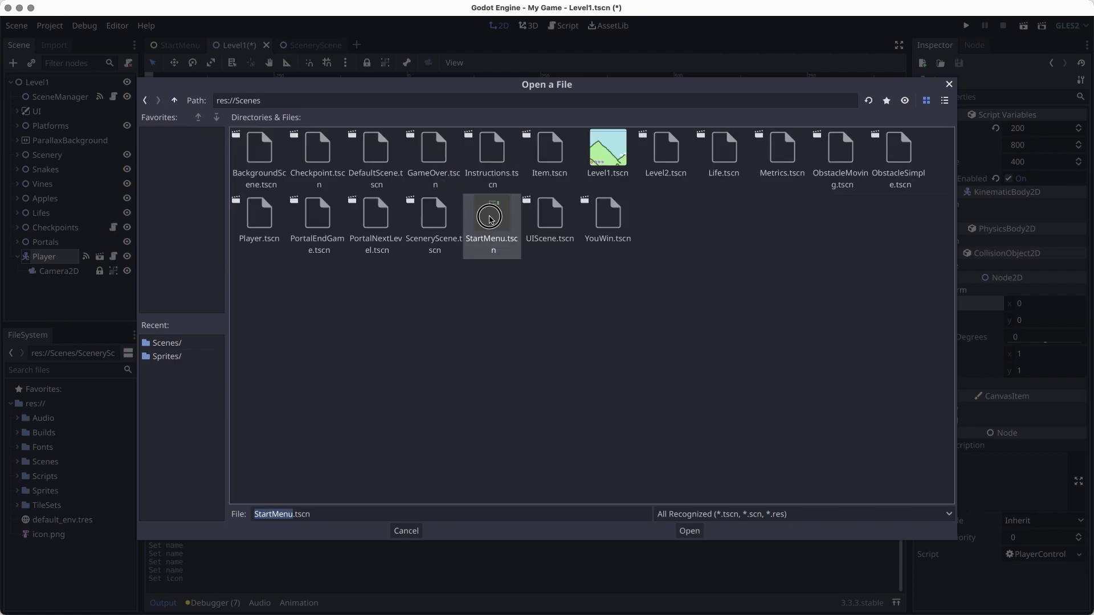
pyautogui.click(686, 531)
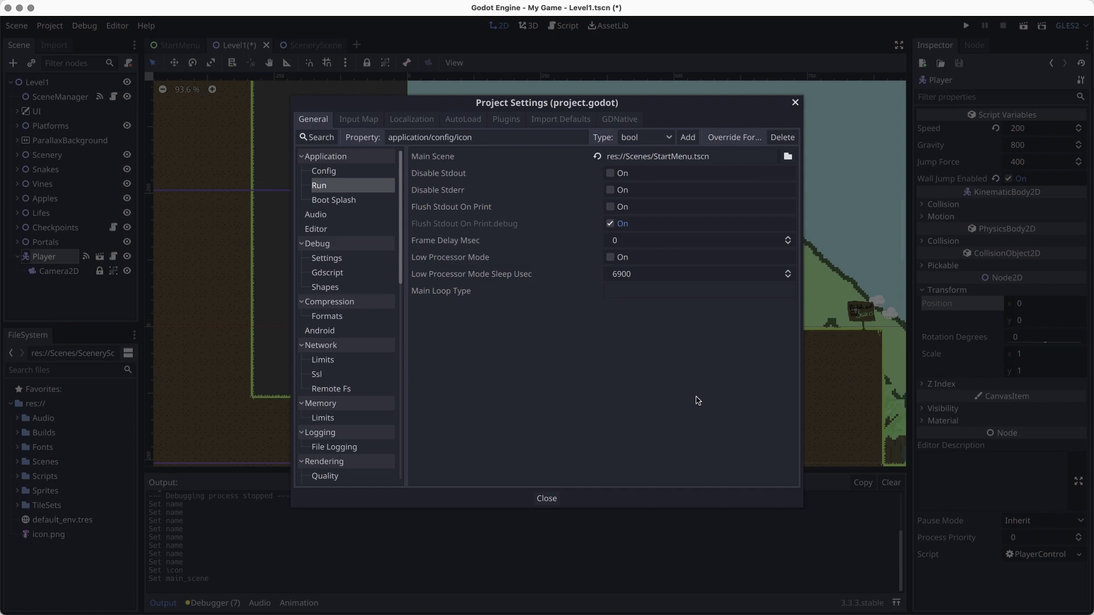
# Set the project's boot splash image to ui_title_title_graphic.png from the Sprites/ui_titles folder.
pyautogui.press('super+s')
pyautogui.click(330, 200)
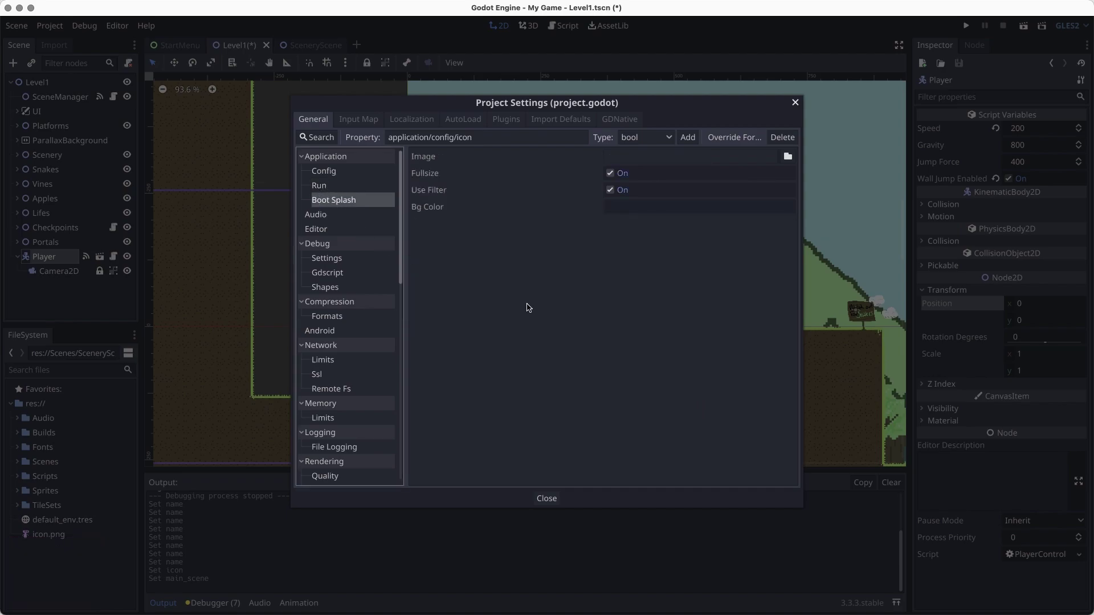
pyautogui.click(788, 156)
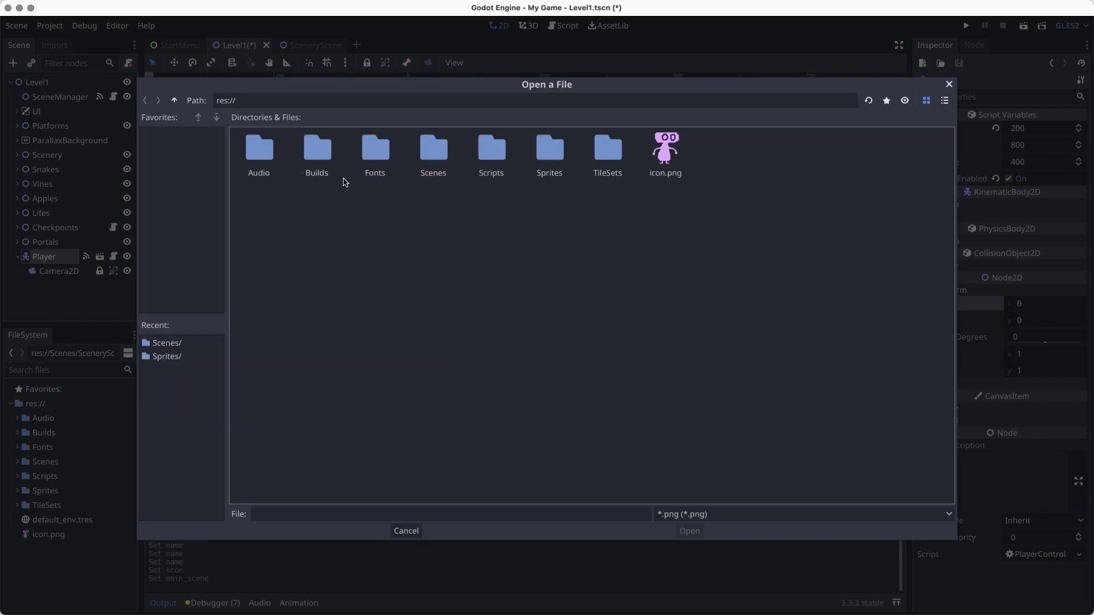
pyautogui.doubleClick(546, 157)
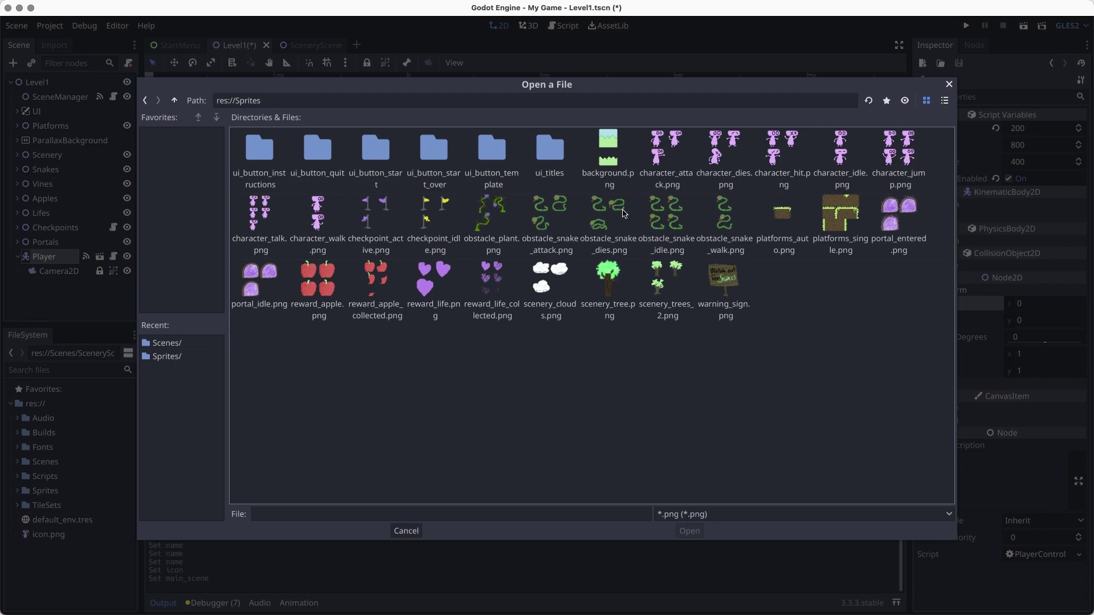
pyautogui.doubleClick(546, 154)
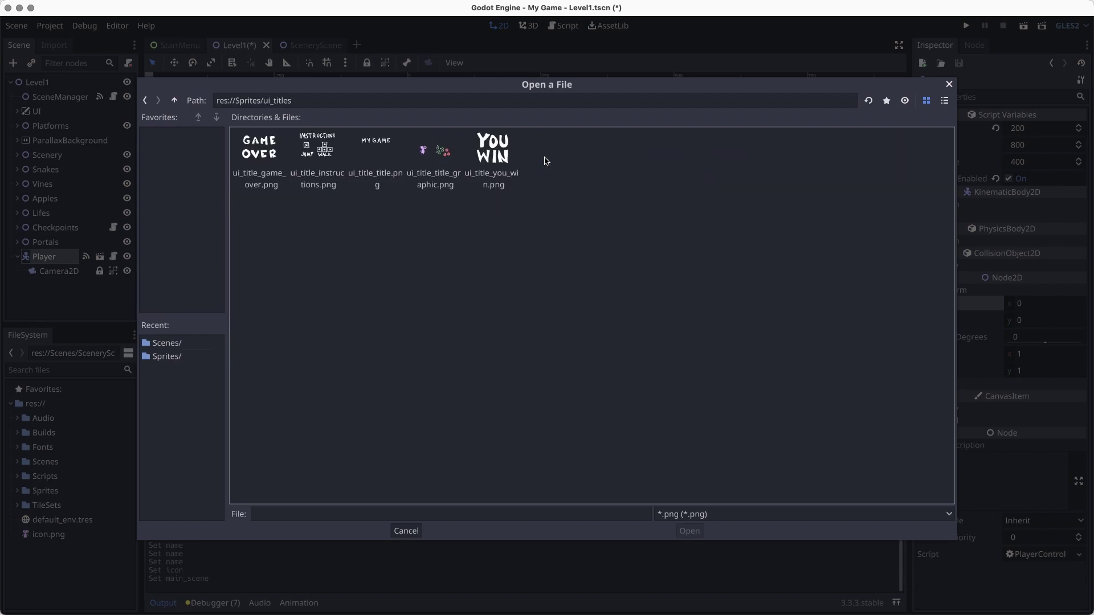
pyautogui.click(373, 152)
pyautogui.click(434, 183)
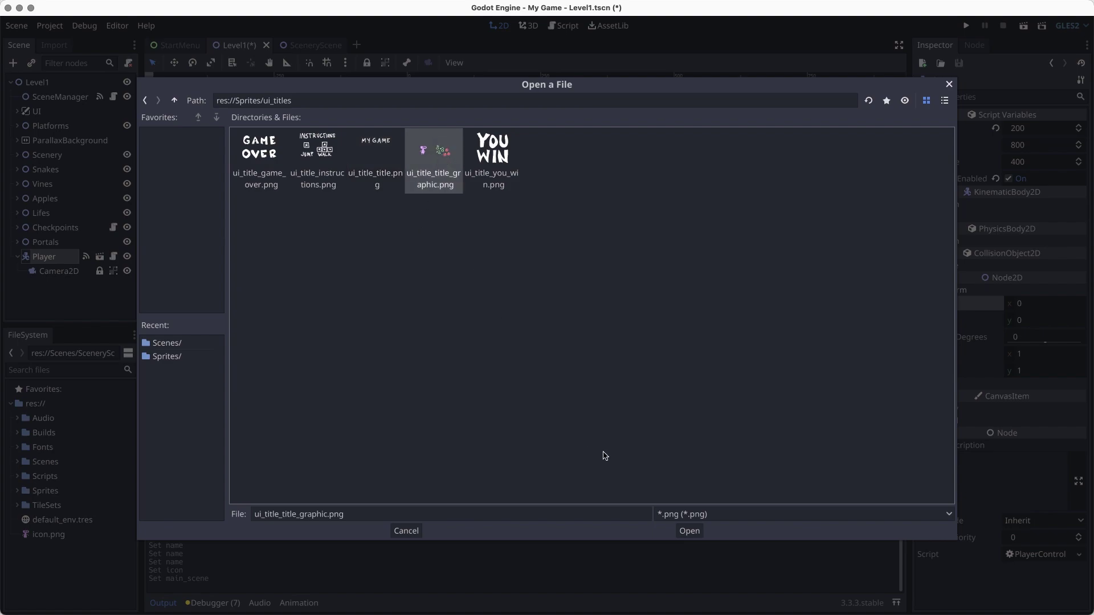
pyautogui.click(689, 531)
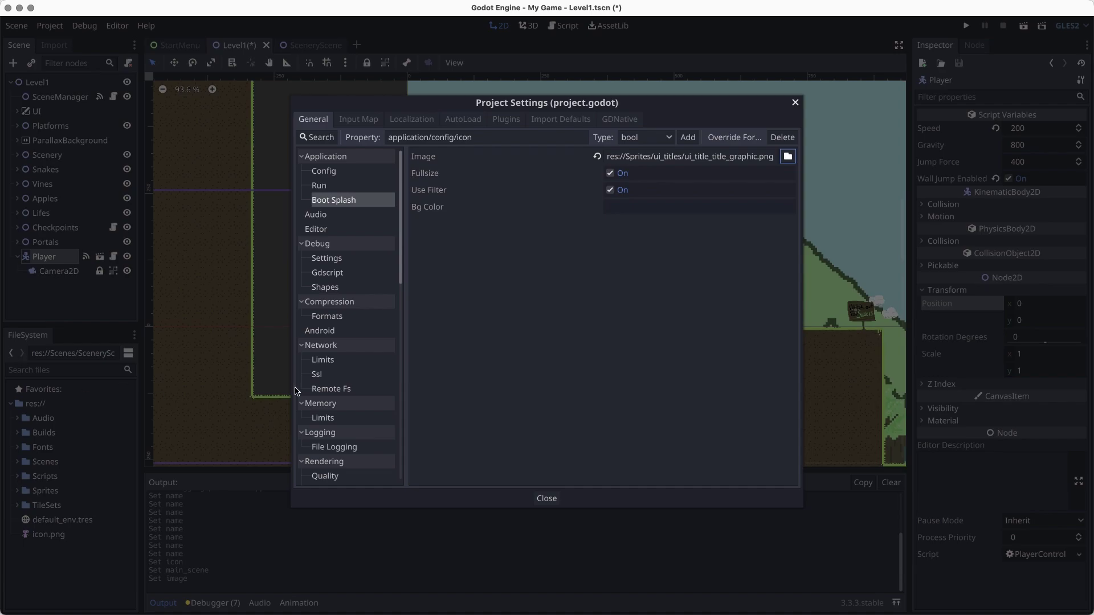
# Turn off Resizable in the Display Window settings, close the project settings and save the scene.
pyautogui.scroll(-10, 350, 311)
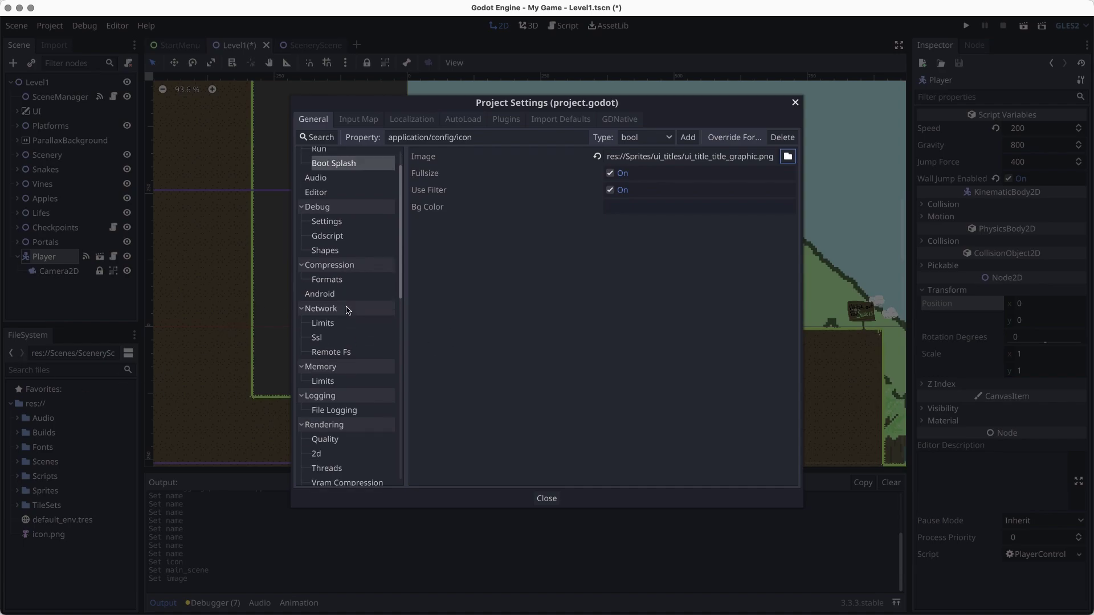
pyautogui.scroll(-2, 349, 355)
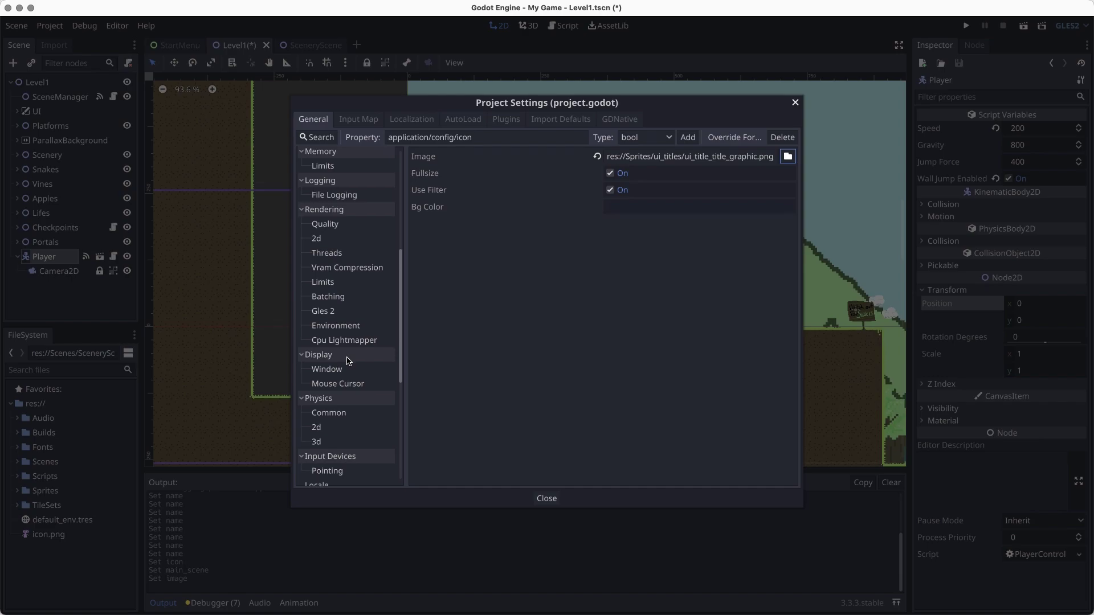
pyautogui.click(338, 324)
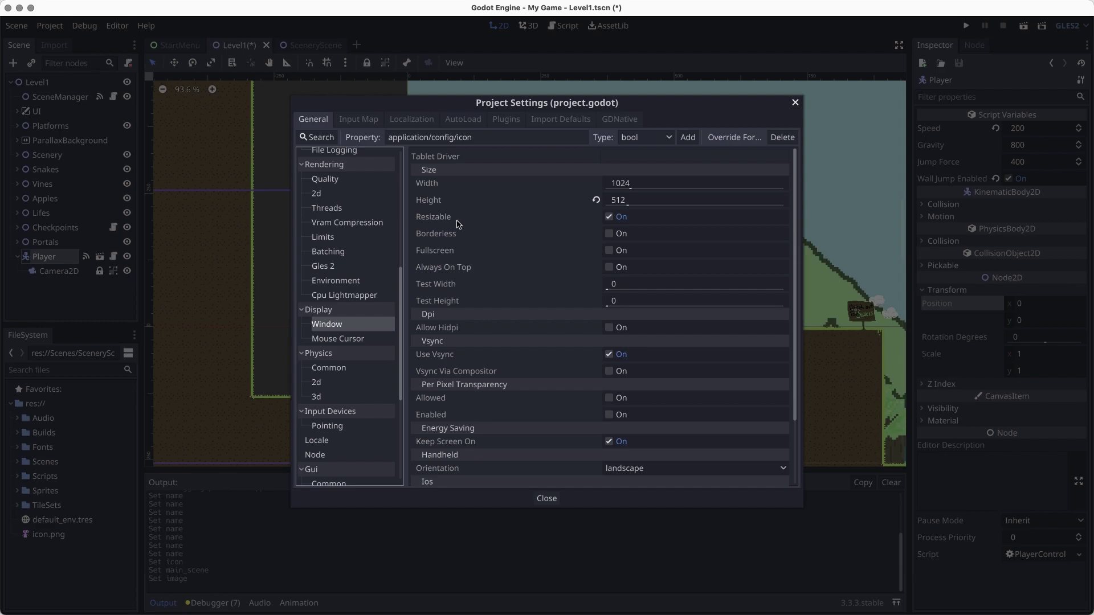
pyautogui.click(610, 217)
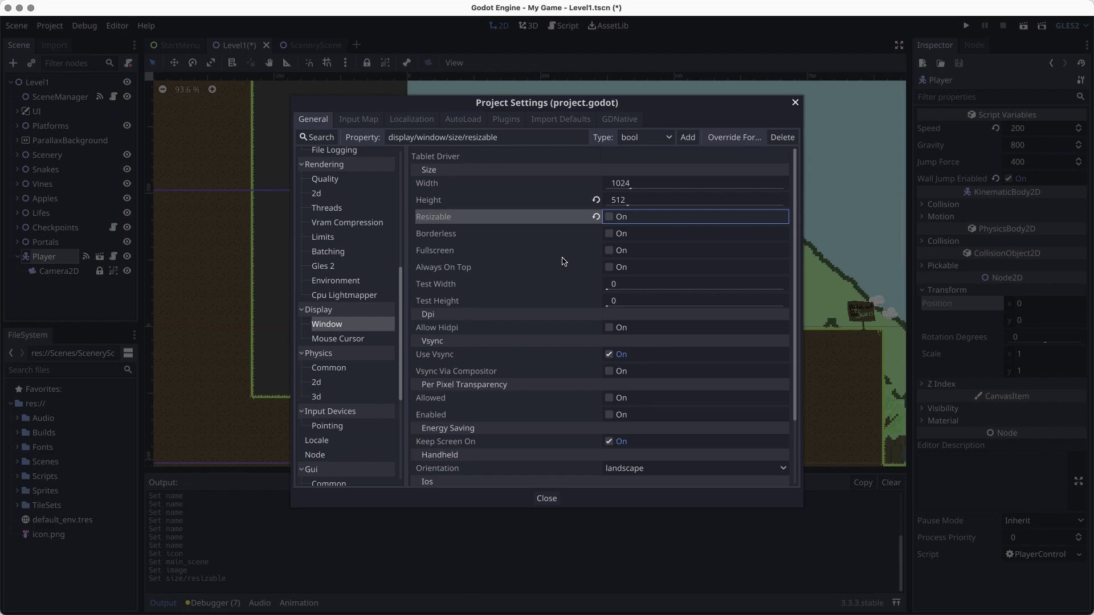
pyautogui.click(546, 498)
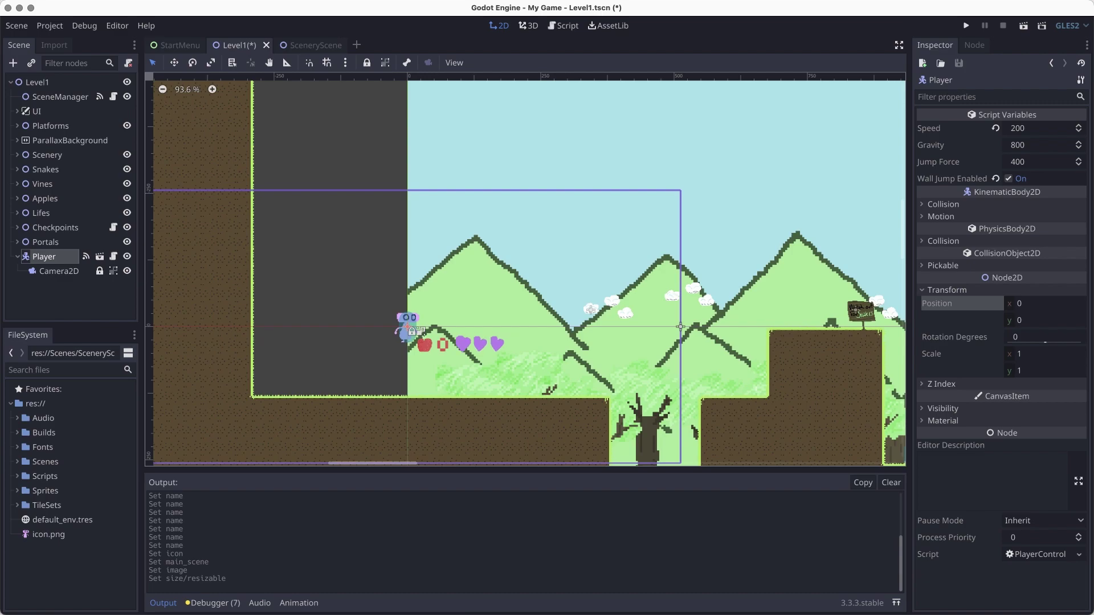
pyautogui.press('super+s')
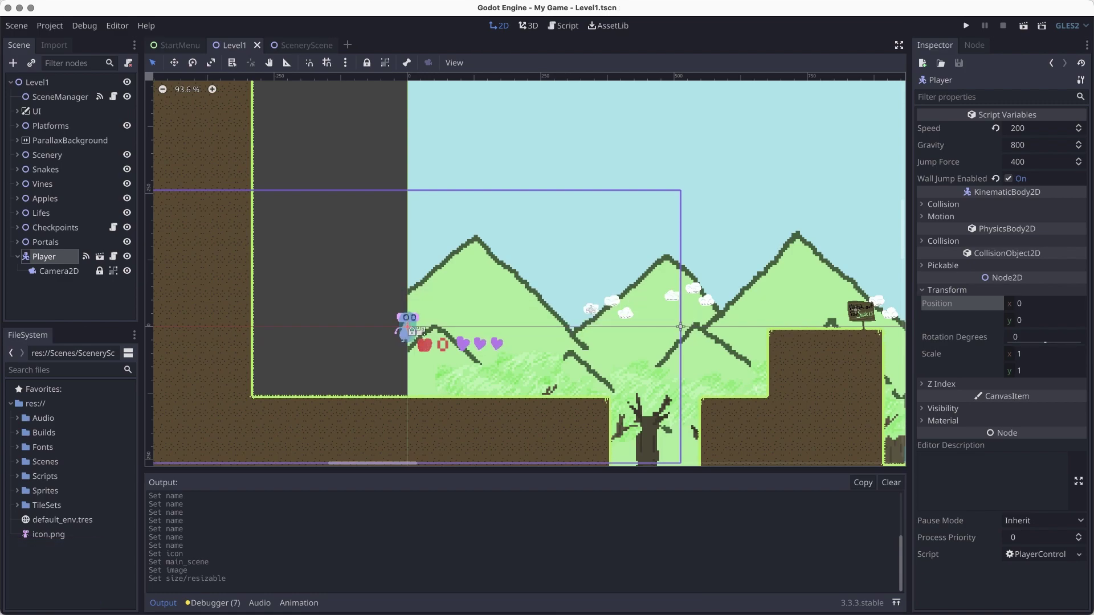
# Open the project export settings and add an HTML5 export preset.
pyautogui.click(51, 26)
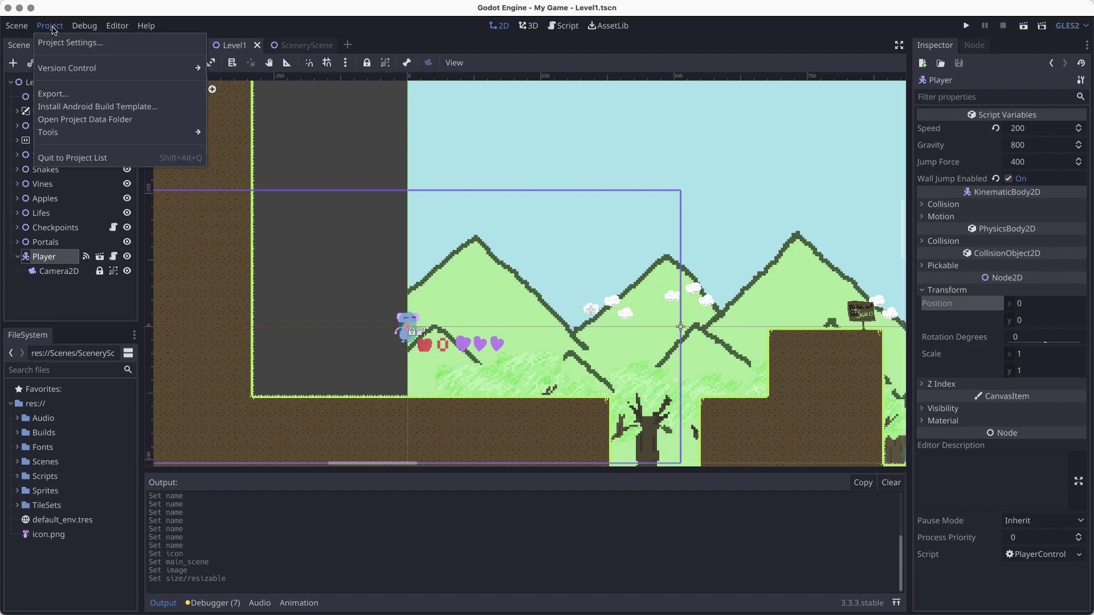
pyautogui.click(53, 93)
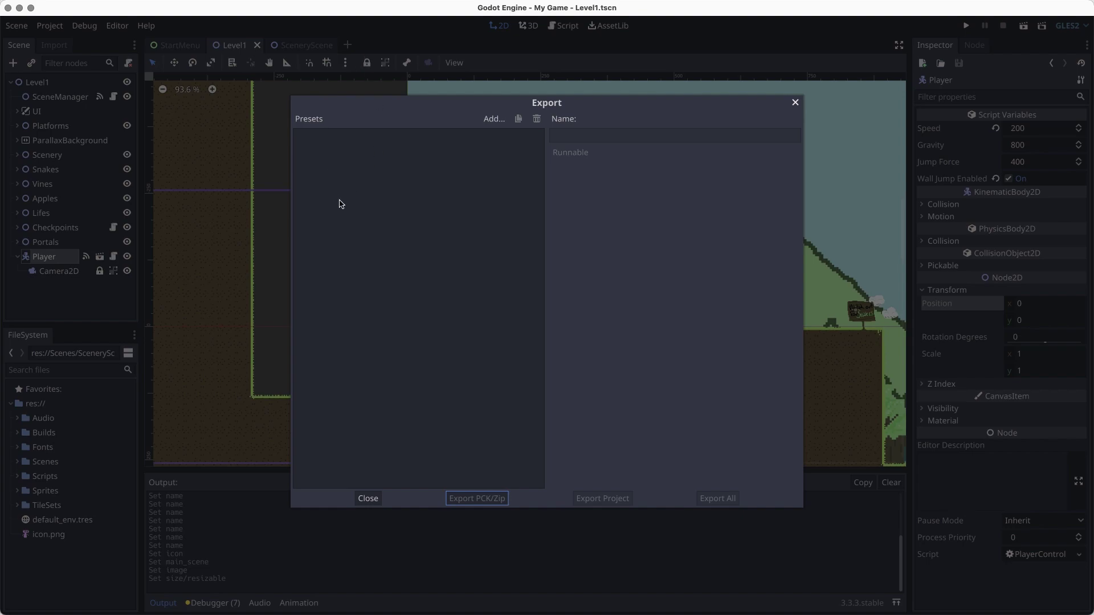
pyautogui.click(496, 119)
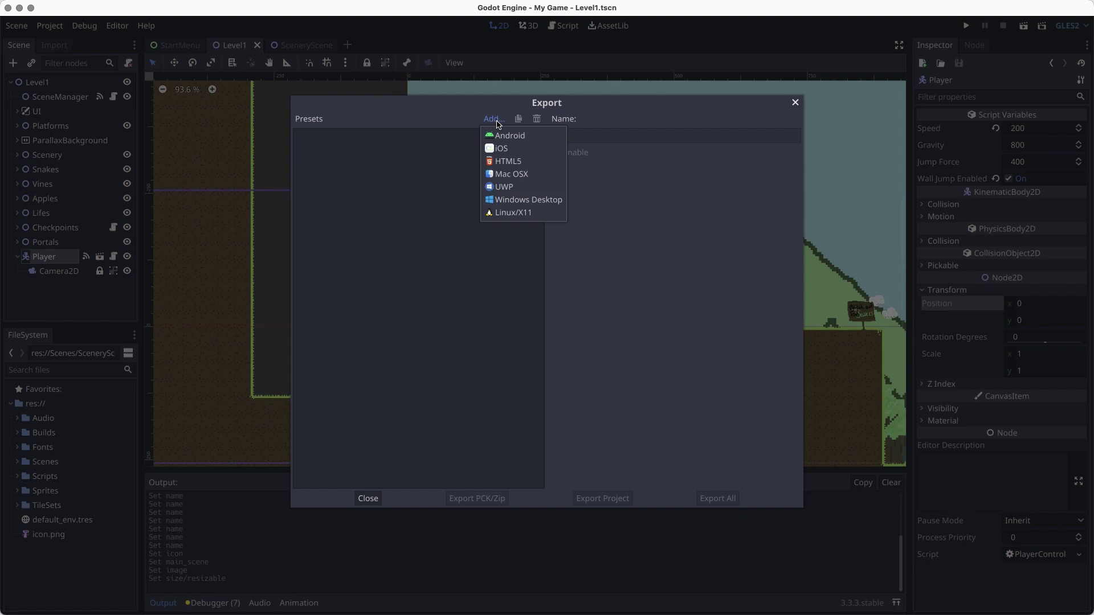
pyautogui.click(509, 159)
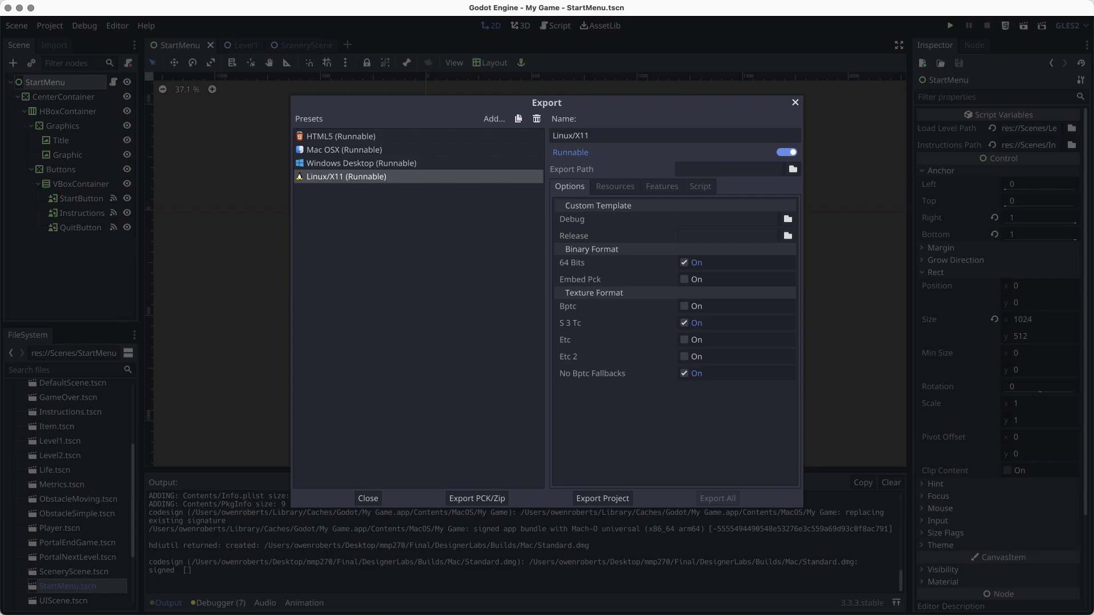
# Start redownloading the 3.3.3 stable export templates from the official mirror, cancel the download and close the template manager.
pyautogui.click(795, 102)
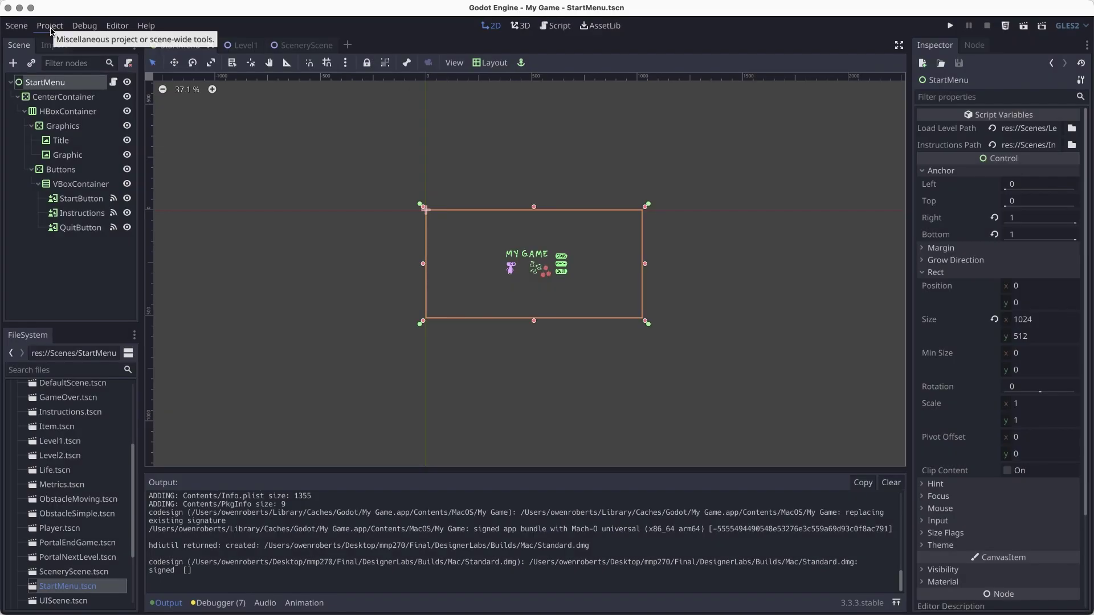
pyautogui.click(117, 25)
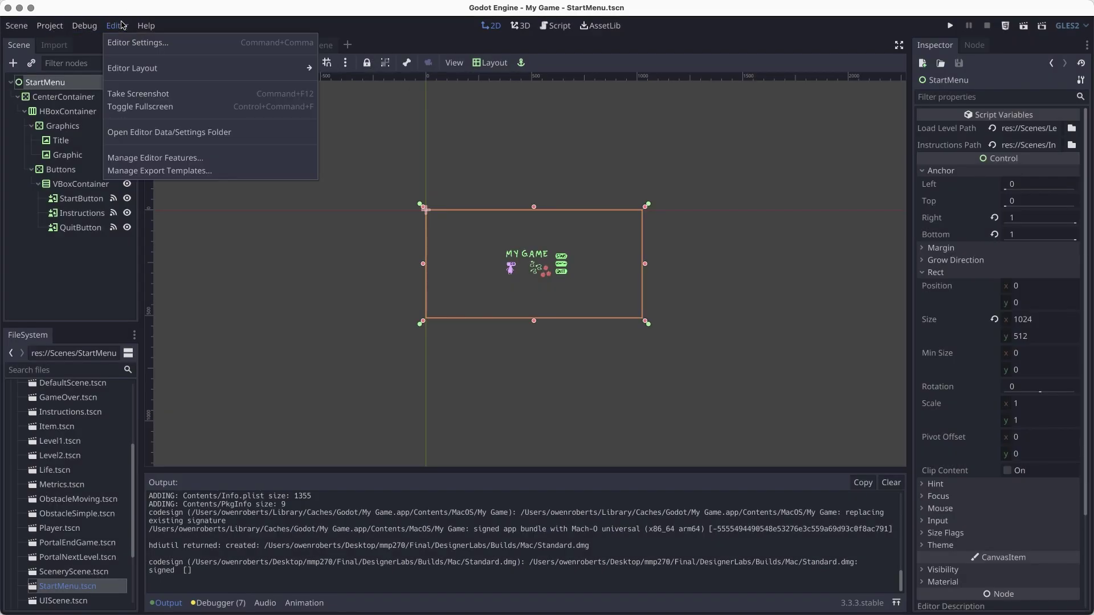
pyautogui.click(172, 176)
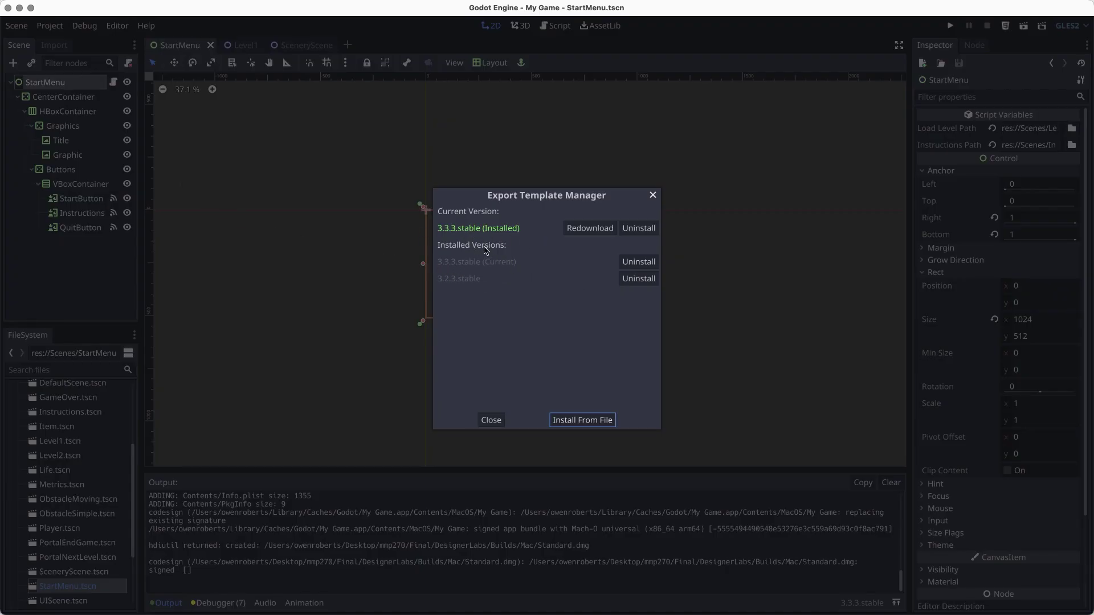
pyautogui.press('Tab')
pyautogui.click(601, 234)
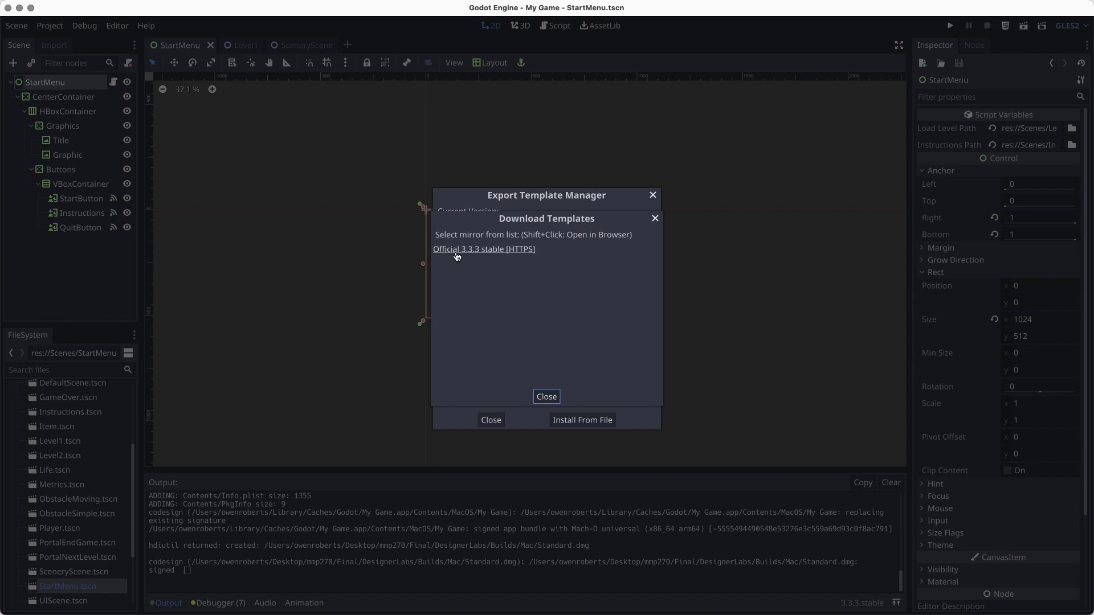
pyautogui.click(519, 251)
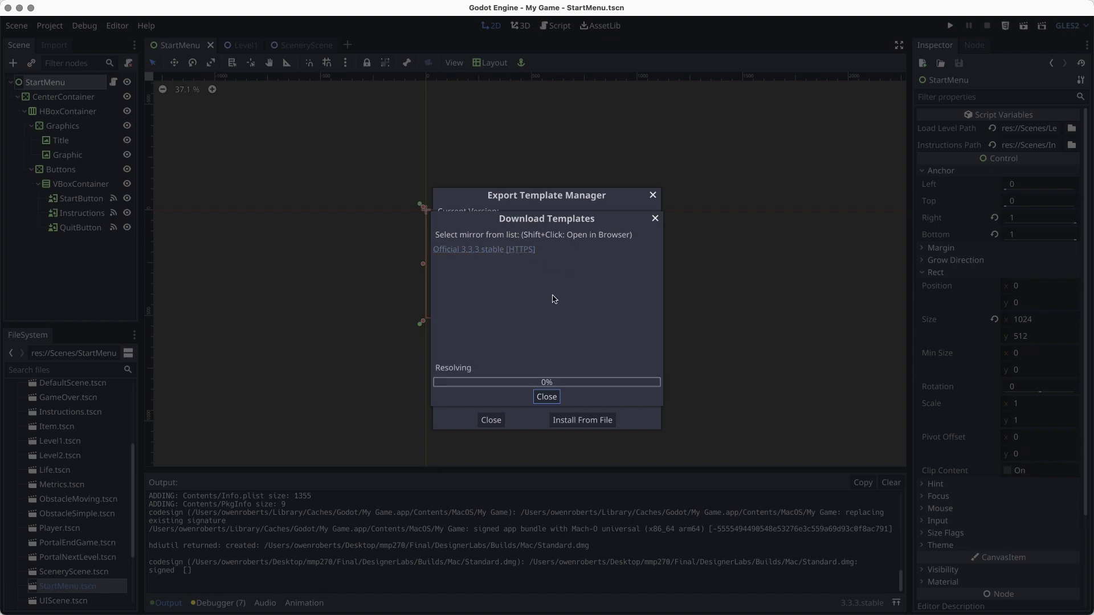
pyautogui.press('Escape')
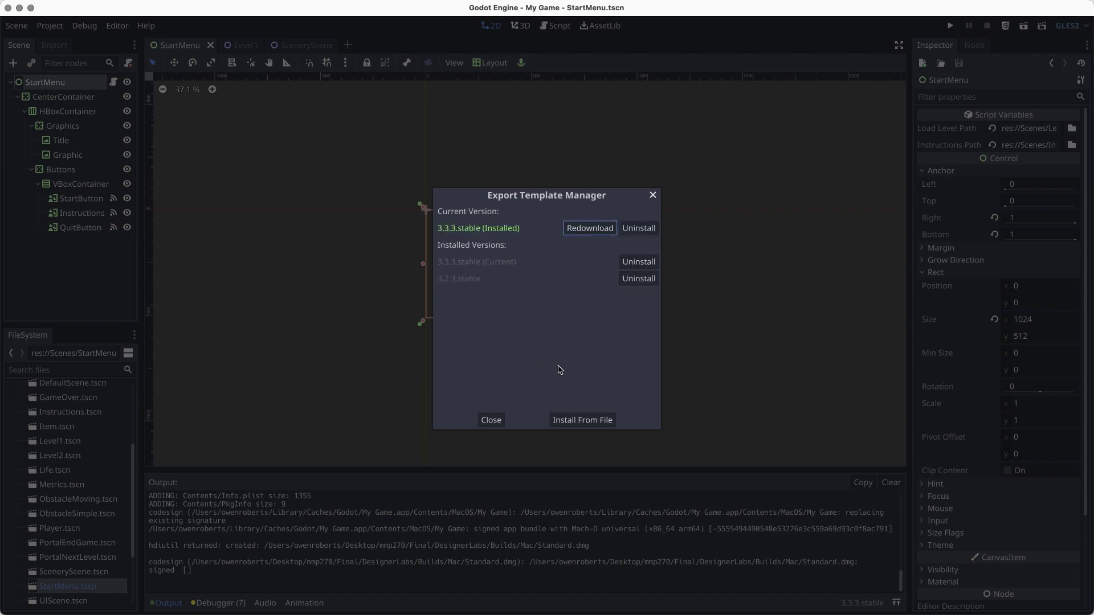
pyautogui.click(653, 195)
# Reopen the project export settings and examine the HTML5 preset's resource export modes and general options.
pyautogui.click(84, 26)
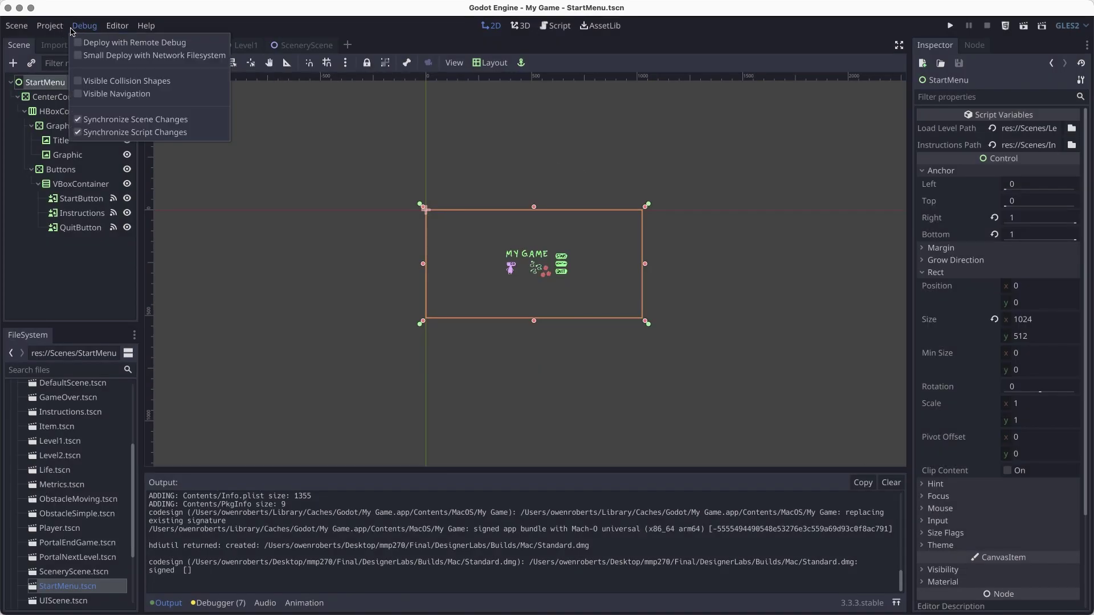
pyautogui.click(51, 92)
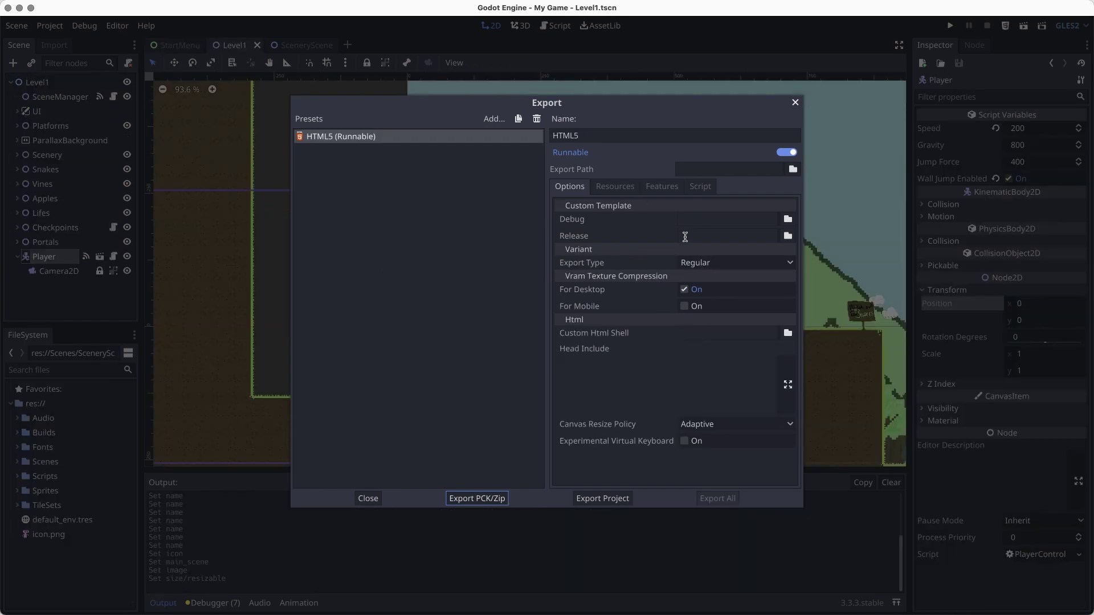
pyautogui.click(618, 190)
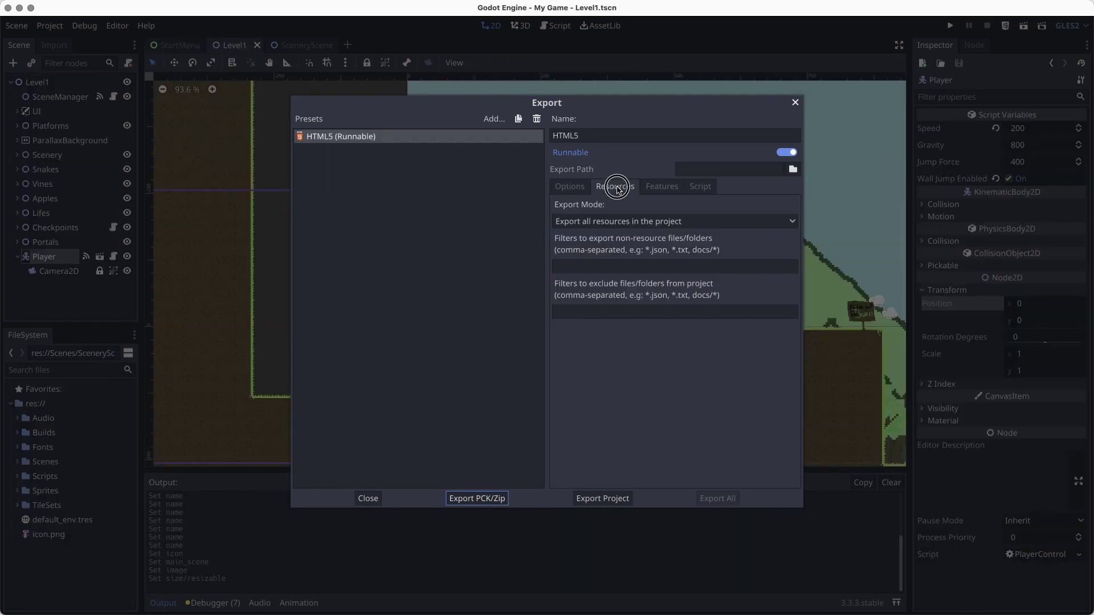
pyautogui.click(614, 227)
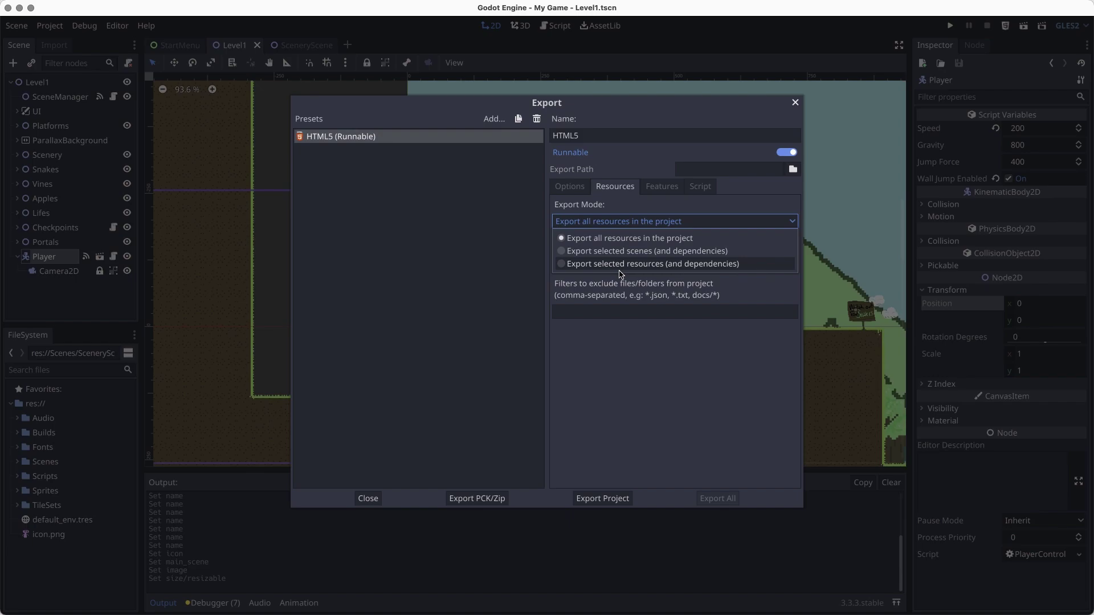
pyautogui.click(623, 218)
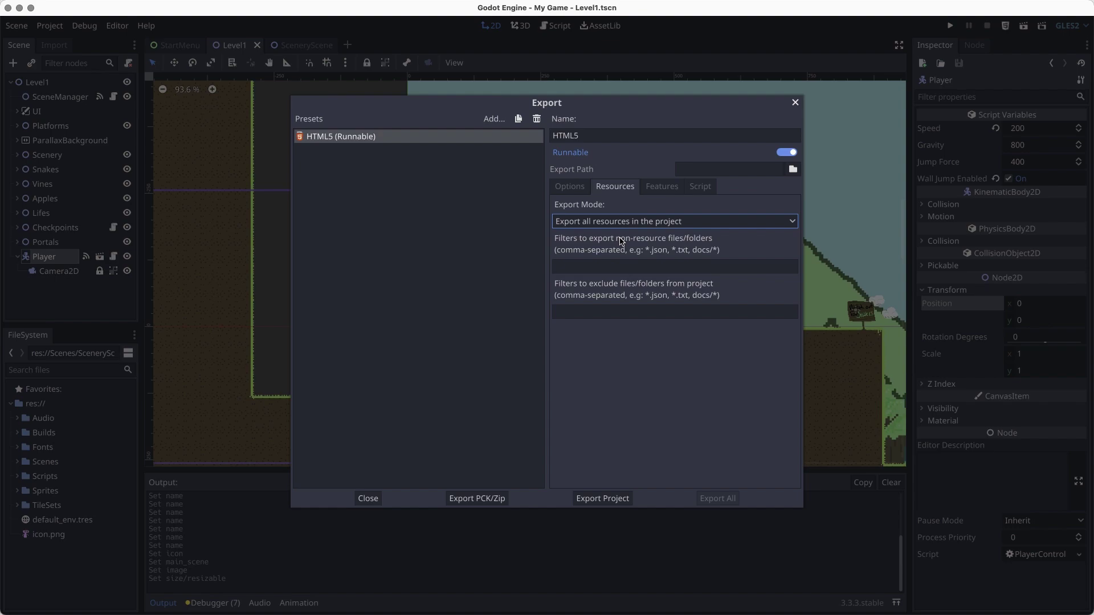
pyautogui.click(558, 192)
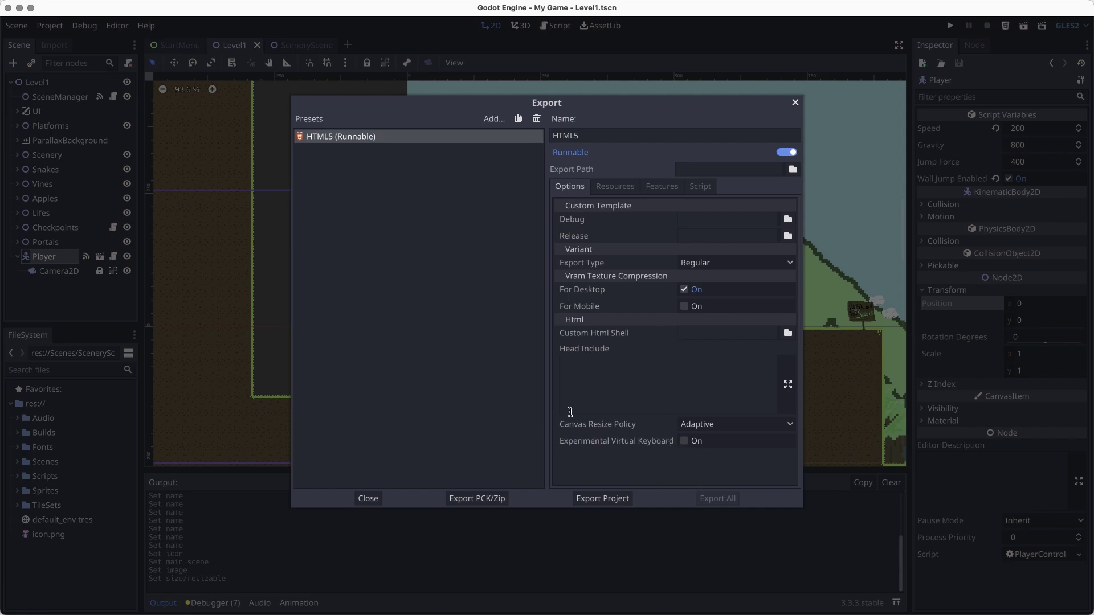
# Export the HTML5 project with debug as Standard.html into the DesignerLabs/Builds/Web folder.
pyautogui.click(607, 499)
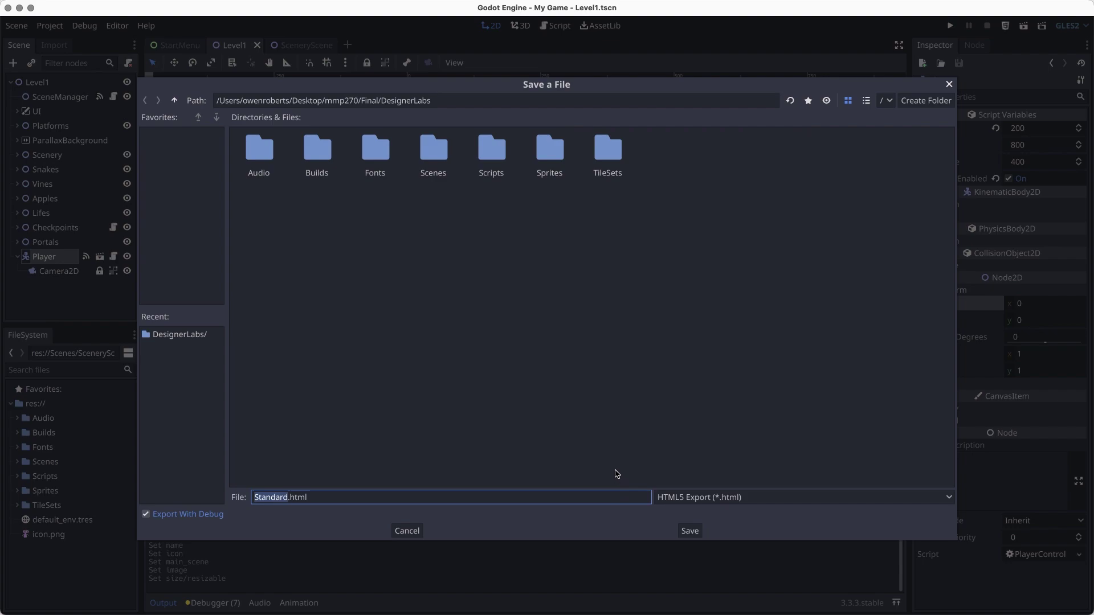
pyautogui.doubleClick(315, 149)
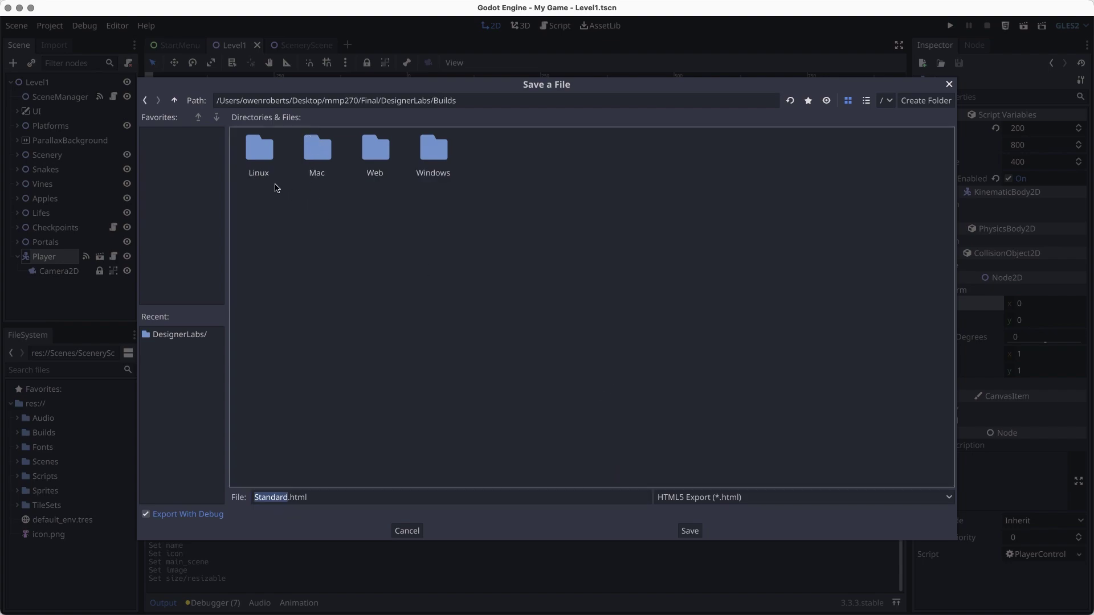
pyautogui.doubleClick(380, 155)
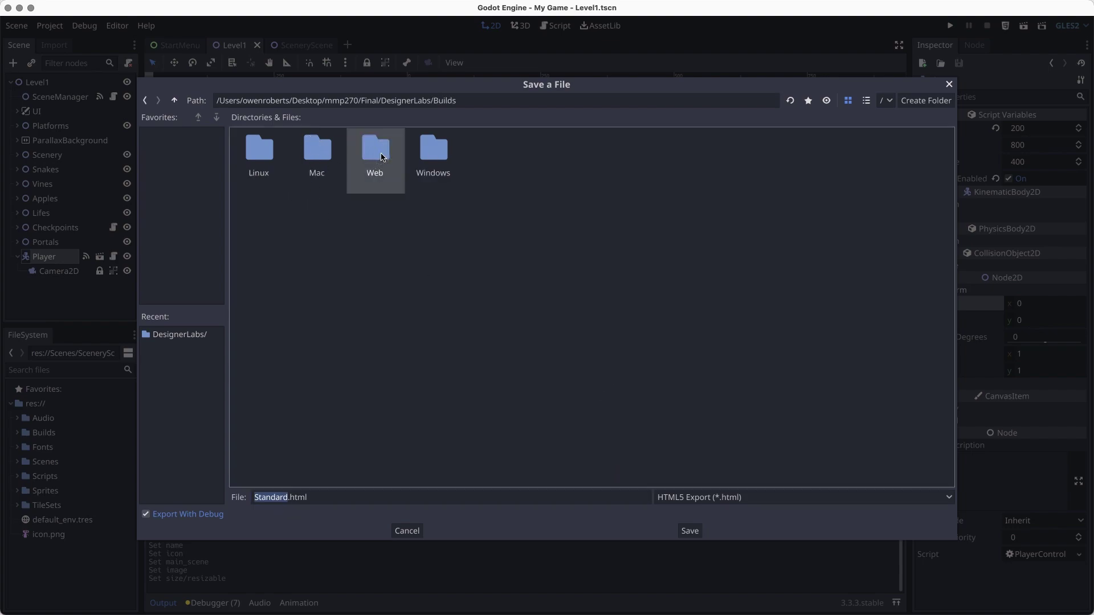
pyautogui.click(682, 527)
# Switch to Finder, close the ArtistLabs window and select Standard.html in DesignerLabs/Builds/Web to inspect the exported files.
pyautogui.press('super+Tab')
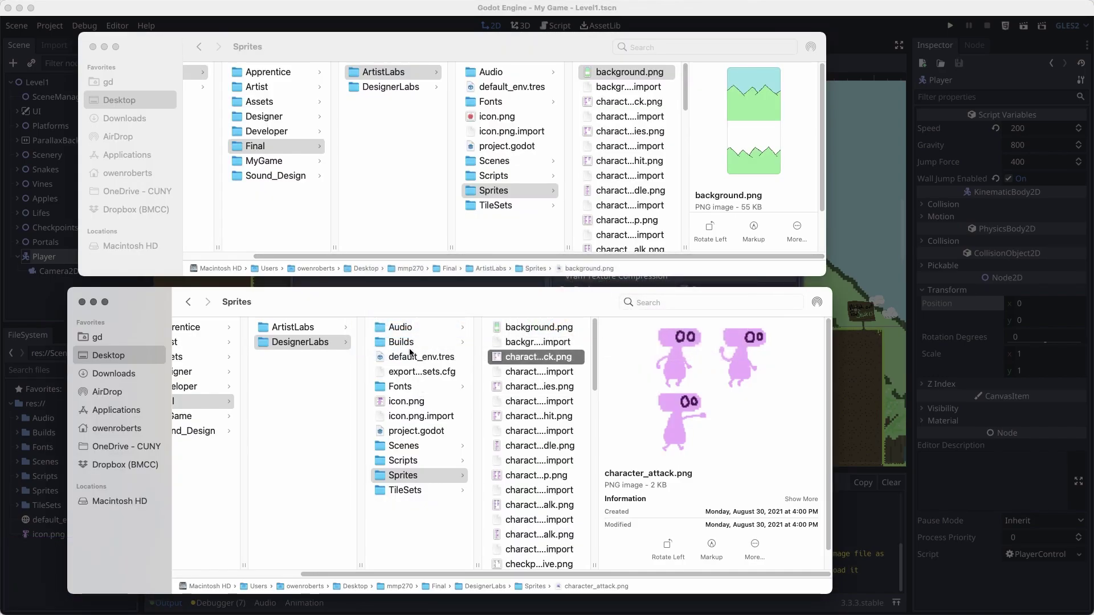
pyautogui.click(406, 342)
pyautogui.click(95, 47)
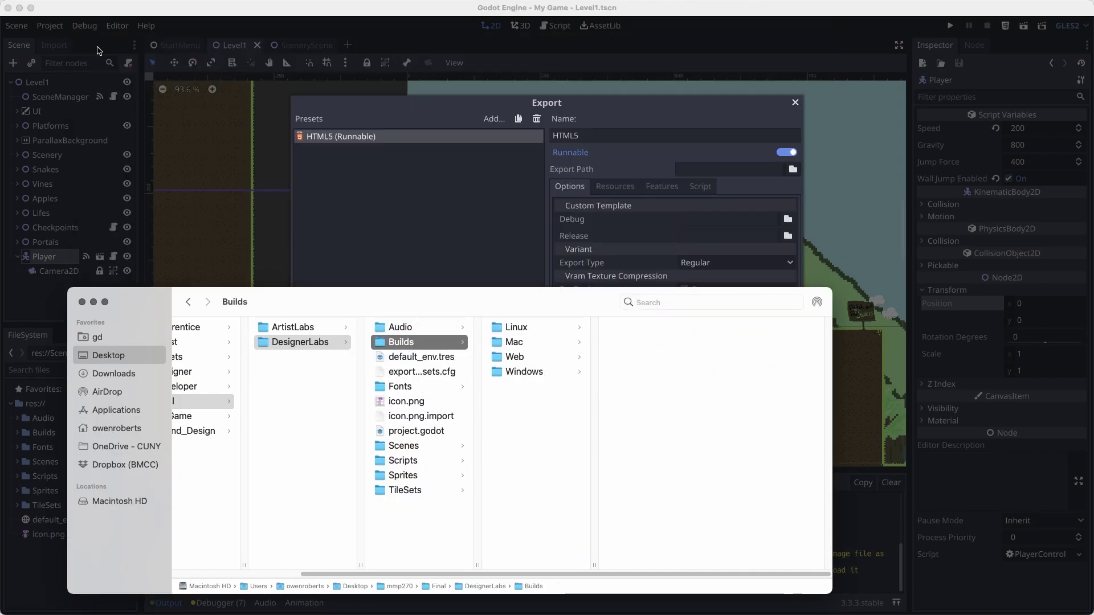
pyautogui.click(524, 359)
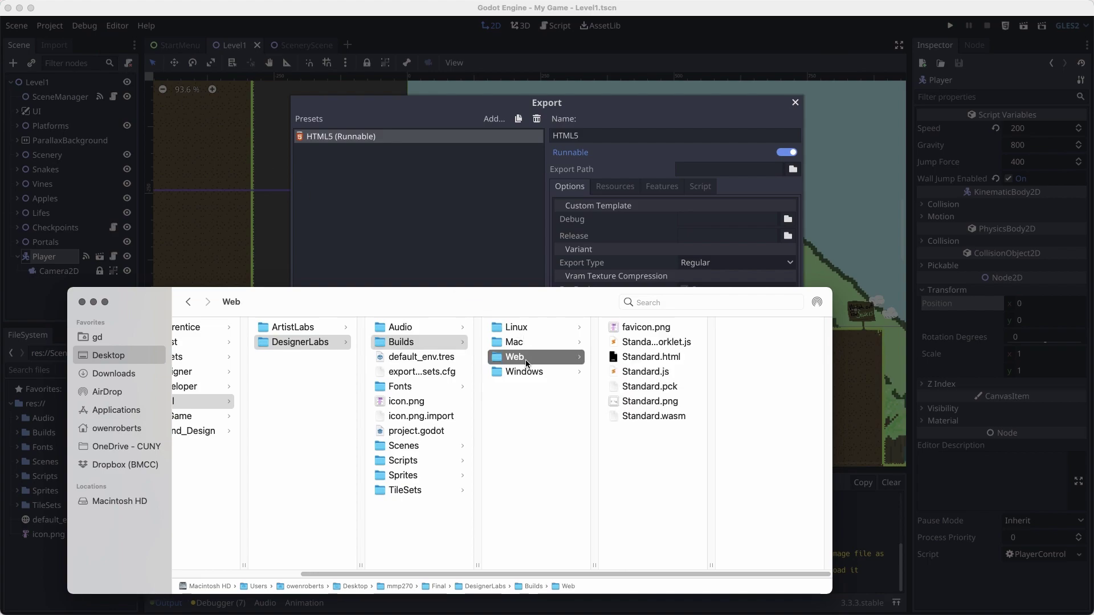
pyautogui.click(650, 357)
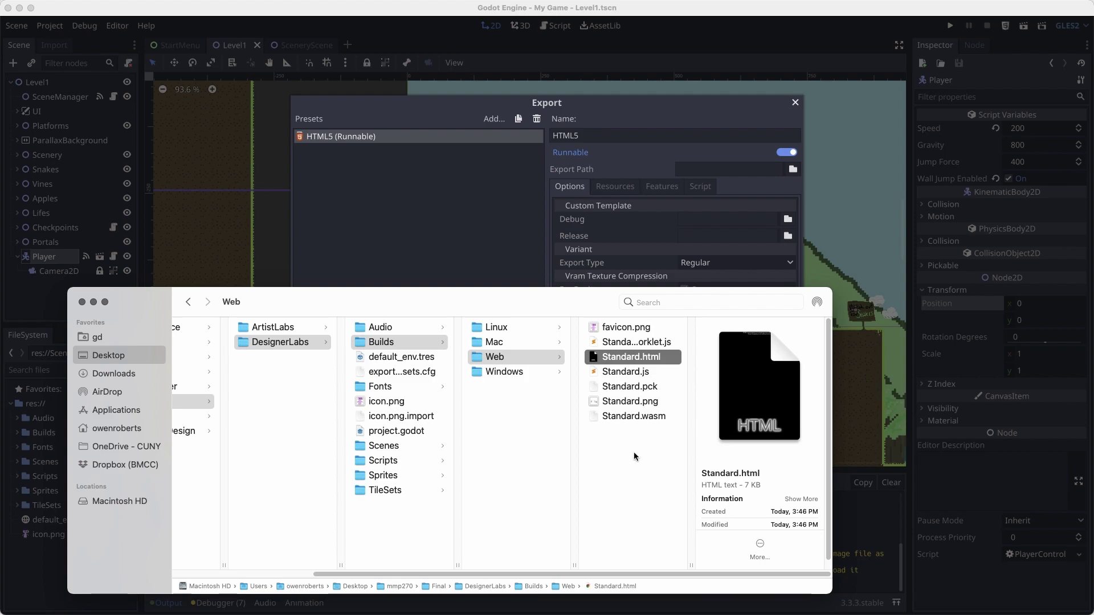
# Rename Standard.html in the Web build folder as index.html.
pyautogui.keyDown('super'); pyautogui.click(626, 362); pyautogui.keyUp('super')
pyautogui.click(627, 364)
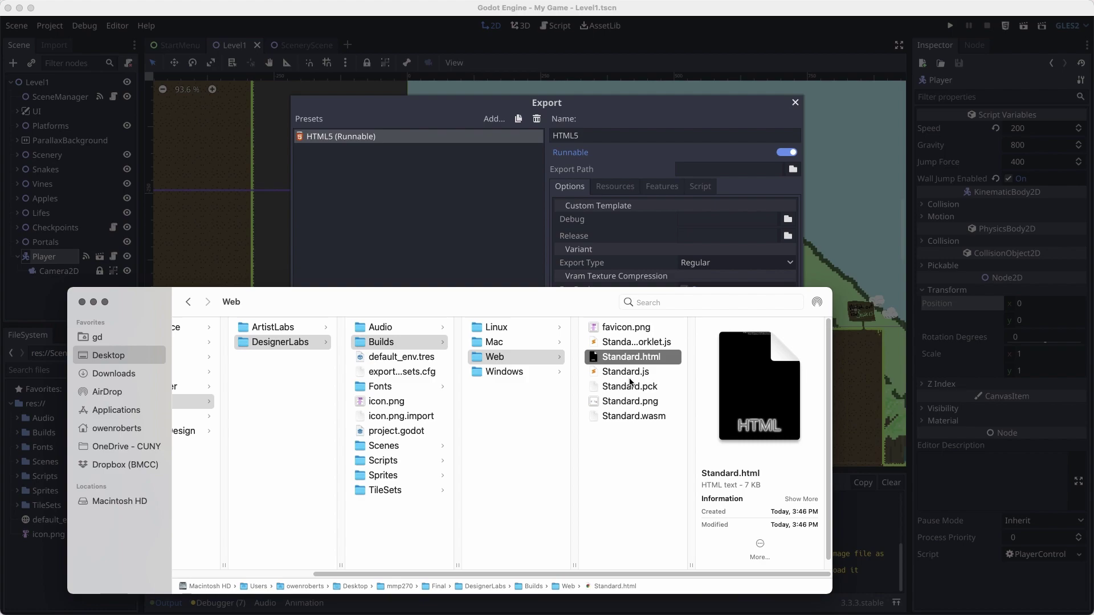
pyautogui.press('Return')
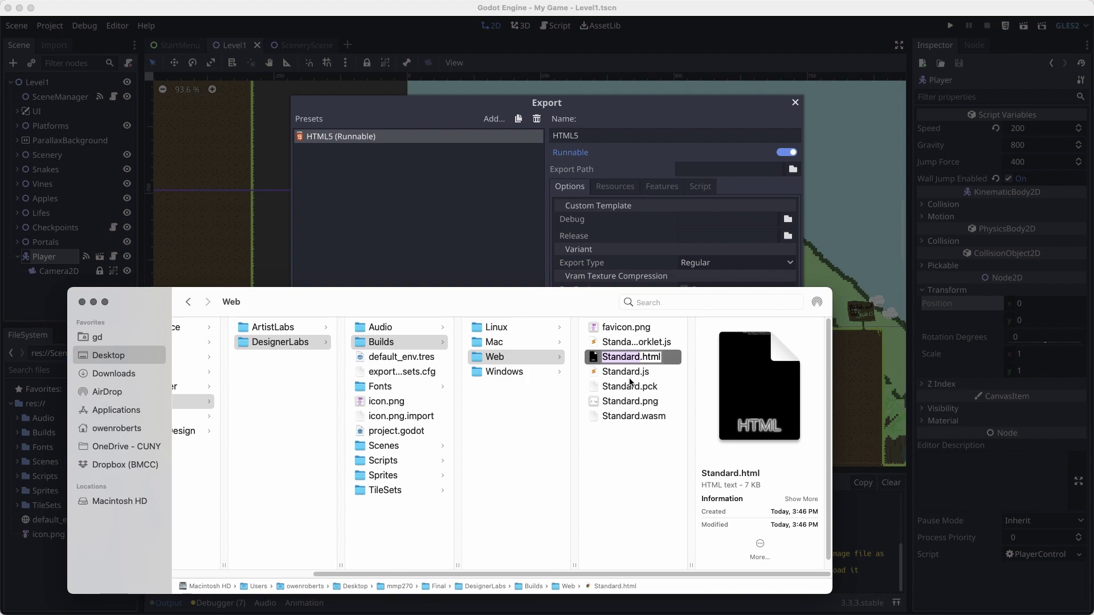
pyautogui.write('index')
pyautogui.press('Return')
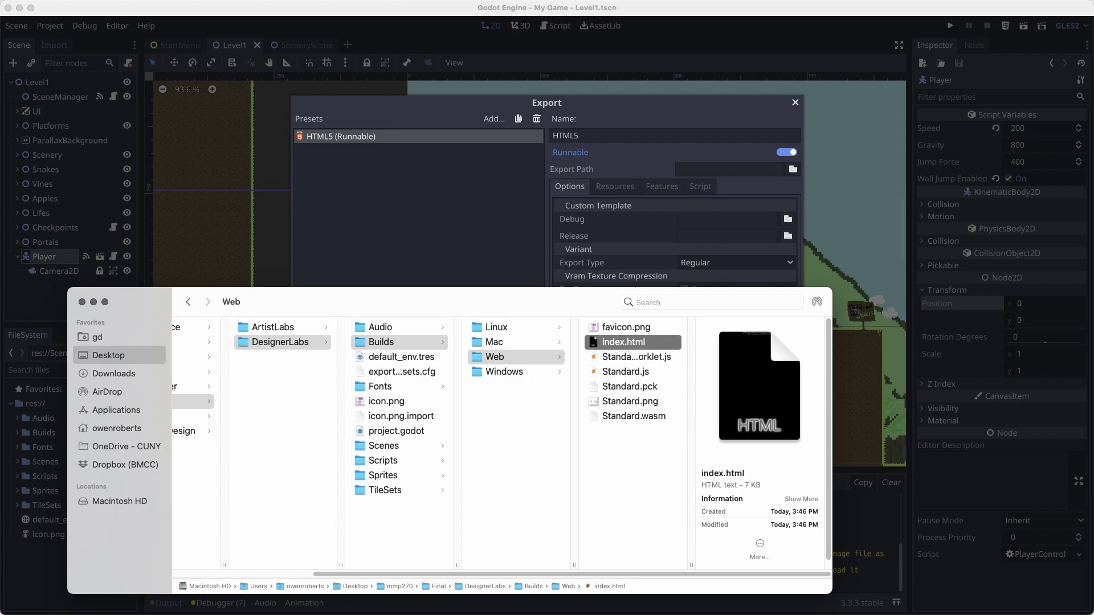
# Preview the exported images Standard.png and favicon.png in the Web folder.
pyautogui.click(636, 407)
pyautogui.press('space')
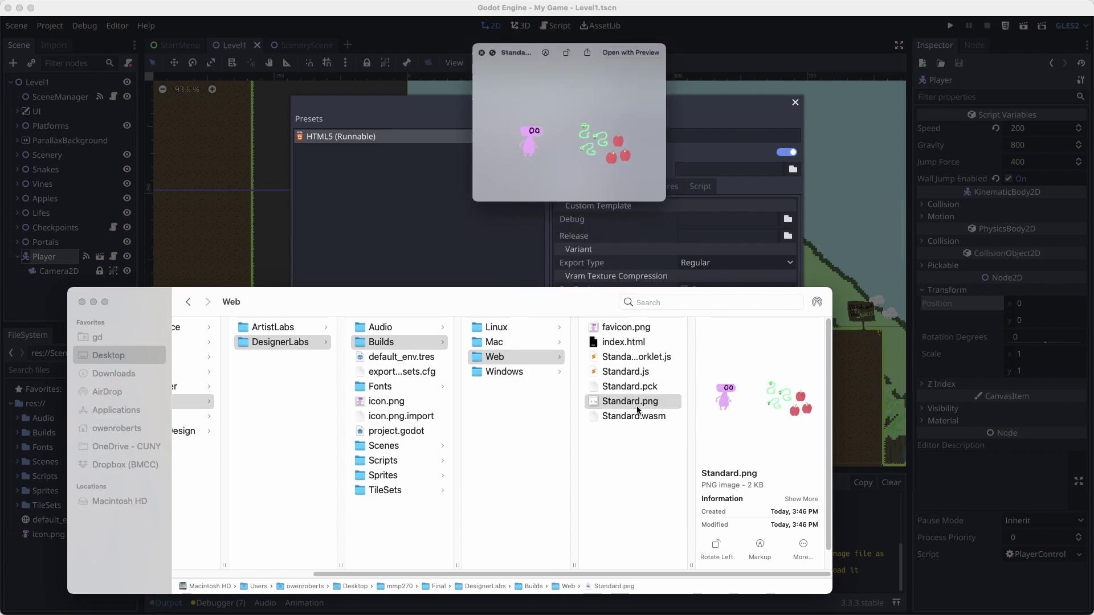
pyautogui.press('space')
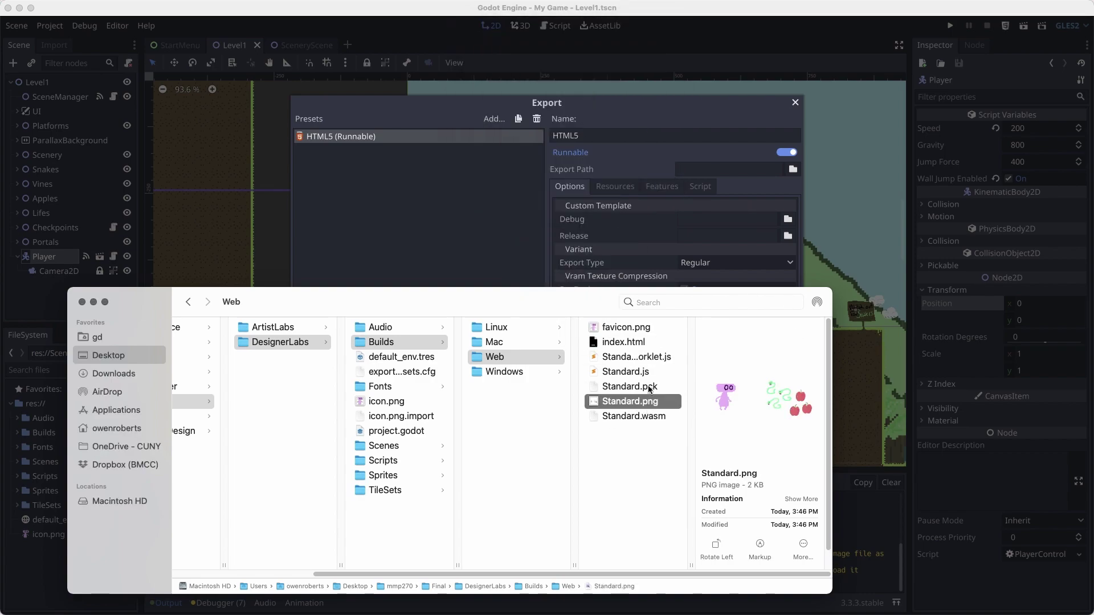
pyautogui.click(633, 327)
pyautogui.press('space')
pyautogui.press('space')
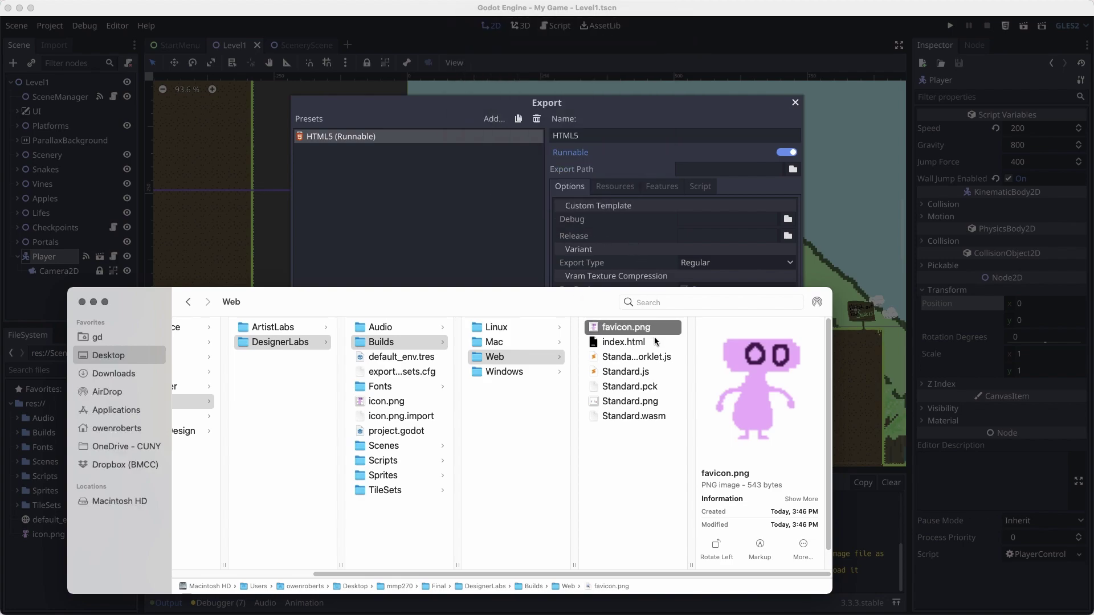
# Preview Standard.audio.worklet.js and Standard.js, and check the file details of Standard.pck and Standard.wasm.
pyautogui.click(634, 359)
pyautogui.press('space')
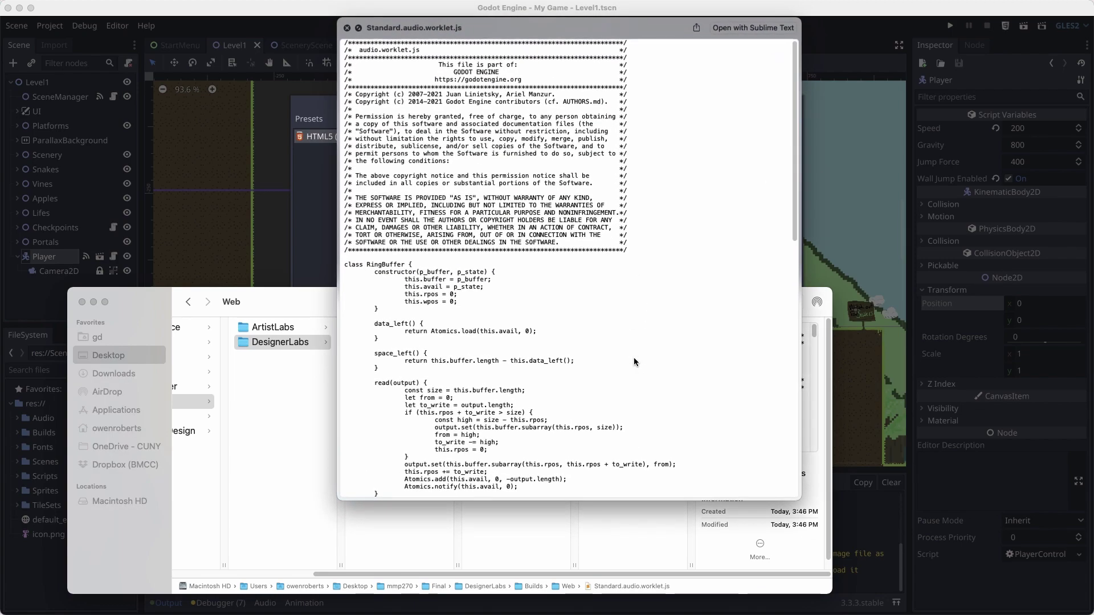
pyautogui.press('space')
pyautogui.click(635, 374)
pyautogui.press('space')
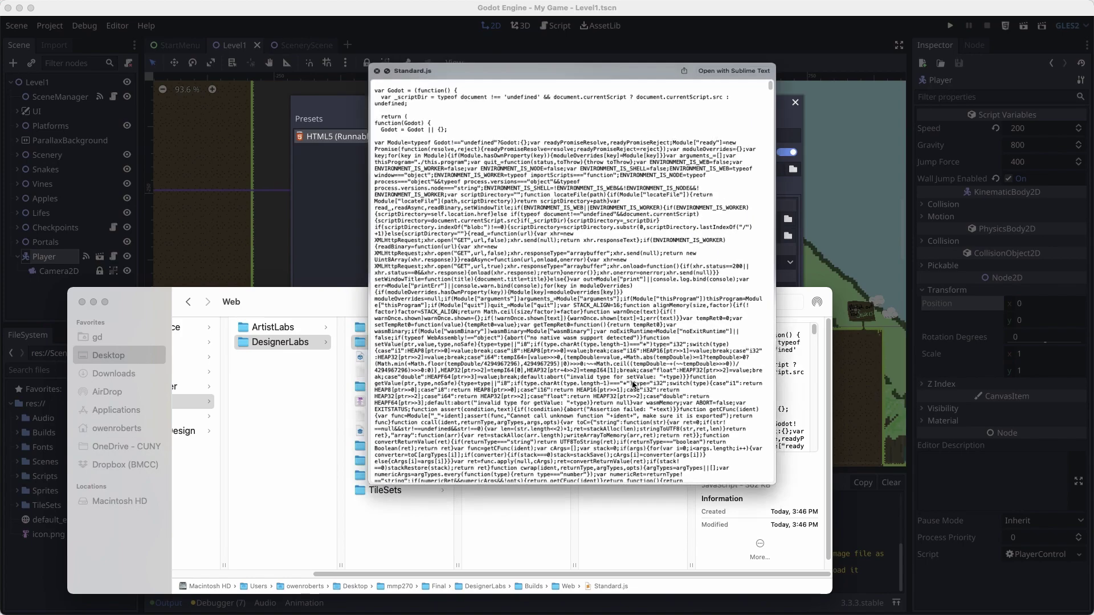
pyautogui.press('space')
pyautogui.click(630, 387)
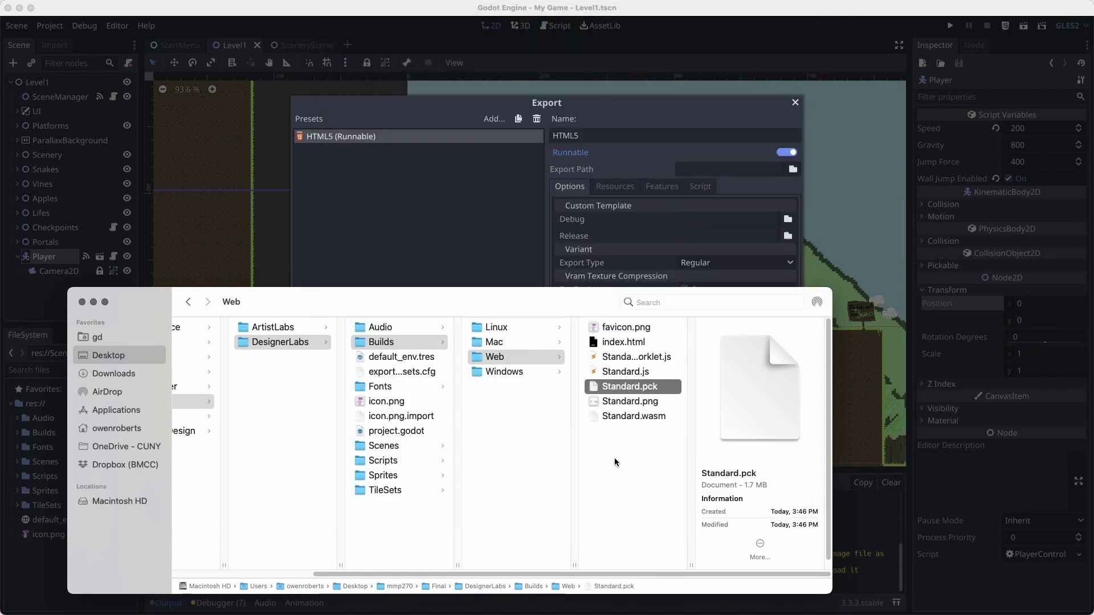
pyautogui.click(624, 417)
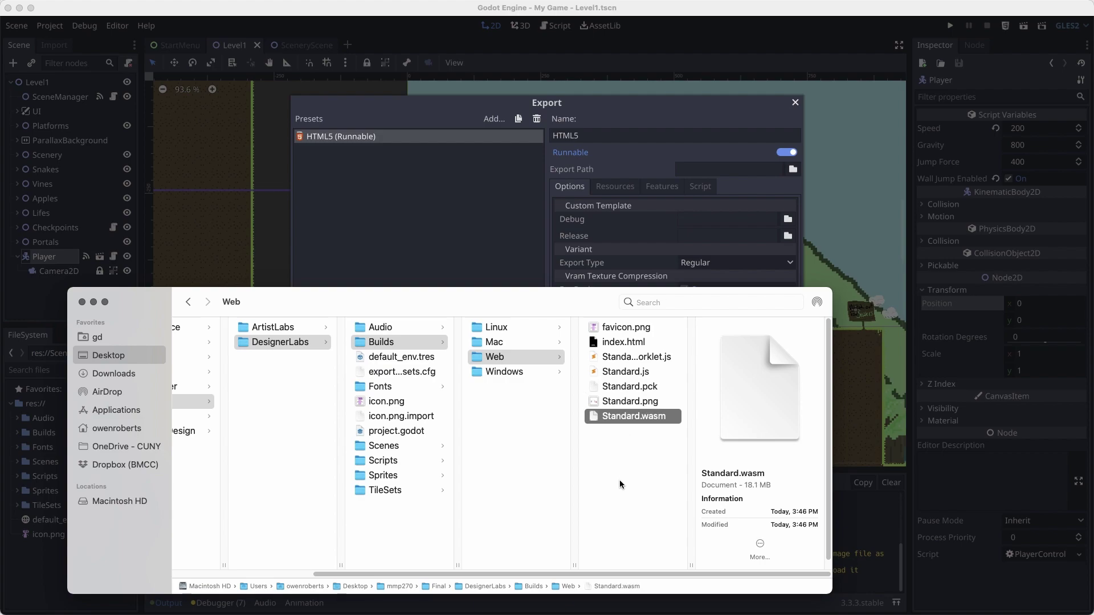
# Check the total size of the Web build folder in its info window and close that window.
pyautogui.click(527, 358)
pyautogui.press('super+i')
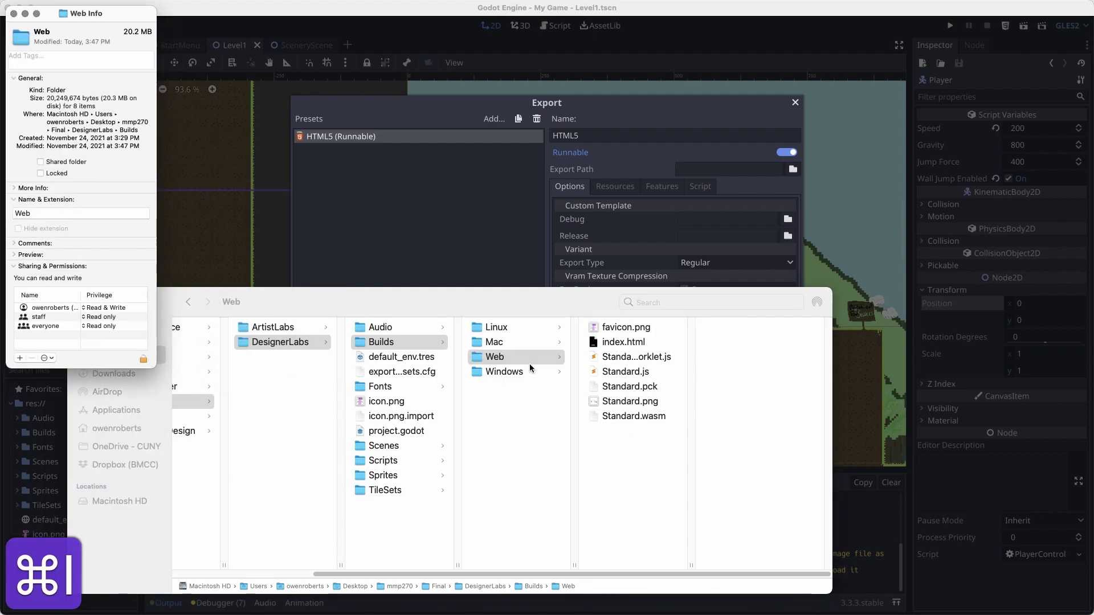
pyautogui.moveTo(133, 14); pyautogui.dragTo(203, 86)
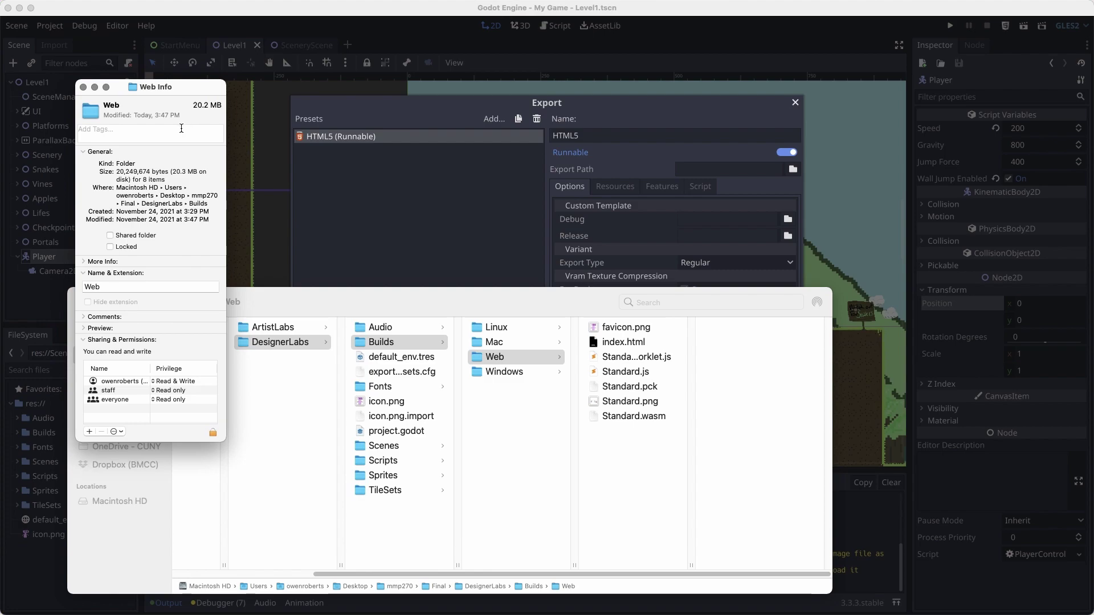
pyautogui.click(83, 87)
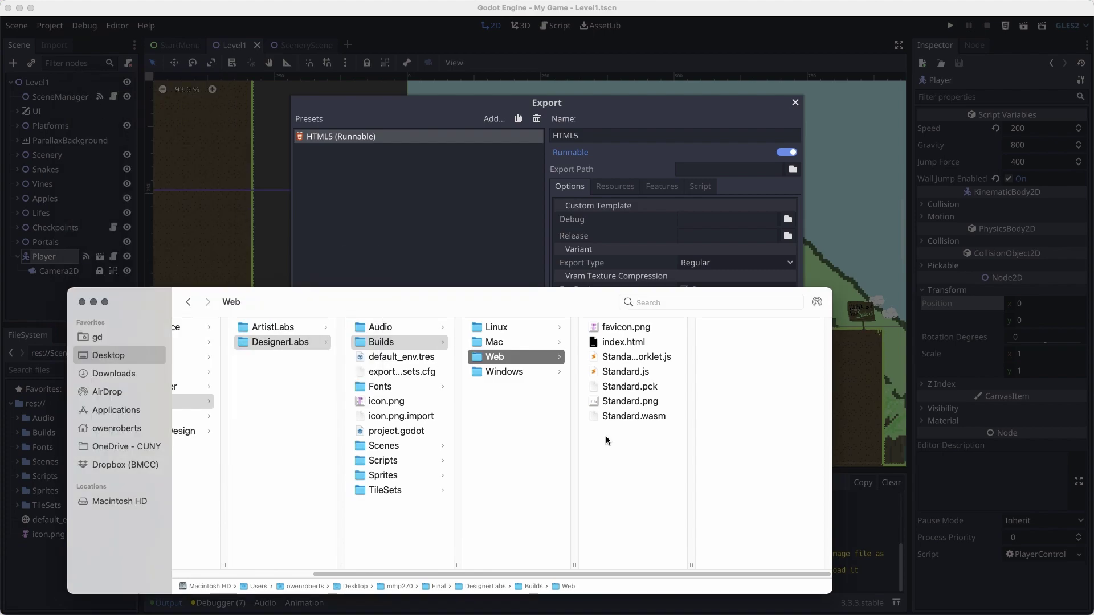
# Compress the Web folder into Web.zip inside Builds and close the extra Finder window showing the archive.
pyautogui.click(537, 416)
pyautogui.click(512, 356)
pyautogui.rightClick(496, 359)
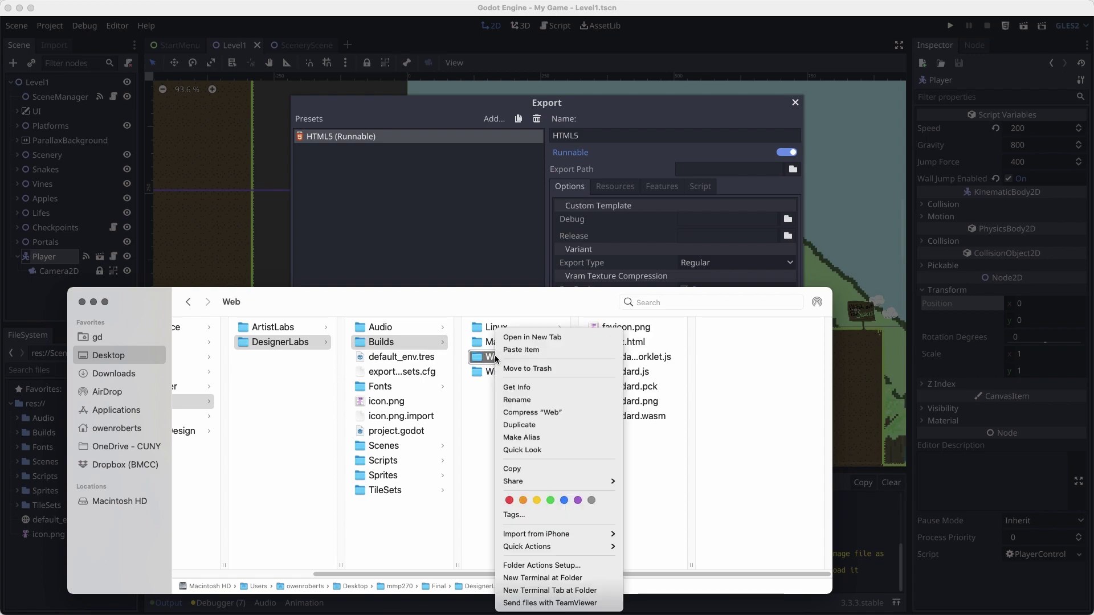
pyautogui.click(516, 413)
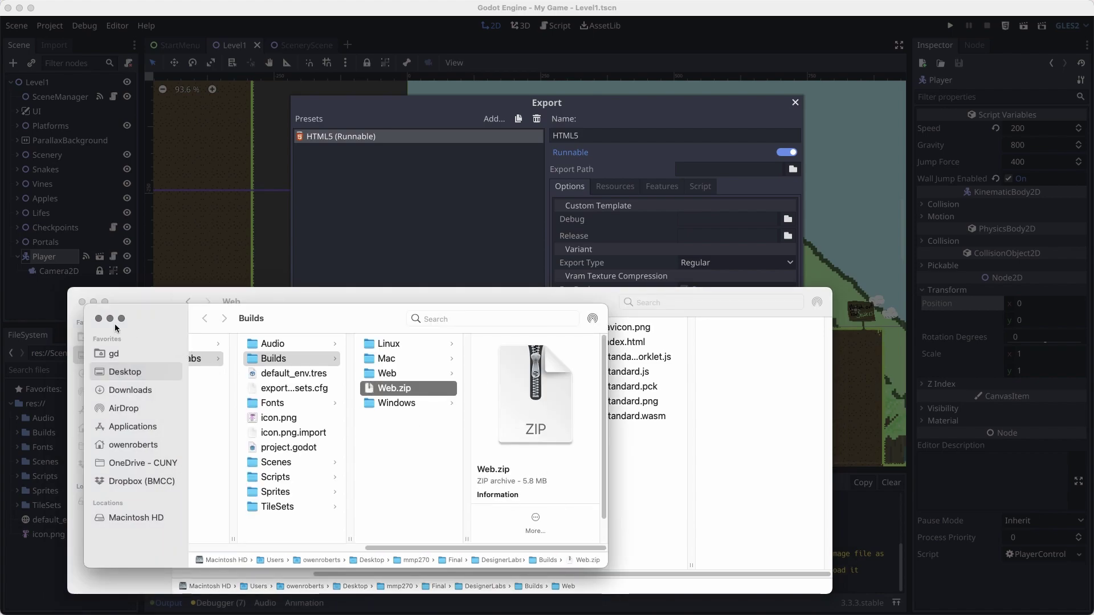
pyautogui.press('super+w')
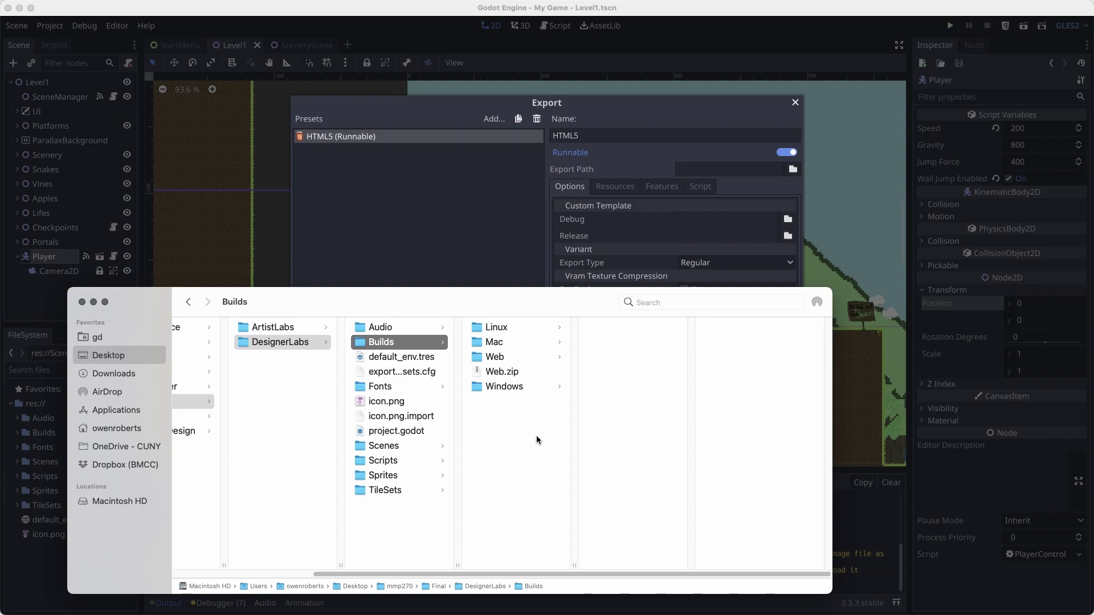
# Switch back to Godot and add a Mac OSX preset to the project's export settings.
pyautogui.click(418, 117)
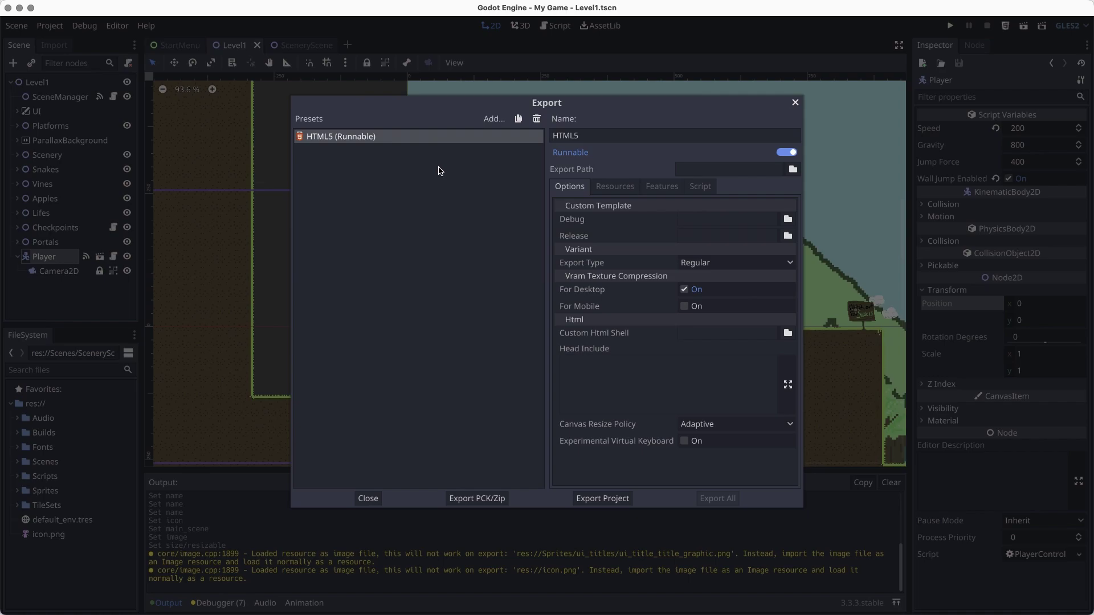
pyautogui.click(493, 121)
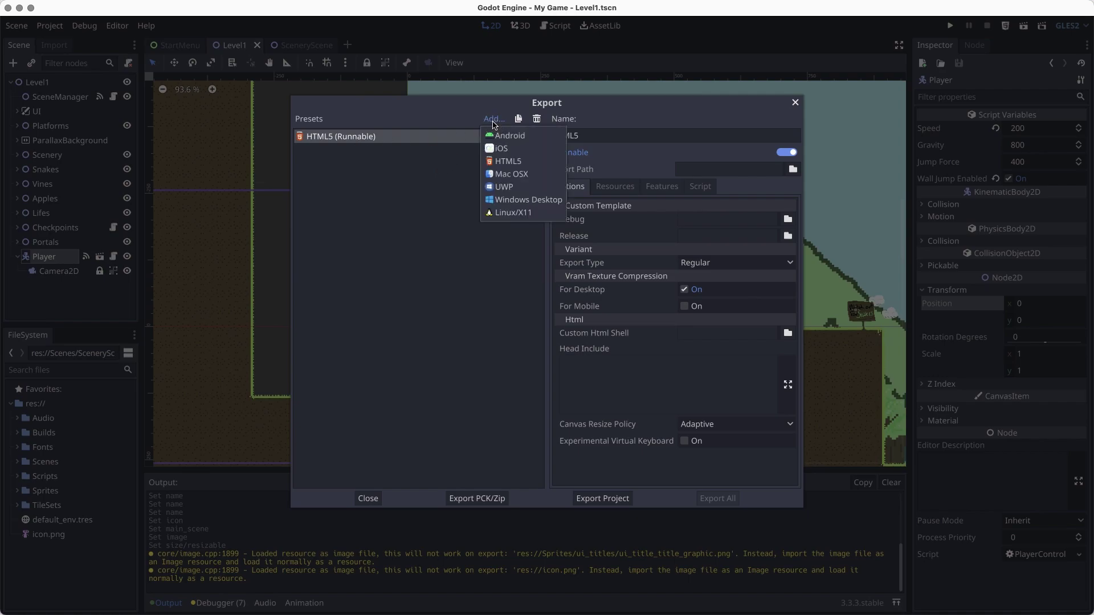
pyautogui.click(513, 177)
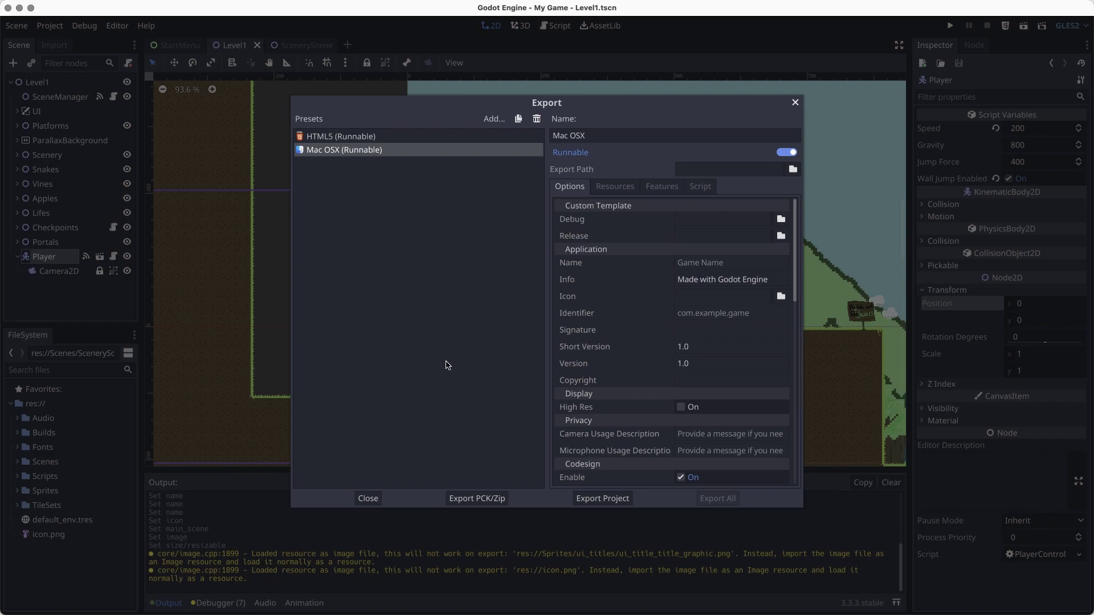
# Examine the Mac OSX preset's application, codesign, entitlement and texture options, along with its resources and feature list.
pyautogui.scroll(-1, 666, 336)
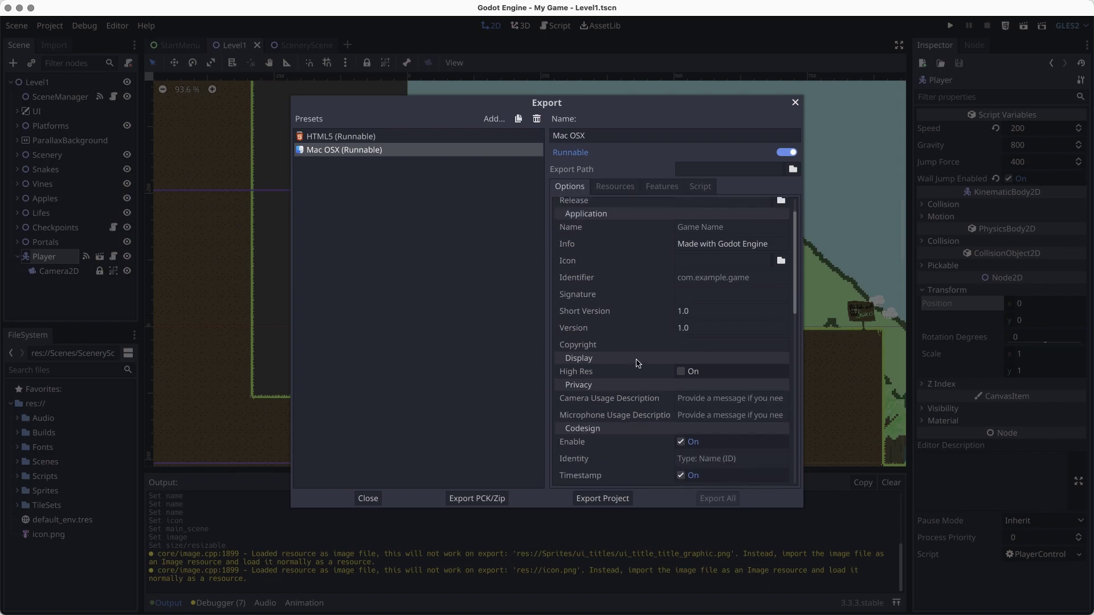
pyautogui.scroll(-4, 617, 345)
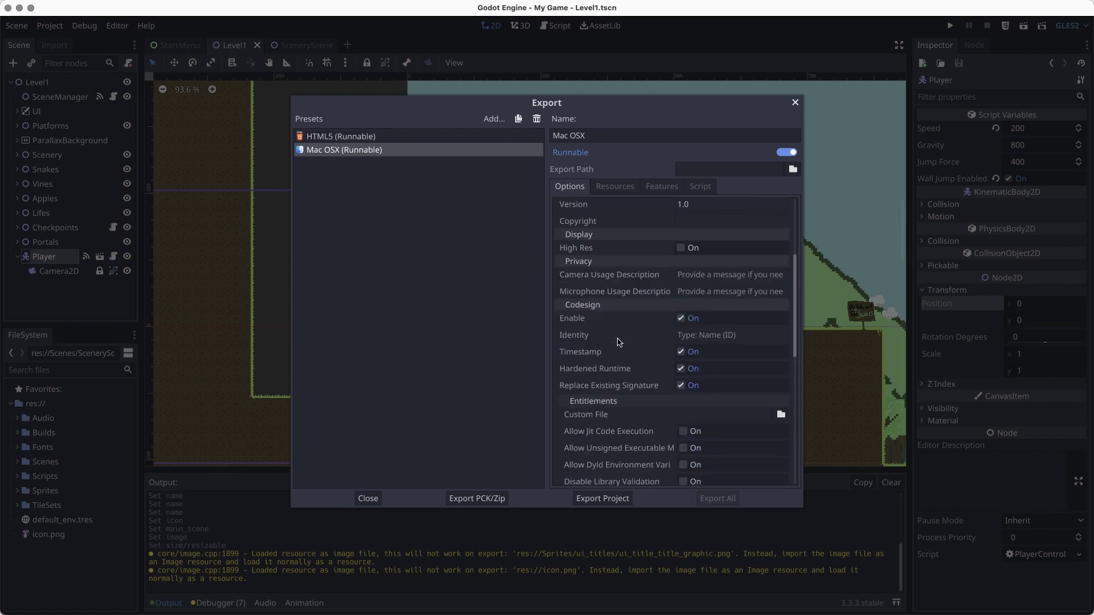
pyautogui.scroll(5, 633, 341)
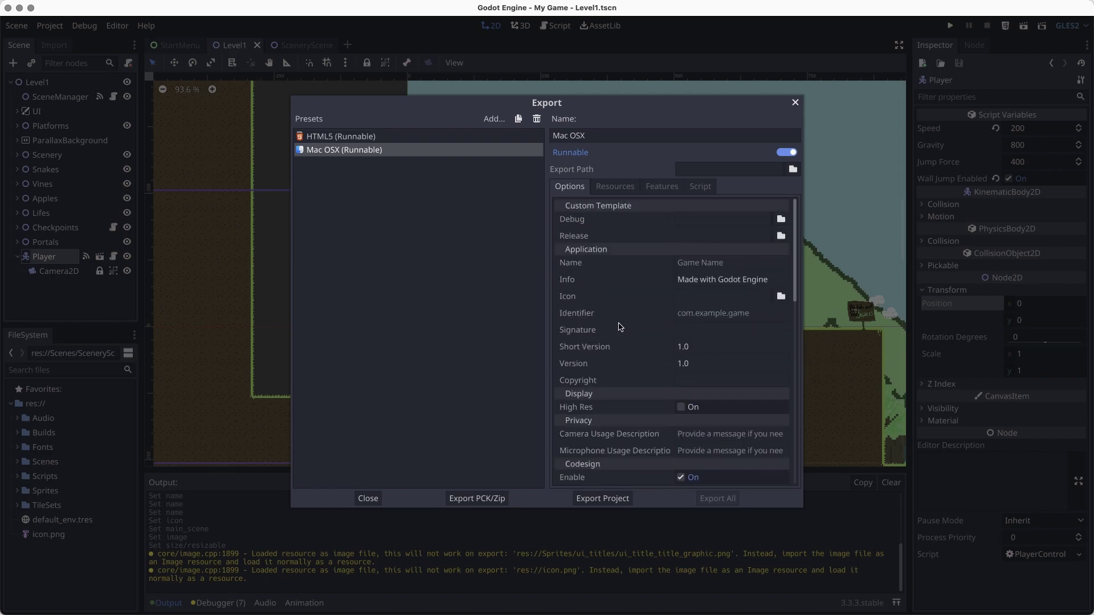
pyautogui.click(757, 267)
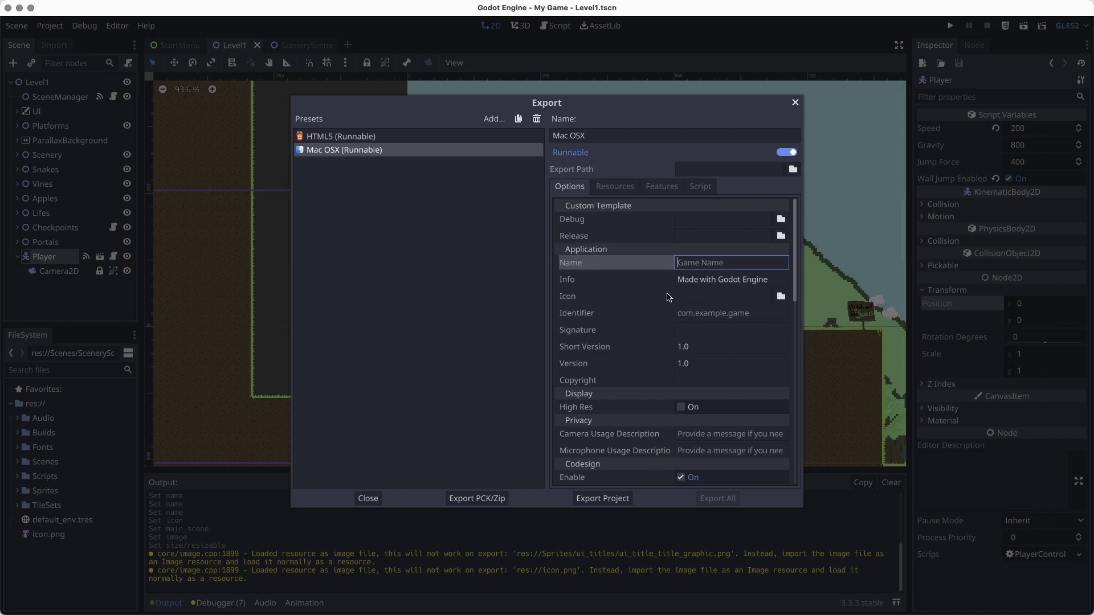
pyautogui.scroll(-1, 673, 307)
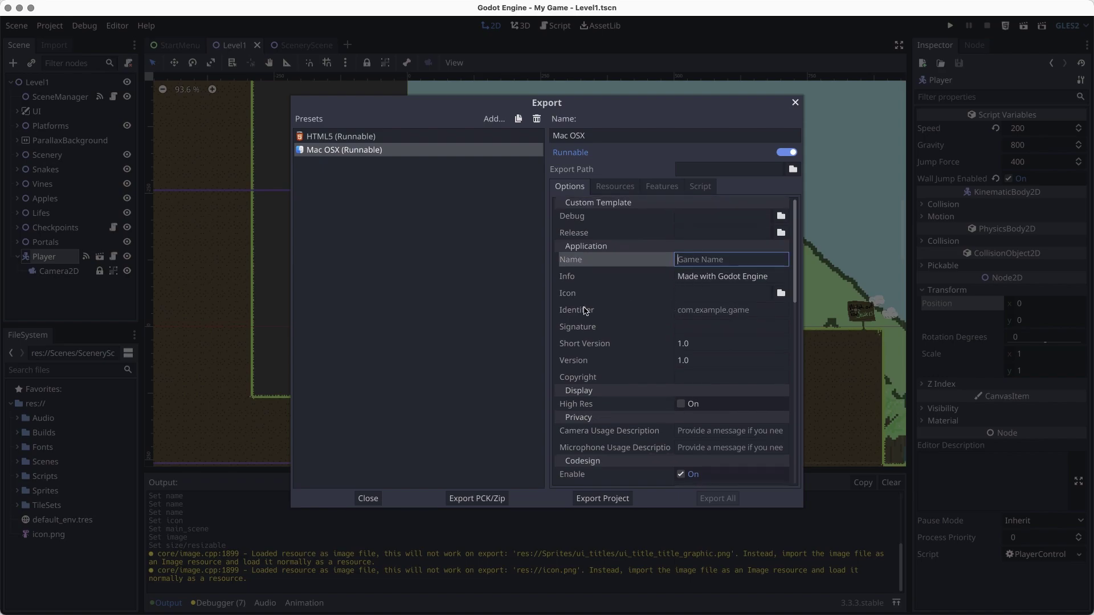
pyautogui.scroll(-1, 665, 336)
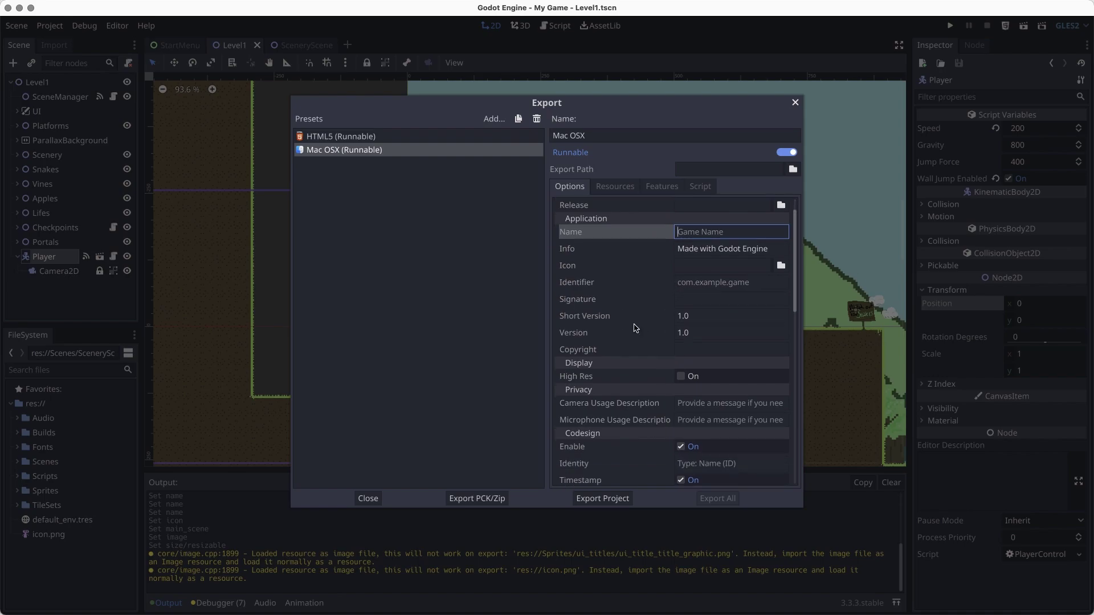
pyautogui.scroll(-5, 648, 343)
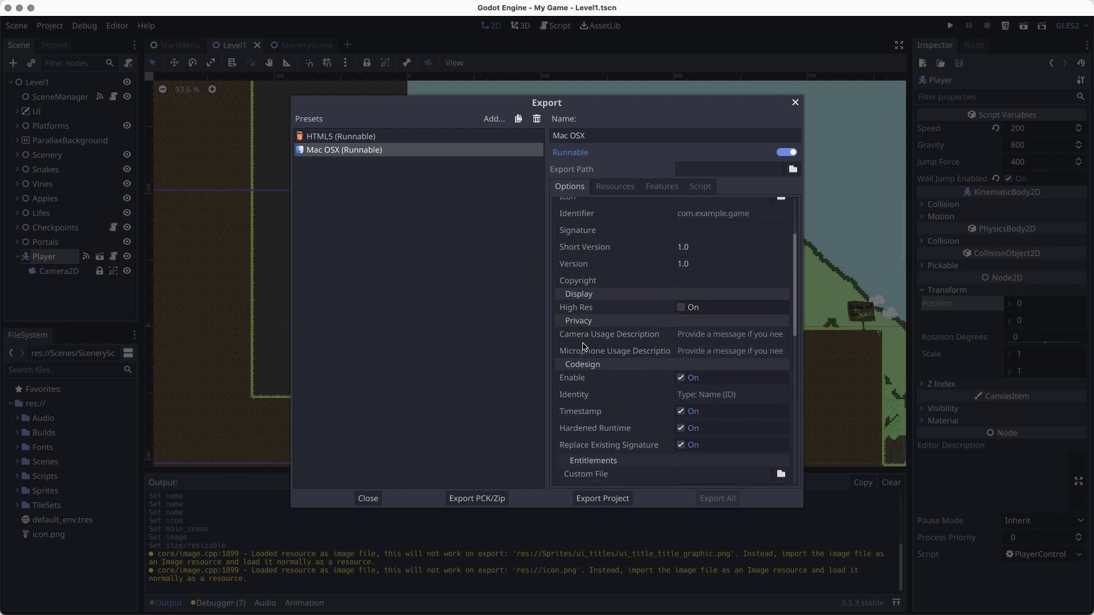
pyautogui.scroll(-6, 613, 310)
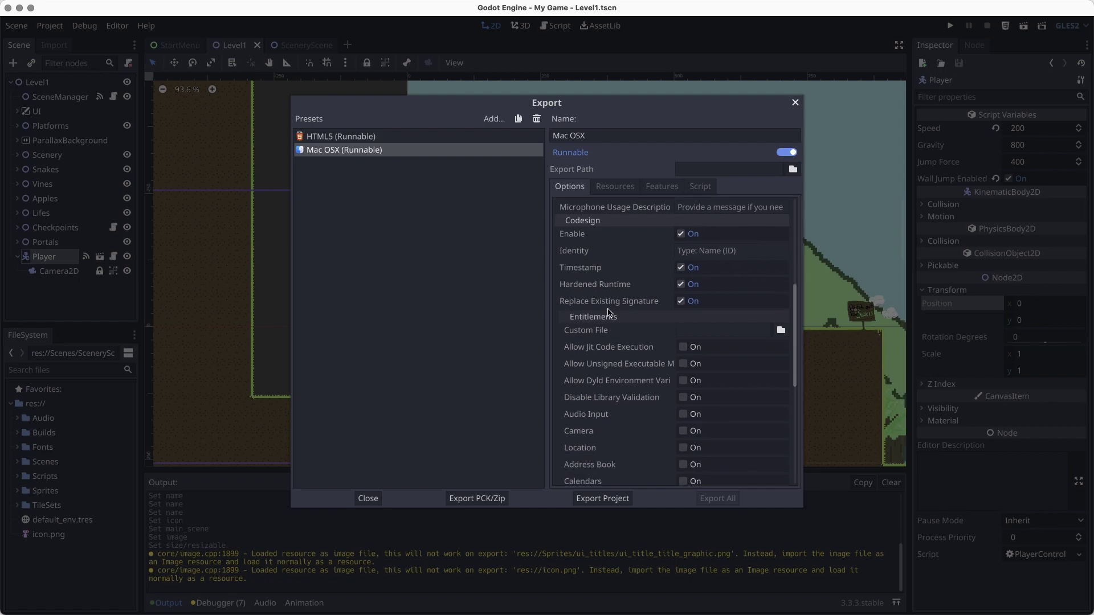
pyautogui.scroll(-7, 607, 312)
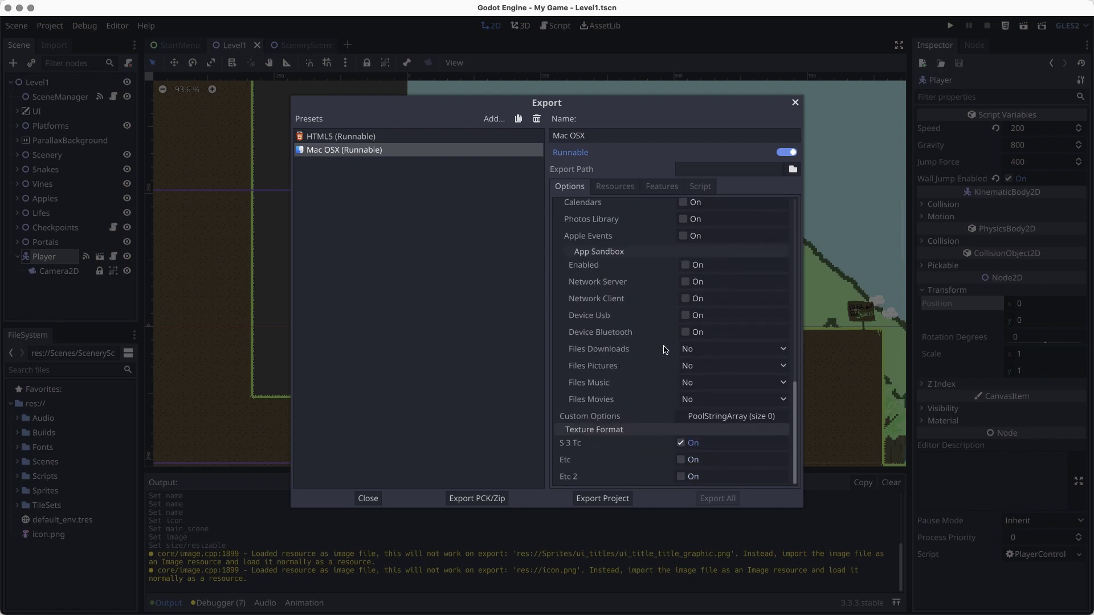
pyautogui.scroll(12, 650, 315)
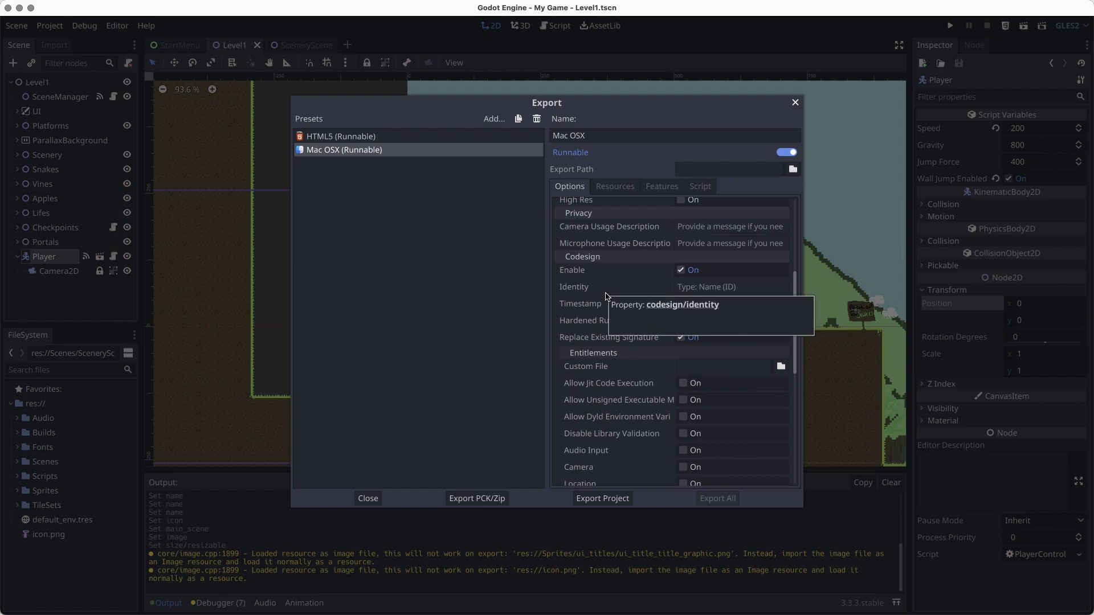
pyautogui.click(614, 186)
pyautogui.click(661, 186)
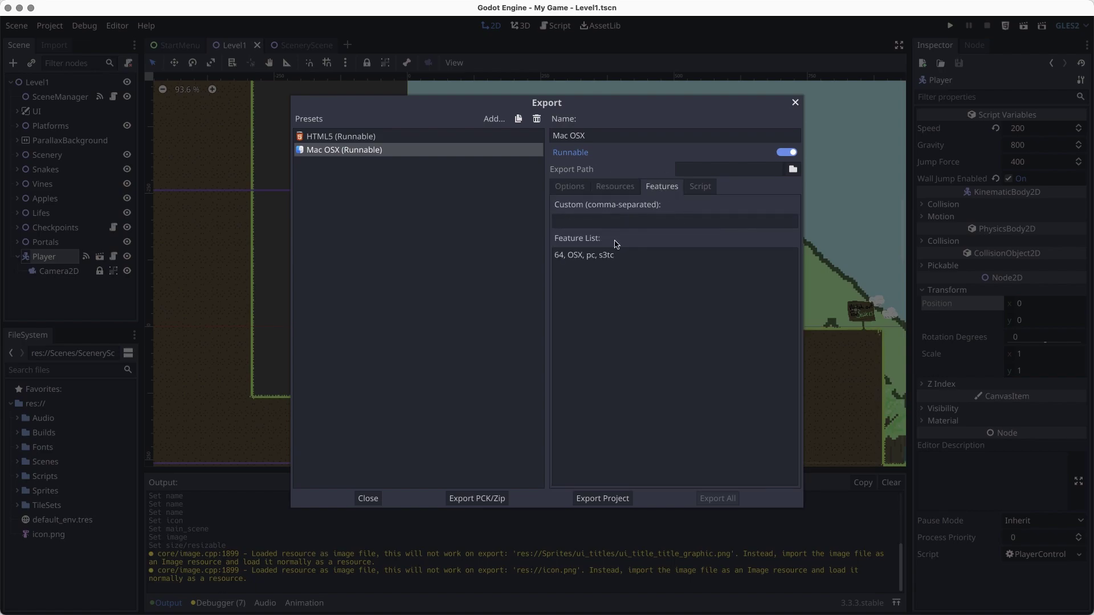
pyautogui.click(569, 186)
pyautogui.scroll(-5, 670, 386)
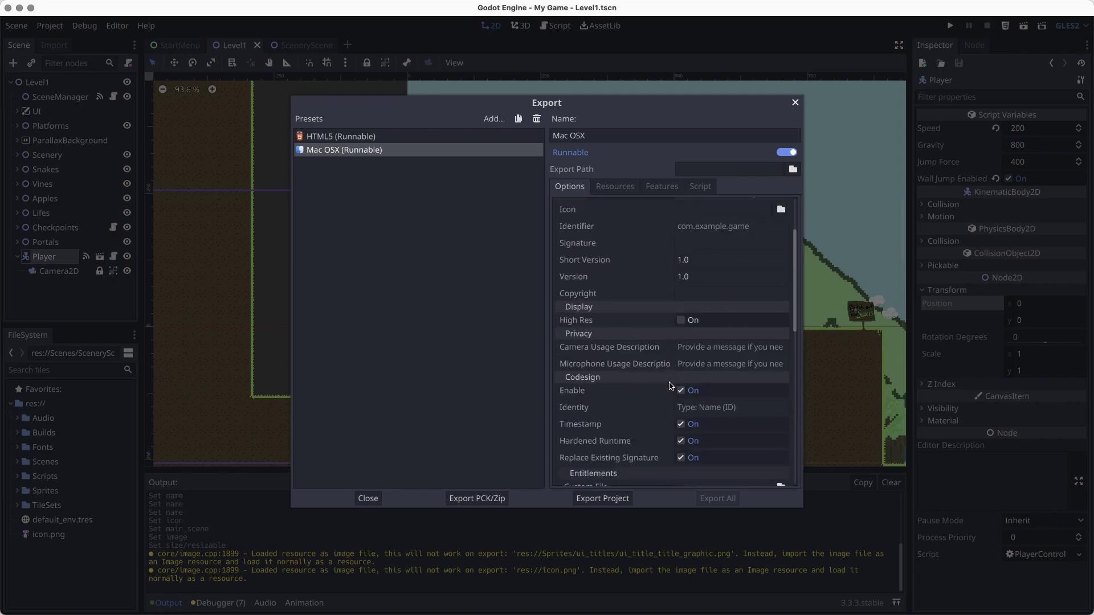
# Export the Mac OSX project with debug as Standard.dmg into the DesignerLabs/Builds/Mac folder.
pyautogui.click(600, 499)
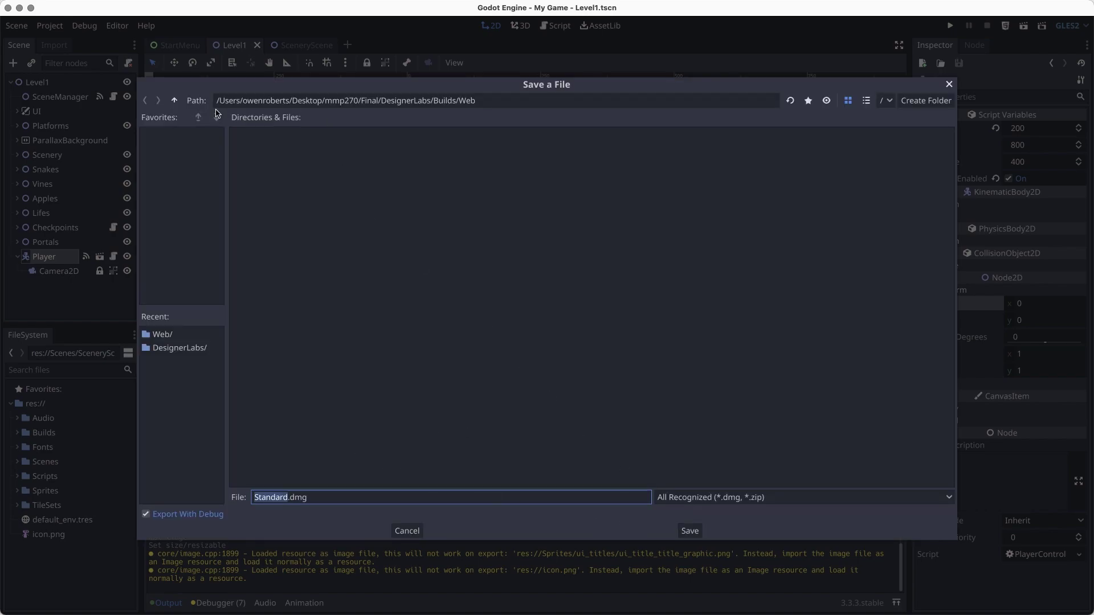
pyautogui.click(174, 100)
pyautogui.doubleClick(315, 151)
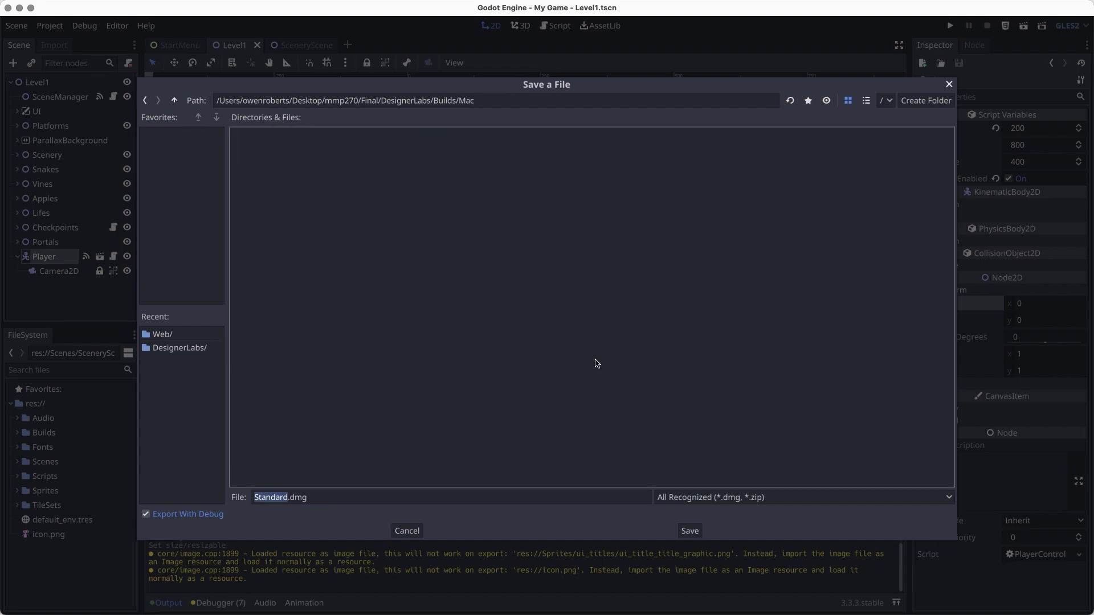
pyautogui.click(692, 531)
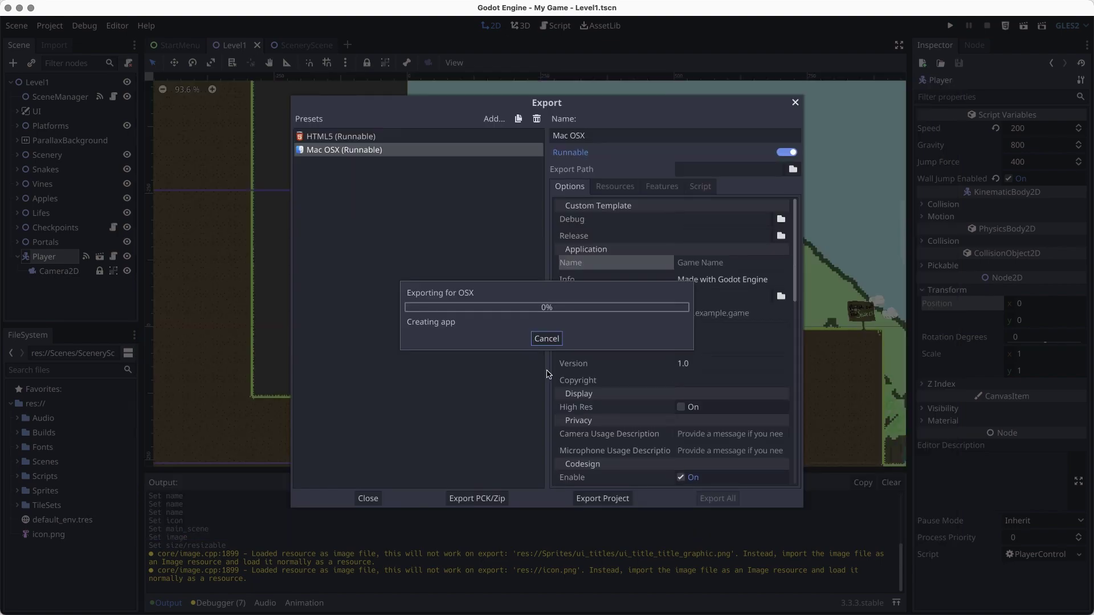
# Switch to Finder, open Standard.dmg from the Mac build folder, copy the My Game app into that folder, and close the disk image window.
pyautogui.press('super+Tab')
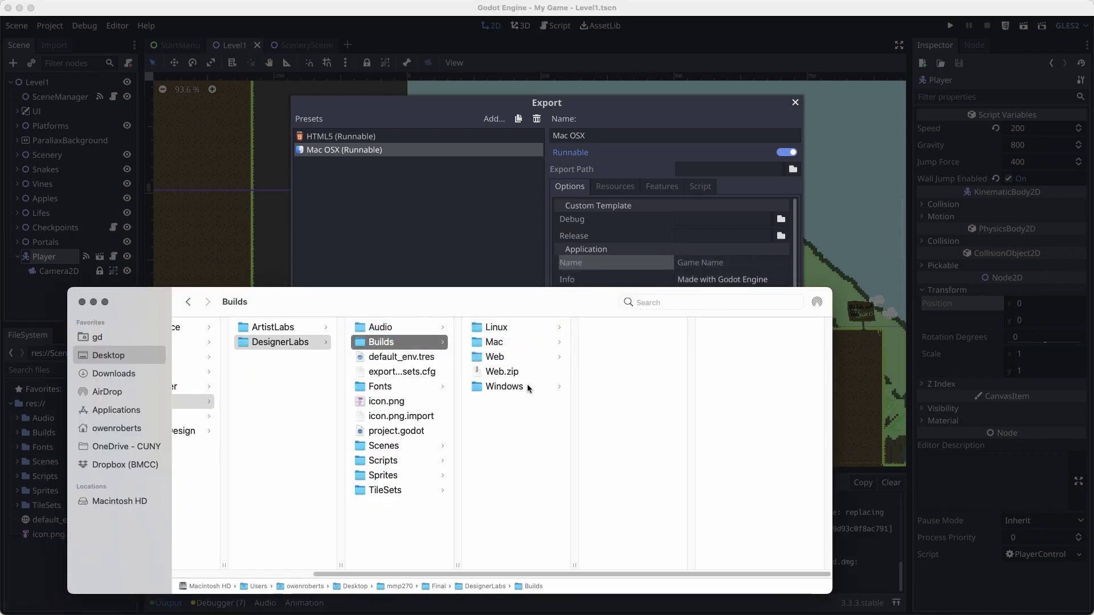
pyautogui.click(510, 341)
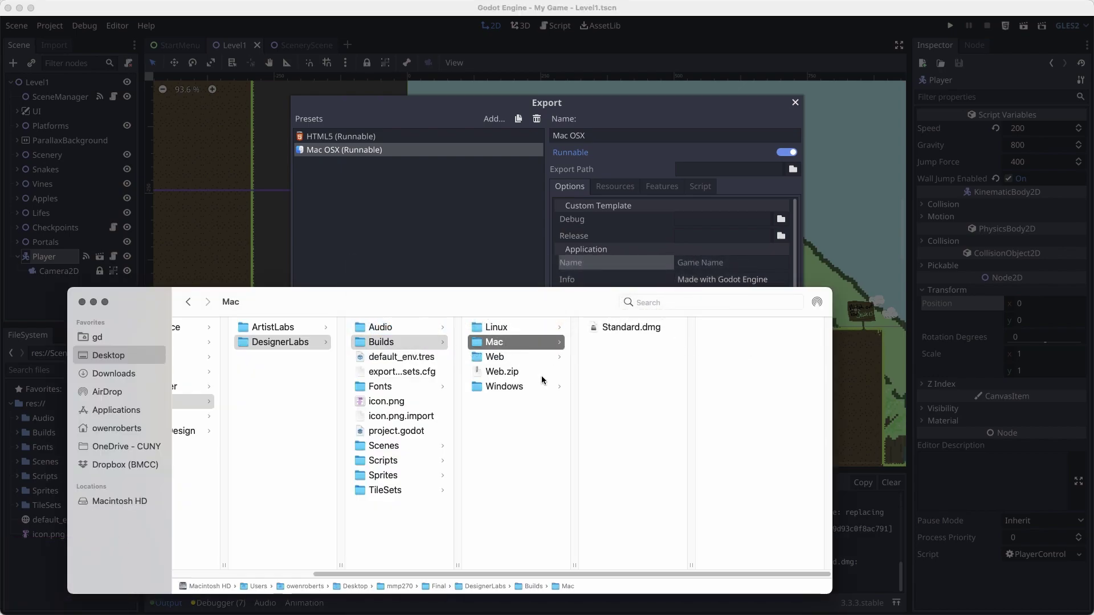
pyautogui.click(630, 328)
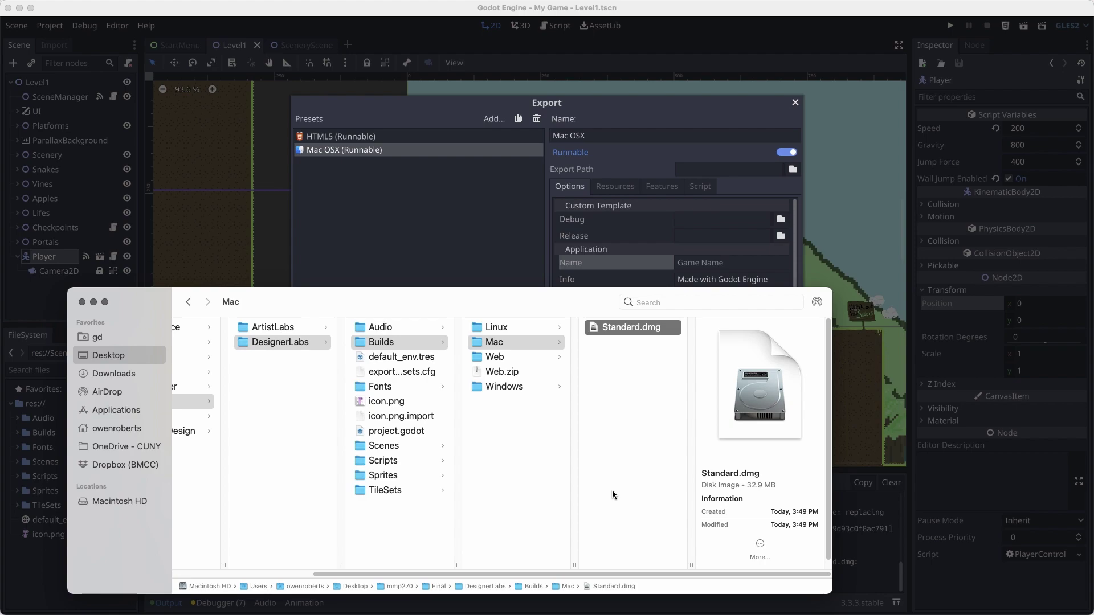
pyautogui.press('super+o')
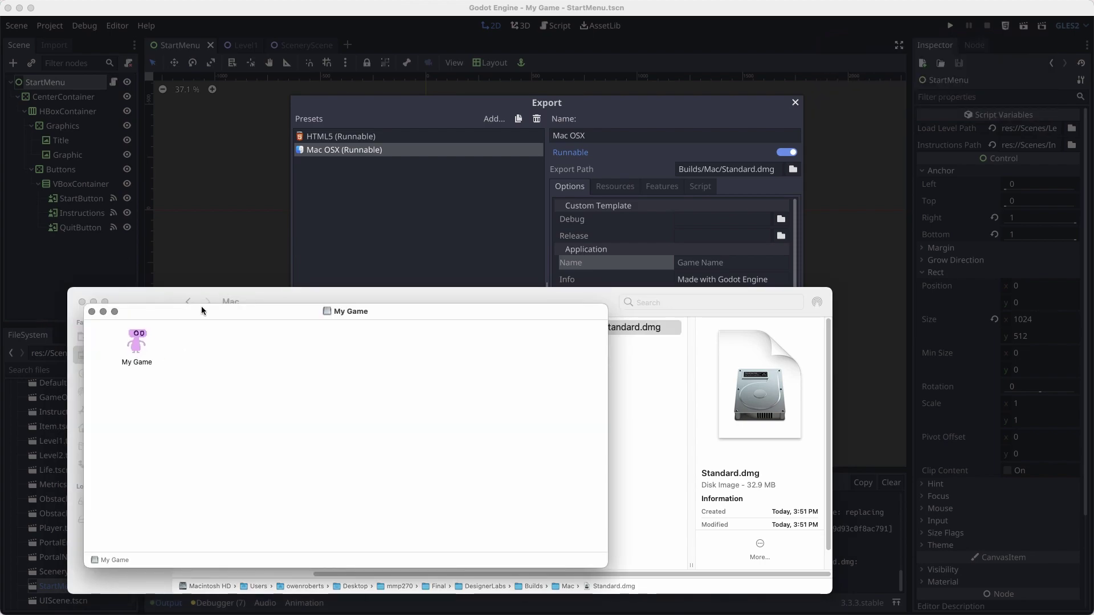
pyautogui.moveTo(201, 307); pyautogui.dragTo(148, 114)
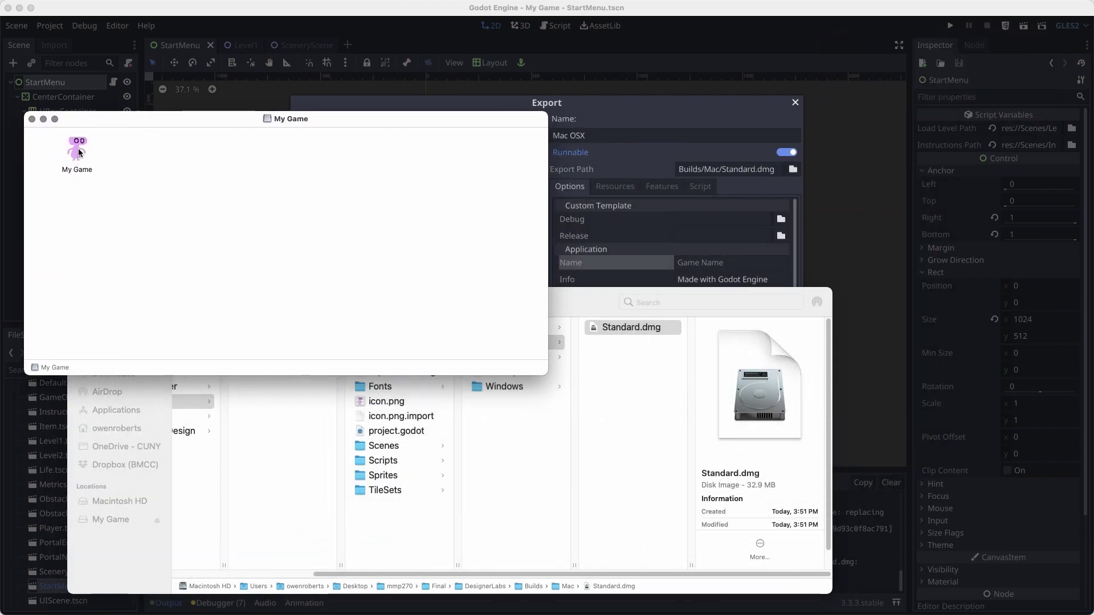
pyautogui.moveTo(77, 149); pyautogui.dragTo(629, 379)
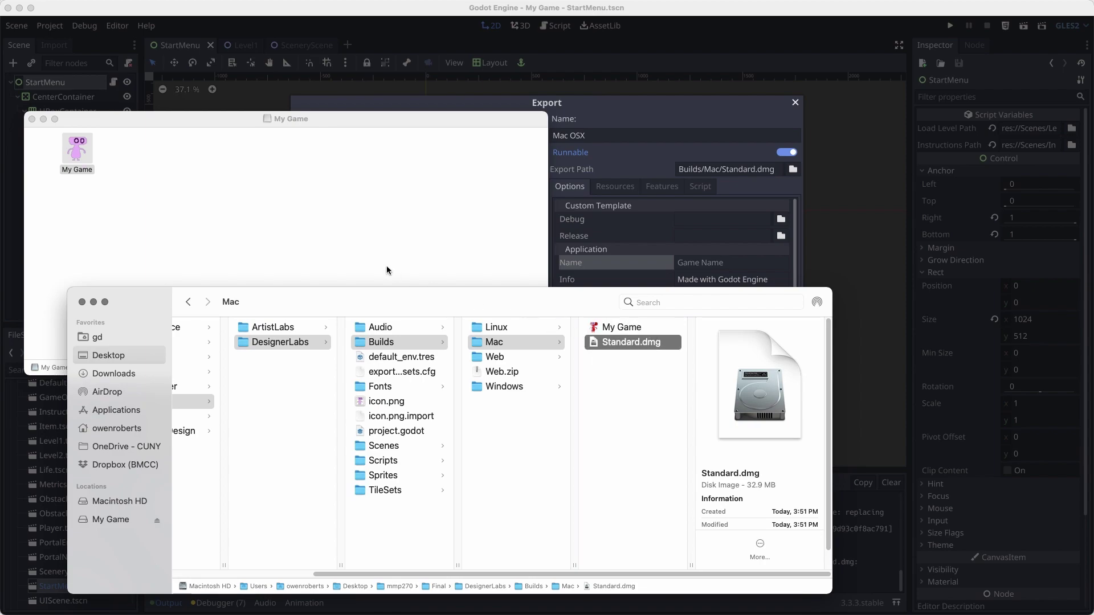
pyautogui.click(31, 118)
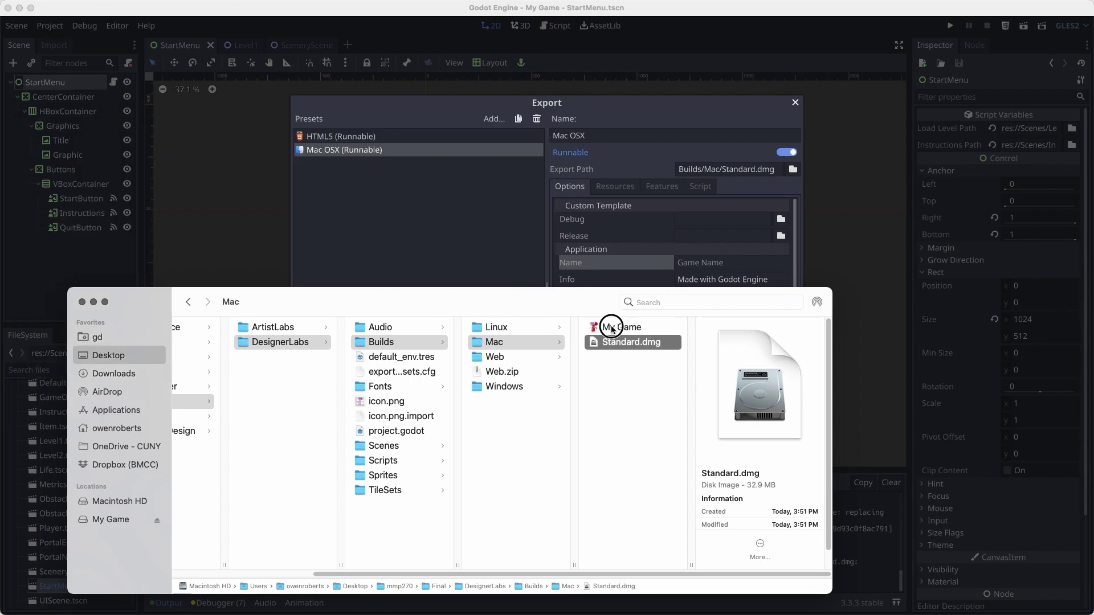
# Test the copied My Game app by starting and briefly playing the first level, and move the app copy to the trash.
pyautogui.rightClick(609, 328)
pyautogui.click(594, 368)
pyautogui.doubleClick(611, 330)
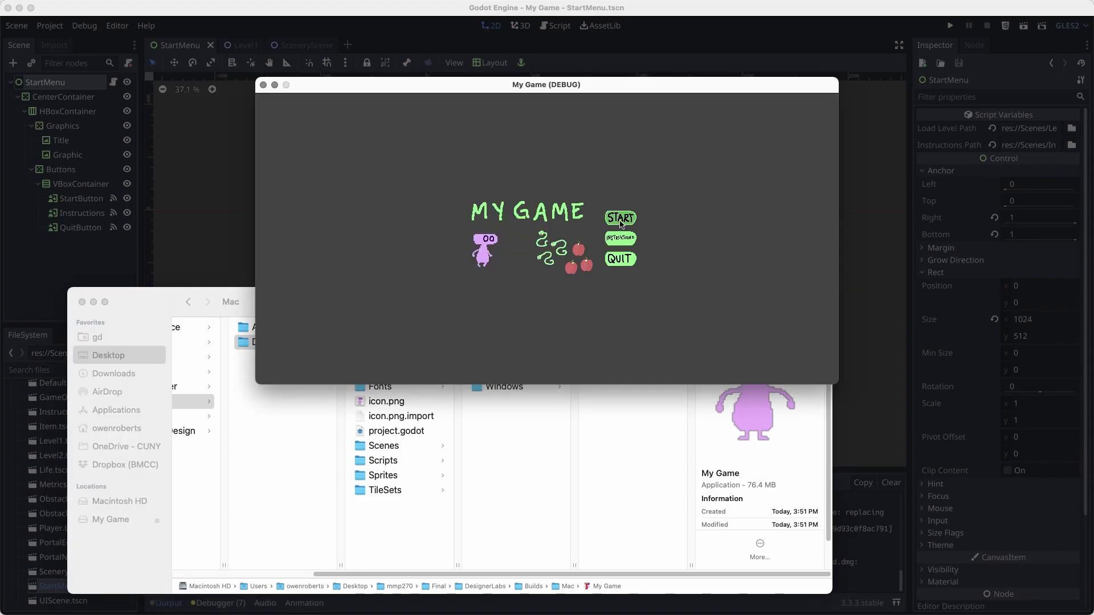
pyautogui.click(620, 224)
pyautogui.press('Right')
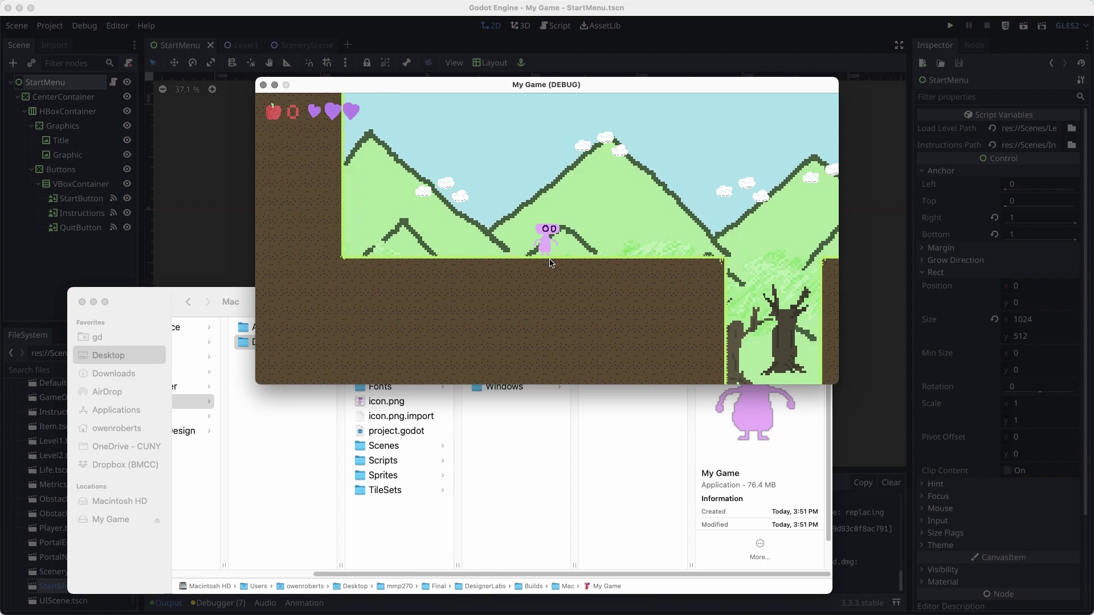
pyautogui.press('Up')
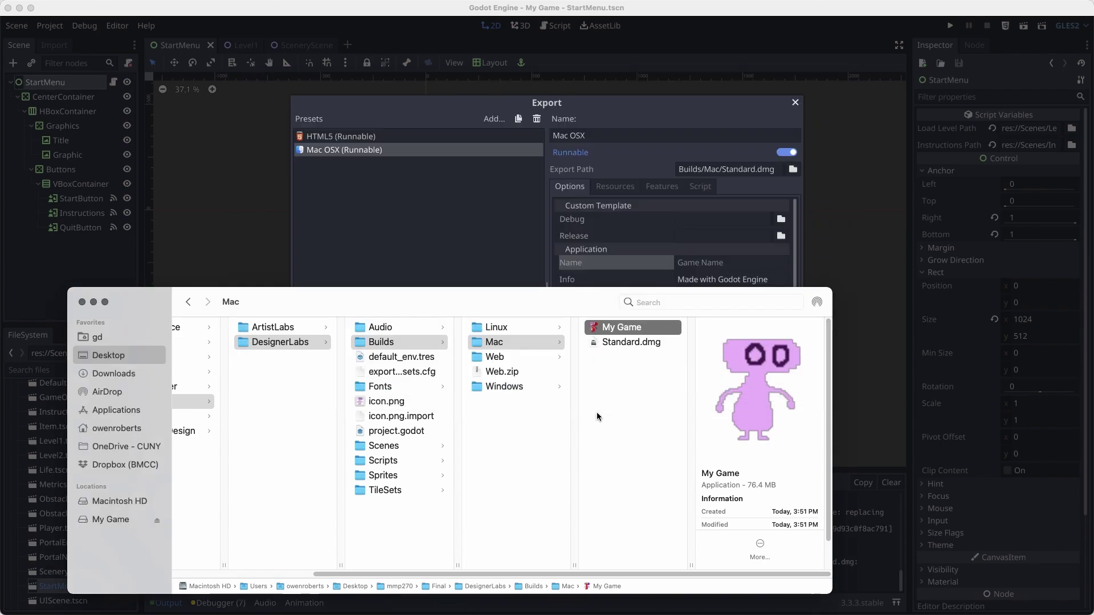
pyautogui.click(622, 327)
pyautogui.press('super+BackSpace')
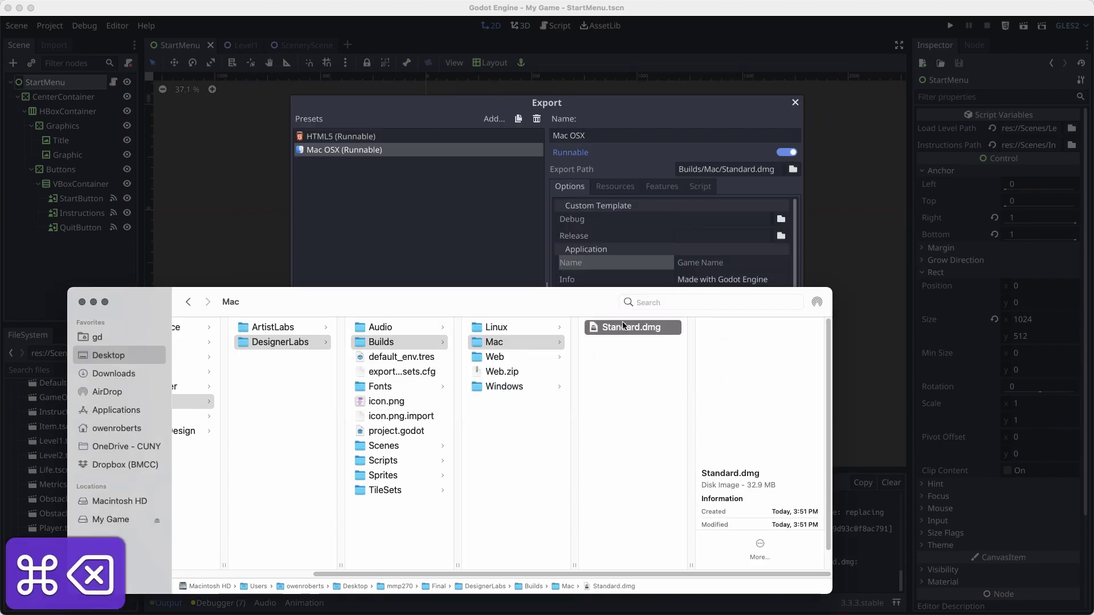
# Compress the Mac folder into Mac.zip inside Builds.
pyautogui.click(492, 343)
pyautogui.rightClick(507, 338)
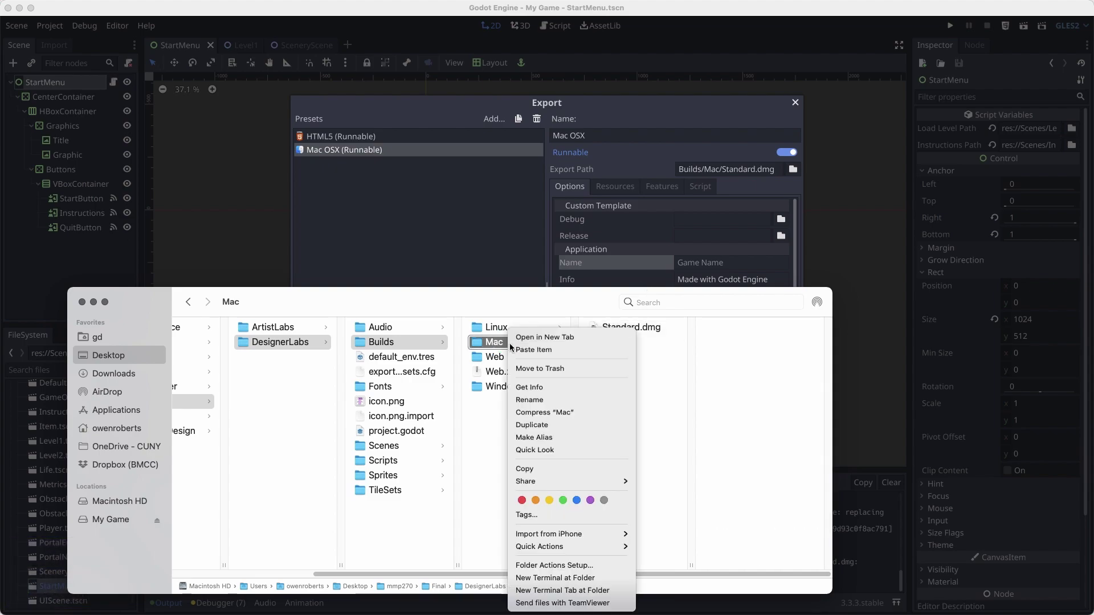
pyautogui.click(550, 418)
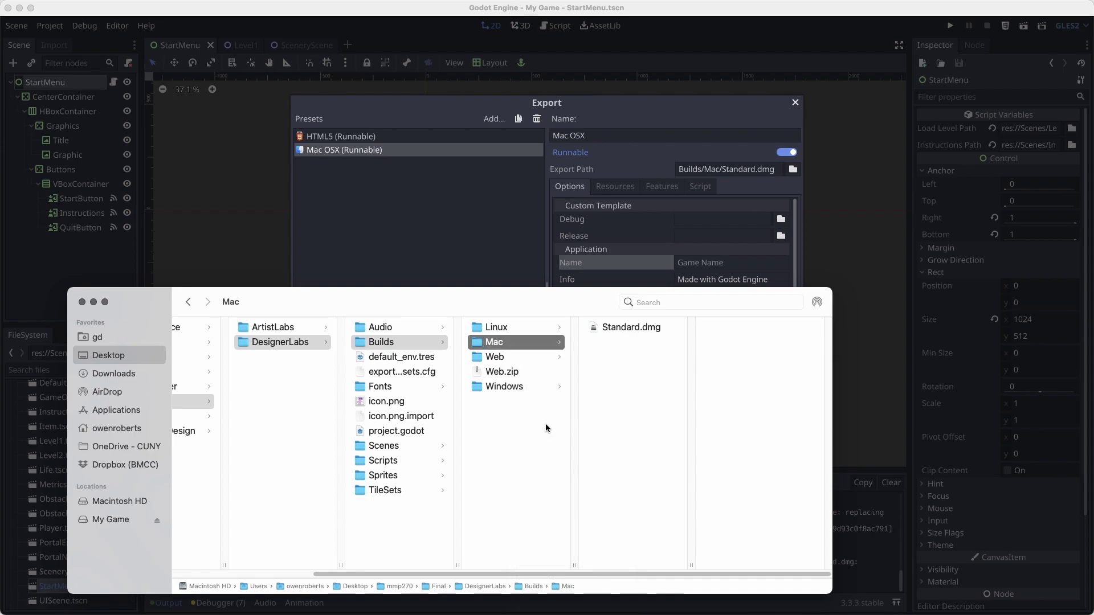
pyautogui.click(517, 387)
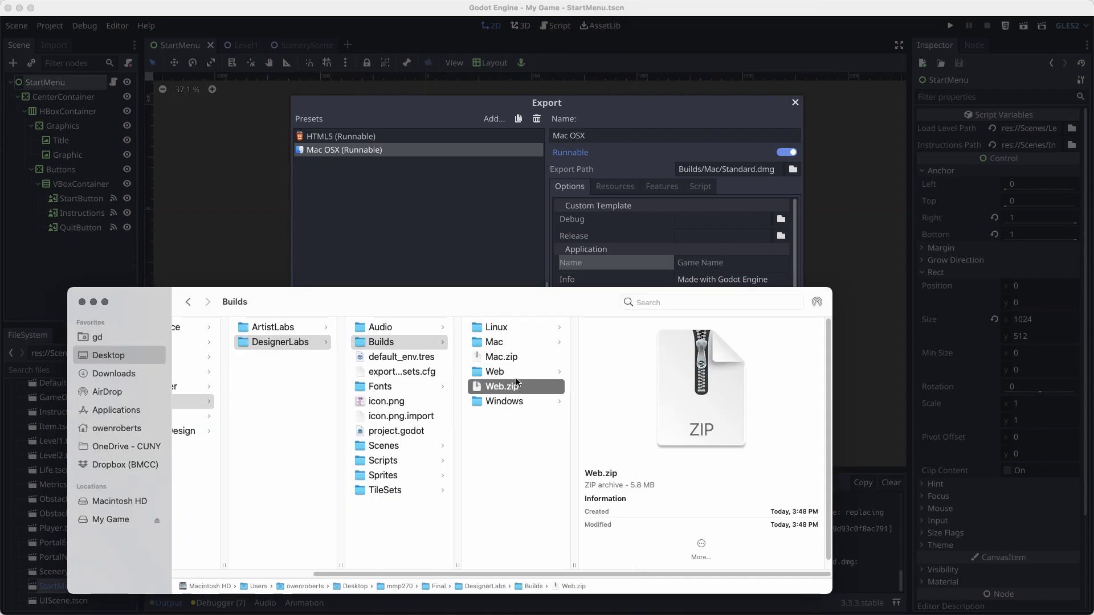
# Switch back to Godot and add a Windows Desktop preset to the project's export settings.
pyautogui.click(468, 216)
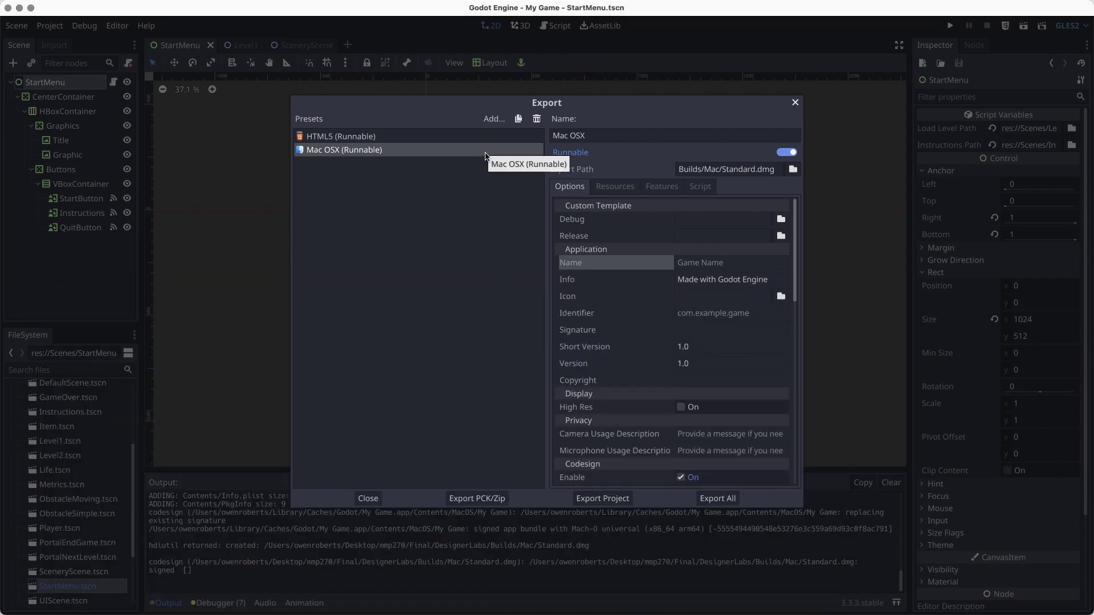
pyautogui.click(494, 119)
pyautogui.click(510, 201)
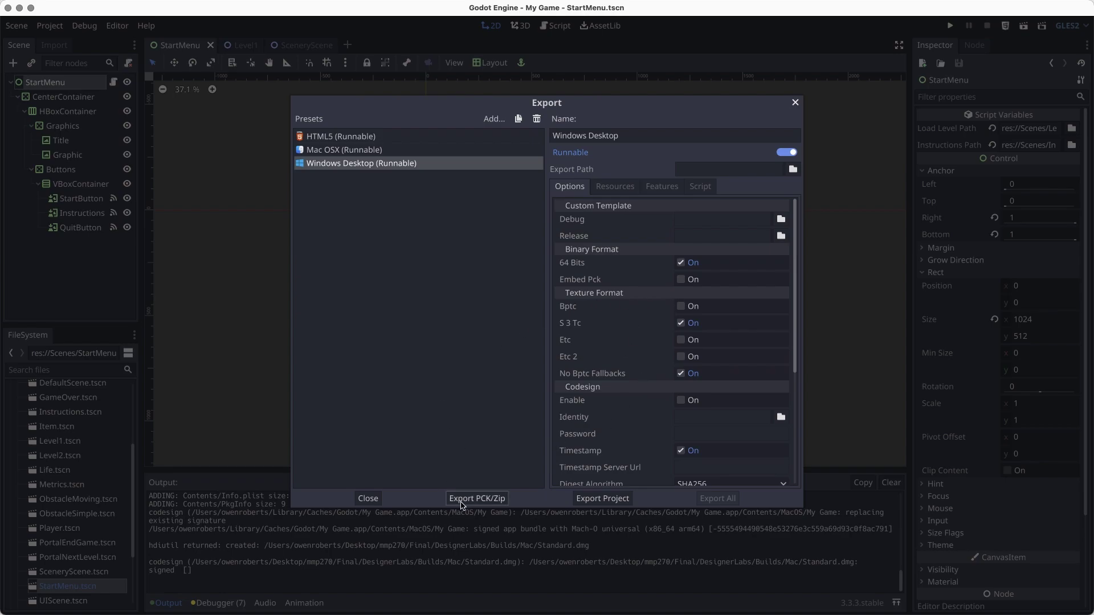
# Export the Windows Desktop project with debug as Standard.exe into the DesignerLabs/Builds/Windows folder.
pyautogui.click(607, 499)
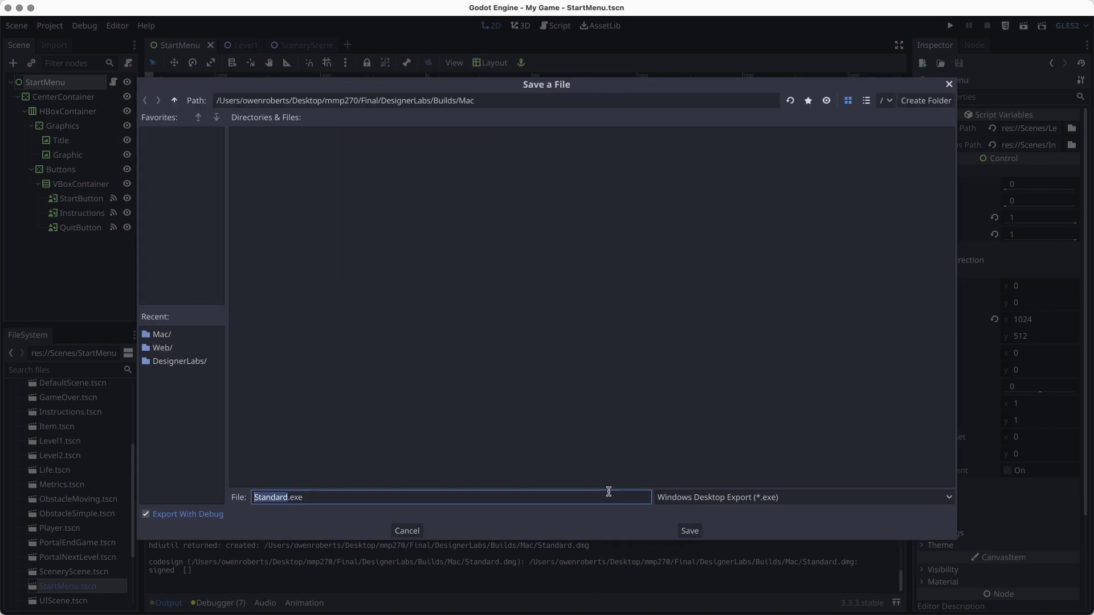
pyautogui.click(176, 101)
pyautogui.doubleClick(413, 151)
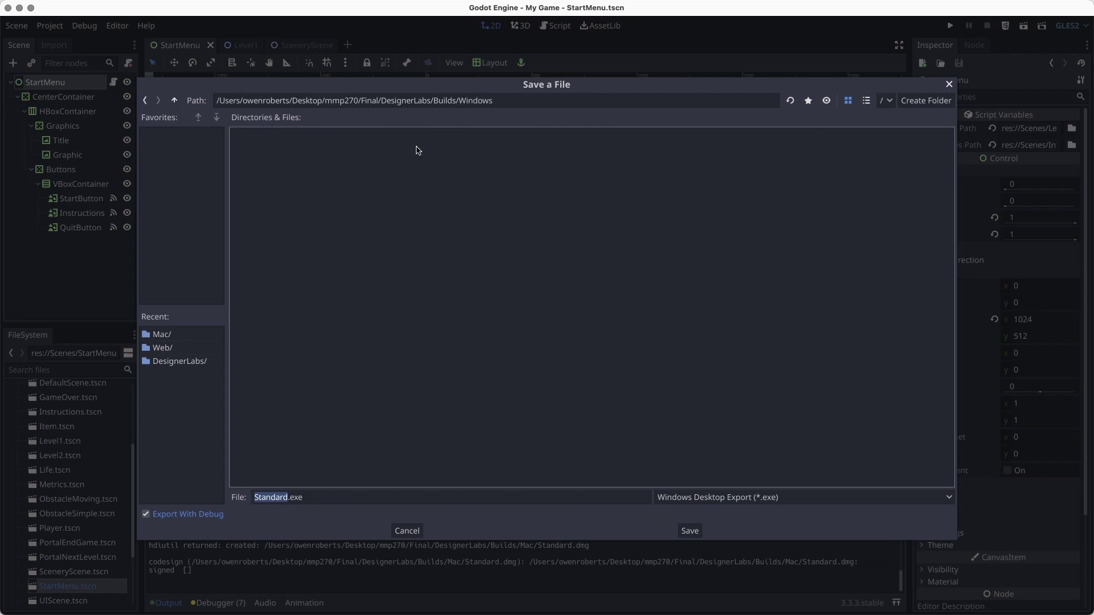
pyautogui.click(685, 533)
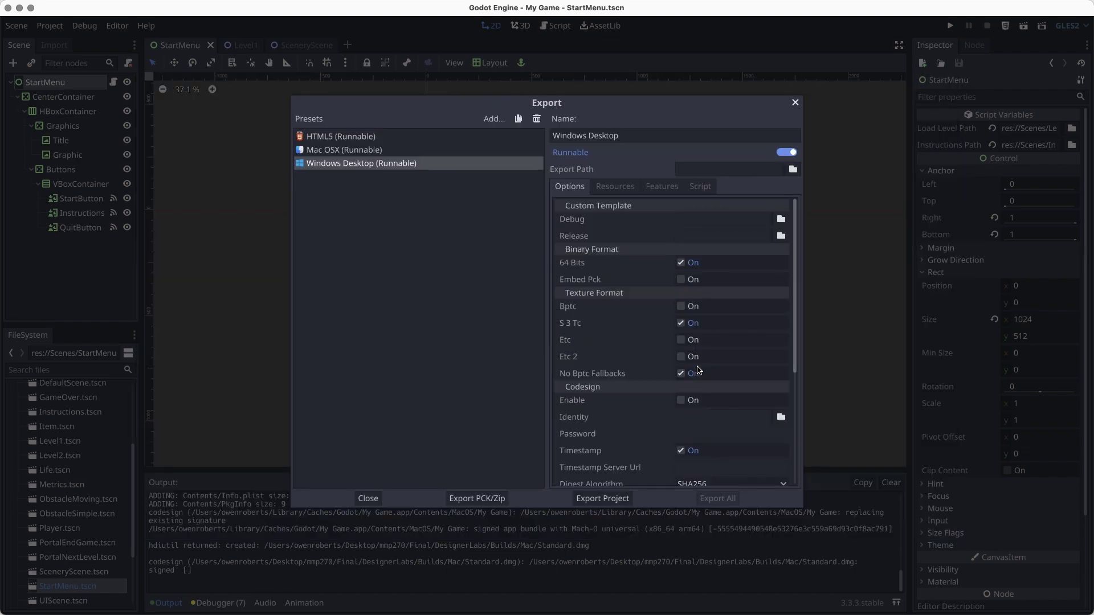
# Switch to Finder and examine the exported Standard.exe and Standard.pck files in the Windows build folder.
pyautogui.press('super+Tab')
pyautogui.click(503, 401)
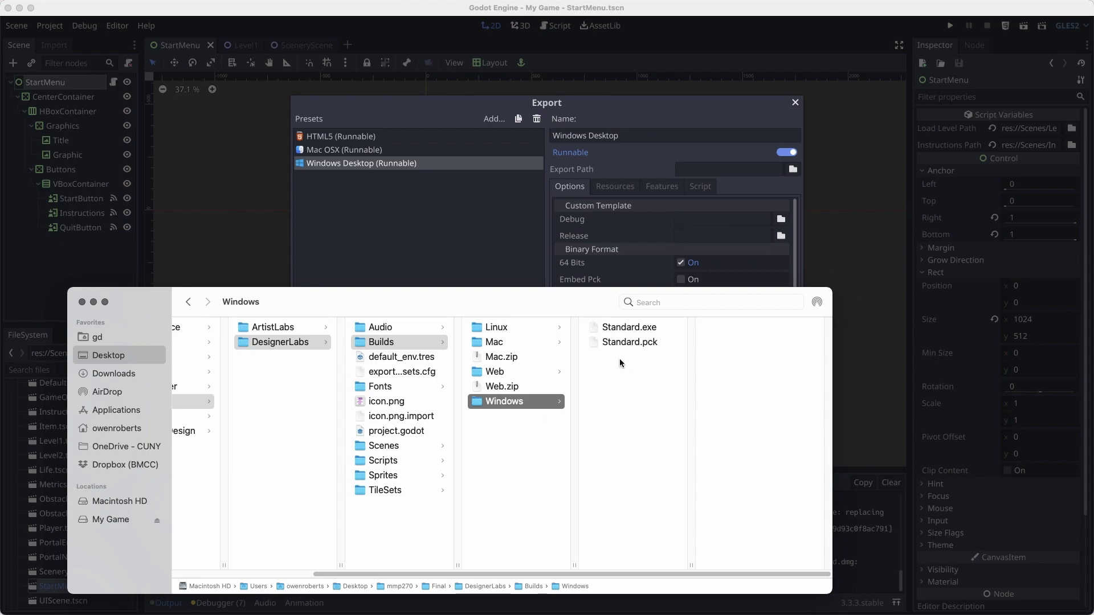
pyautogui.click(621, 328)
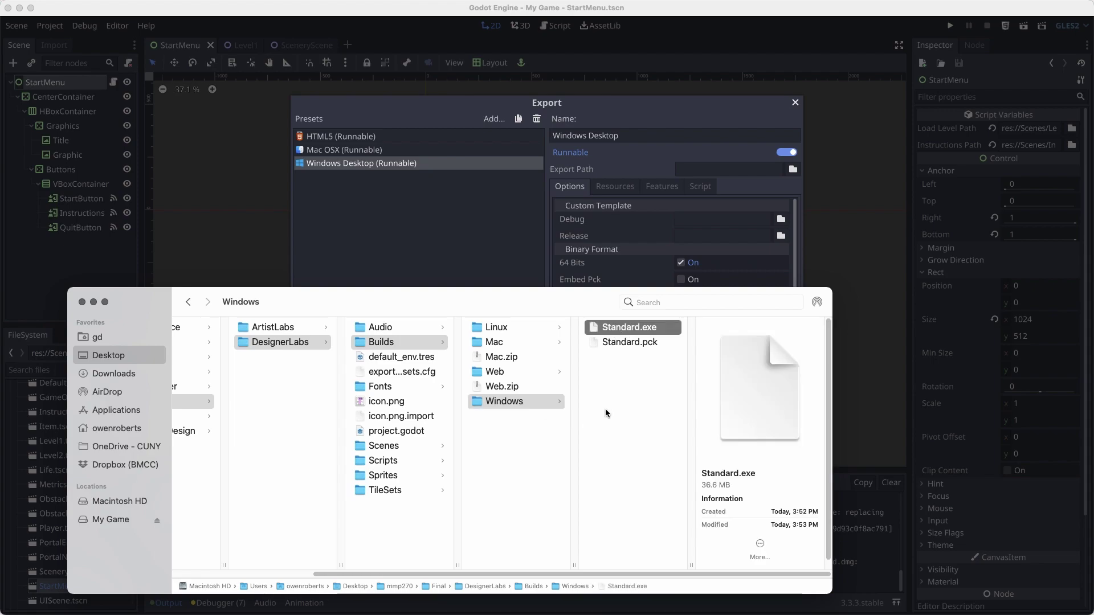
pyautogui.click(636, 344)
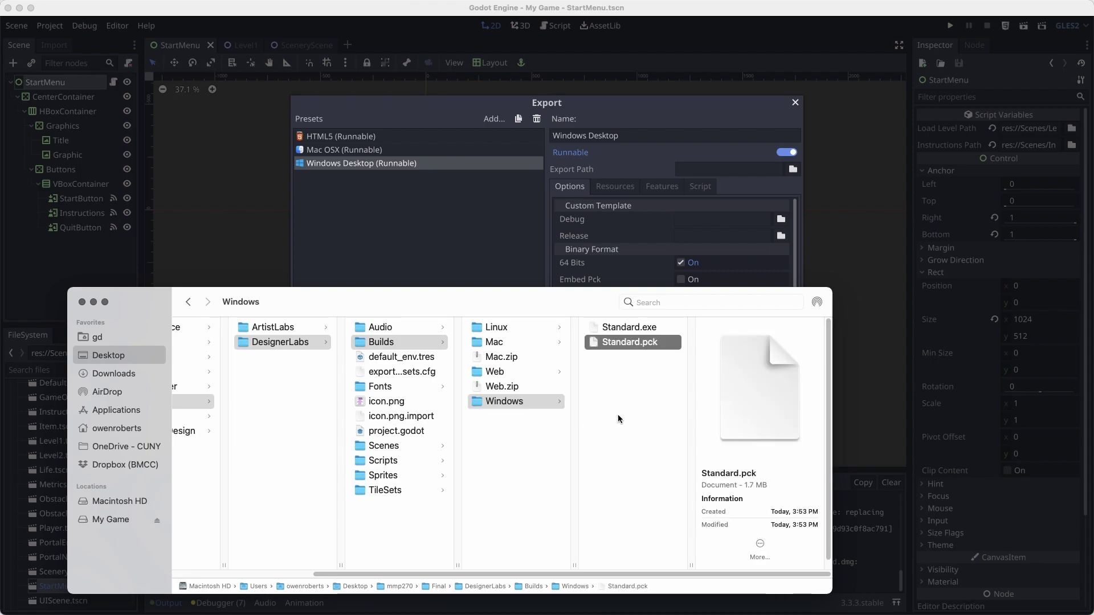
pyautogui.moveTo(623, 390); pyautogui.dragTo(610, 322)
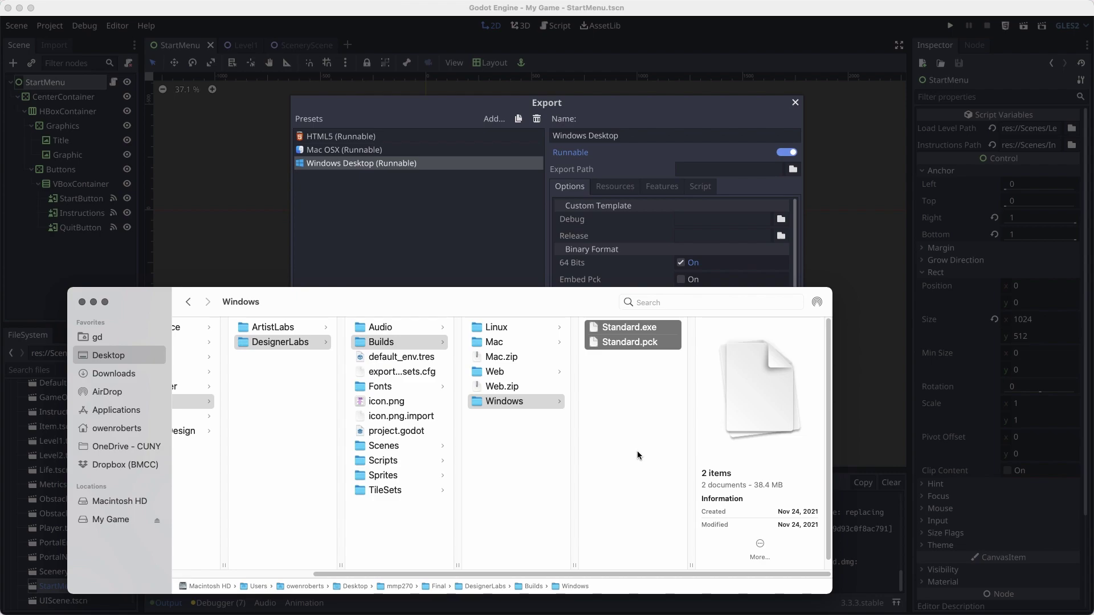
# Compress the Windows folder into Windows.zip inside Builds and check the Web.zip and Mac.zip archives beside it.
pyautogui.click(504, 443)
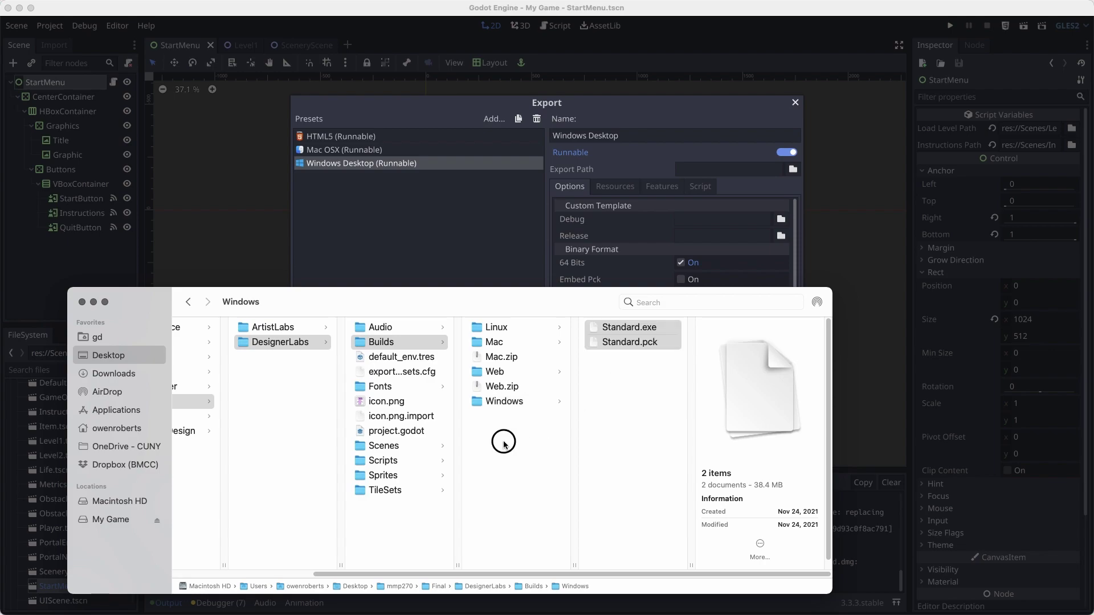
pyautogui.rightClick(500, 401)
pyautogui.click(563, 413)
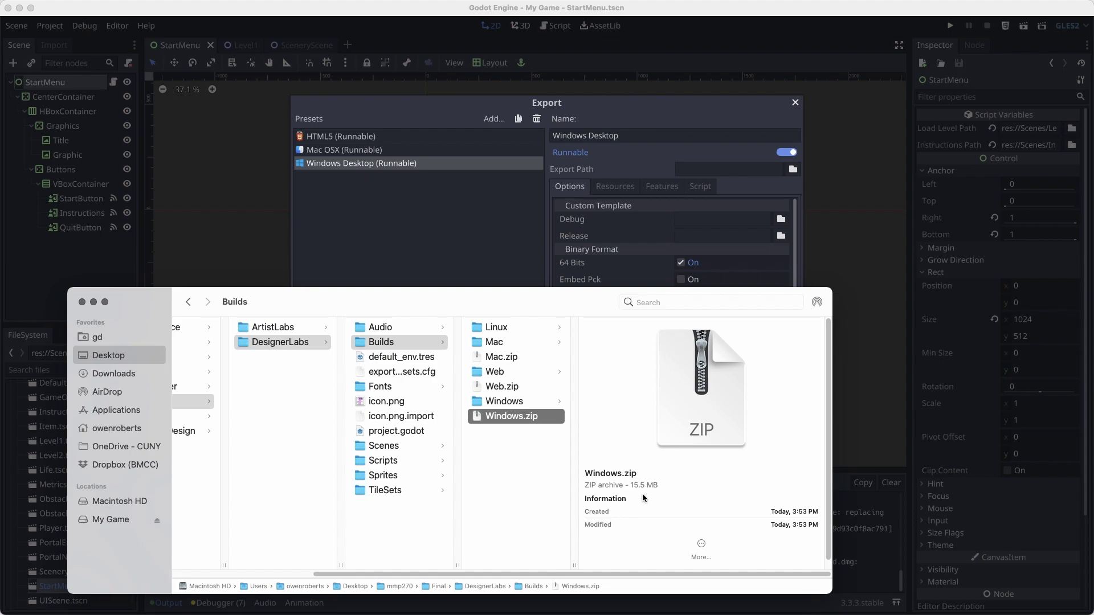
pyautogui.click(511, 389)
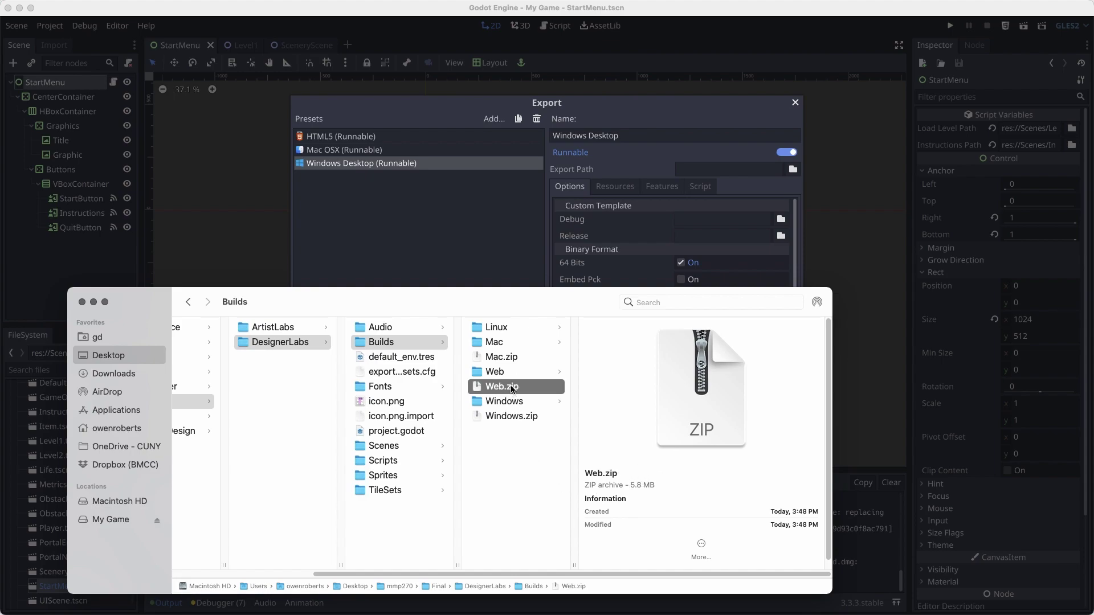
pyautogui.click(507, 357)
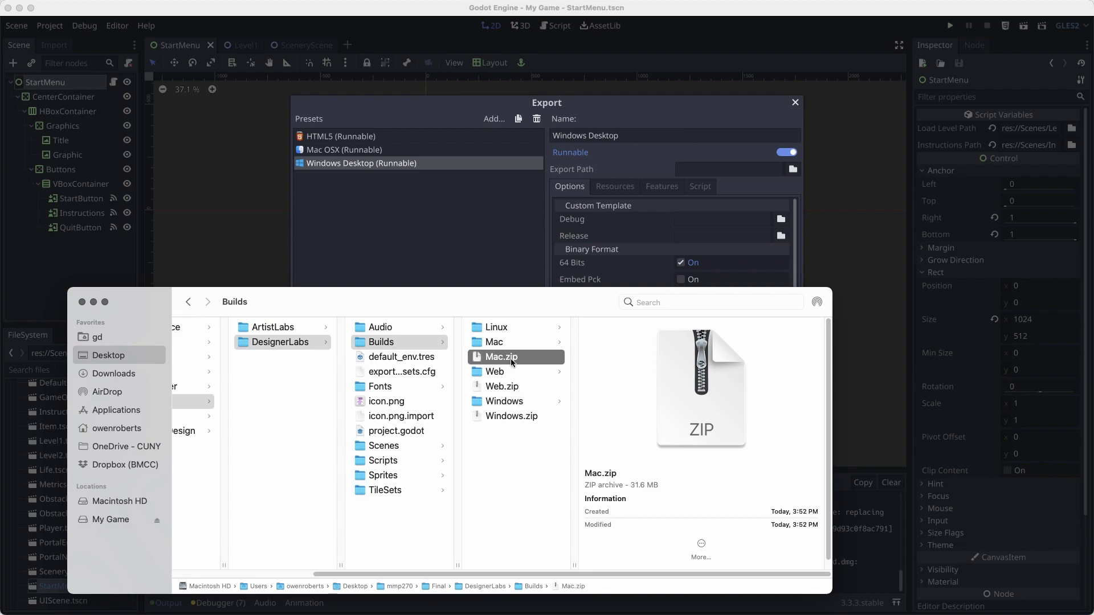
# Switch back to Godot, add a Linux/X11 export preset, and look over its script and general options.
pyautogui.click(503, 181)
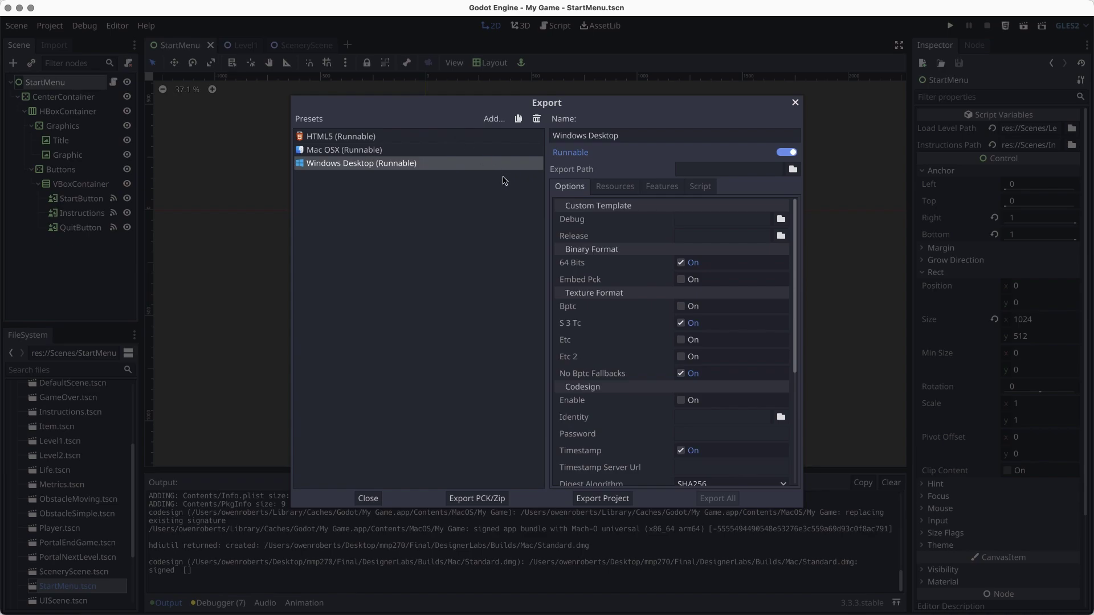
pyautogui.click(495, 119)
pyautogui.click(507, 212)
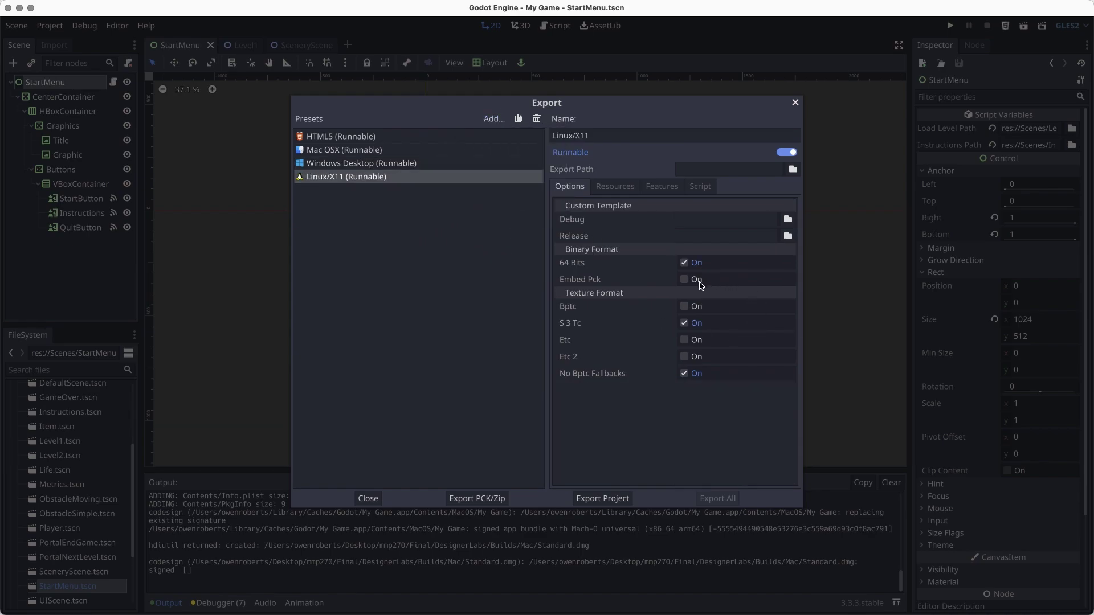
pyautogui.click(701, 186)
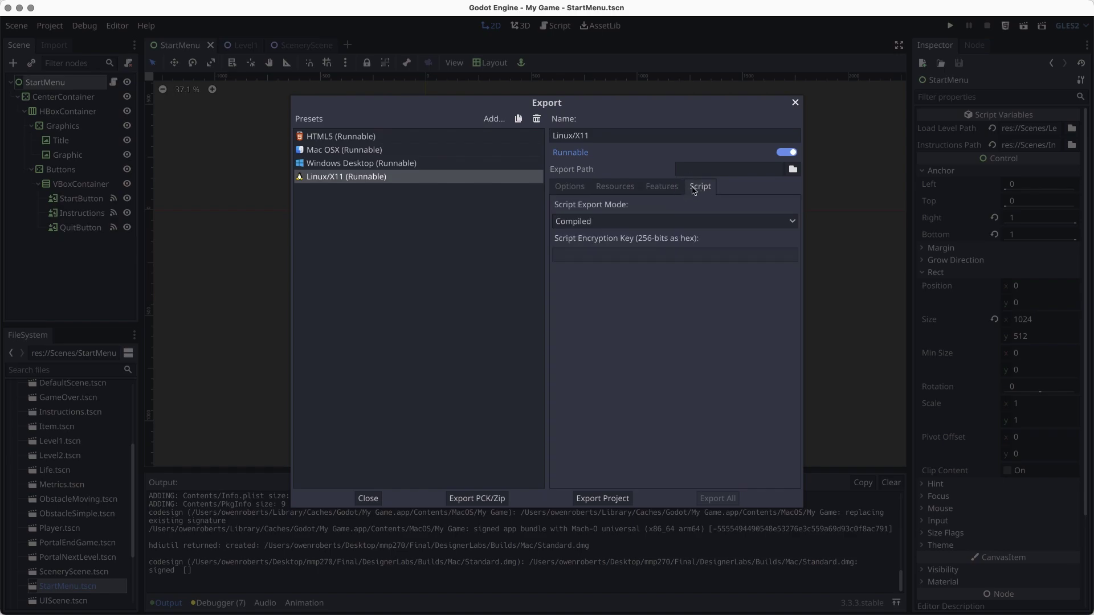
pyautogui.click(560, 188)
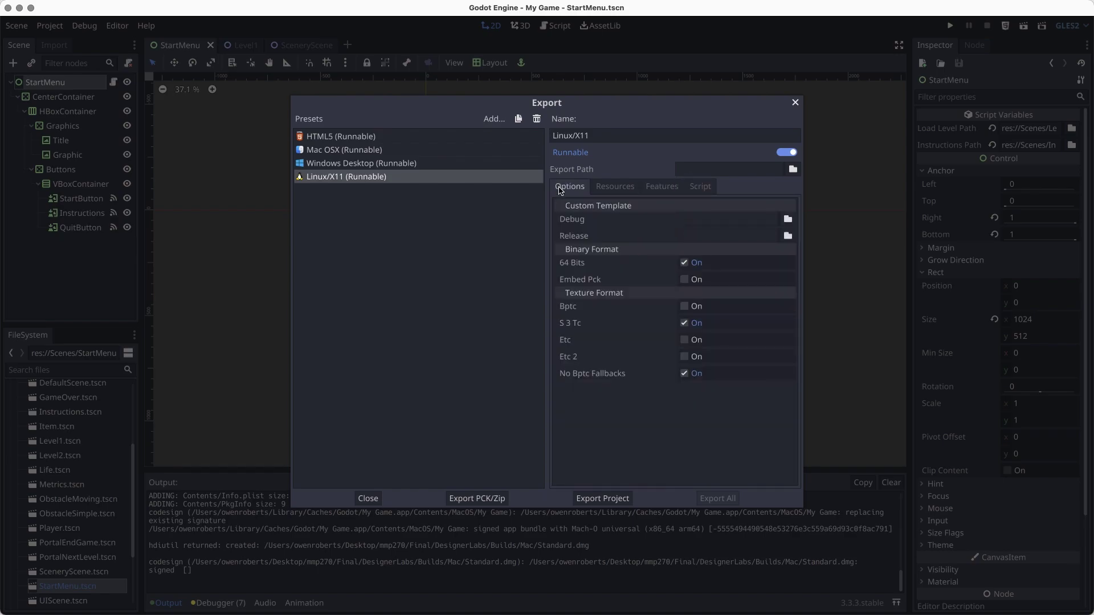
# Export the Linux/X11 project with debug as Standard.x86_64 into the DesignerLabs/Builds/Linux folder and check the exported file in Finder.
pyautogui.click(603, 499)
pyautogui.click(174, 100)
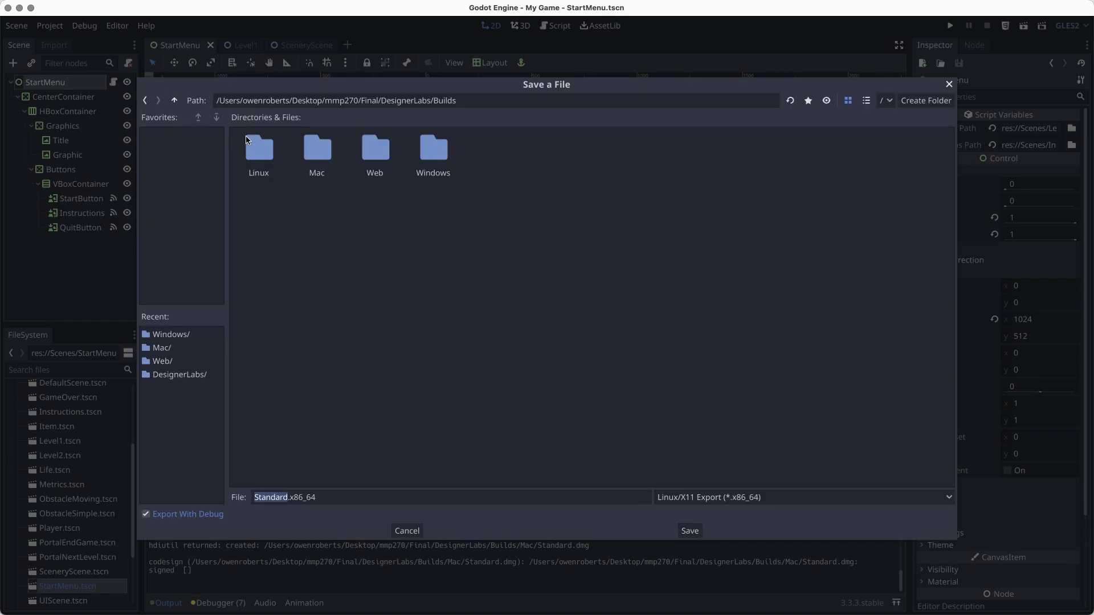
pyautogui.doubleClick(256, 155)
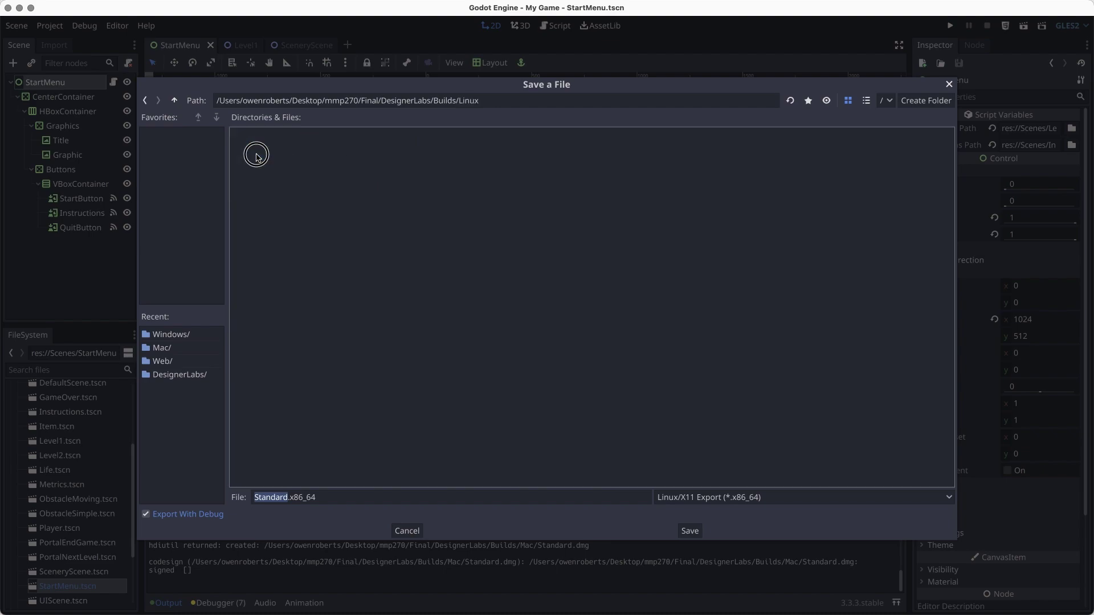
pyautogui.click(690, 531)
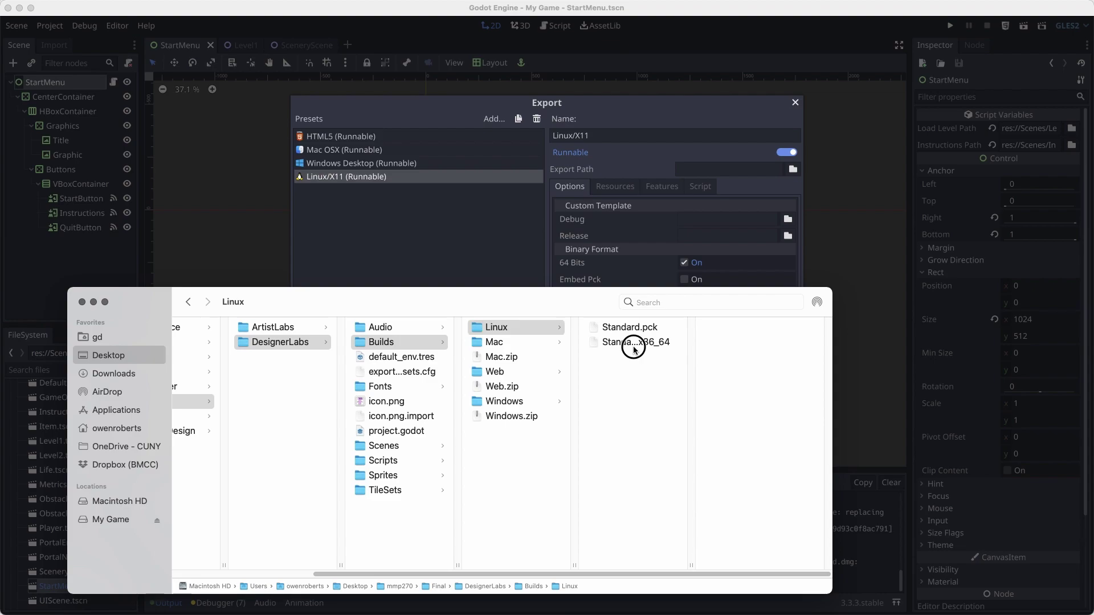
pyautogui.click(632, 343)
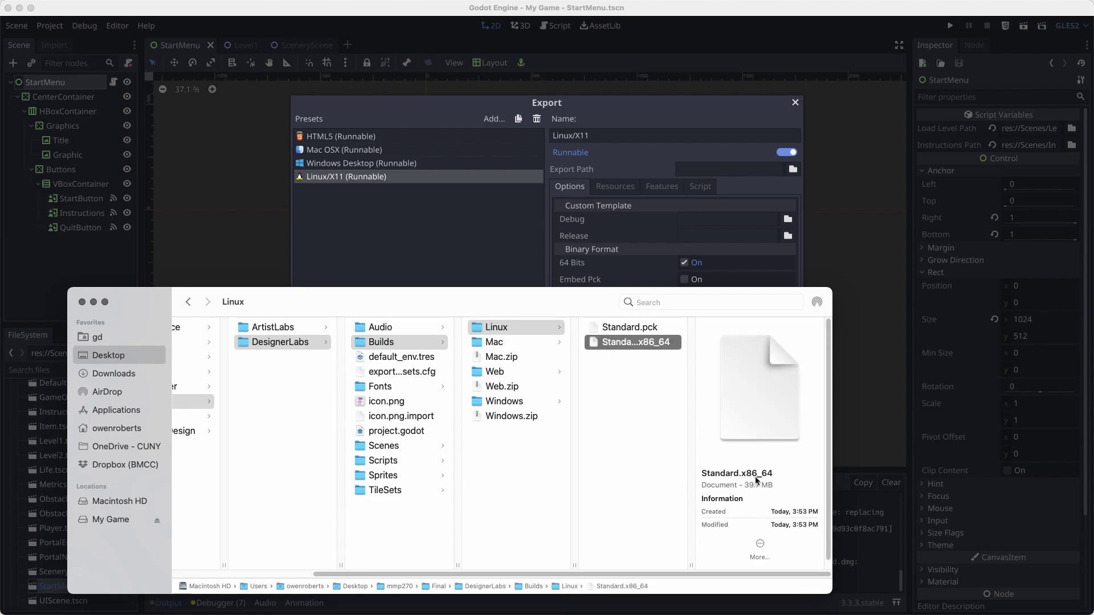
# Check Standard.pck in the Linux build folder and compress the Linux folder into Linux.zip inside Builds.
pyautogui.click(627, 328)
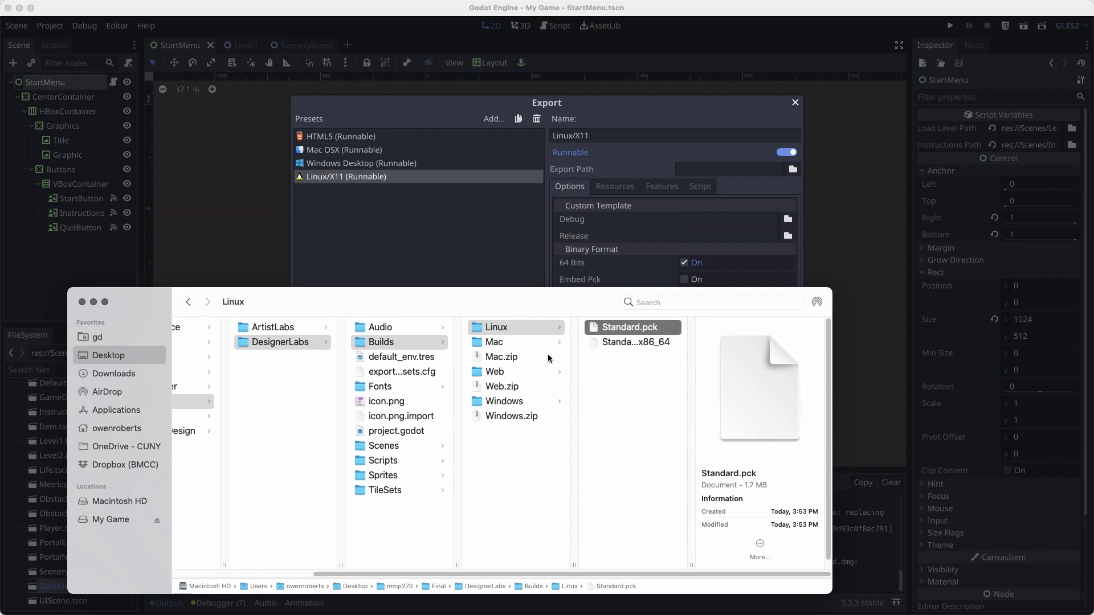
pyautogui.press('Left')
pyautogui.press('Return')
pyautogui.press('Escape')
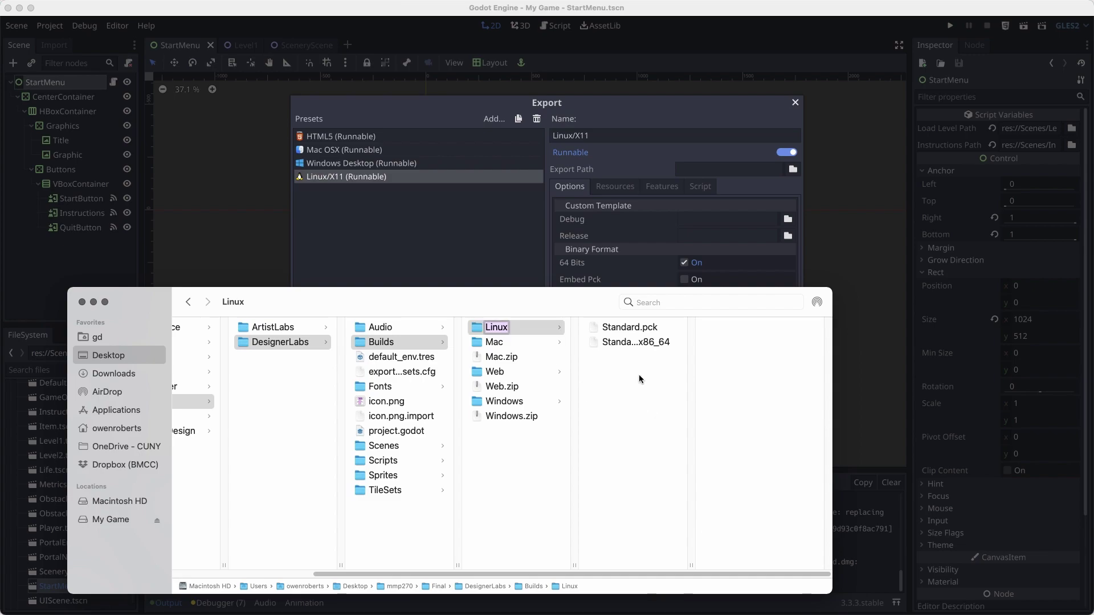
pyautogui.press('Right')
pyautogui.press('Down')
pyautogui.press('Left')
pyautogui.rightClick(516, 329)
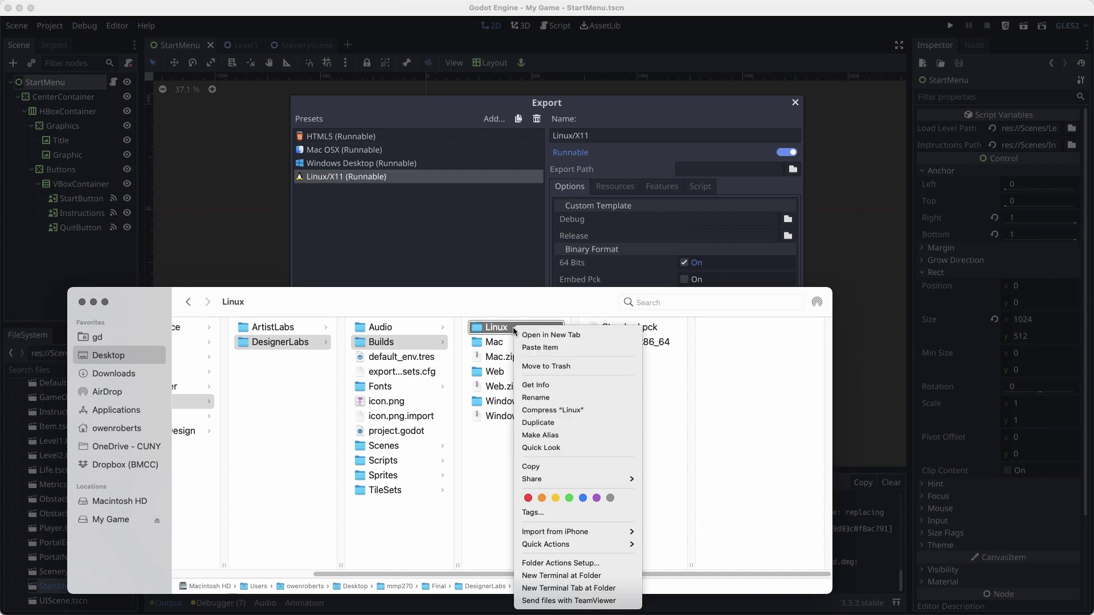
pyautogui.click(564, 410)
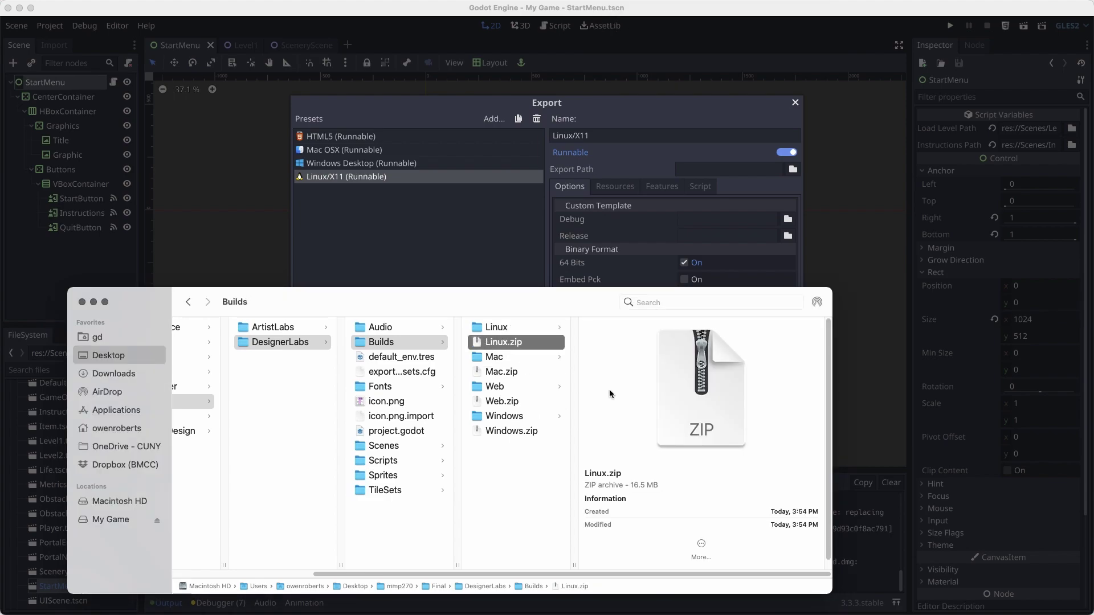
# Look at Mac.zip in Builds and switch back to Godot to view the HTML5 export preset.
pyautogui.click(507, 373)
pyautogui.click(434, 256)
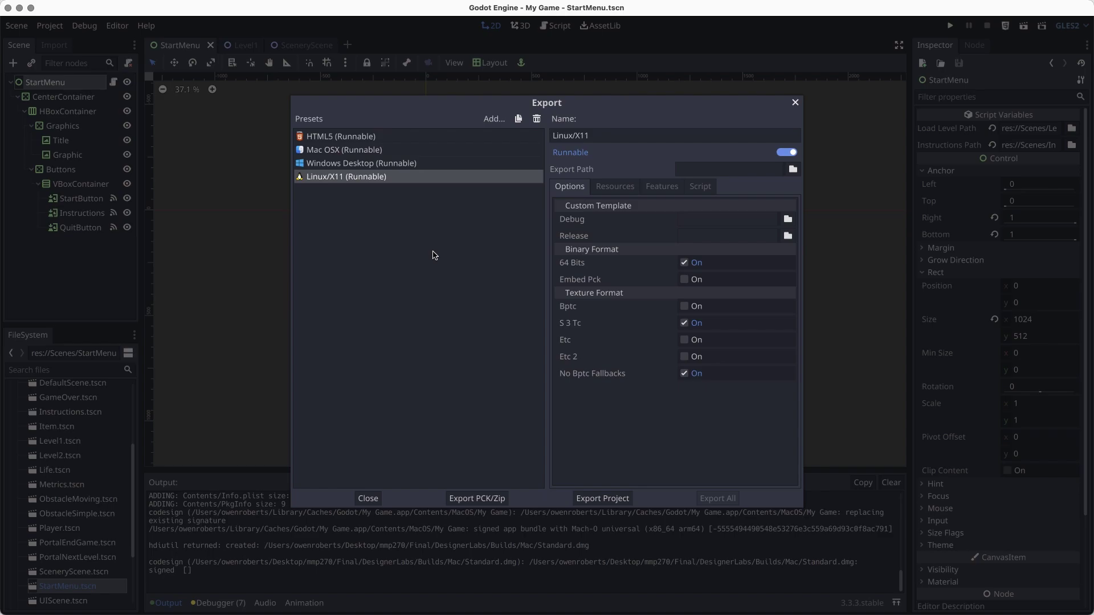
pyautogui.click(380, 138)
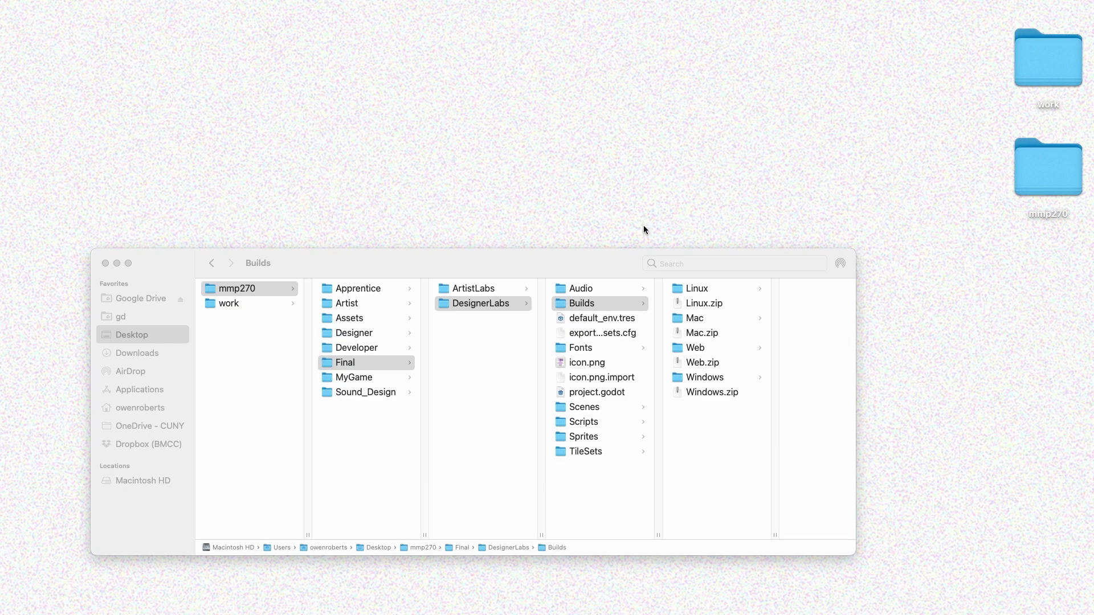
# Switch to the browser and open the Files page of the MMP 270: Introduction to Video Game Design Fall 2021 course on OpenLab.
pyautogui.press('super+Tab')
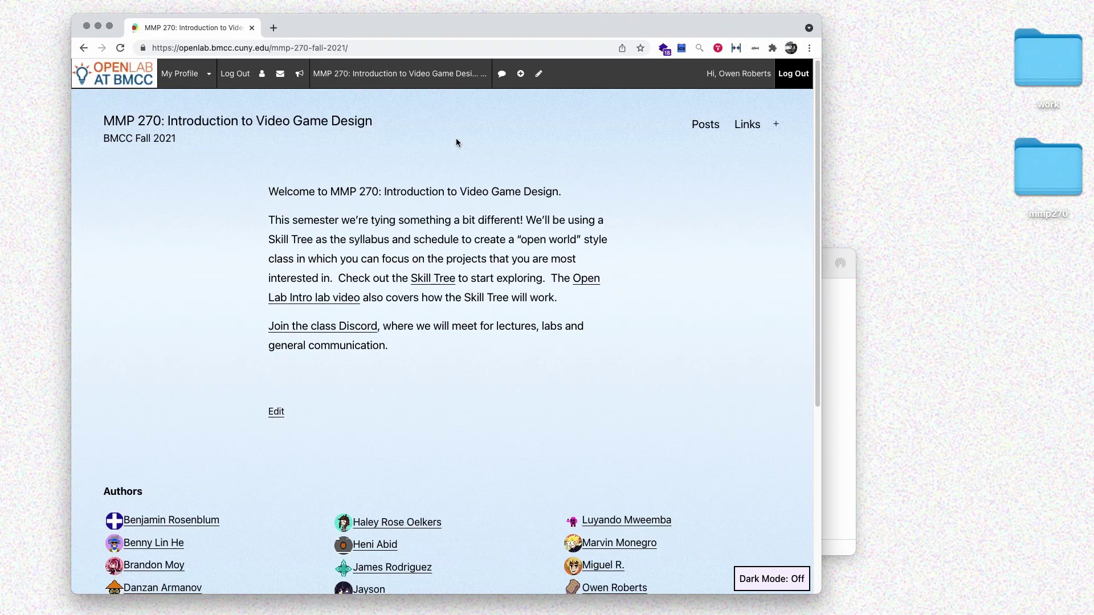
pyautogui.moveTo(178, 78)
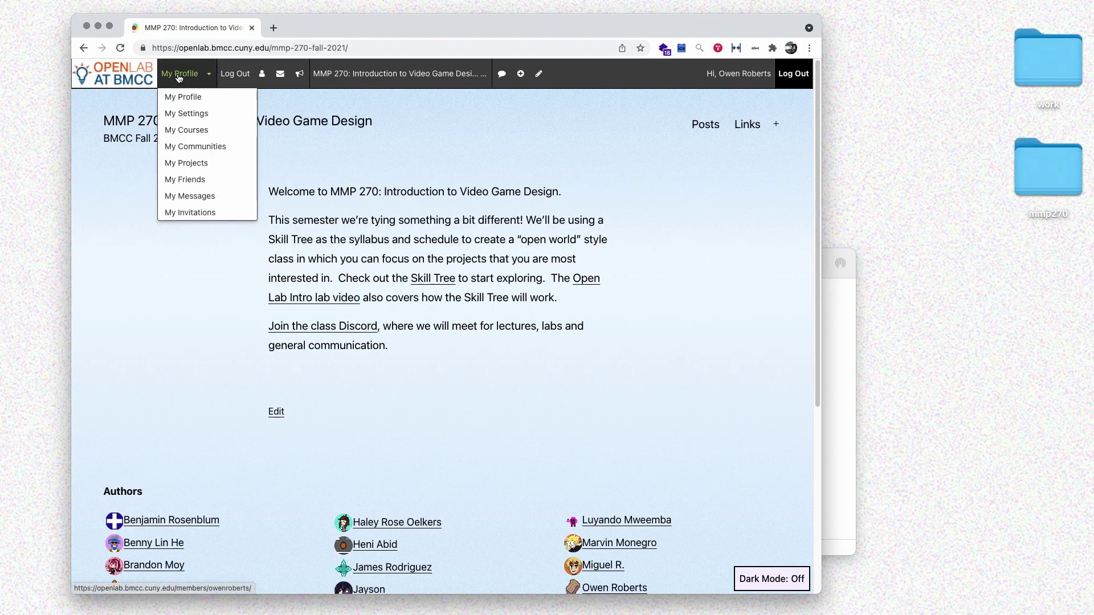
pyautogui.click(181, 131)
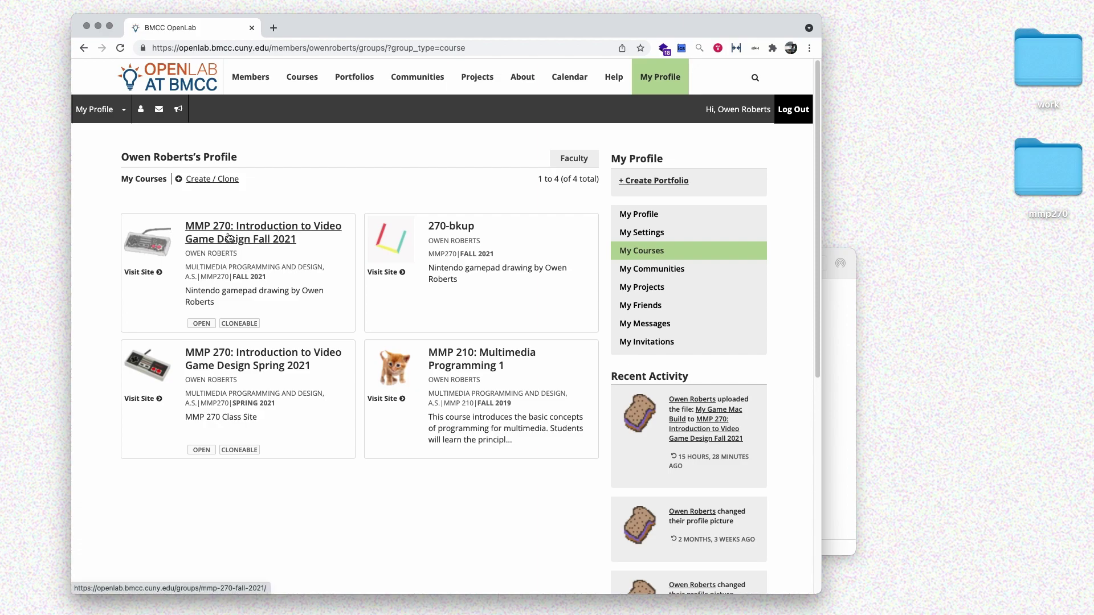
pyautogui.click(267, 245)
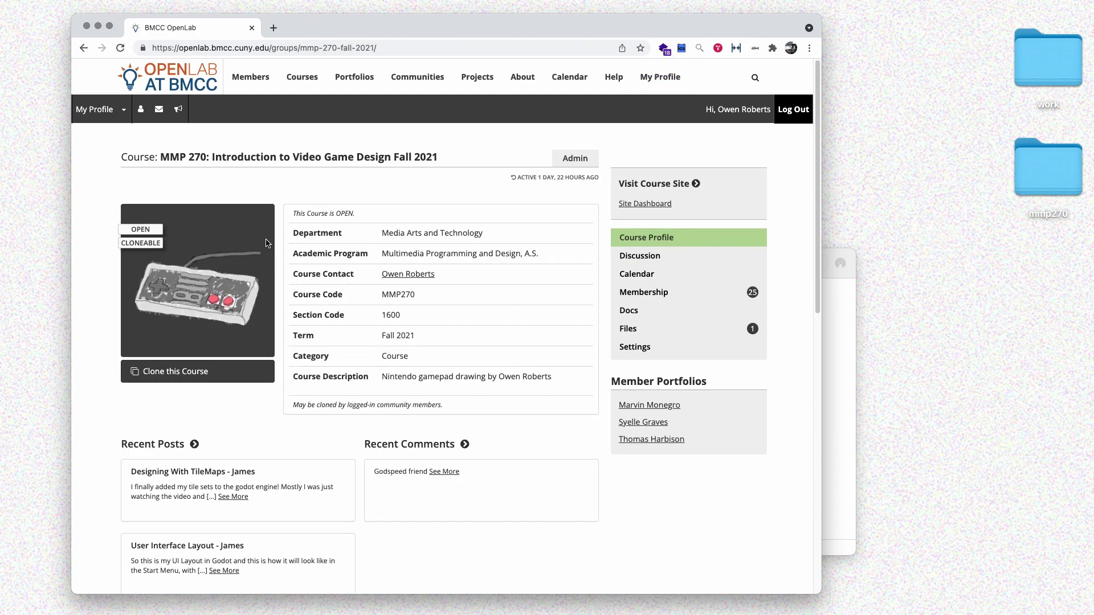
pyautogui.click(659, 329)
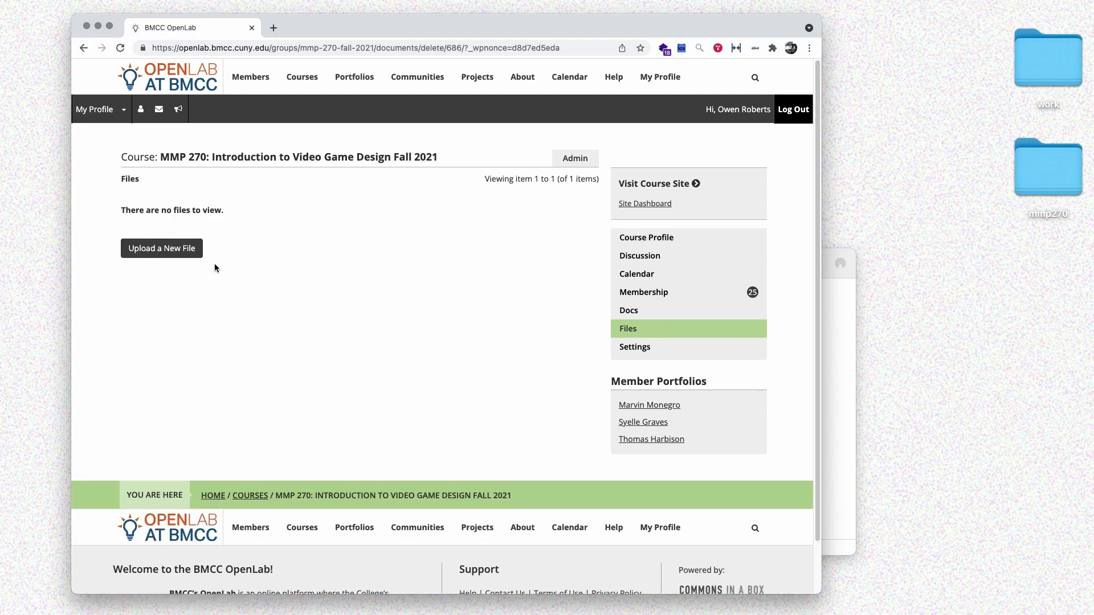
# Start a new file upload and choose Windows.zip from Desktop/mmp270/Final/DesignerLabs/Builds.
pyautogui.click(154, 251)
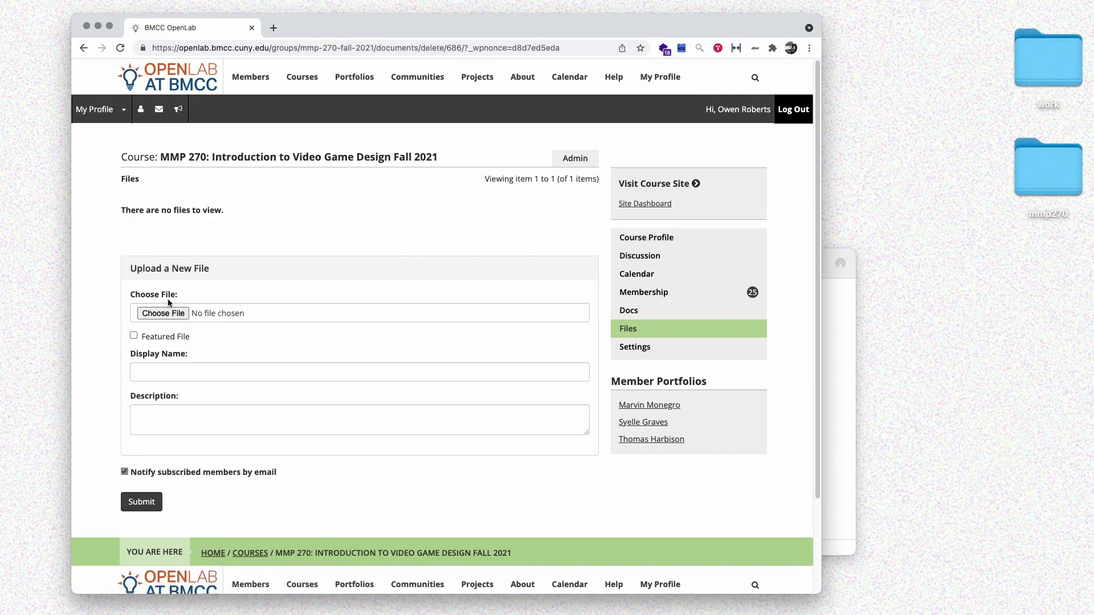
pyautogui.click(161, 314)
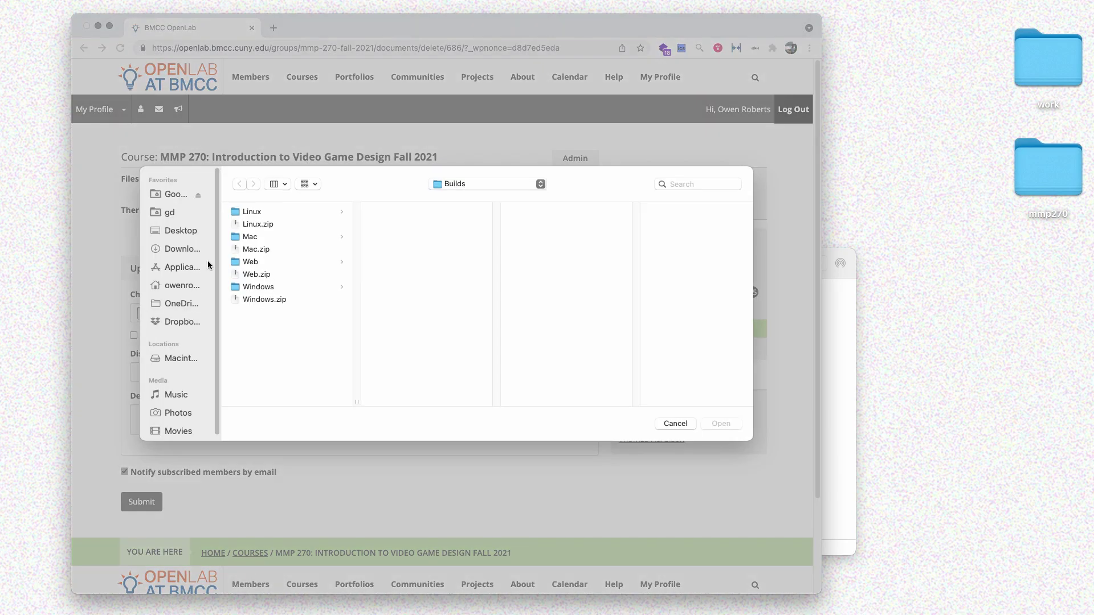
pyautogui.click(173, 231)
pyautogui.click(281, 212)
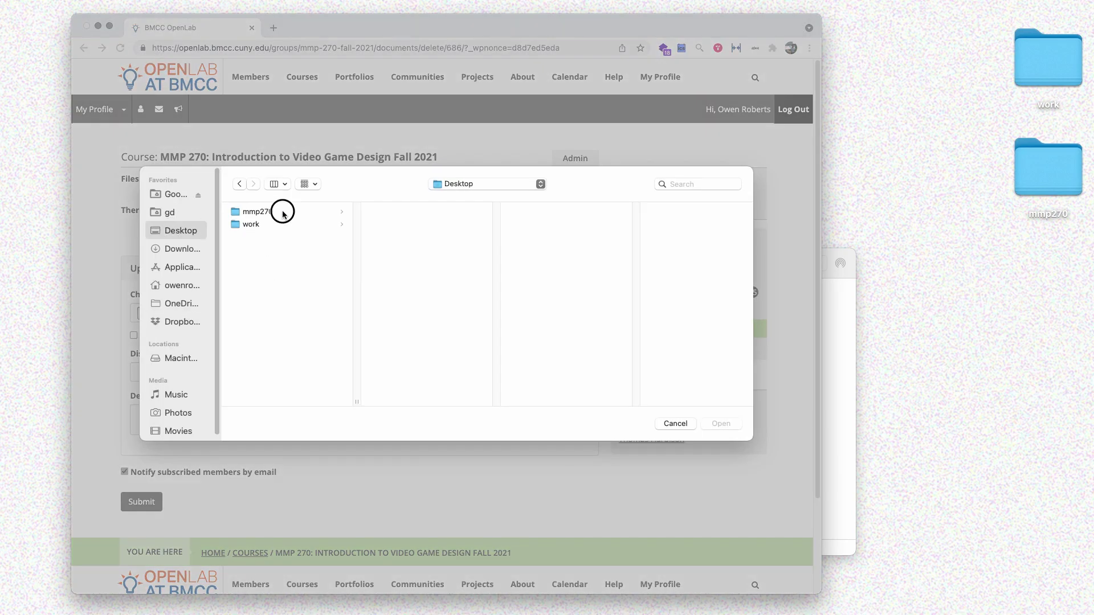
pyautogui.click(409, 275)
pyautogui.click(542, 225)
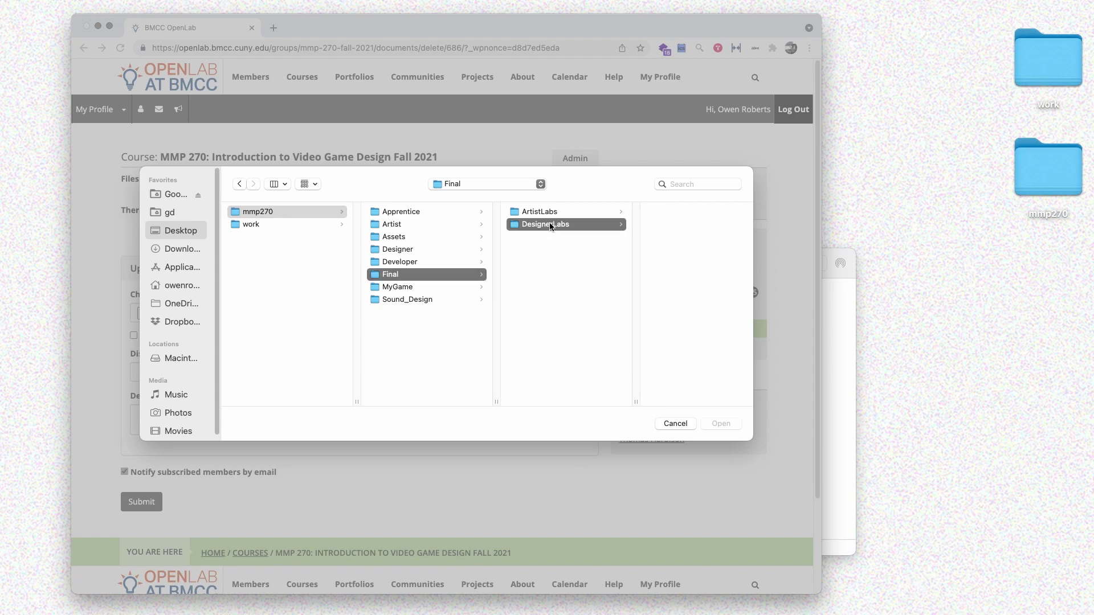
pyautogui.click(658, 231)
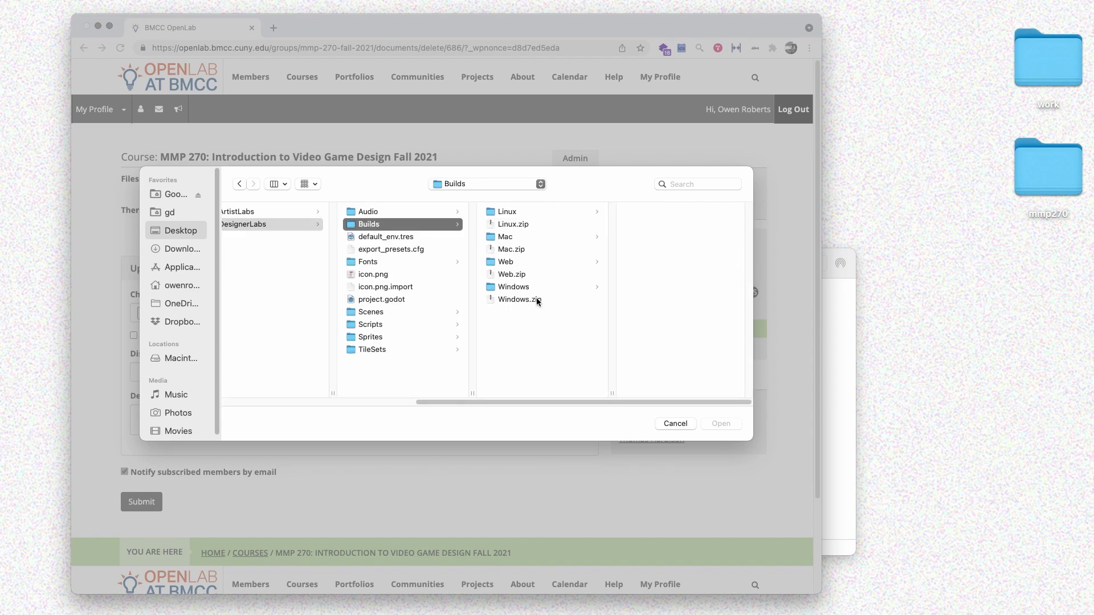
pyautogui.click(514, 301)
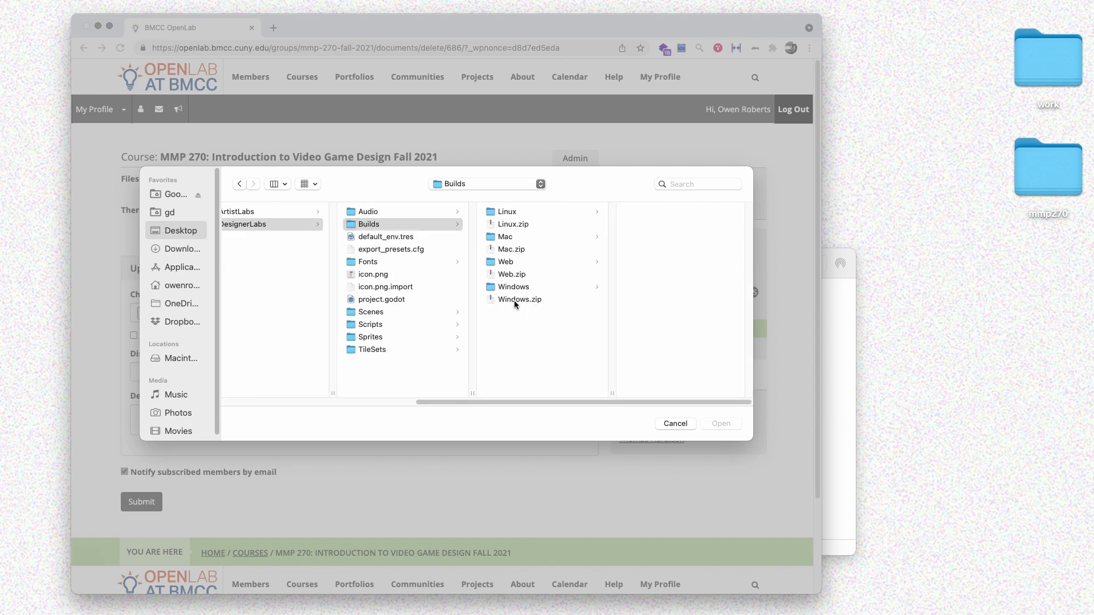
pyautogui.click(720, 424)
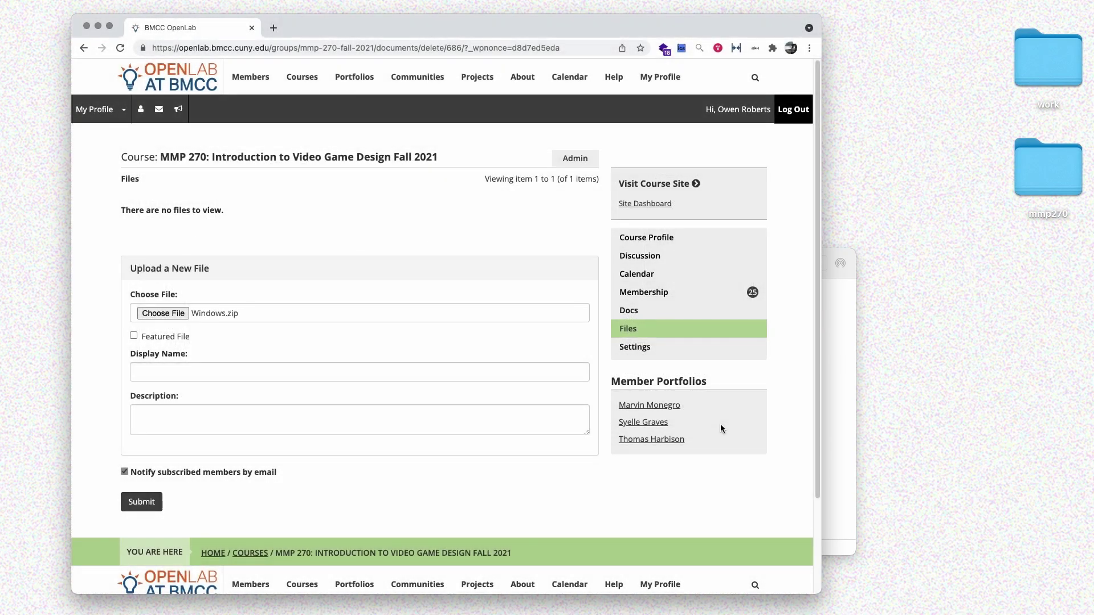
# Set the display name to "My Game Windows Build", turn off e-mail notification of subscribed members, and submit the upload.
pyautogui.click(548, 376)
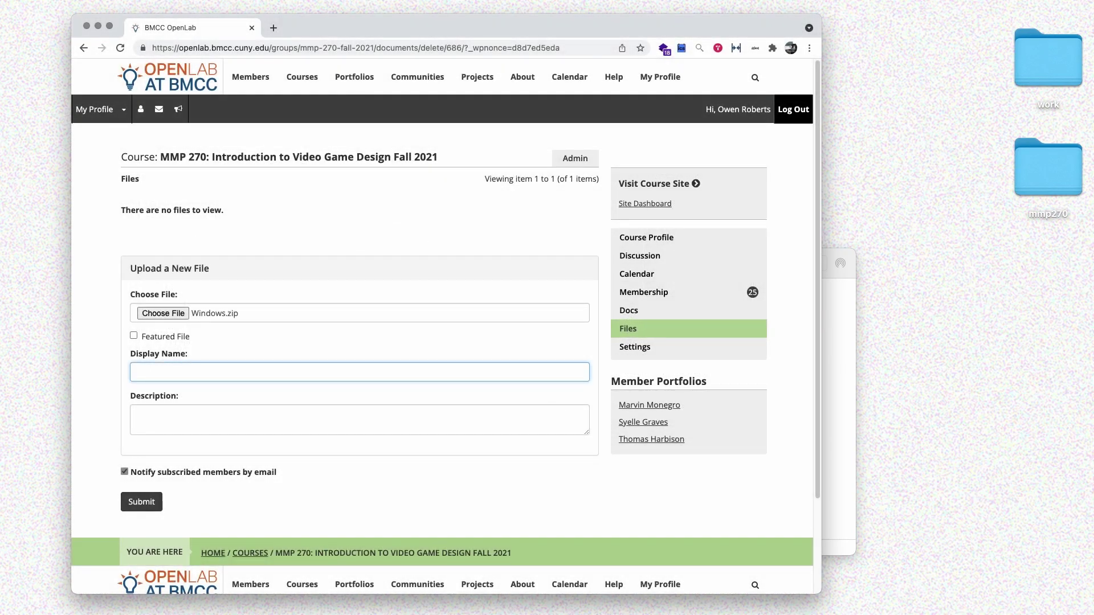
pyautogui.write('My Game Windows Build')
pyautogui.click(359, 420)
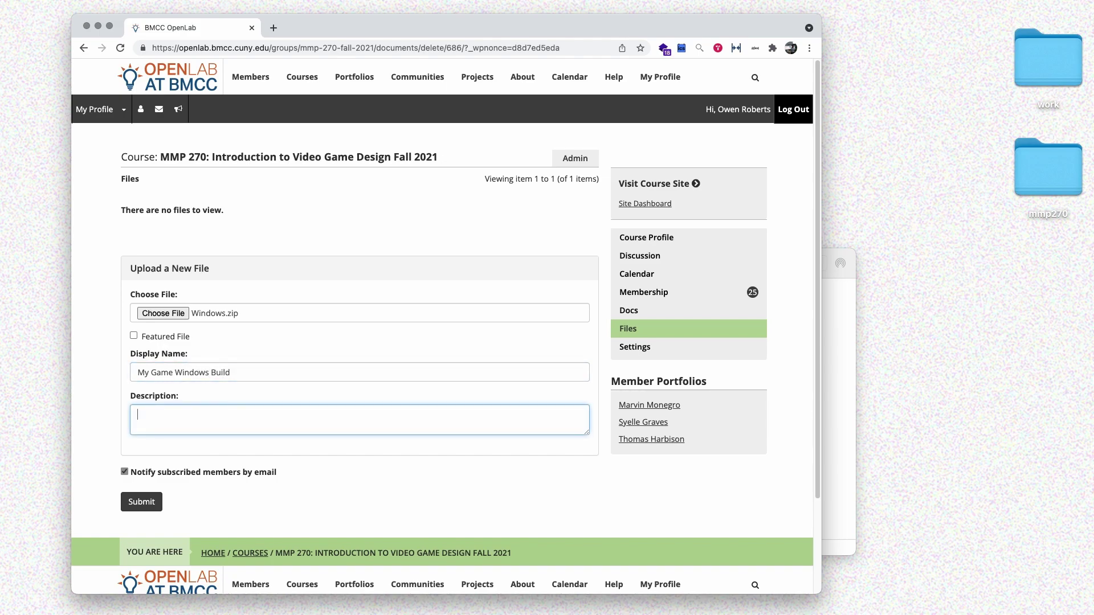
pyautogui.click(149, 476)
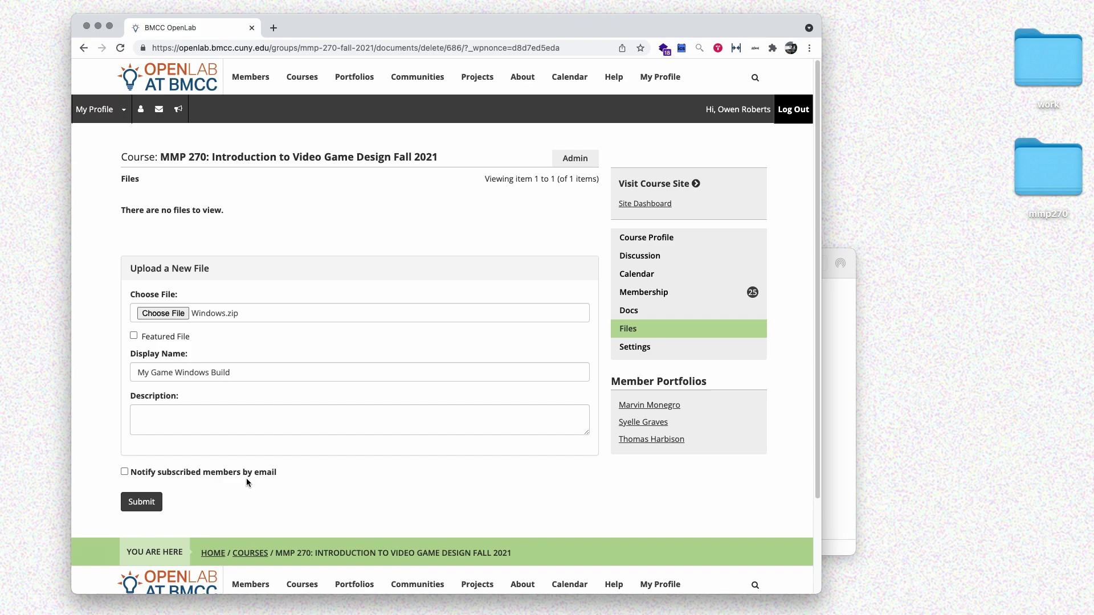
pyautogui.click(141, 502)
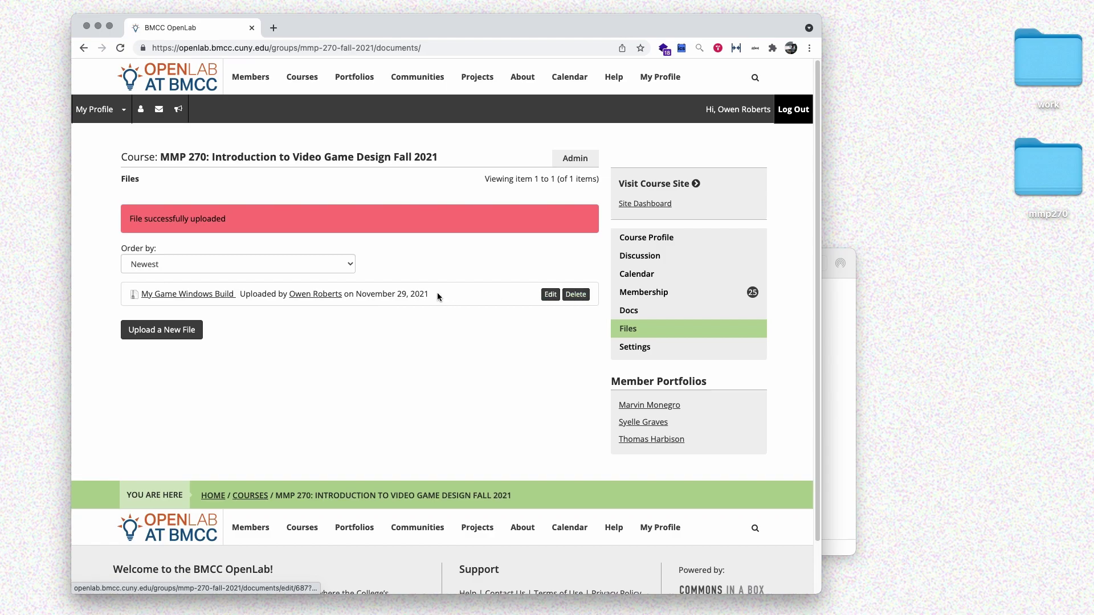
# Copy the link address of the uploaded My Game Windows Build file and go to the course site.
pyautogui.rightClick(176, 298)
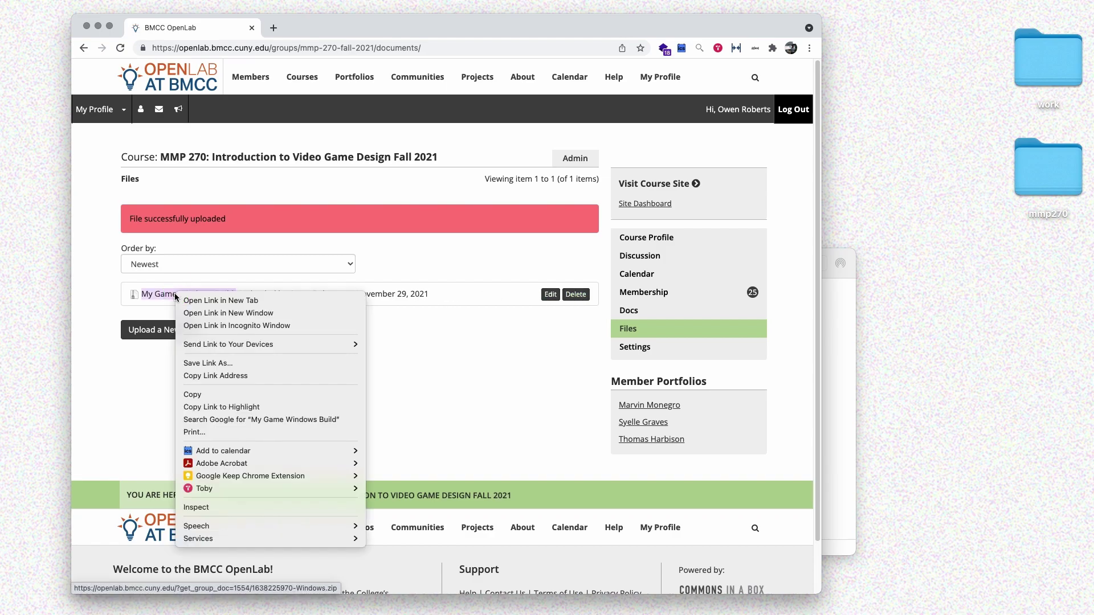
pyautogui.click(220, 374)
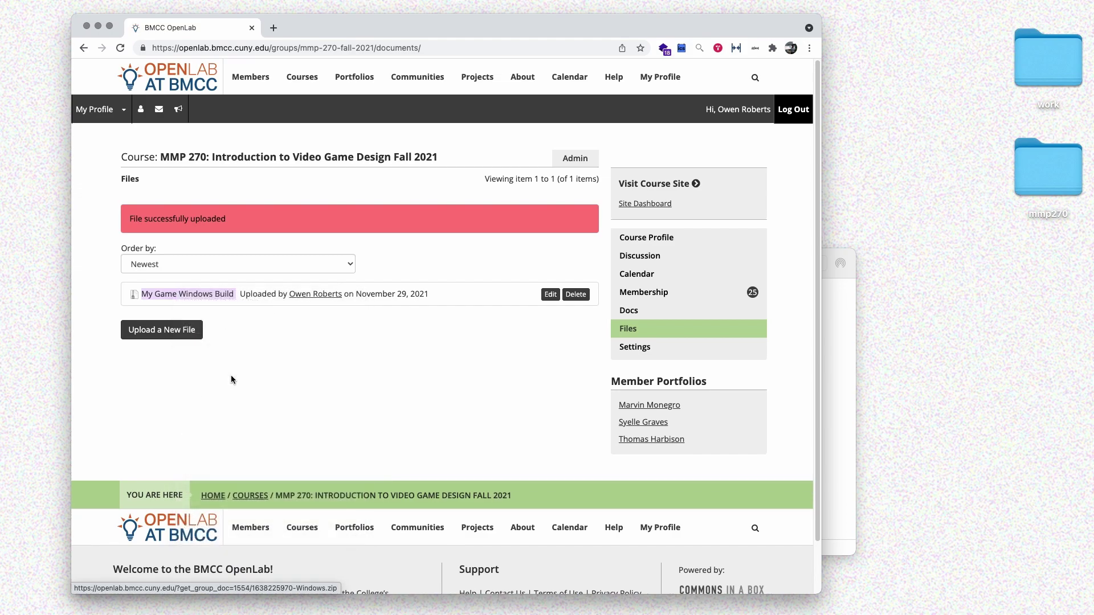
pyautogui.click(678, 194)
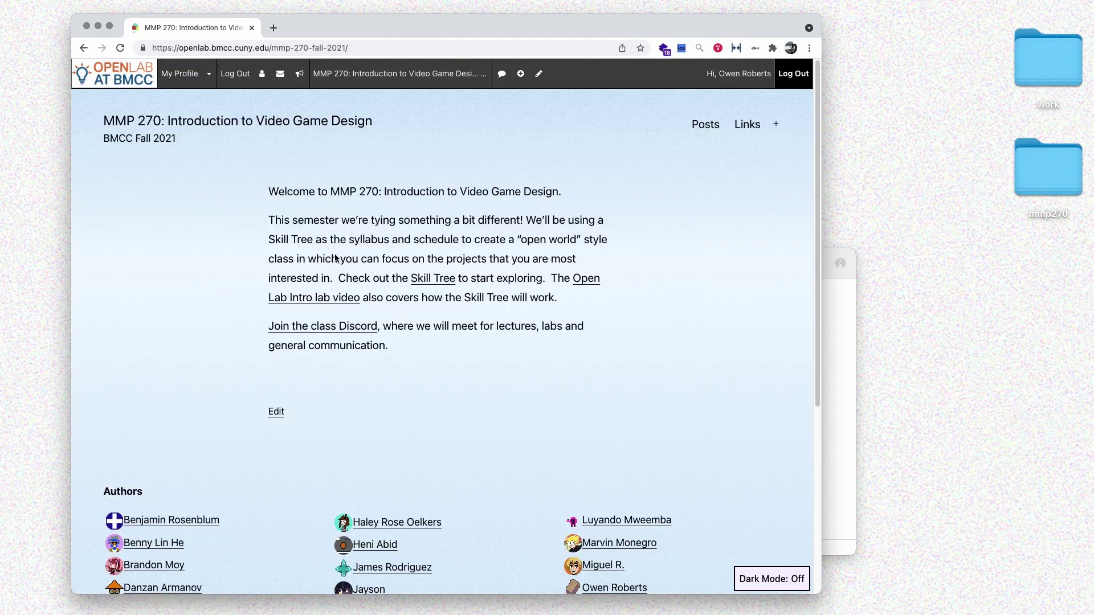
# Create a new post on the course site and title it "My game build".
pyautogui.moveTo(520, 73)
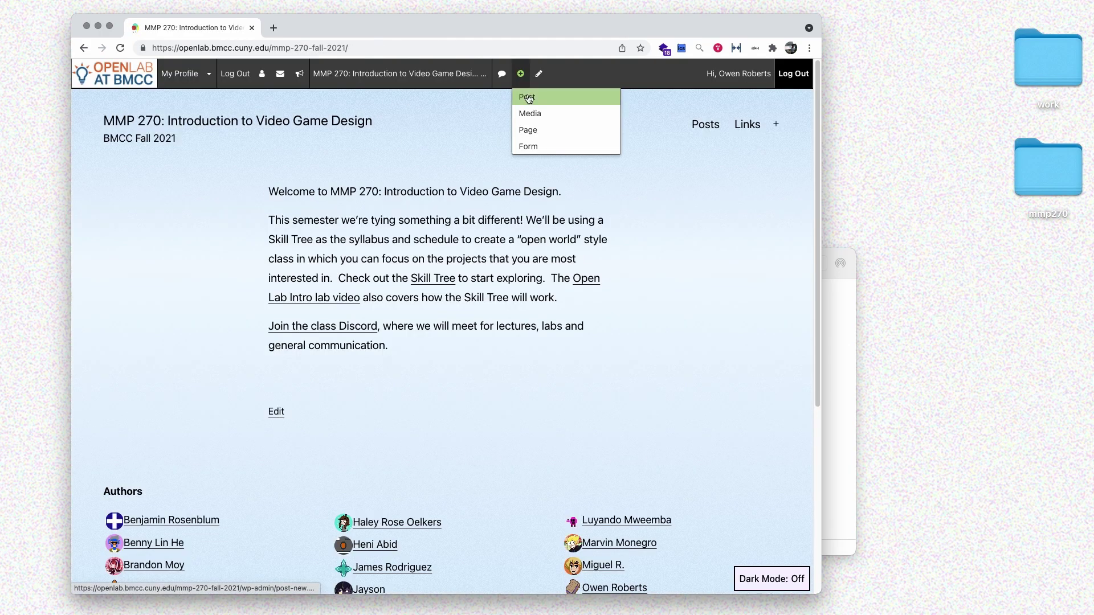
pyautogui.click(527, 95)
pyautogui.write('MNy')
pyautogui.press('BackSpace')
pyautogui.press('BackSpace')
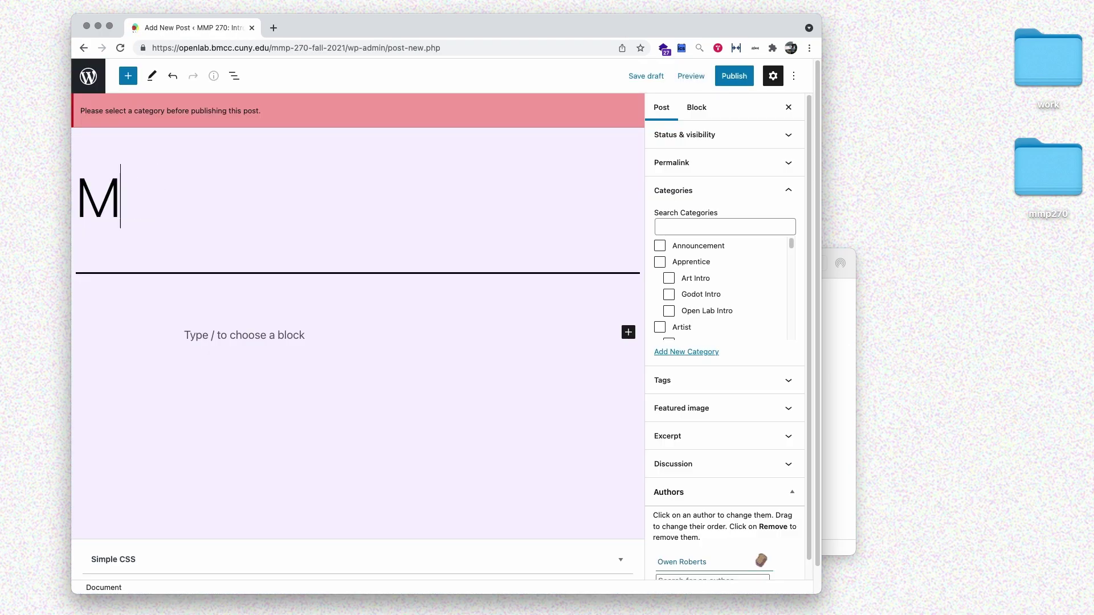
pyautogui.write('y game build')
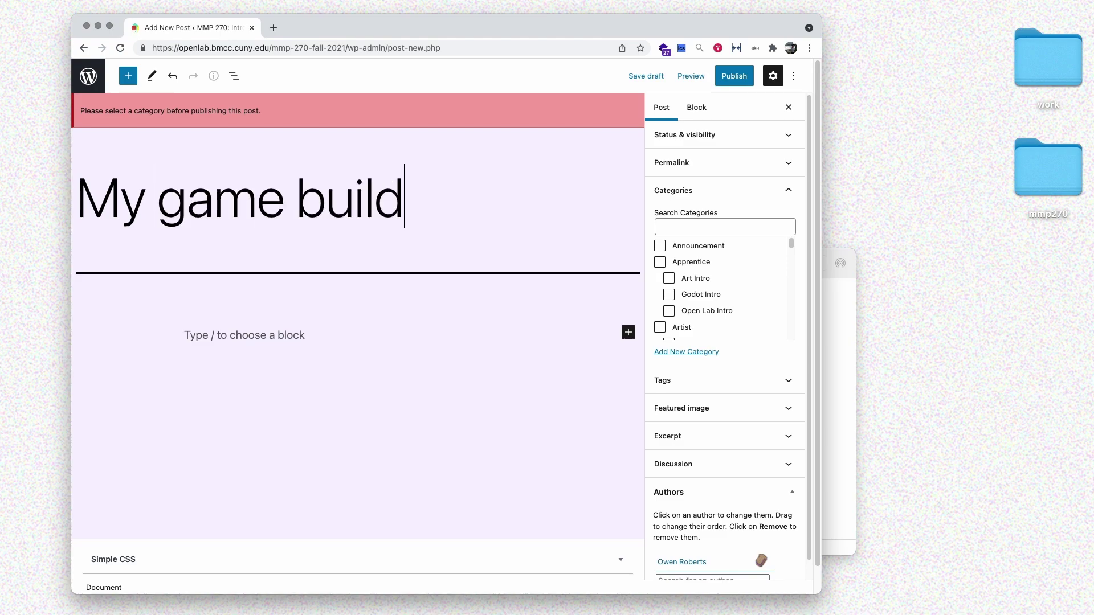
# Write the post's paragraph as "Here's a link to a Windows build of my game.".
pyautogui.click(207, 326)
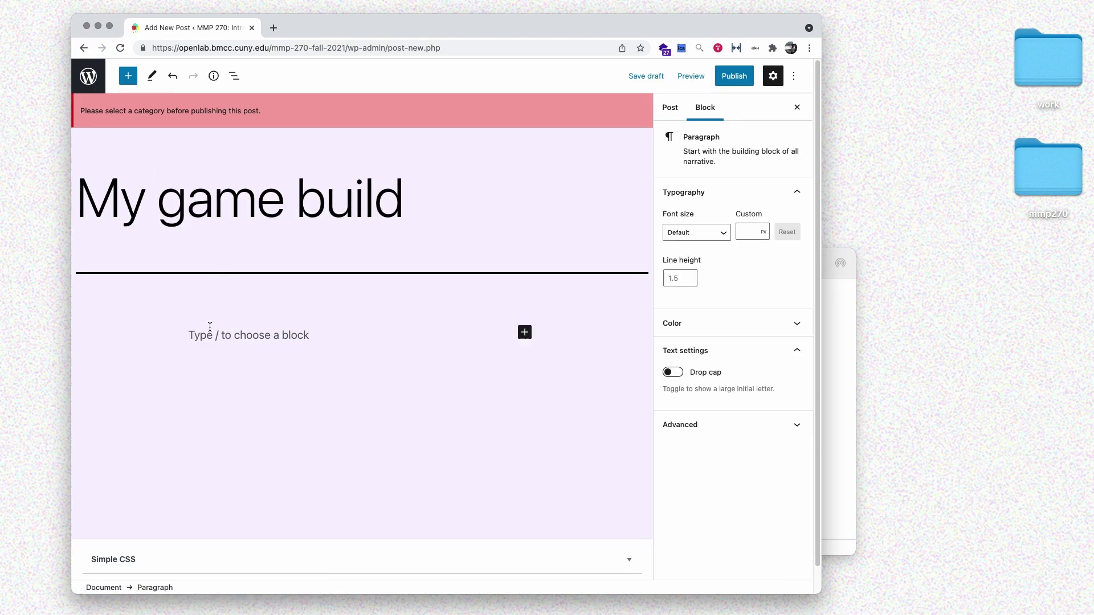
pyautogui.write('Here')
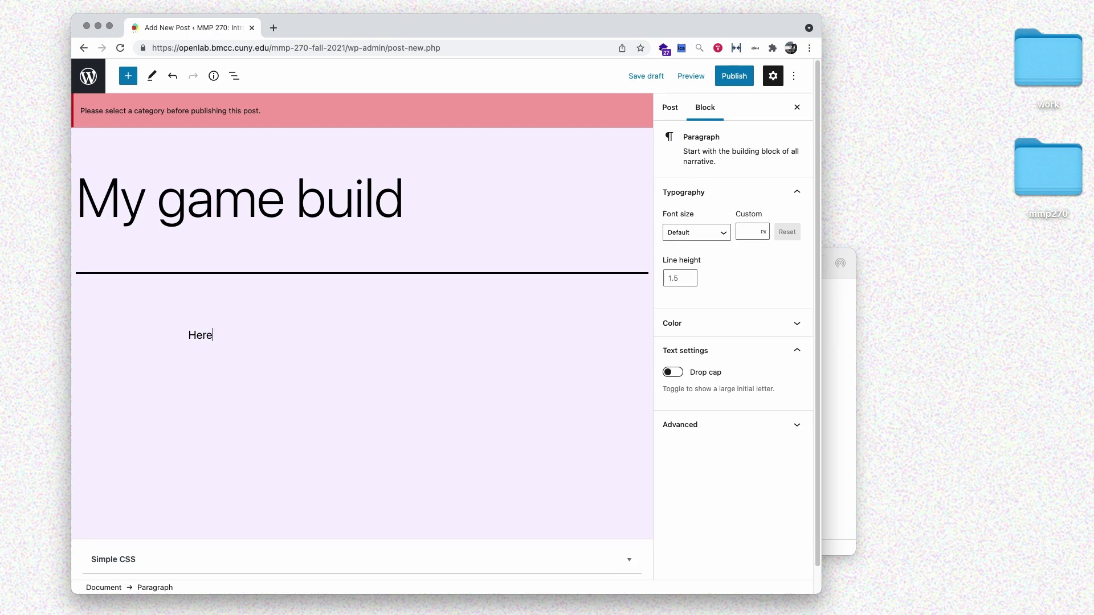
pyautogui.write("'s a link to a Windows build of m")
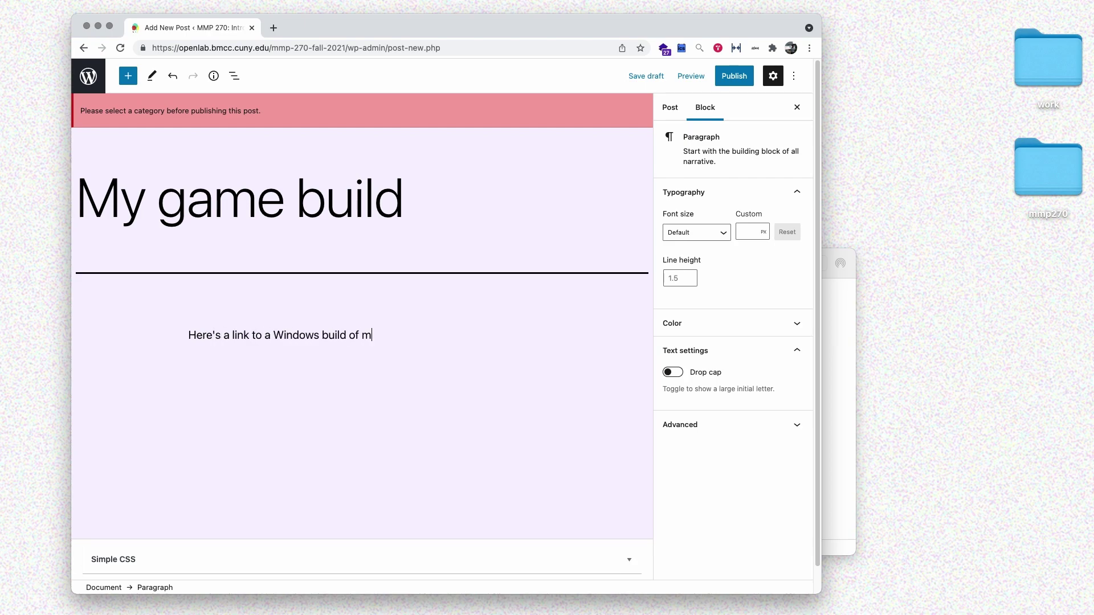
pyautogui.write('y game.')
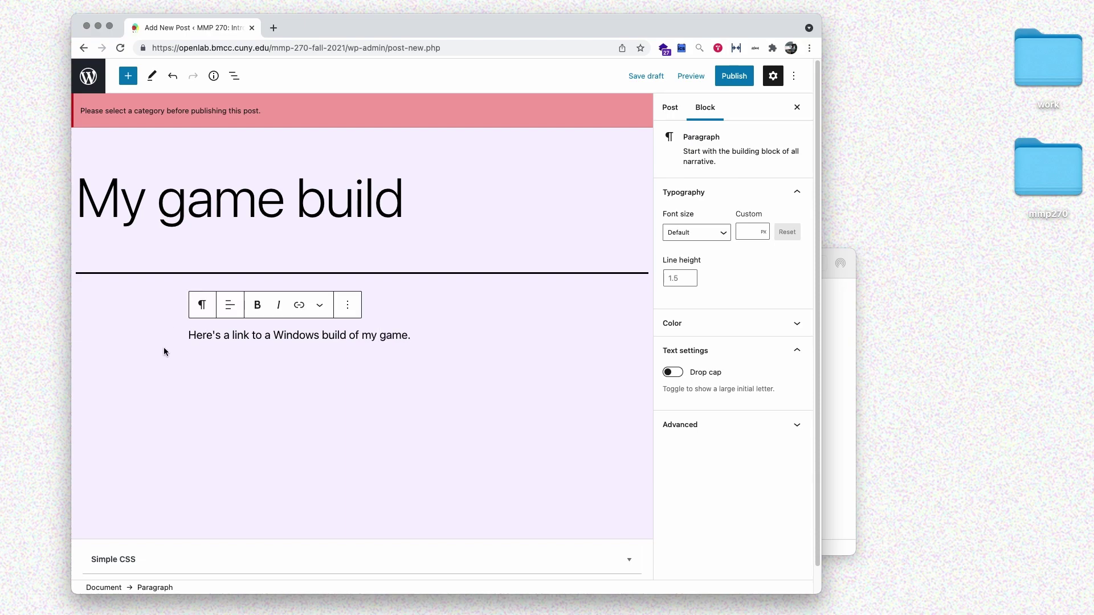
# Link the paragraph's sentence, without its final period, to the copied Windows.zip address and set it to open in a new tab.
pyautogui.moveTo(408, 335); pyautogui.dragTo(181, 335)
pyautogui.click(293, 306)
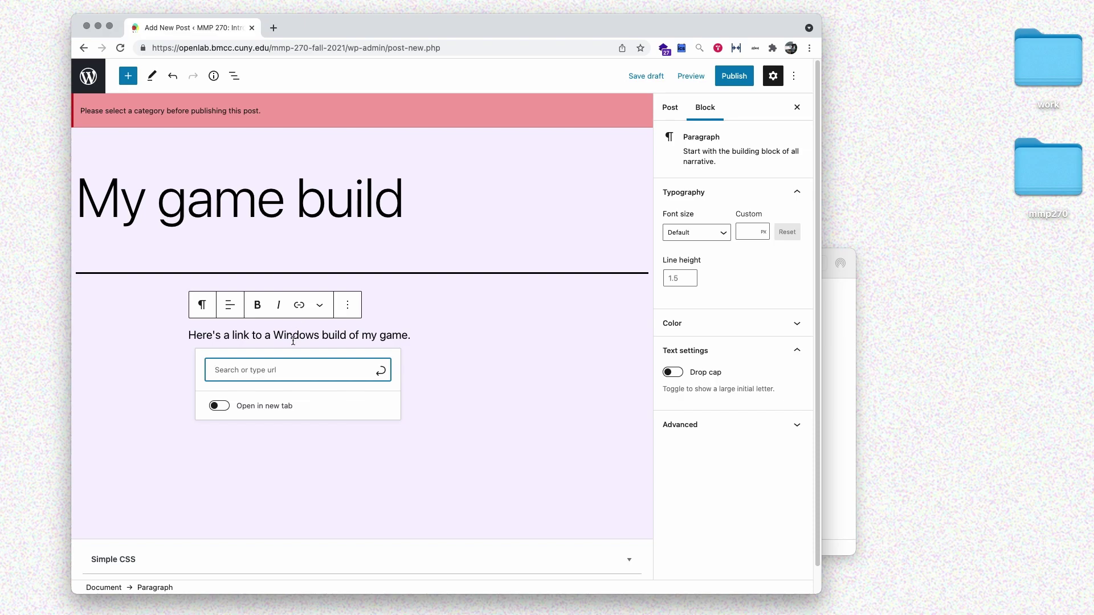
pyautogui.press('super+v')
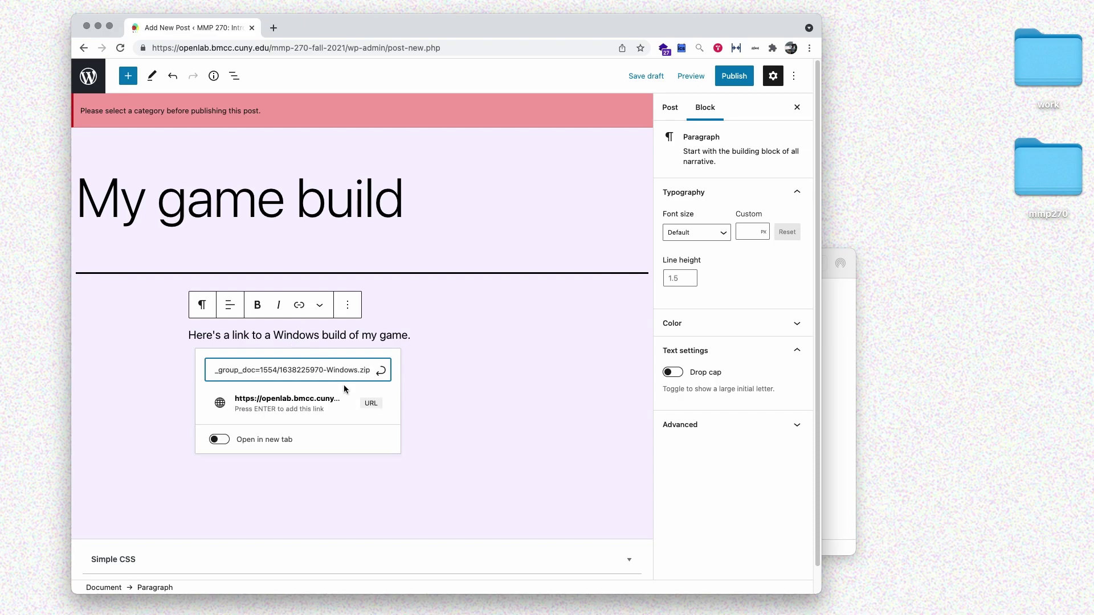
pyautogui.click(224, 439)
pyautogui.click(330, 403)
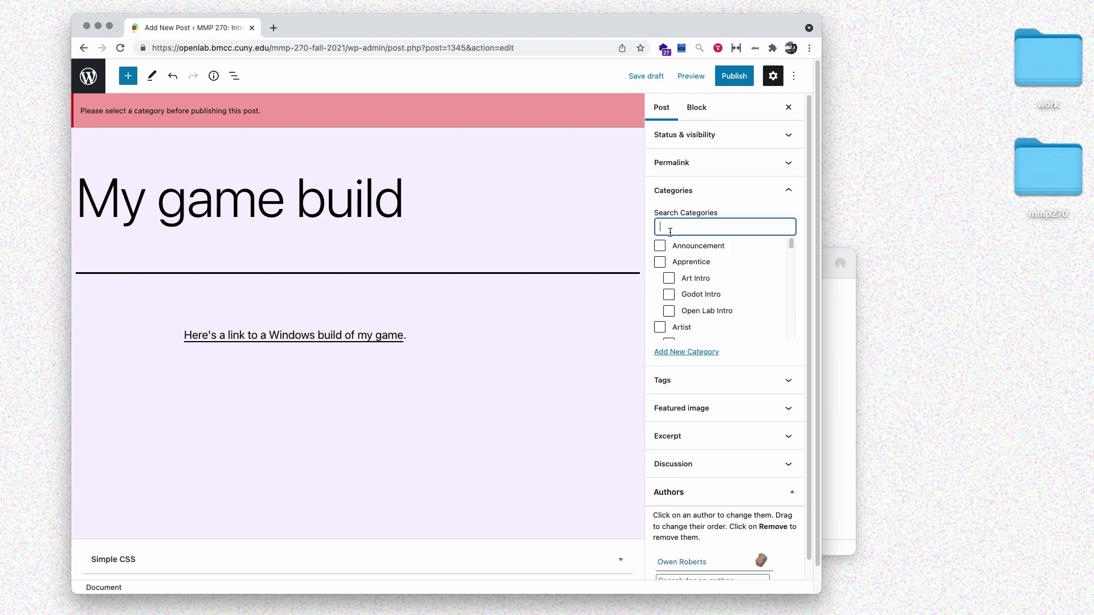
# Find the Exporting a Build category with the search term "expor" and assign it to the post.
pyautogui.write('expor')
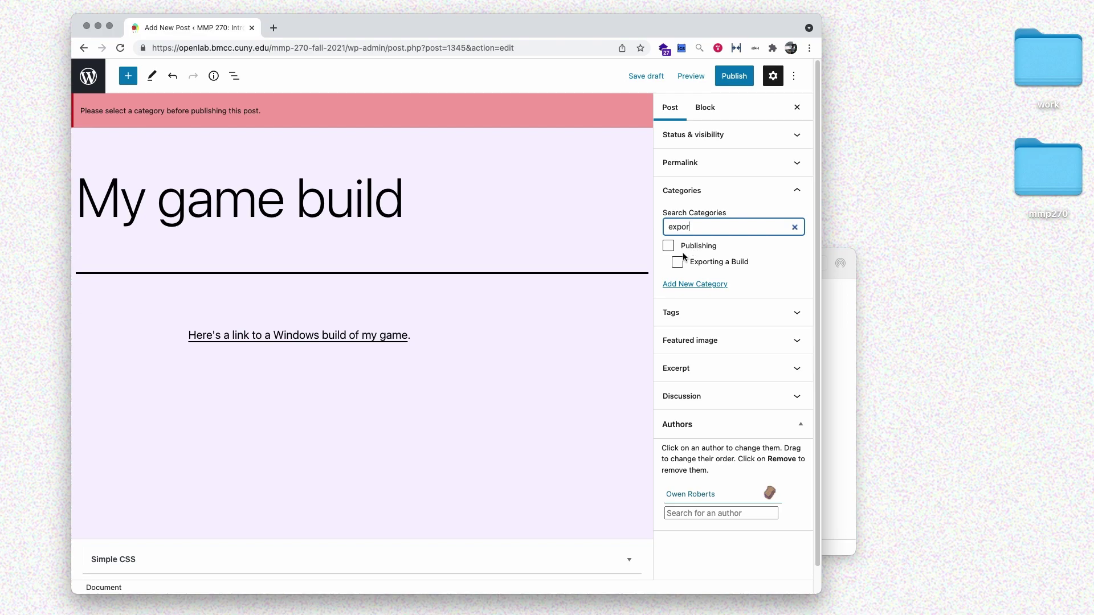
pyautogui.click(678, 261)
# Preview the post in a new tab and test its Windows build link by downloading the zip.
pyautogui.click(696, 77)
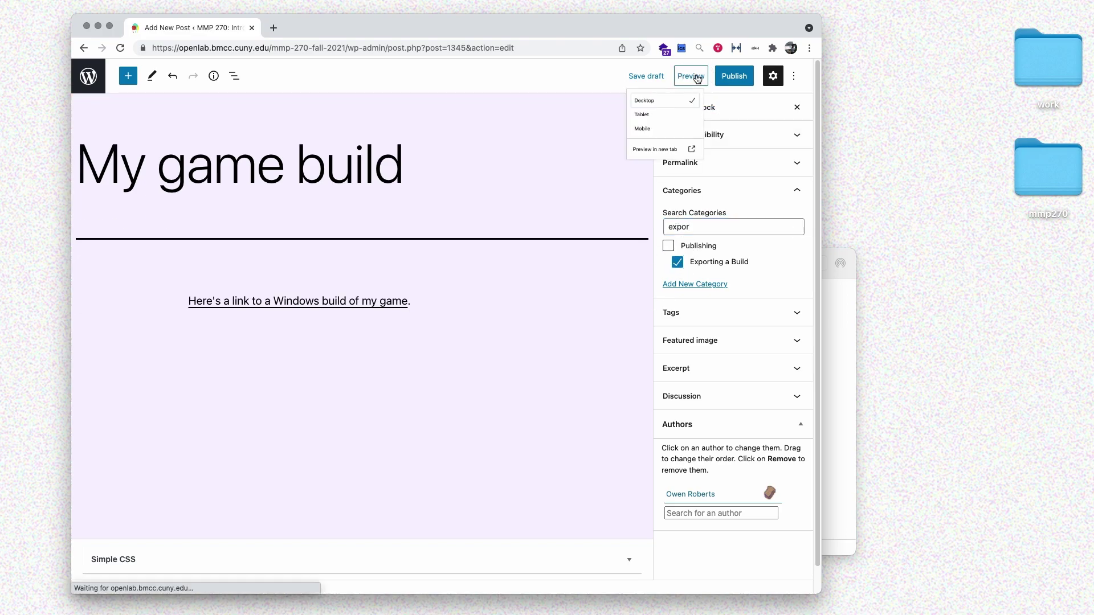
pyautogui.click(642, 181)
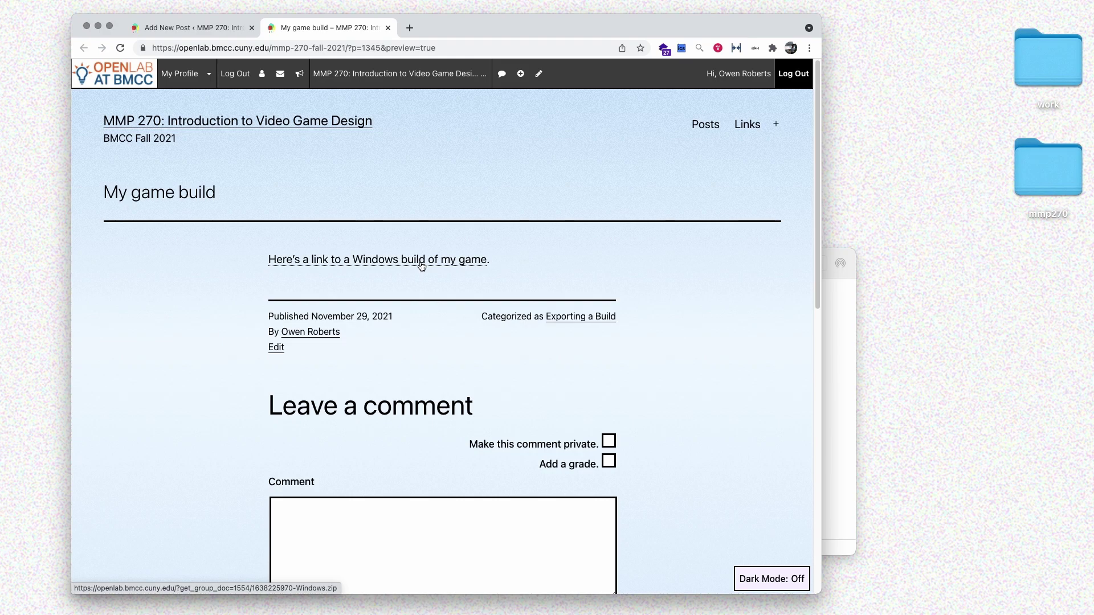
pyautogui.click(422, 266)
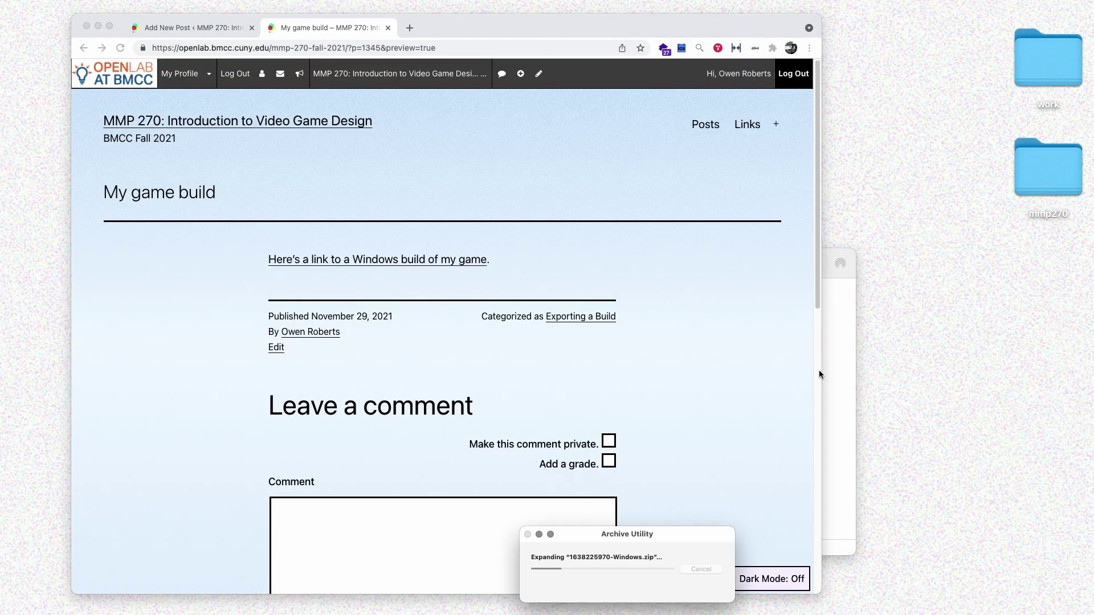
# Check Standard.exe and Standard.pck in the extracted Windows folder, and select that folder together with the downloaded zip.
pyautogui.click(533, 276)
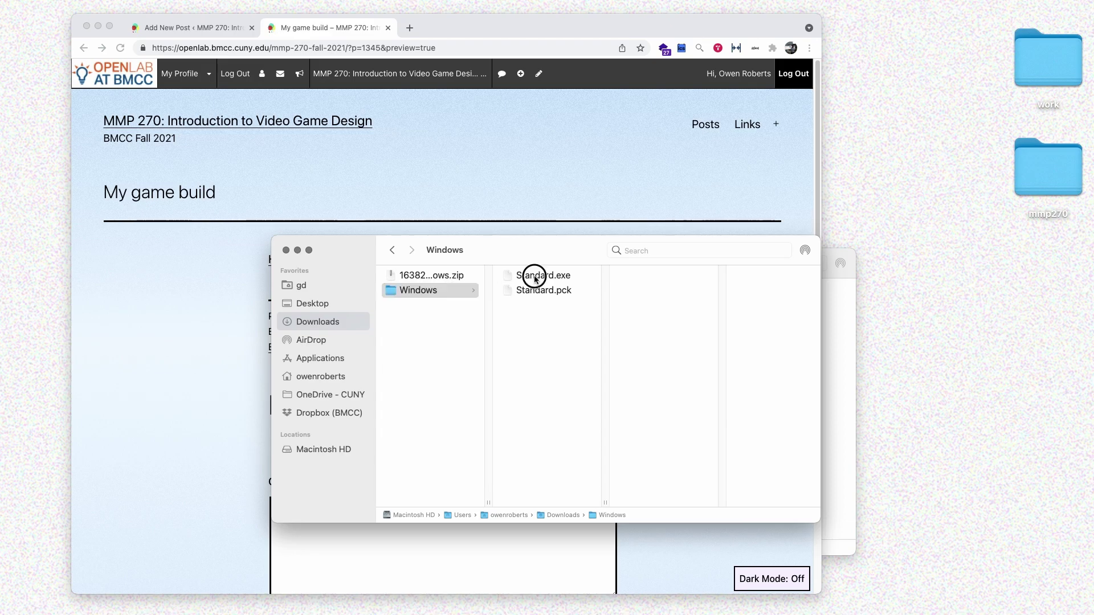
pyautogui.click(541, 292)
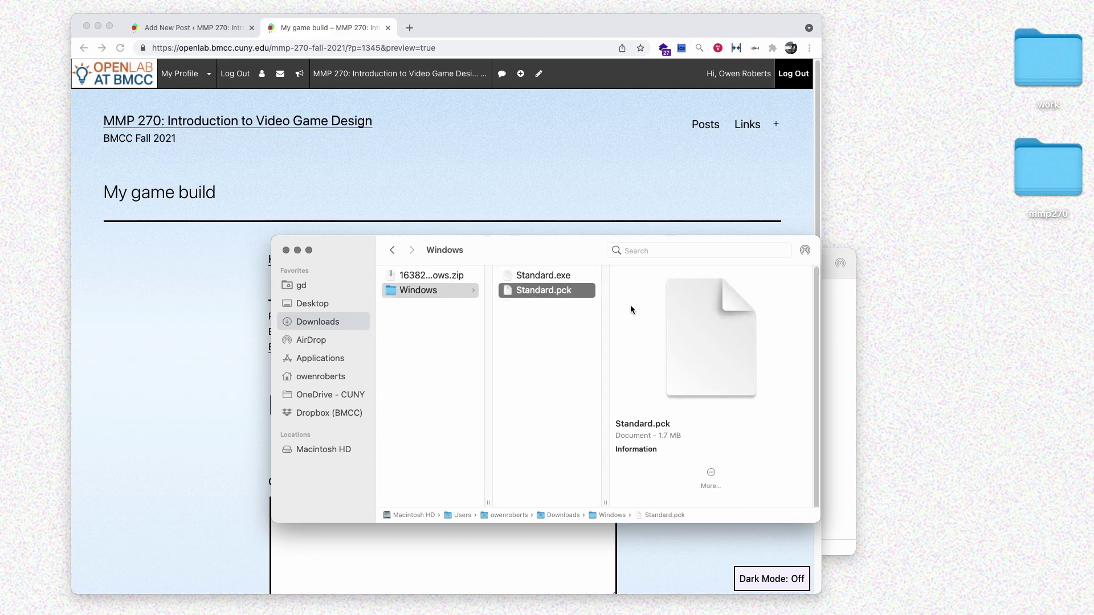
pyautogui.click(436, 275)
pyautogui.click(403, 291)
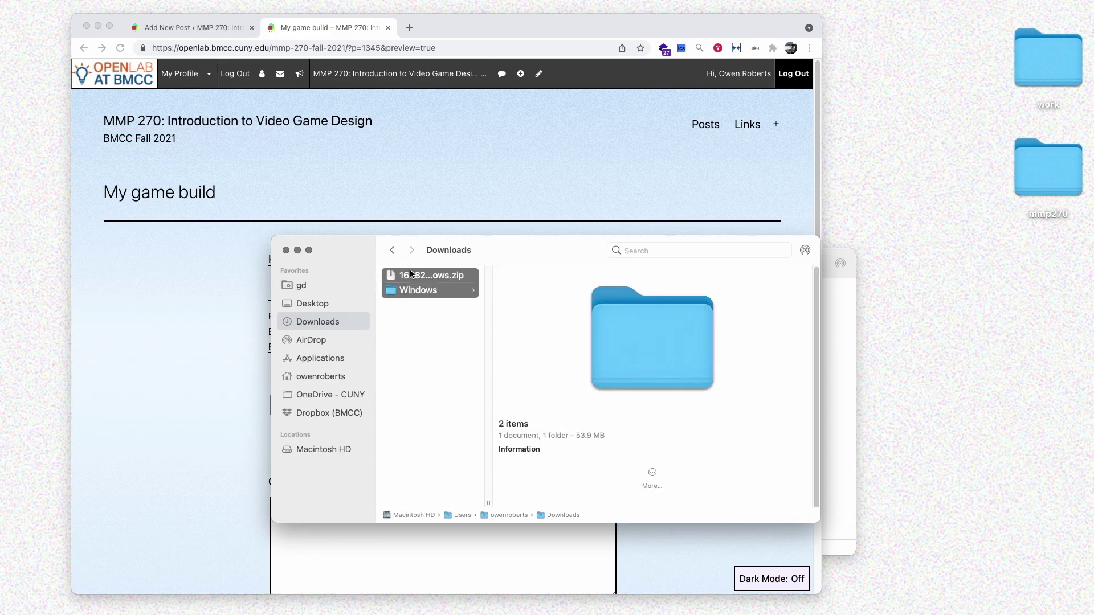
# Close the post preview and start publishing the "My game build" post.
pyautogui.click(570, 150)
pyautogui.press('super+w')
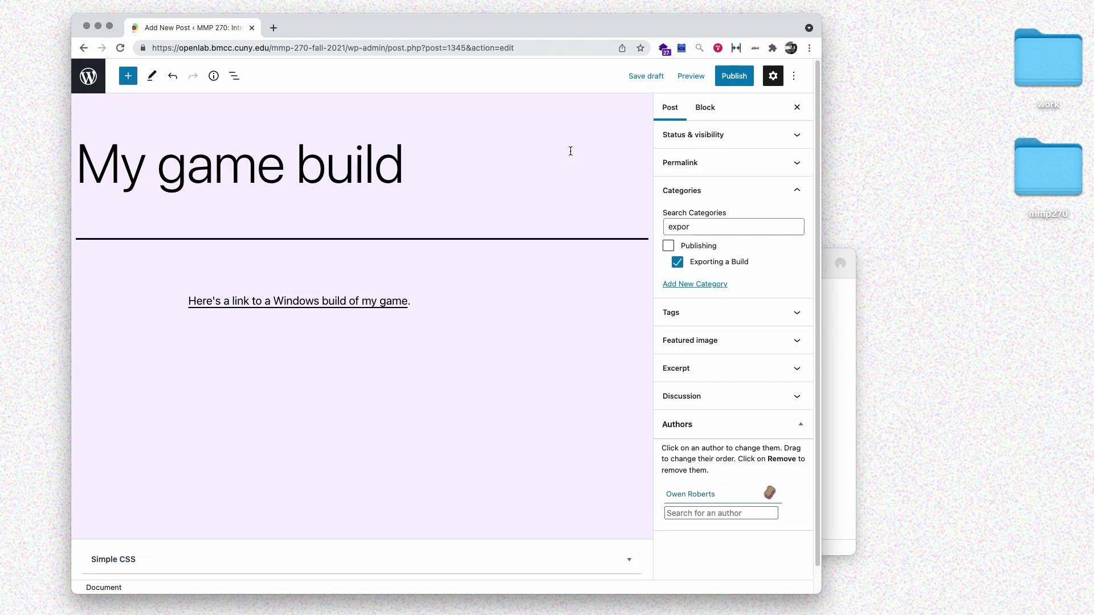
pyautogui.click(734, 76)
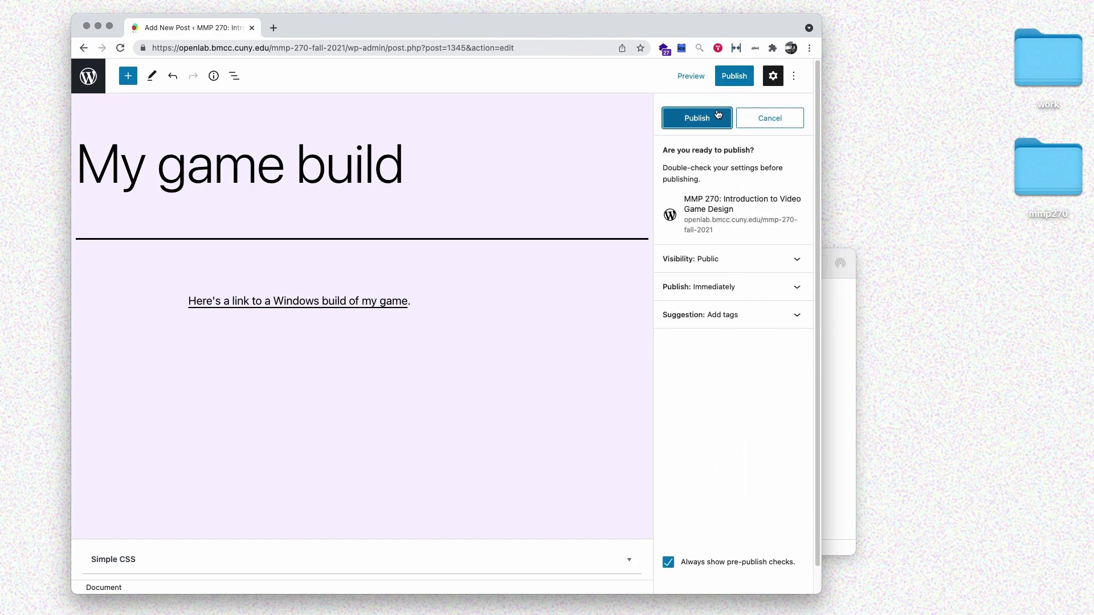